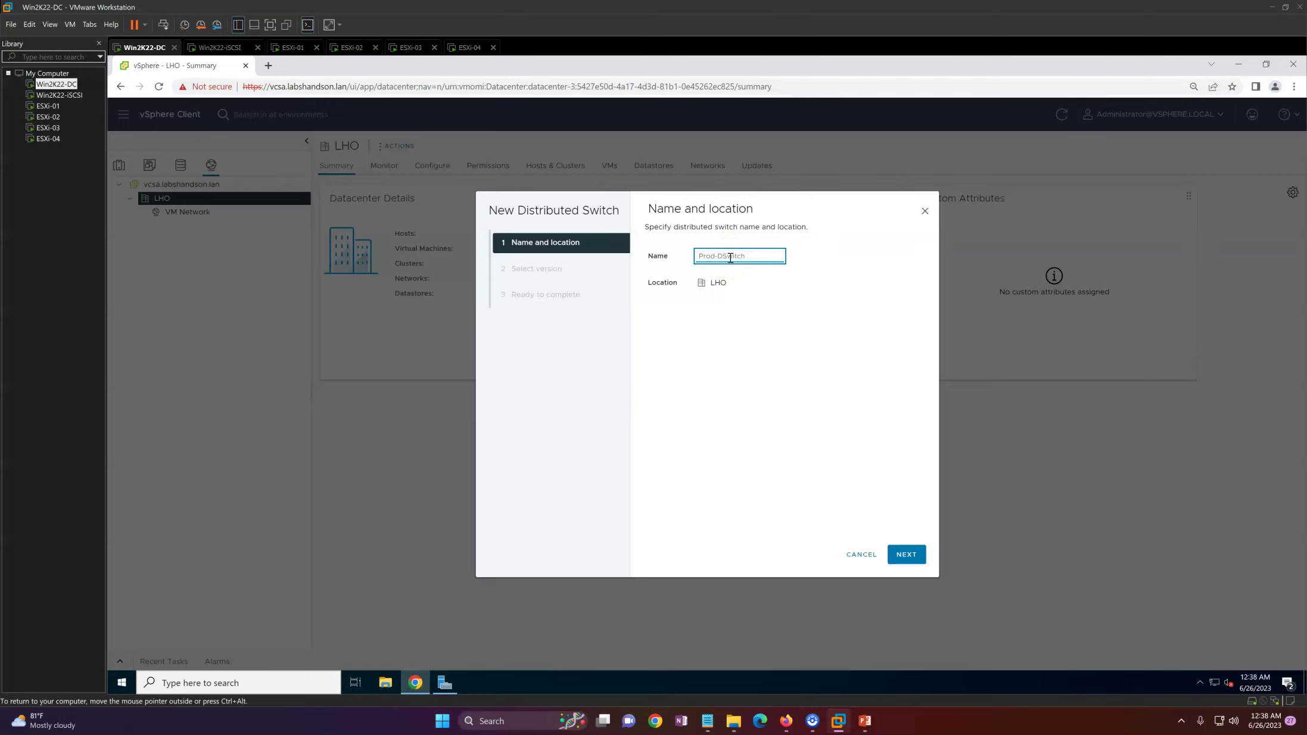
Accept the name Prod-DSwitch for the new distributed switch and choose version 8.0.0 - ESXi 8.0 and later
left_click(908, 555)
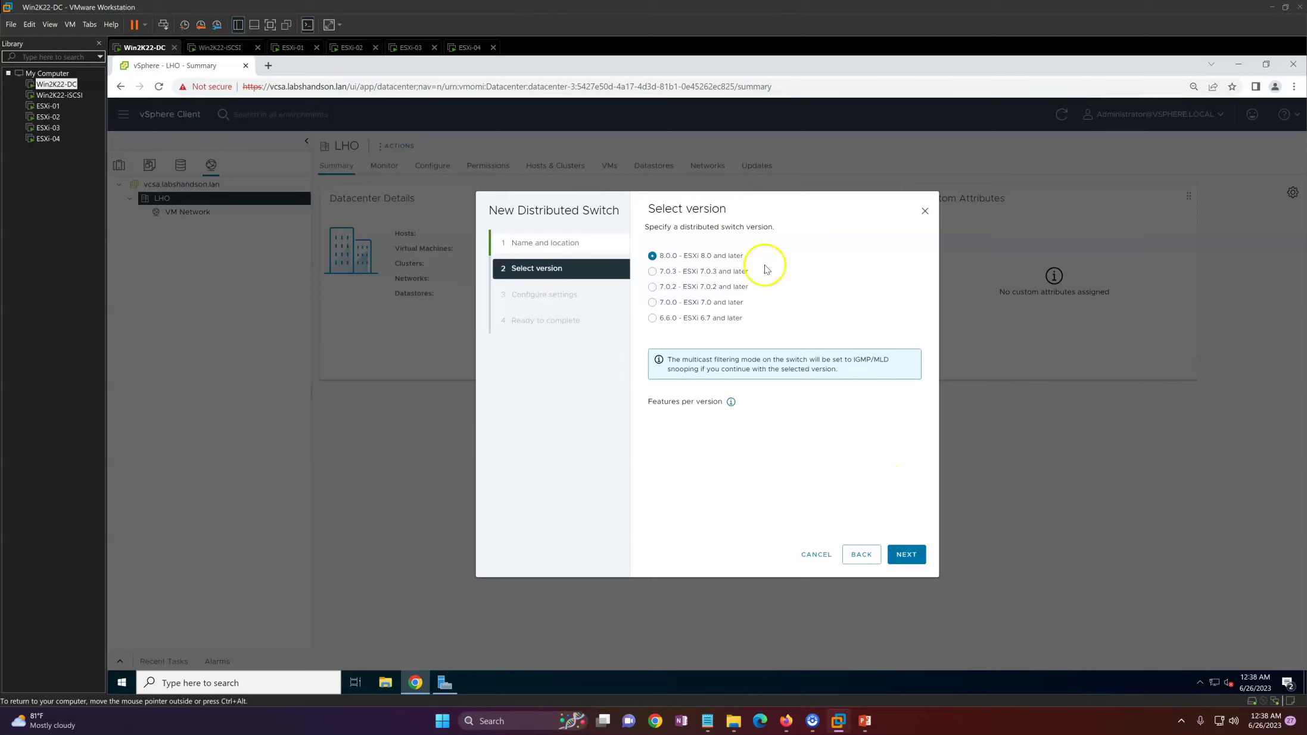
left_click(653, 256)
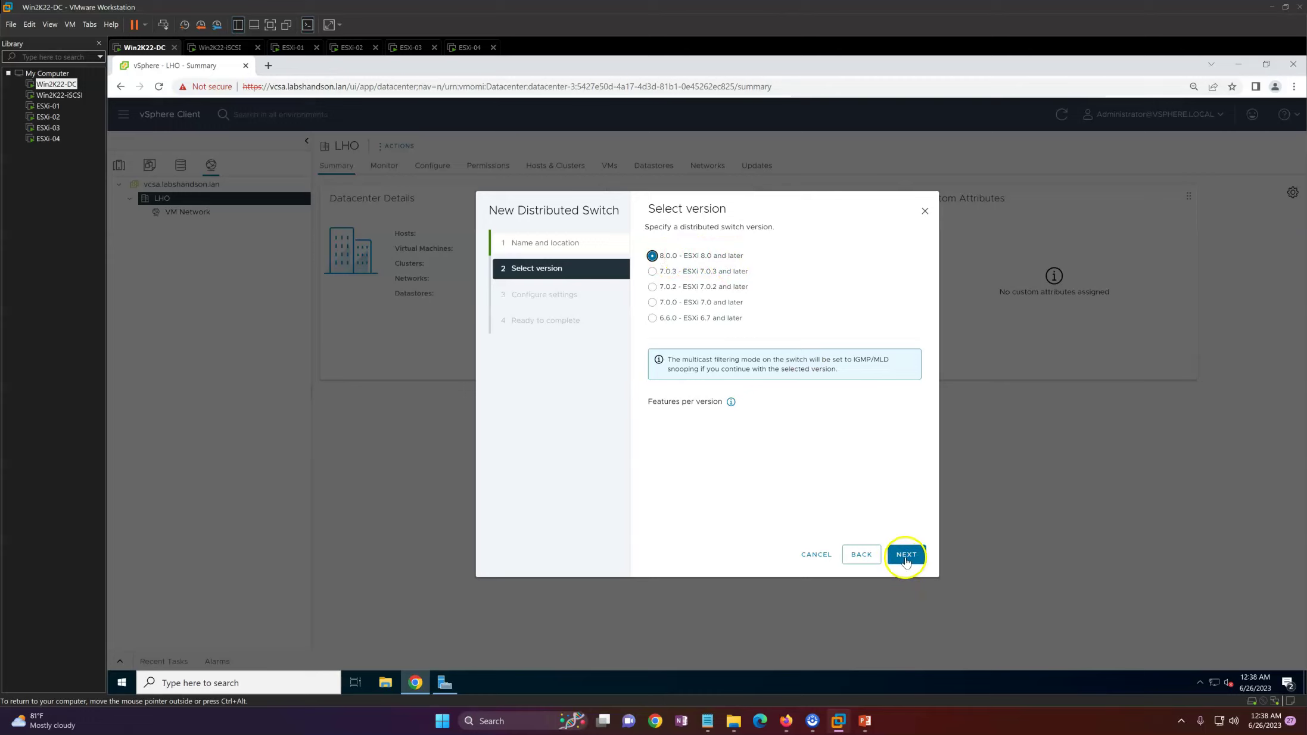
left_click(906, 555)
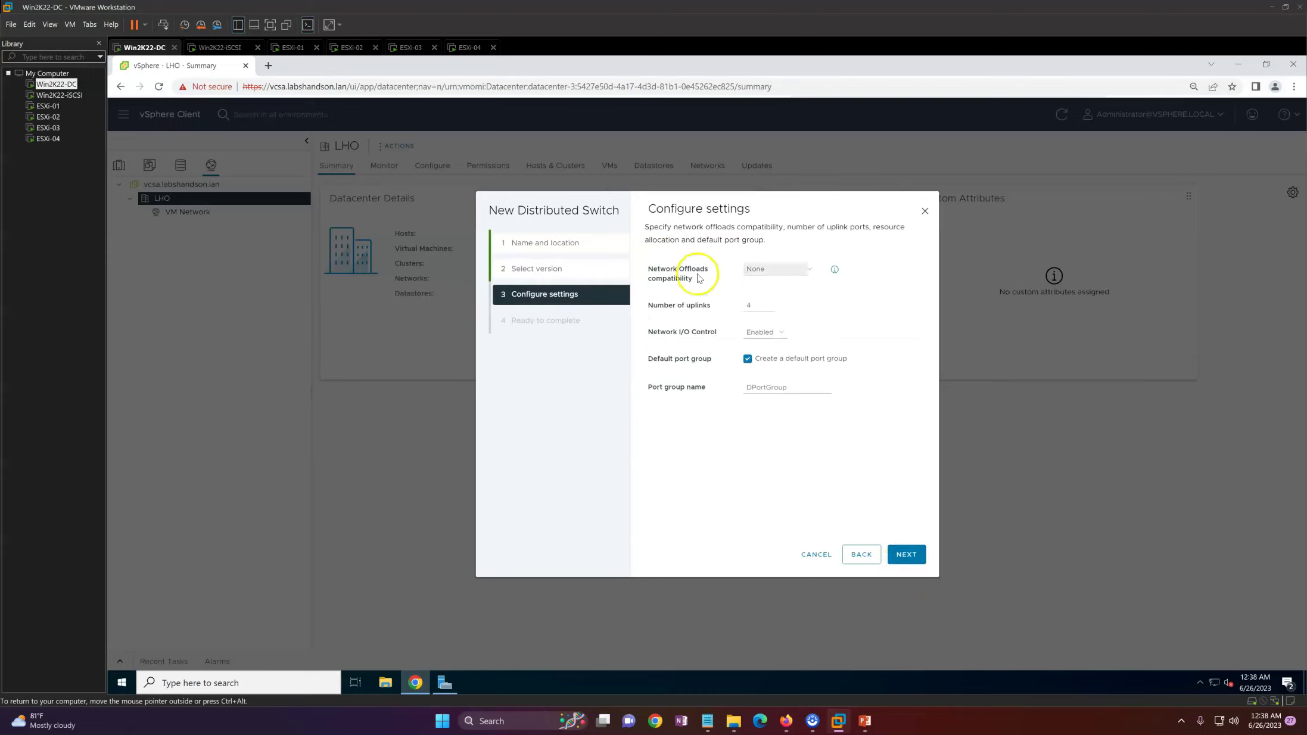
Leave the new switch's network offloads compatibility at None and its number of uplinks at 4
left_click(767, 269)
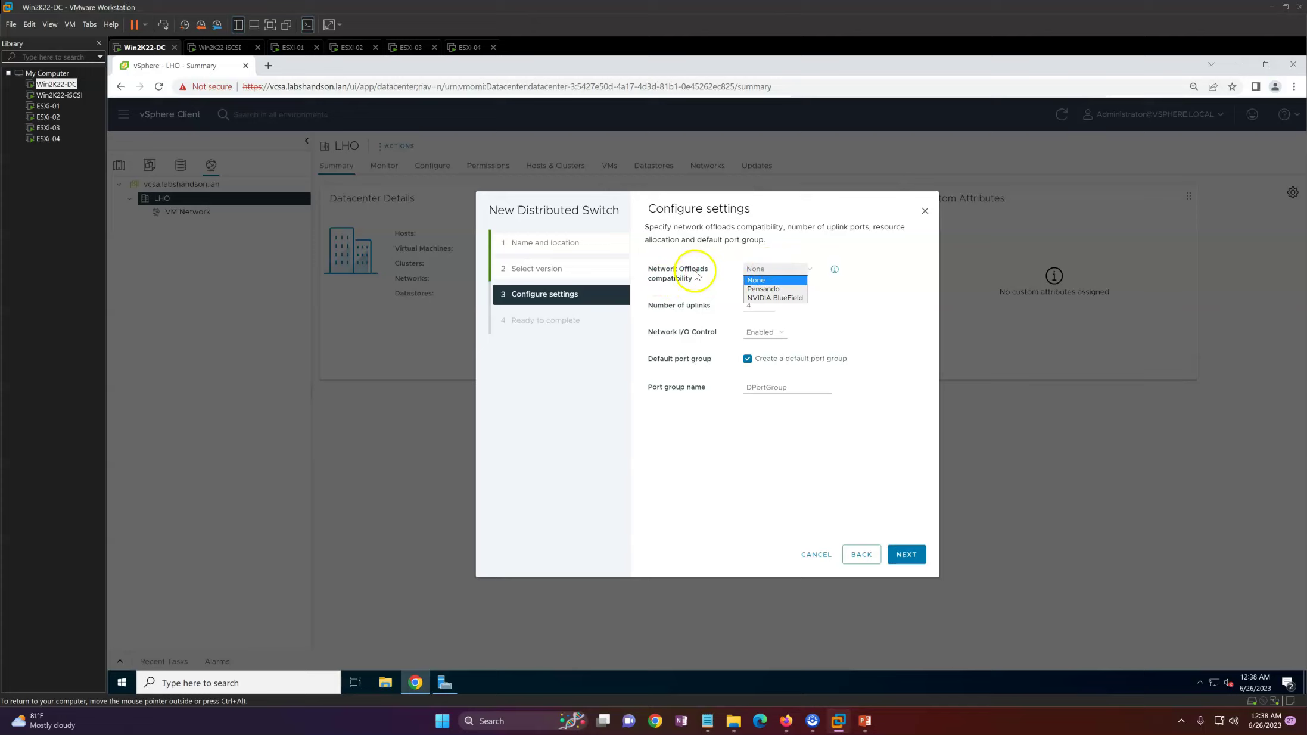
left_click(773, 277)
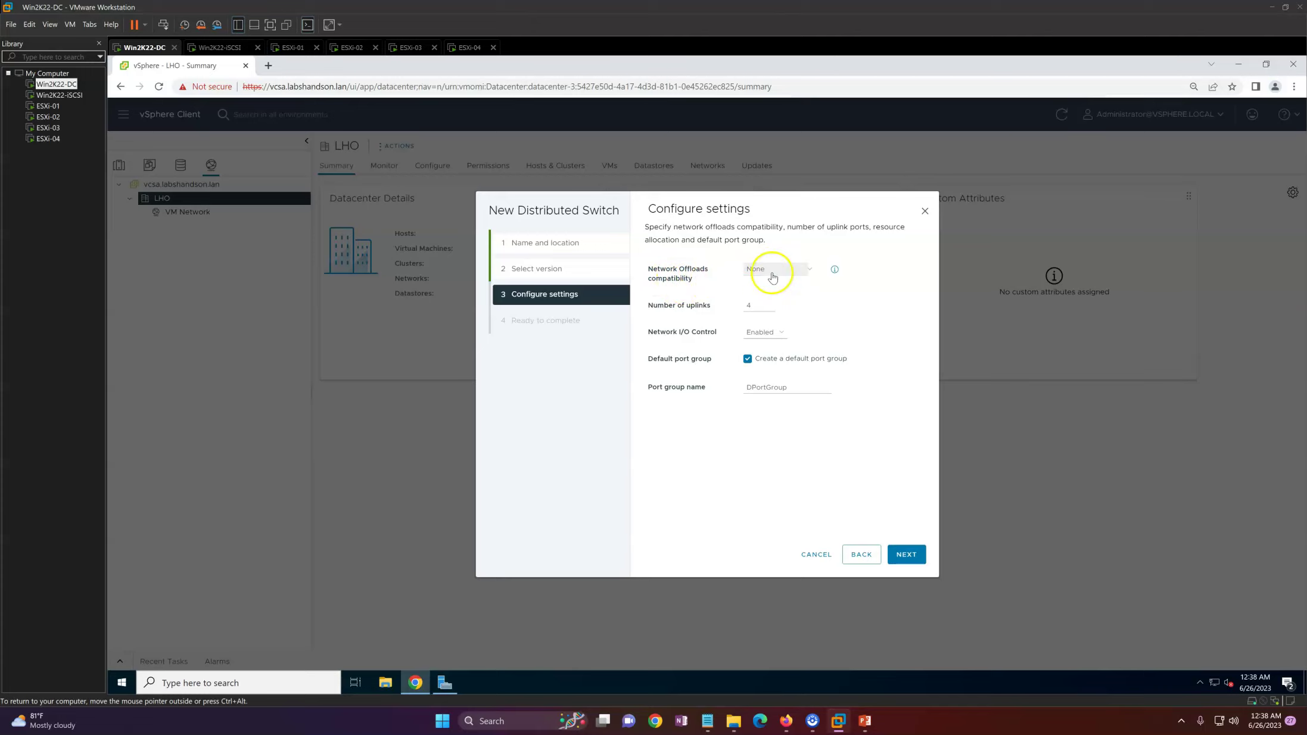
left_click(675, 305)
left_click(768, 308)
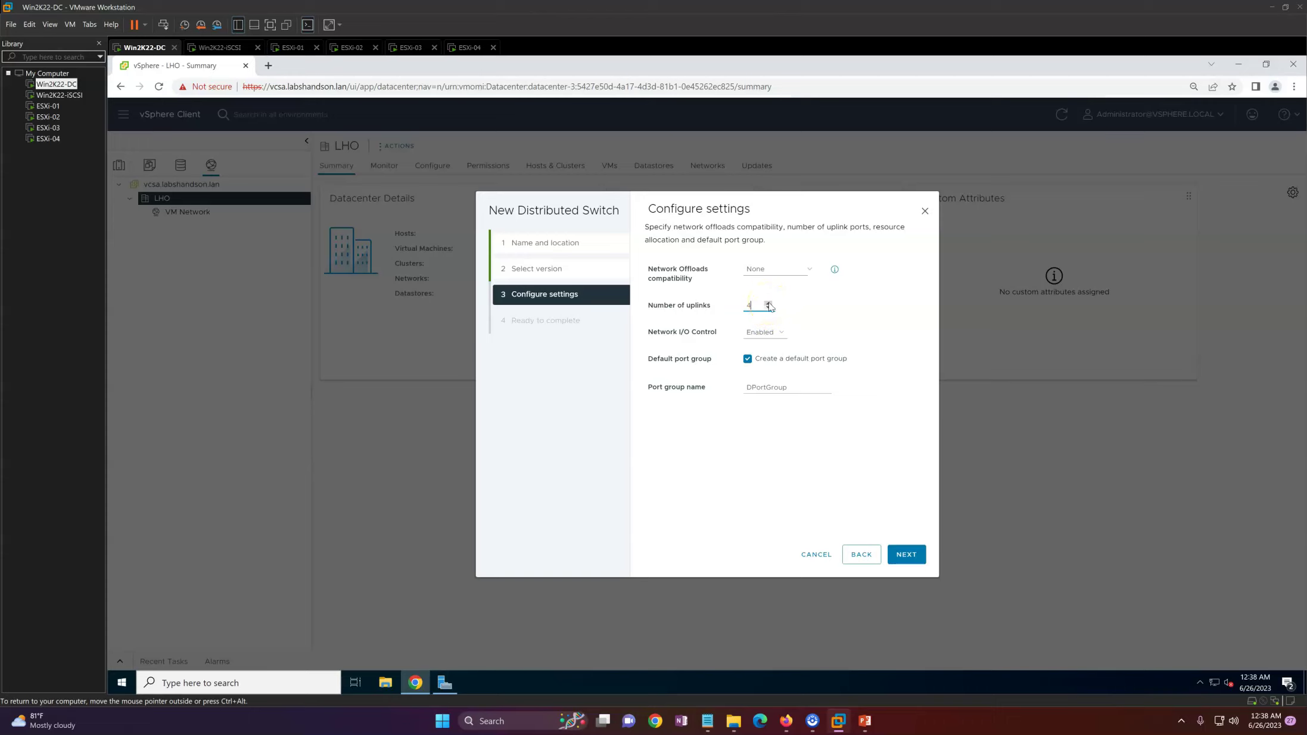
Switch to the PowerPoint slide show and review the Physical Networks for ESXi table, then return to the virtual machine
left_click(864, 721)
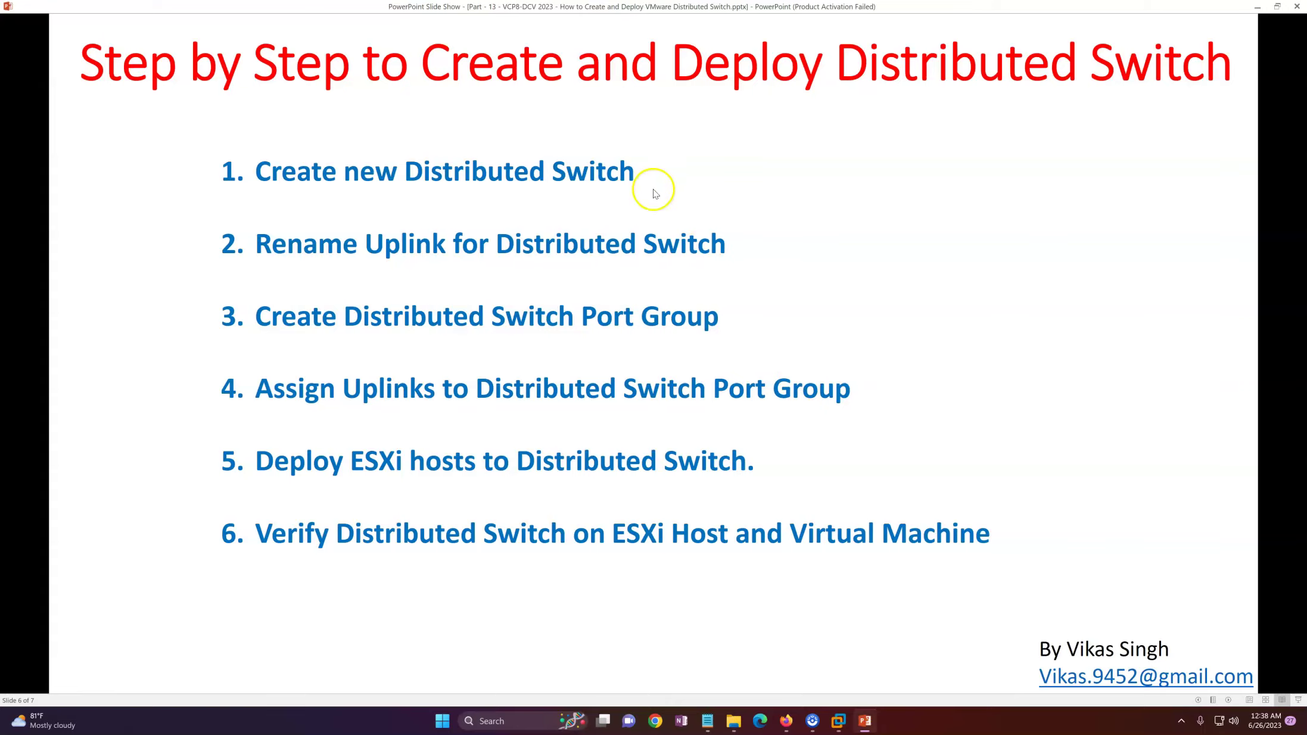
key("Left")
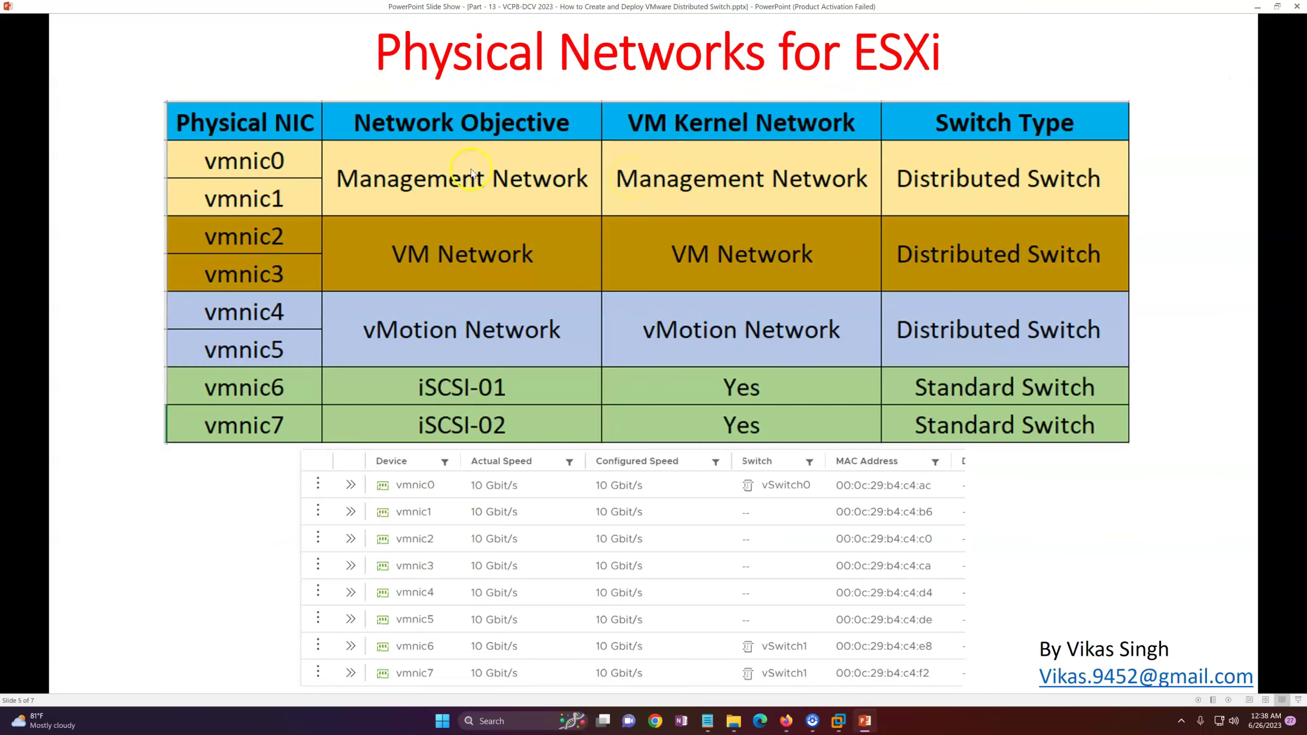
left_click(864, 721)
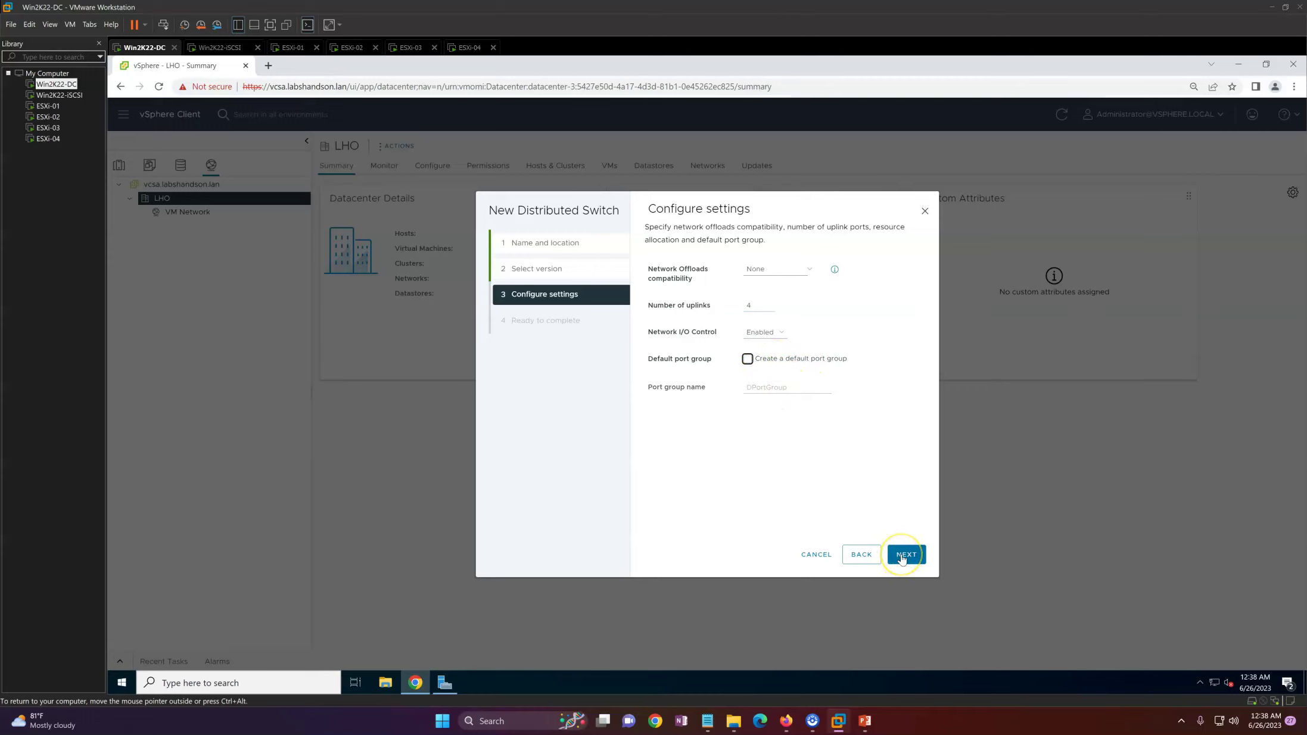
Turn off creation of a default port group, review the settings summary and finish creating the distributed switch
left_click(902, 556)
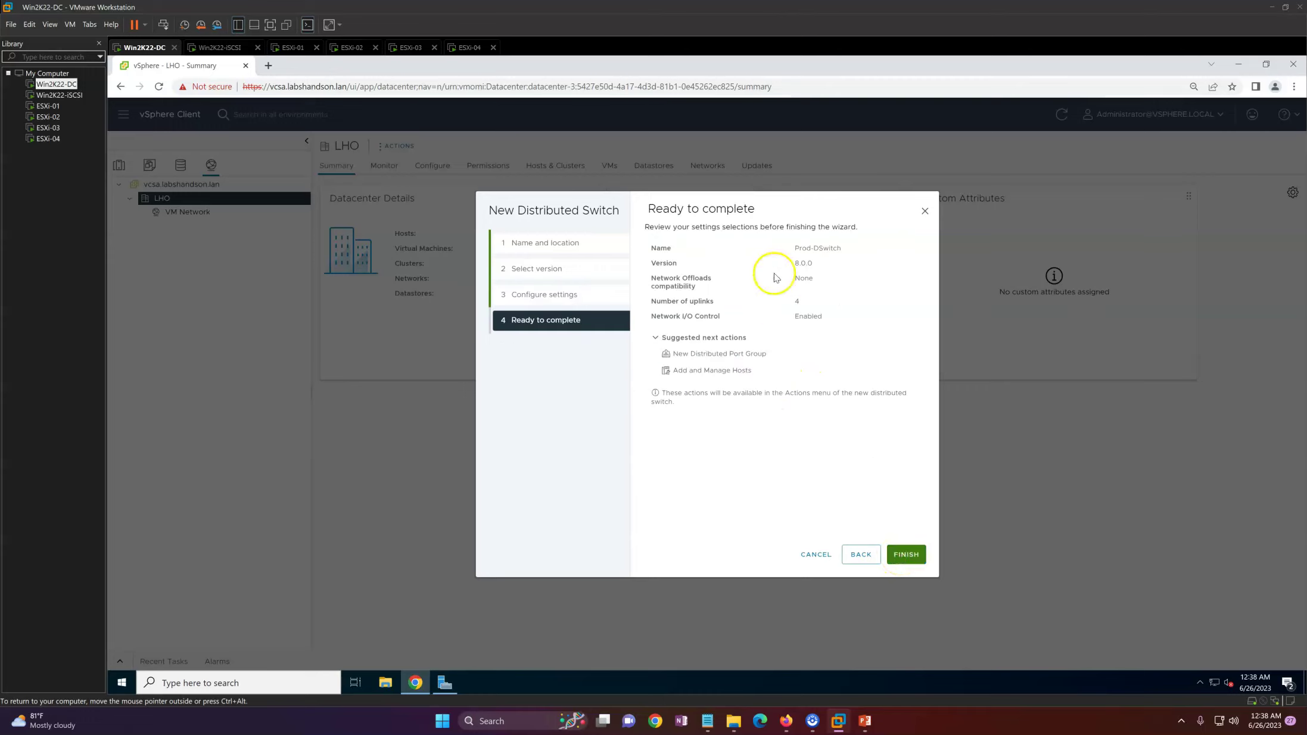
left_click_drag(793, 259, 854, 351)
left_click(903, 553)
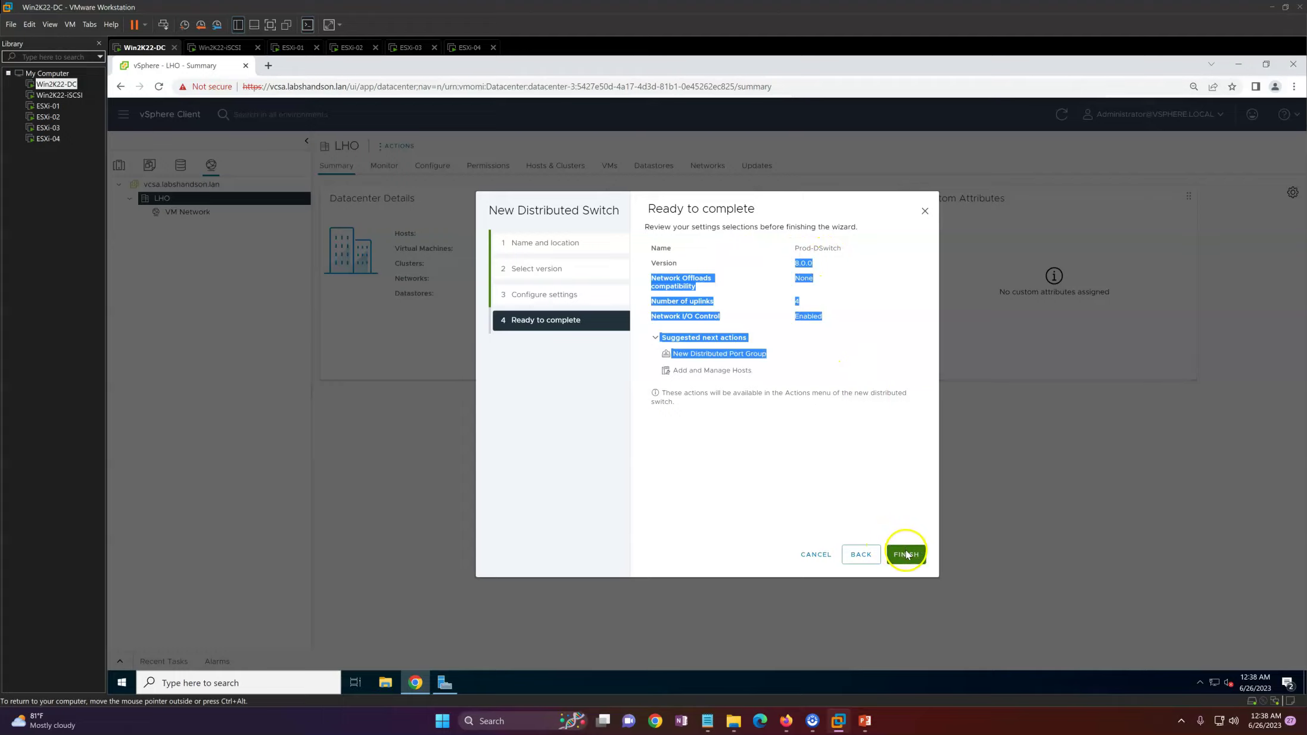
Select and expand Prod-DSwitch in the inventory and review its switch details and features
left_click(199, 228)
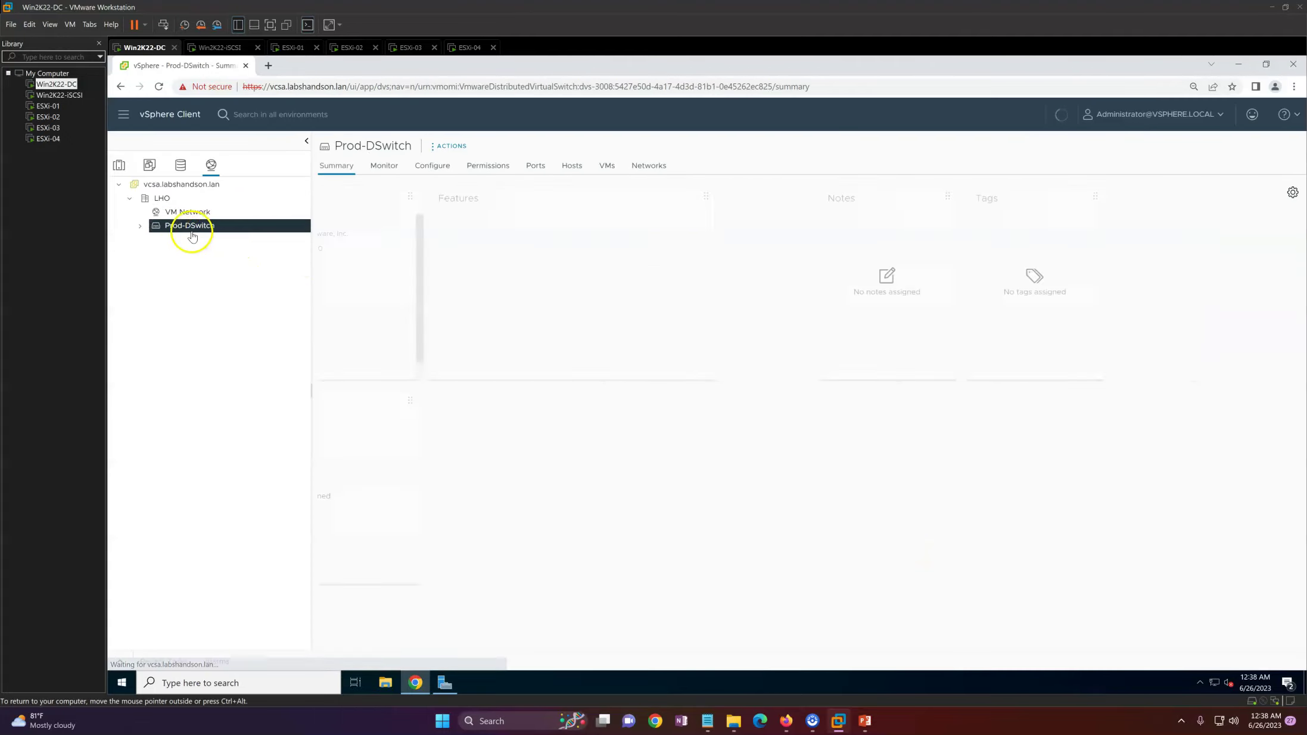
left_click(140, 226)
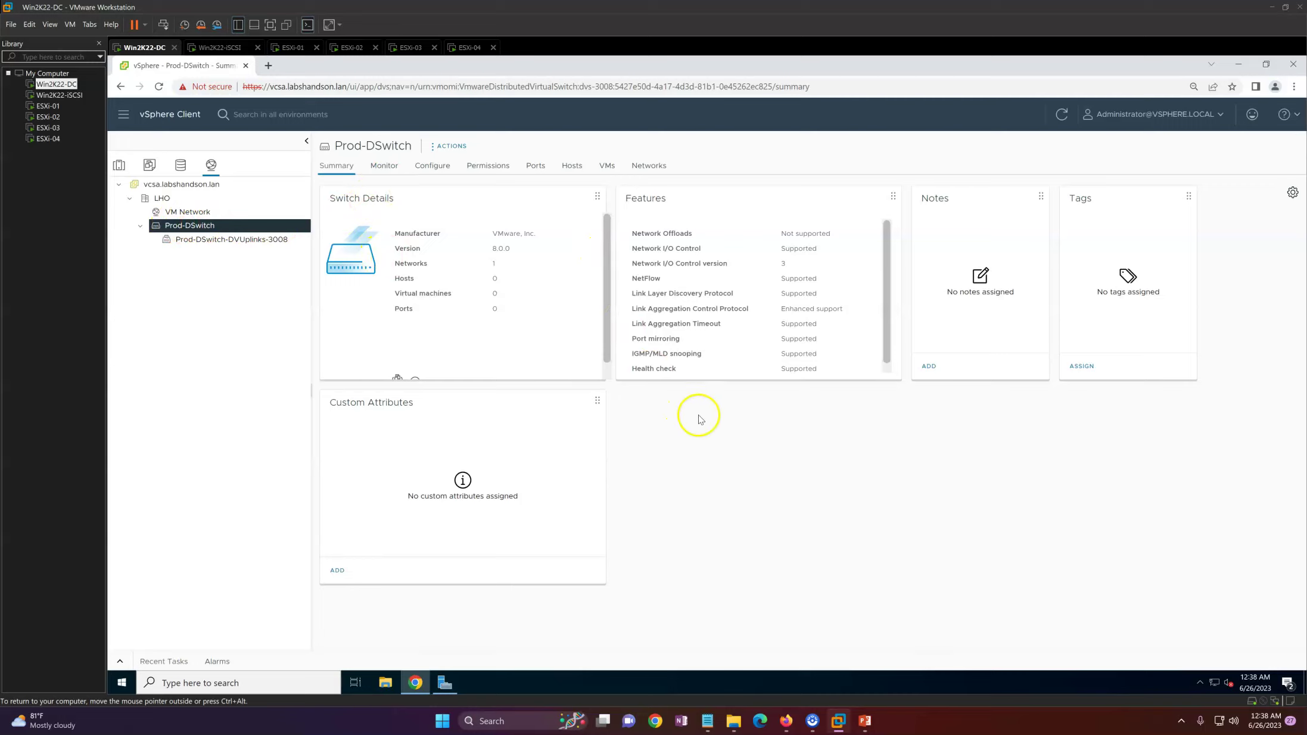
scroll(603, 270, "down", 1)
scroll(604, 269, "down", 1)
double_click(501, 232)
left_click(887, 476)
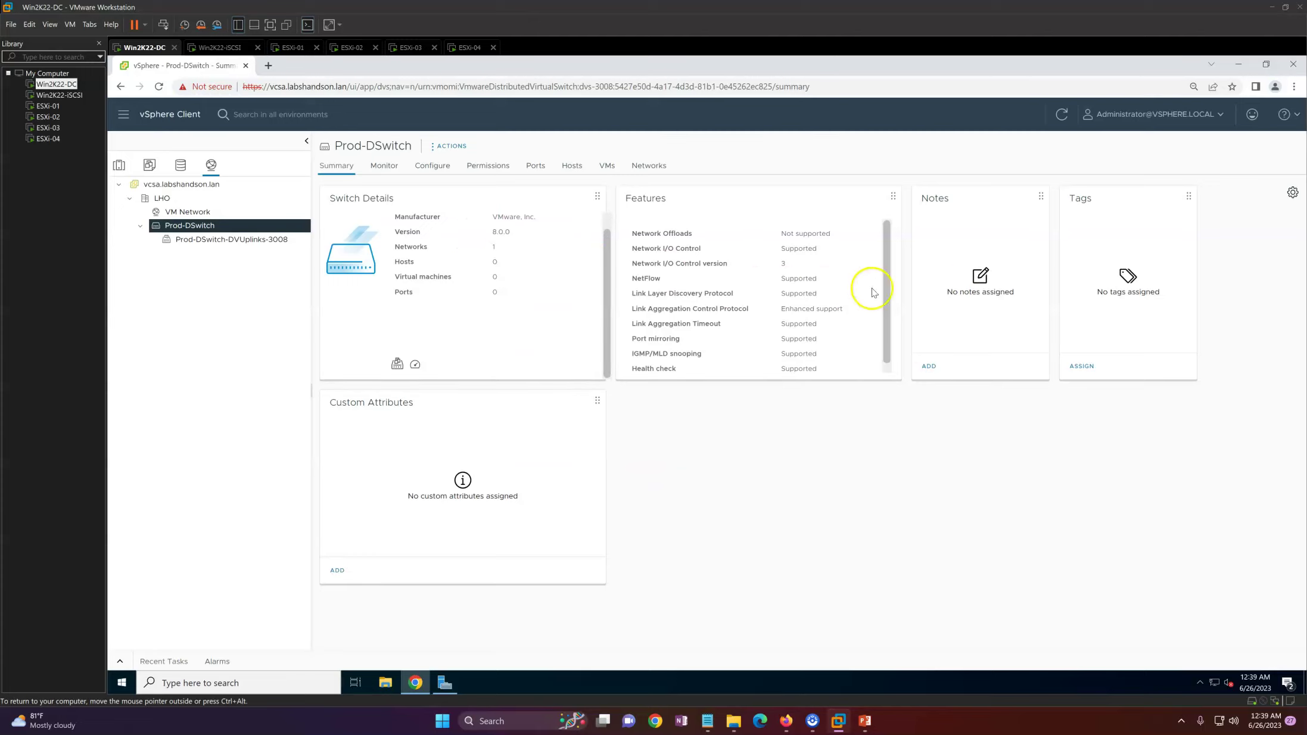
Check Prod-DSwitch's issues and review its general and advanced properties
left_click(384, 165)
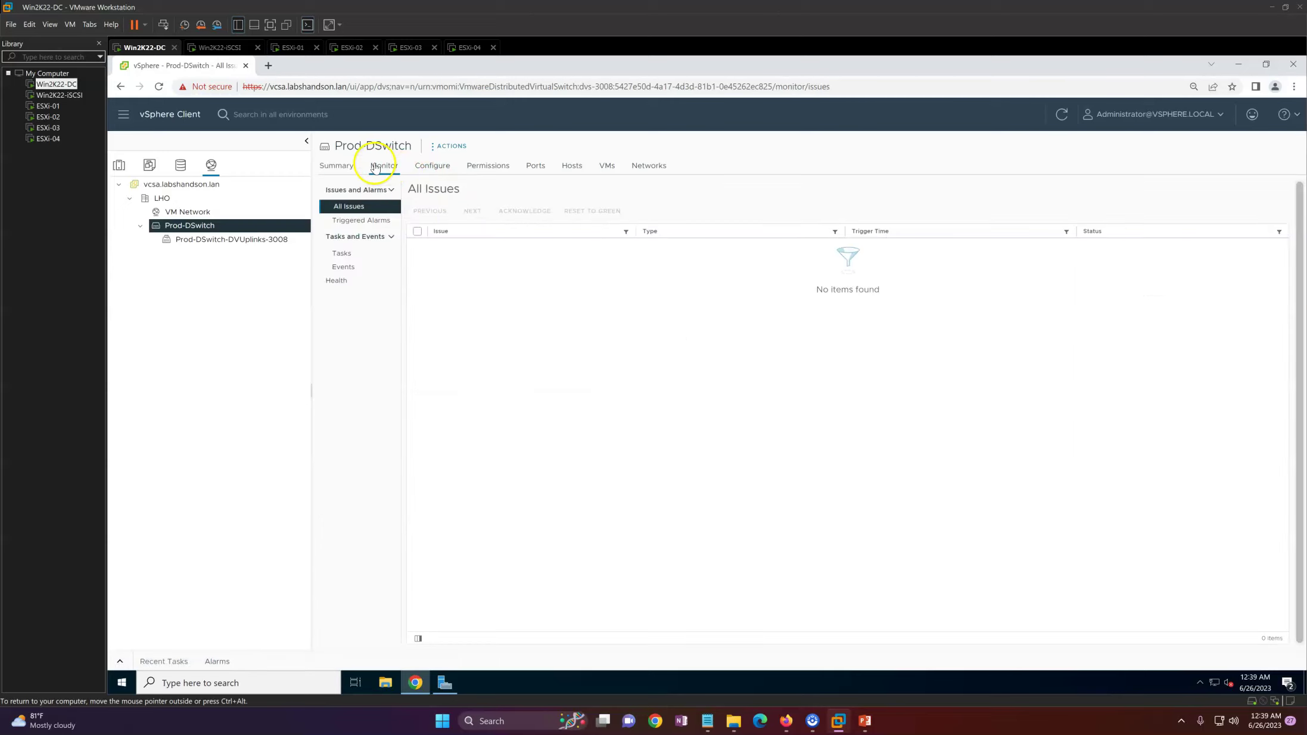
left_click(441, 166)
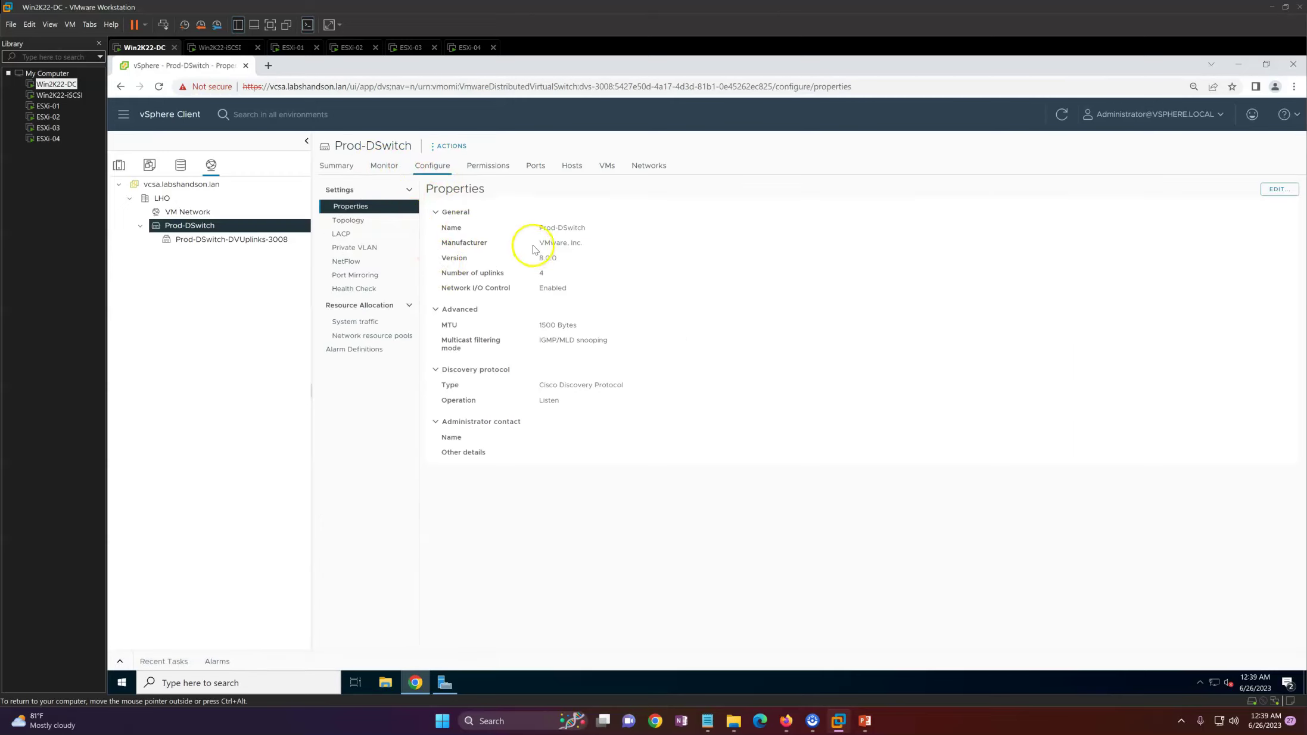
left_click_drag(550, 255, 1088, 205)
left_click(992, 309)
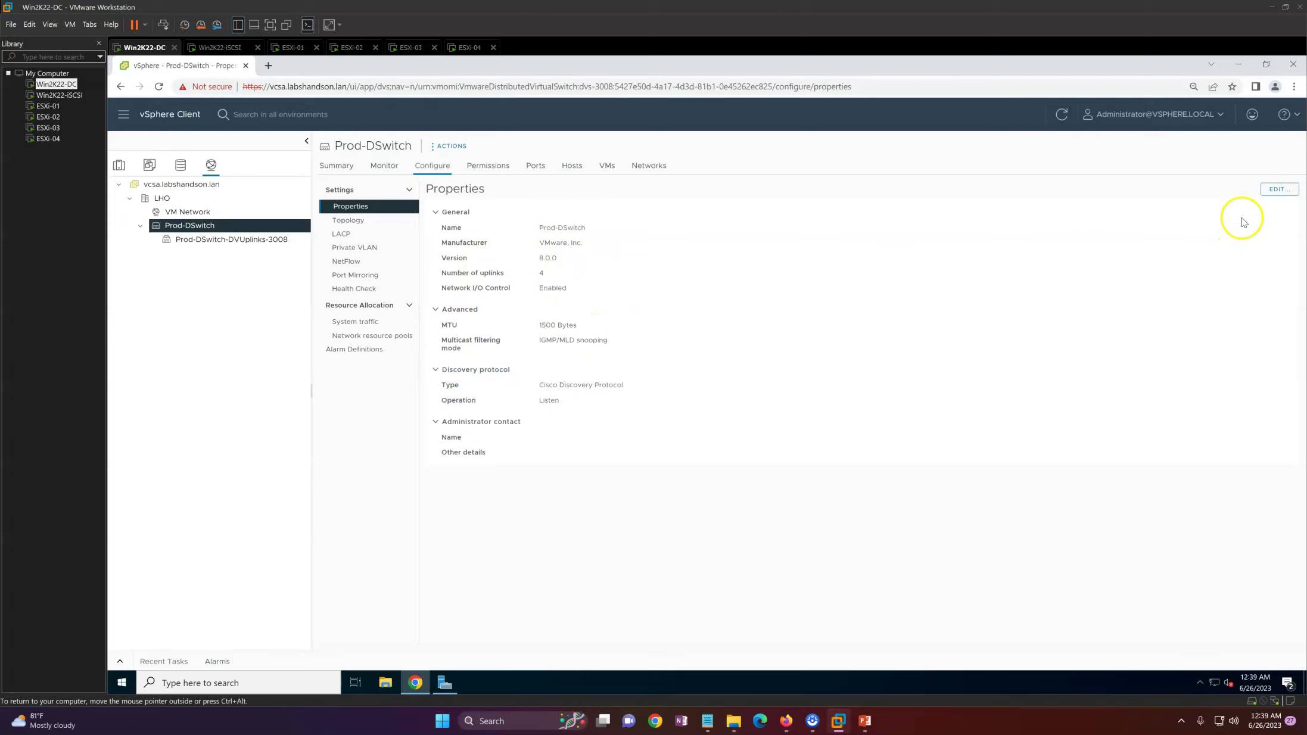
Open Prod-DSwitch's uplink names for editing and check the physical NIC assignments in the PowerPoint slide show
left_click(1277, 189)
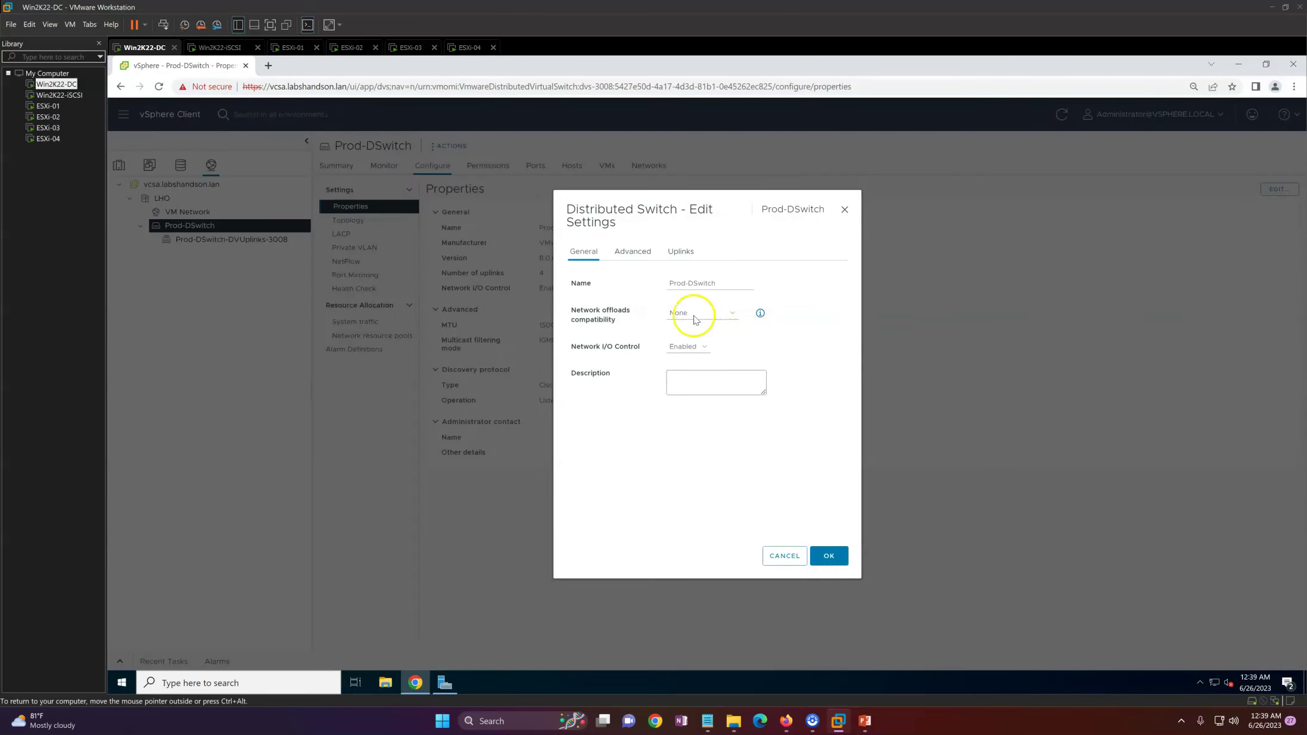
left_click(637, 260)
left_click(678, 253)
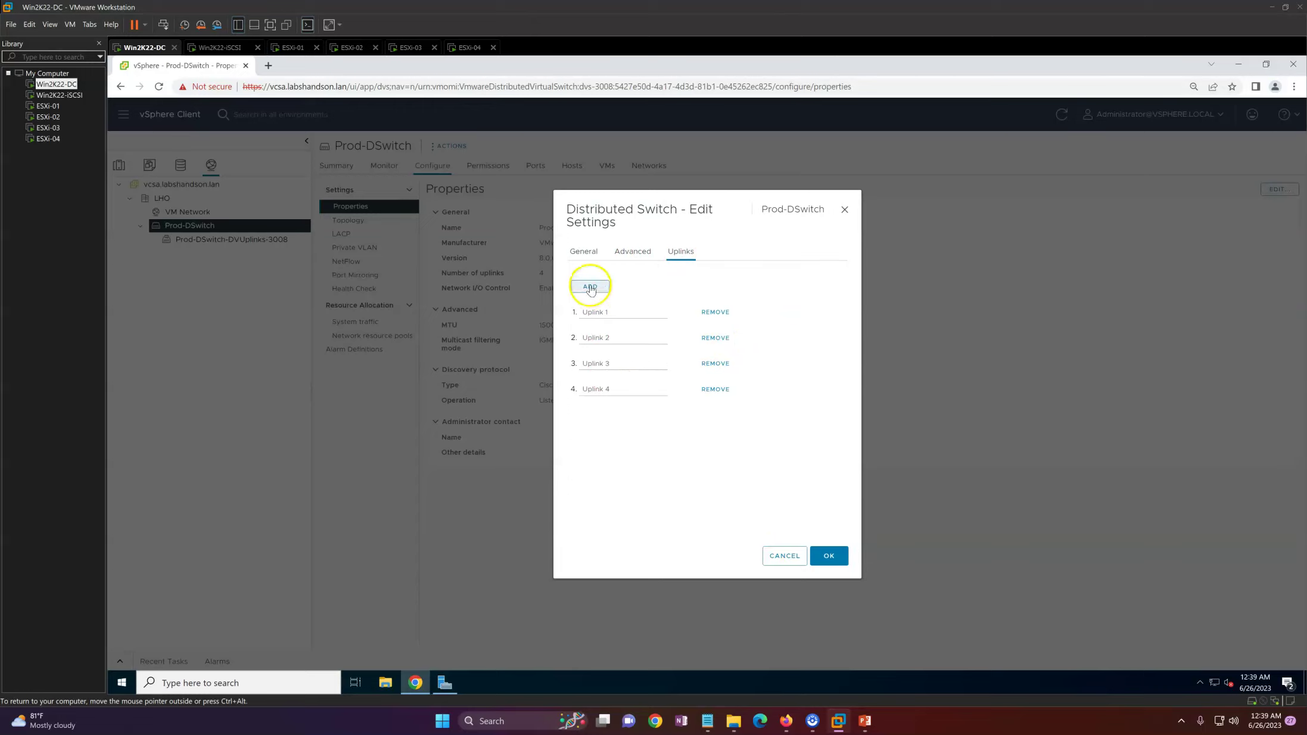
left_click(623, 315)
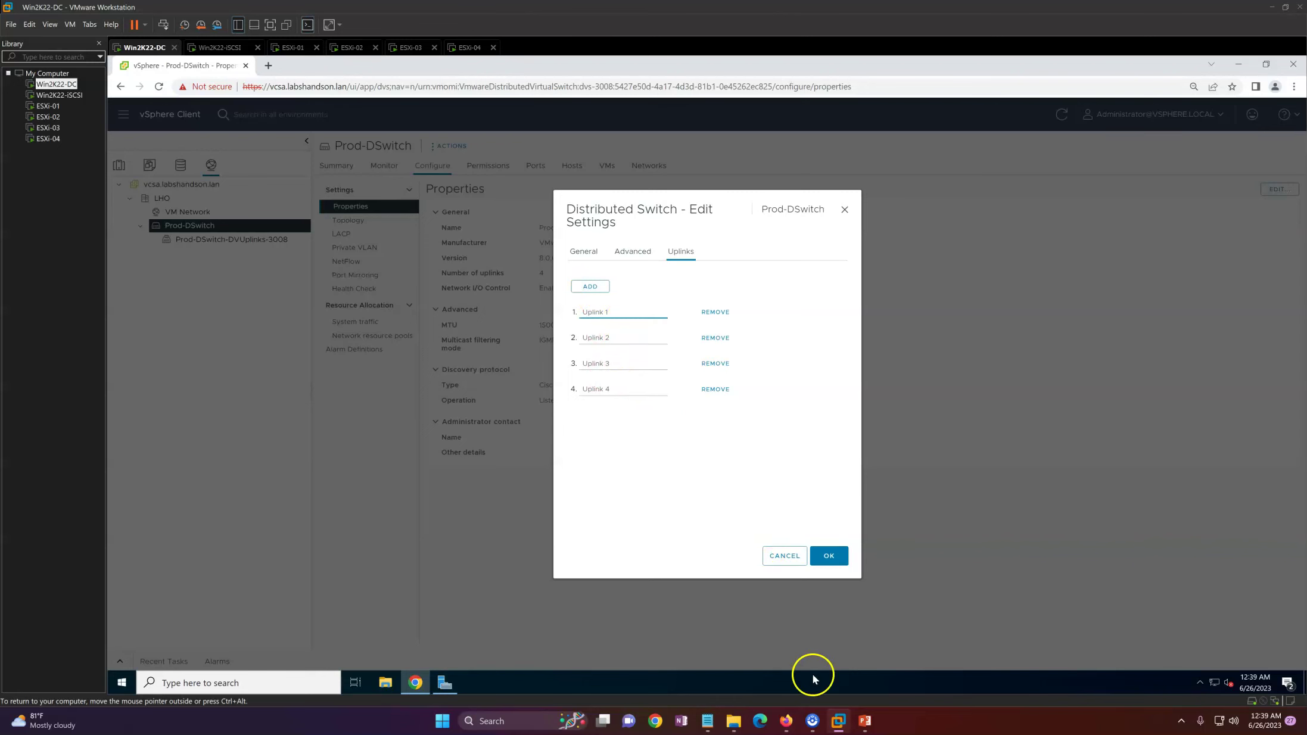
left_click(866, 721)
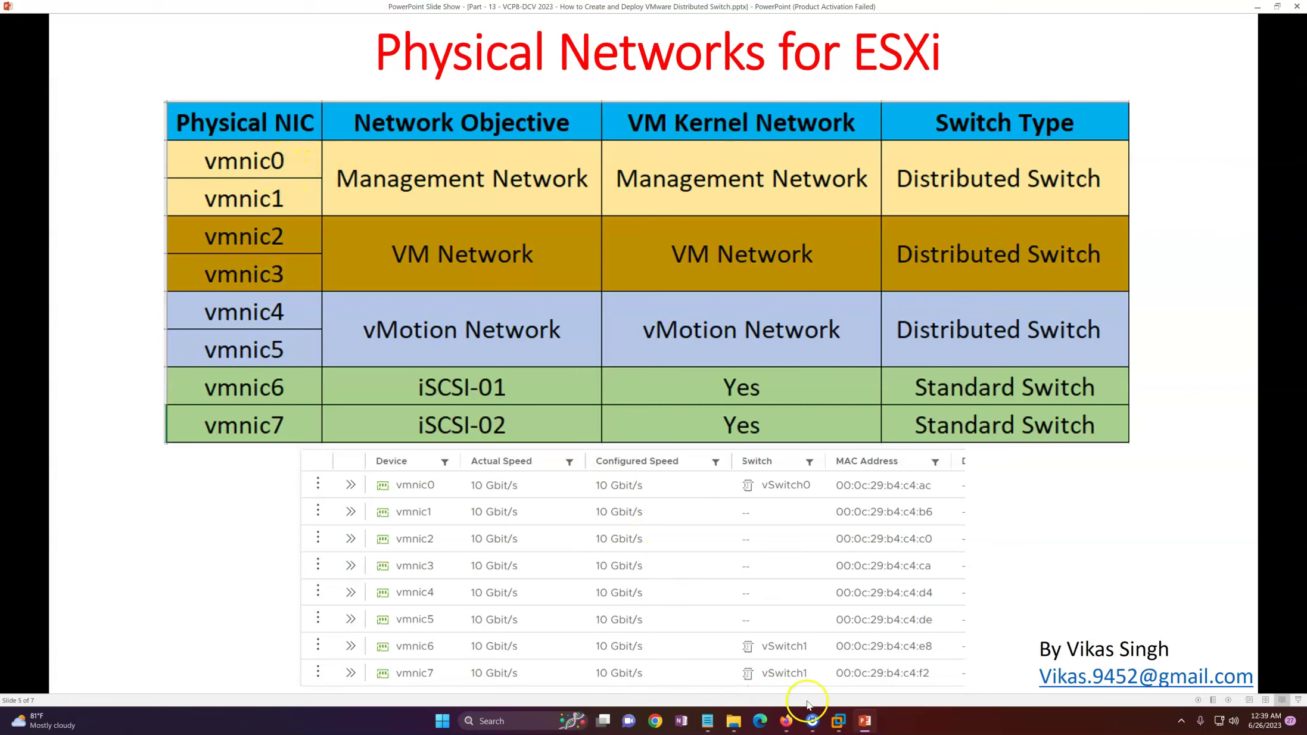
left_click(865, 721)
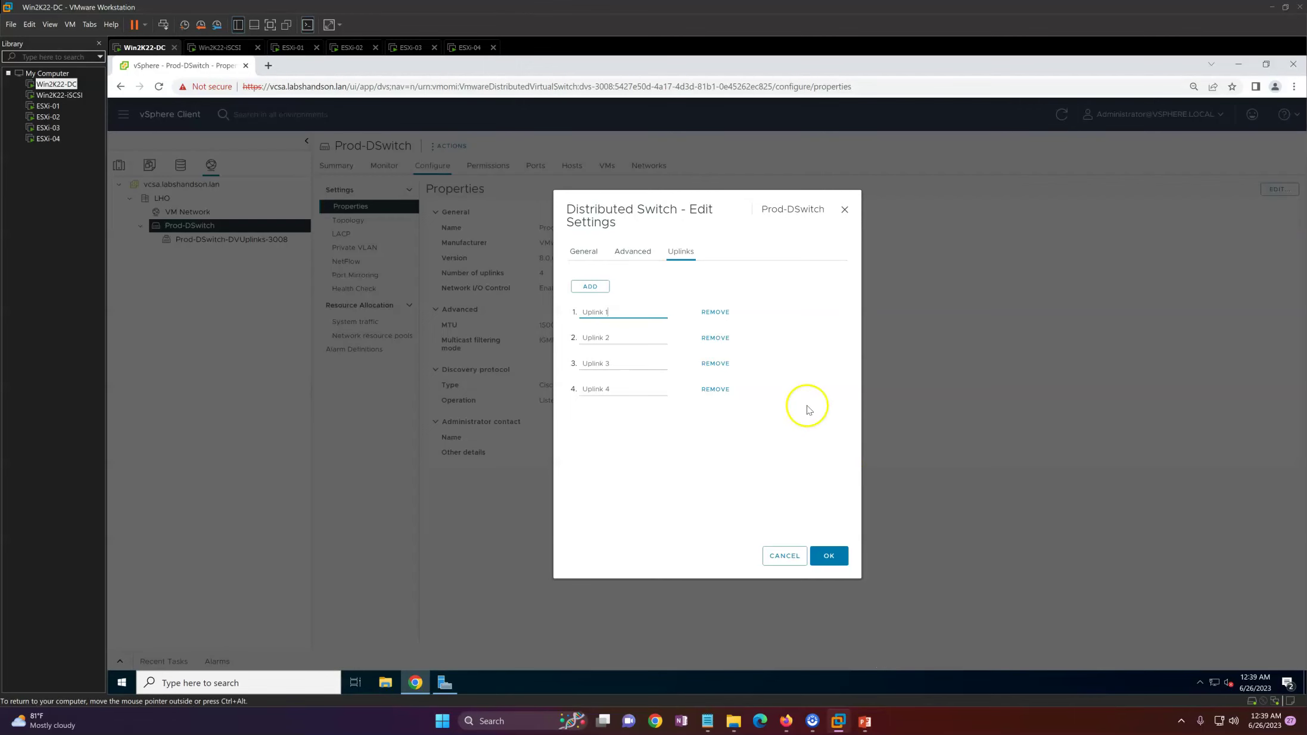
Rename Uplink 1 to MGMT-1 and Uplink 2 to MGMT-2
left_click_drag(636, 314, 569, 317)
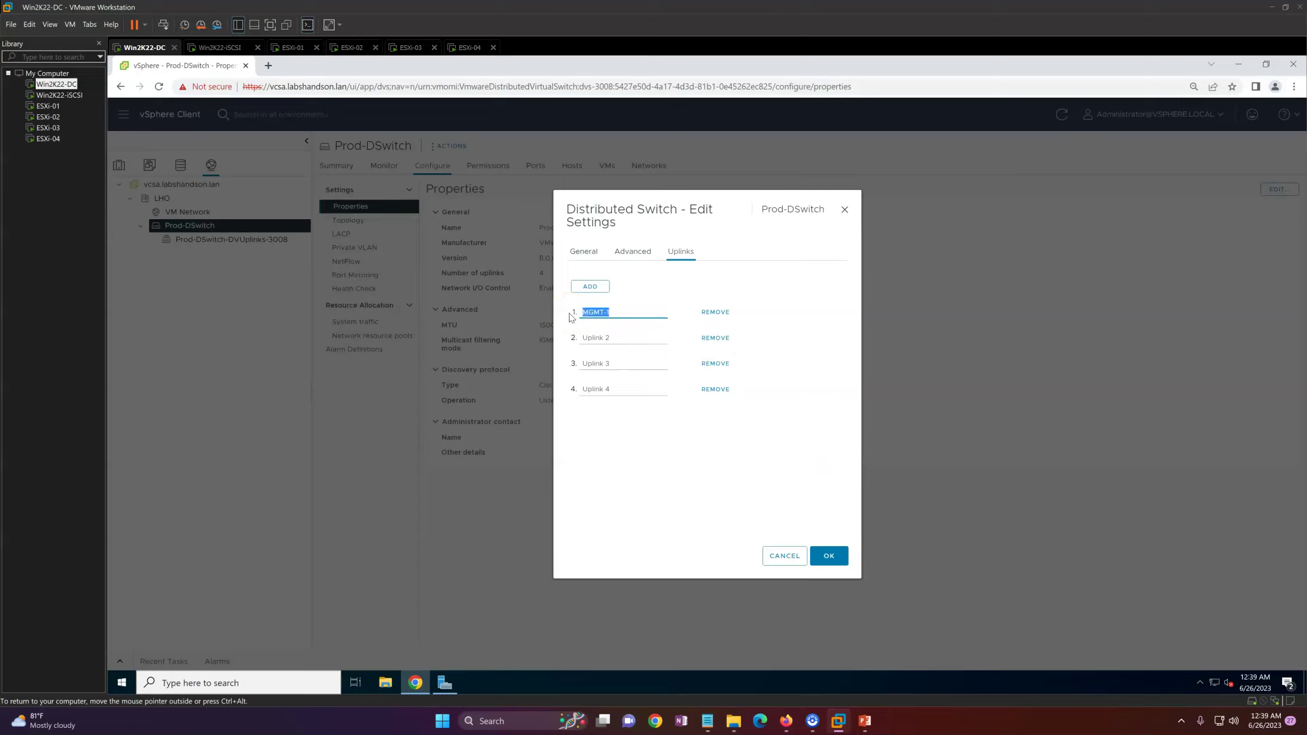
key("ctrl+a")
type("MGMT-1")
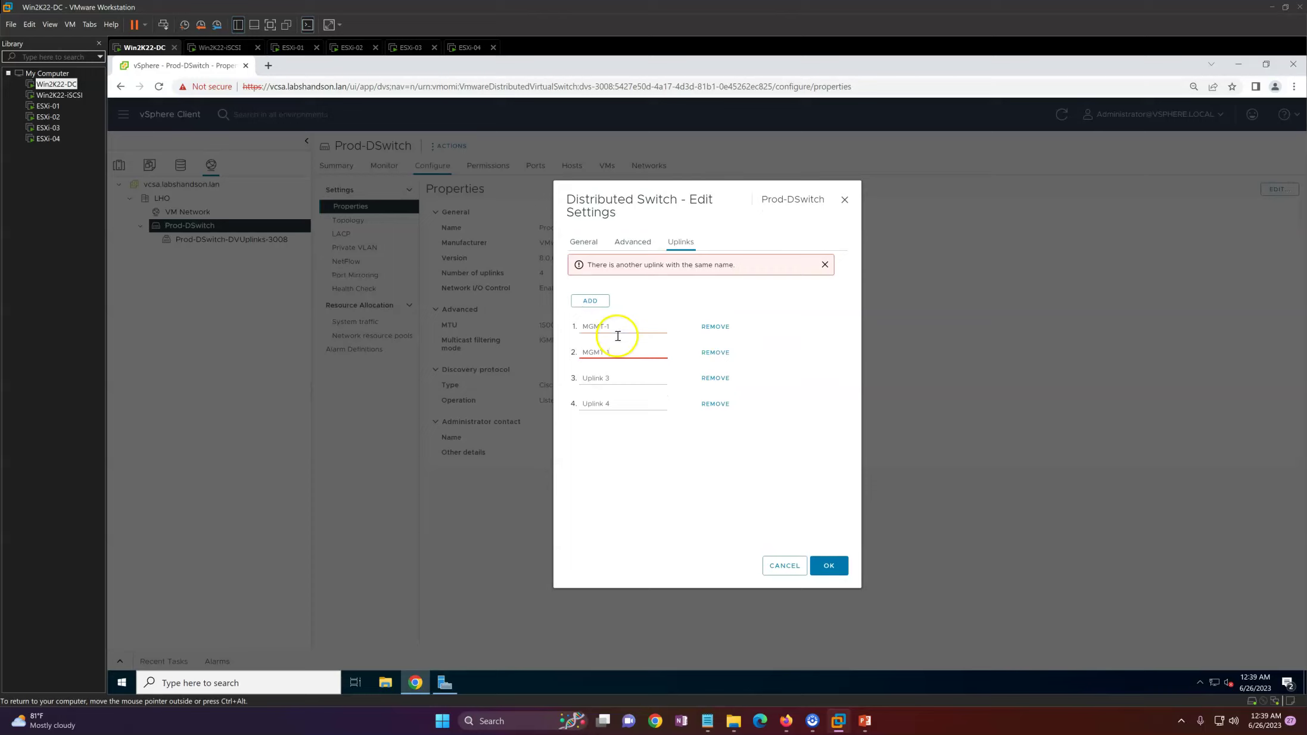
key("BackSpace")
type("2")
Rename Uplink 3 to VMNet-1 and Uplink 4 to VMNet-2, and save the distributed switch settings
left_click_drag(648, 364, 457, 369)
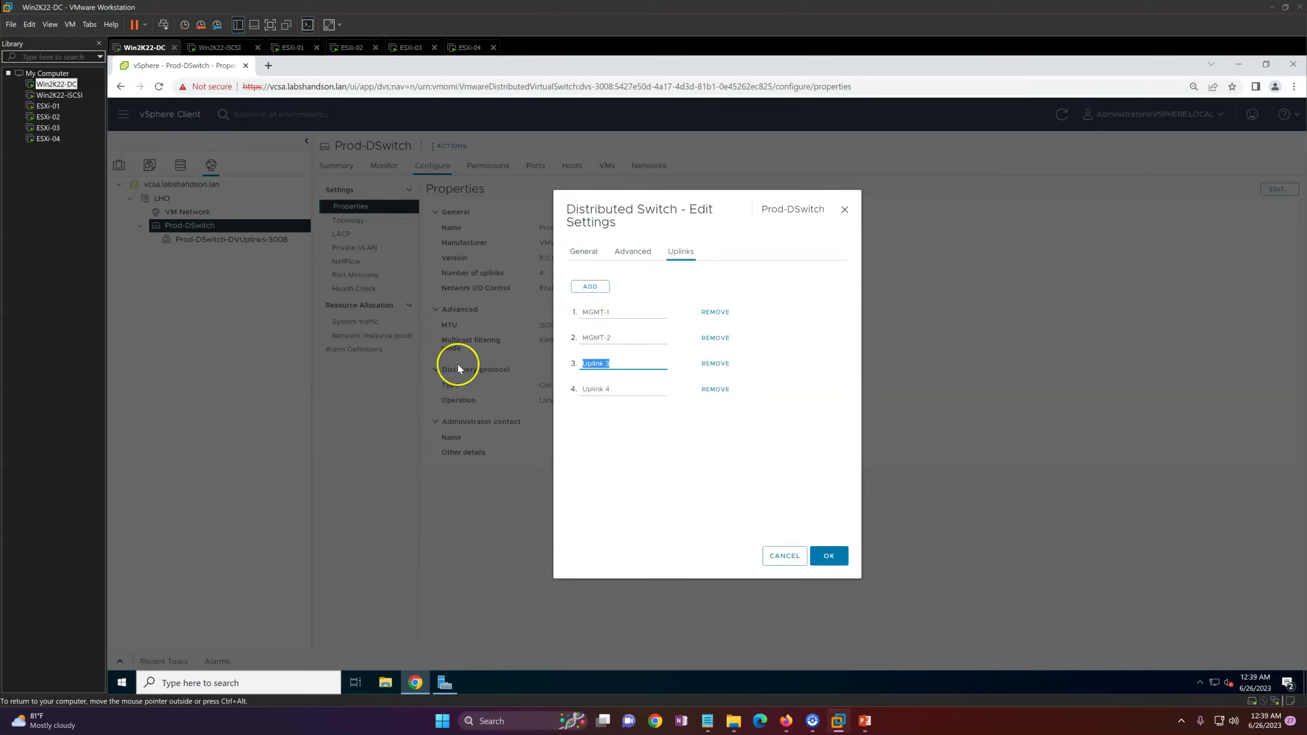
type("VMNet-1")
key("ctrl+a")
key("ctrl+c")
left_click(598, 390)
key("ctrl+a")
key("ctrl+v")
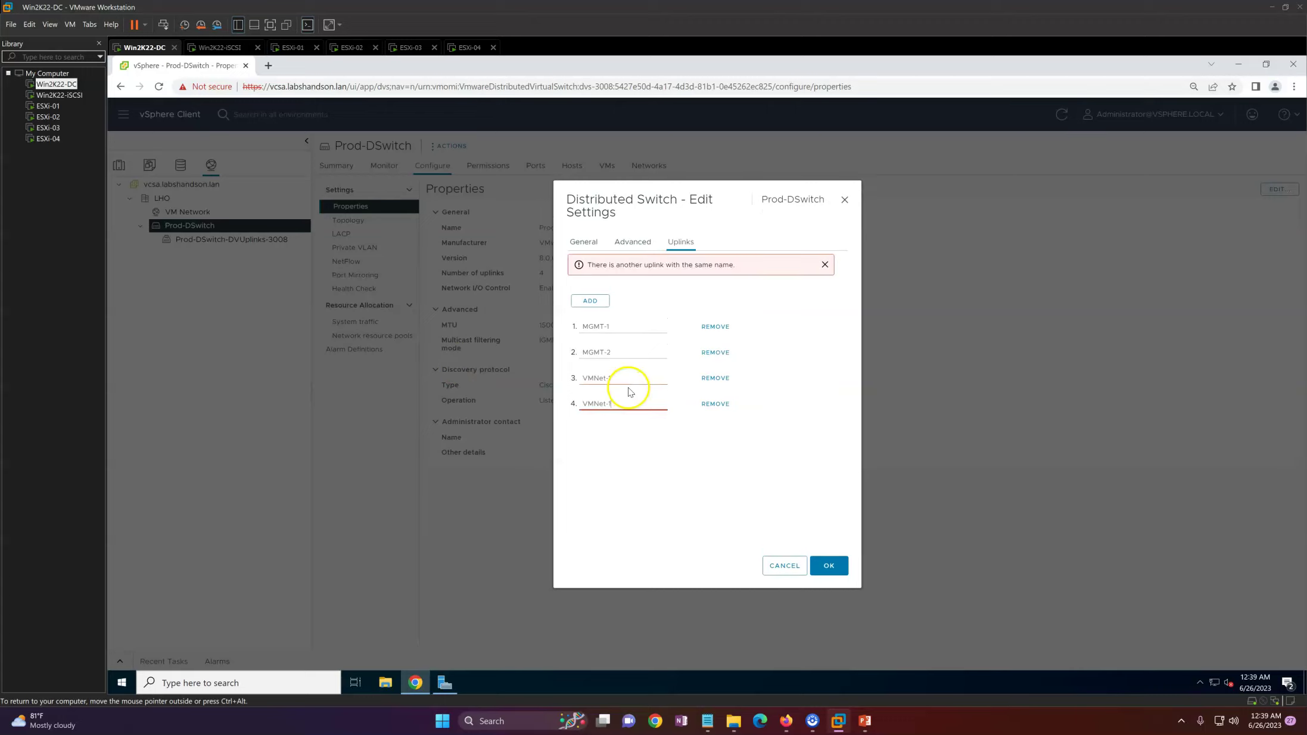
key("BackSpace")
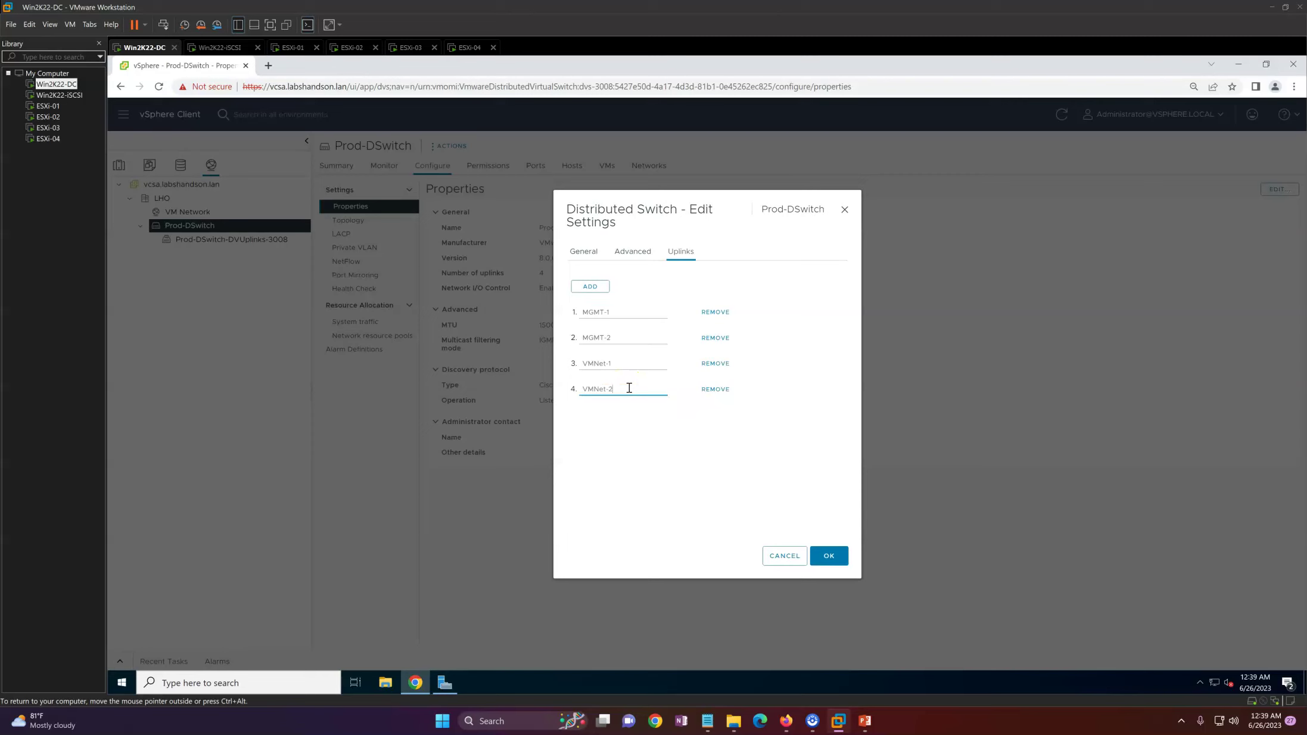
left_click(828, 555)
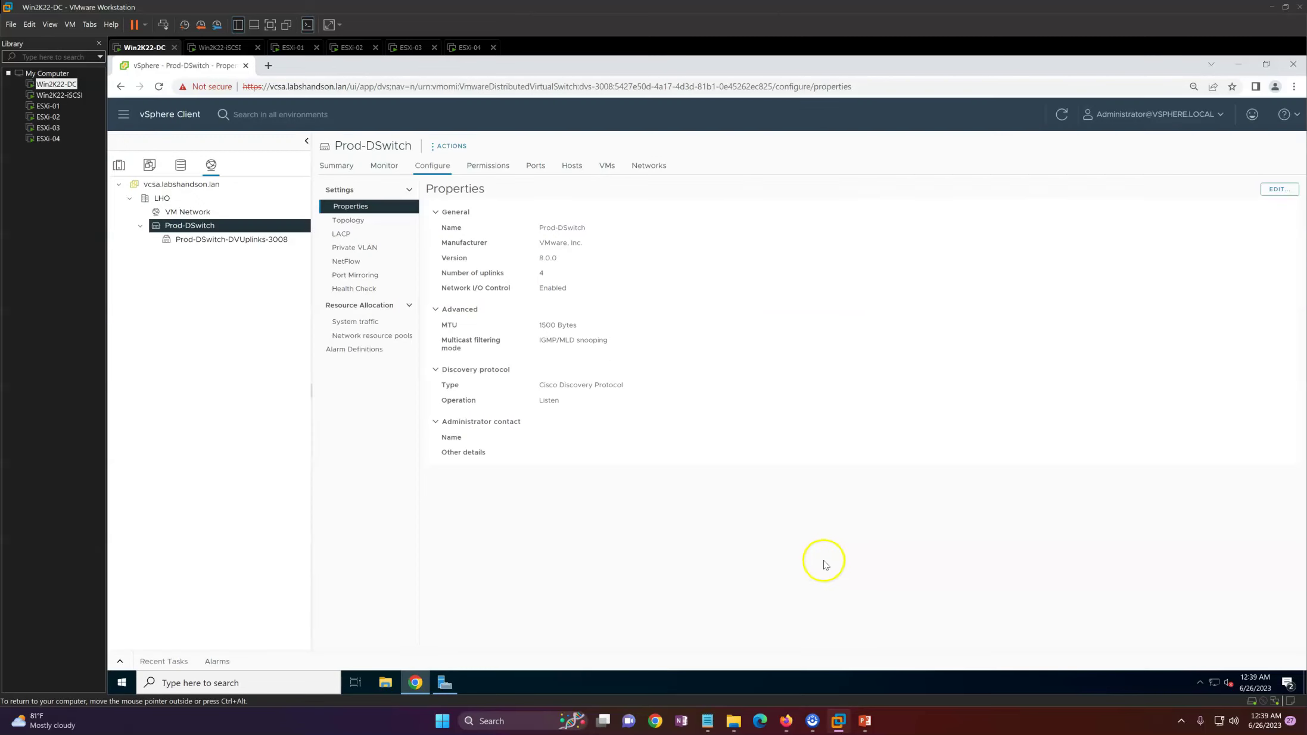
Examine the uplinks in Prod-DSwitch's topology and review the deployment steps in the PowerPoint slide show
left_click(377, 221)
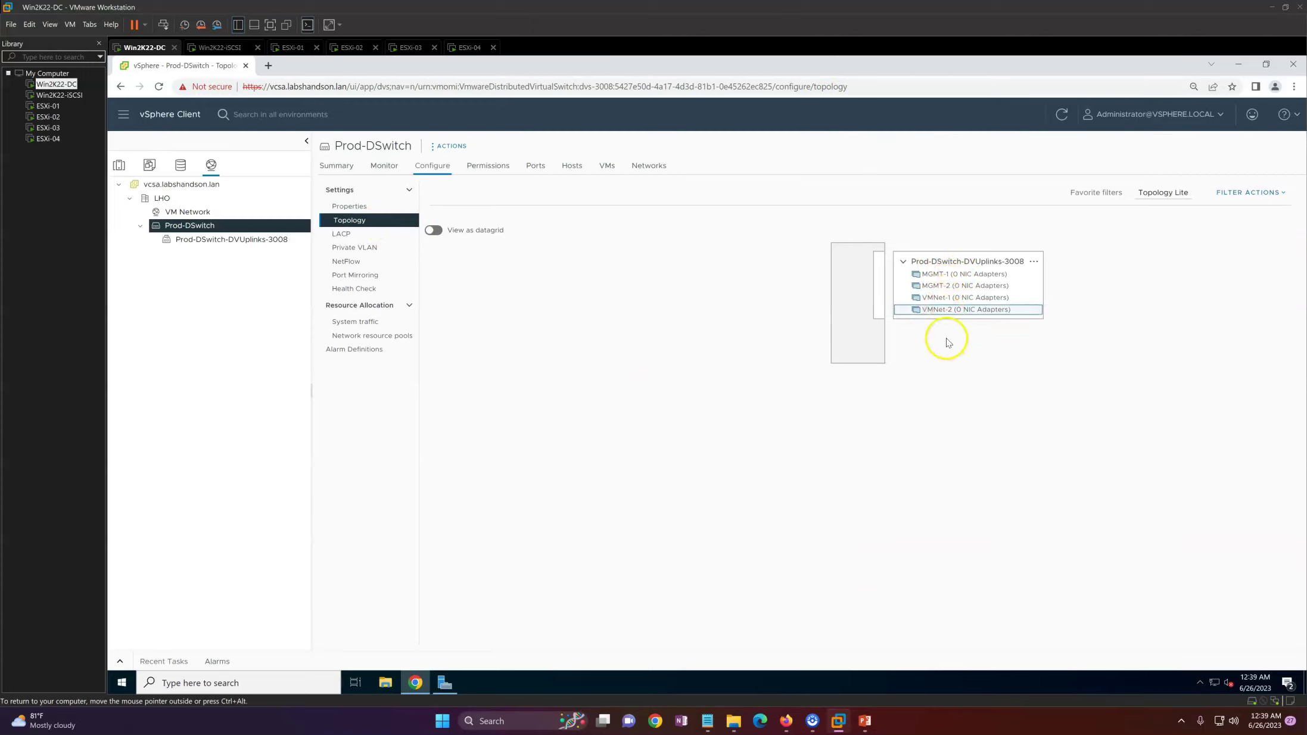
left_click(867, 722)
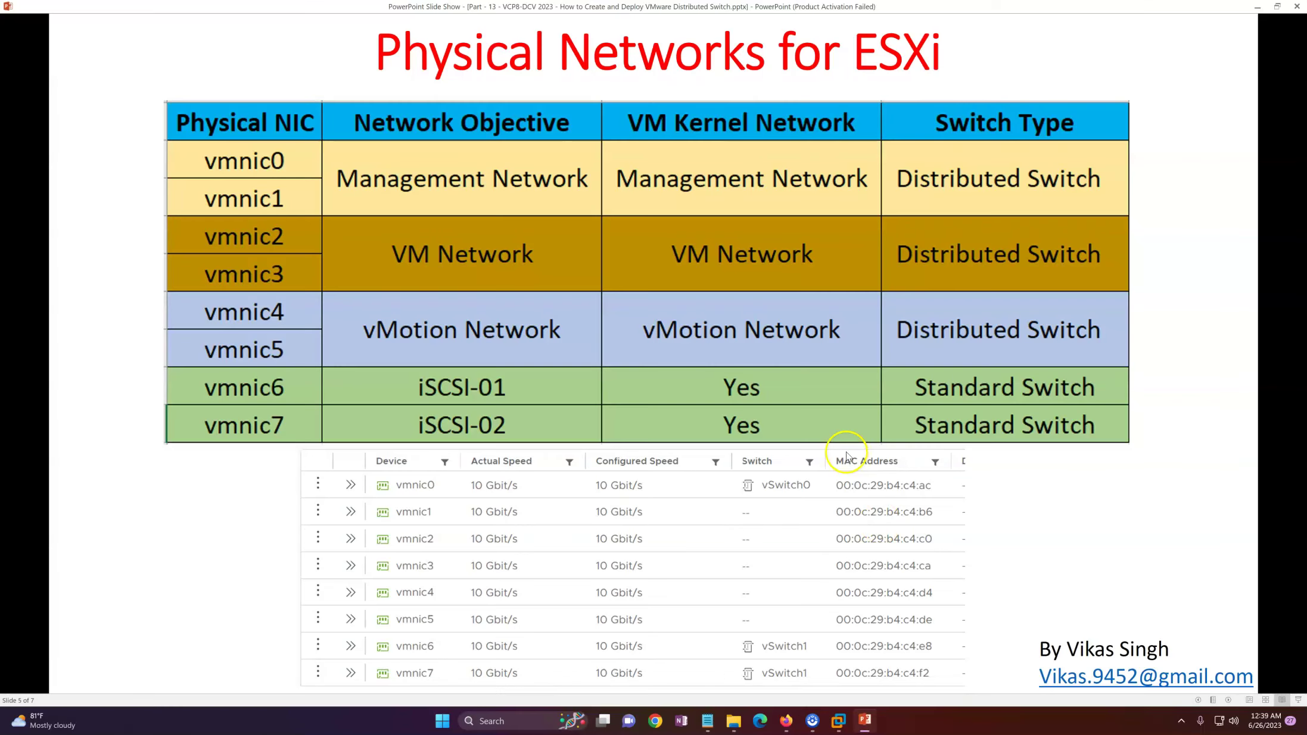
left_click(848, 456)
scroll(849, 456, "up", 1)
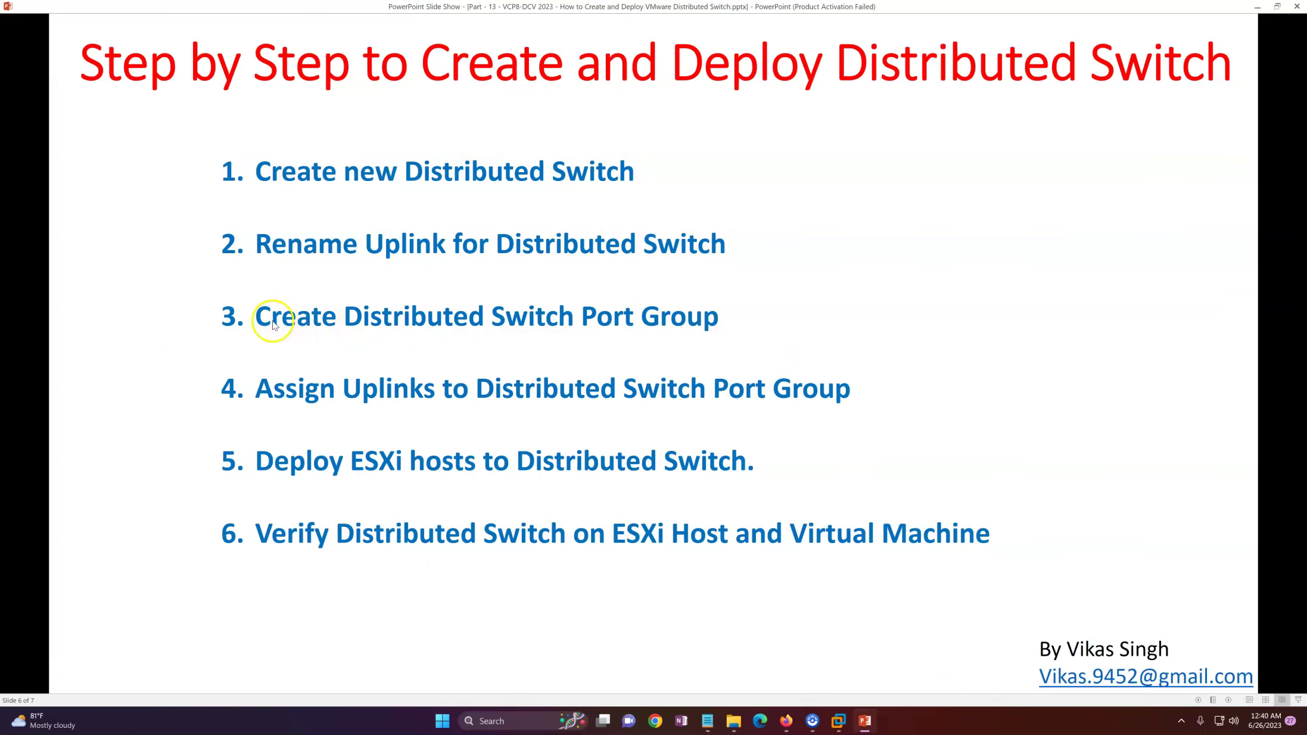
left_click(864, 721)
Start a new distributed port group on Prod-DSwitch and name it MGMT-PG
right_click(228, 229)
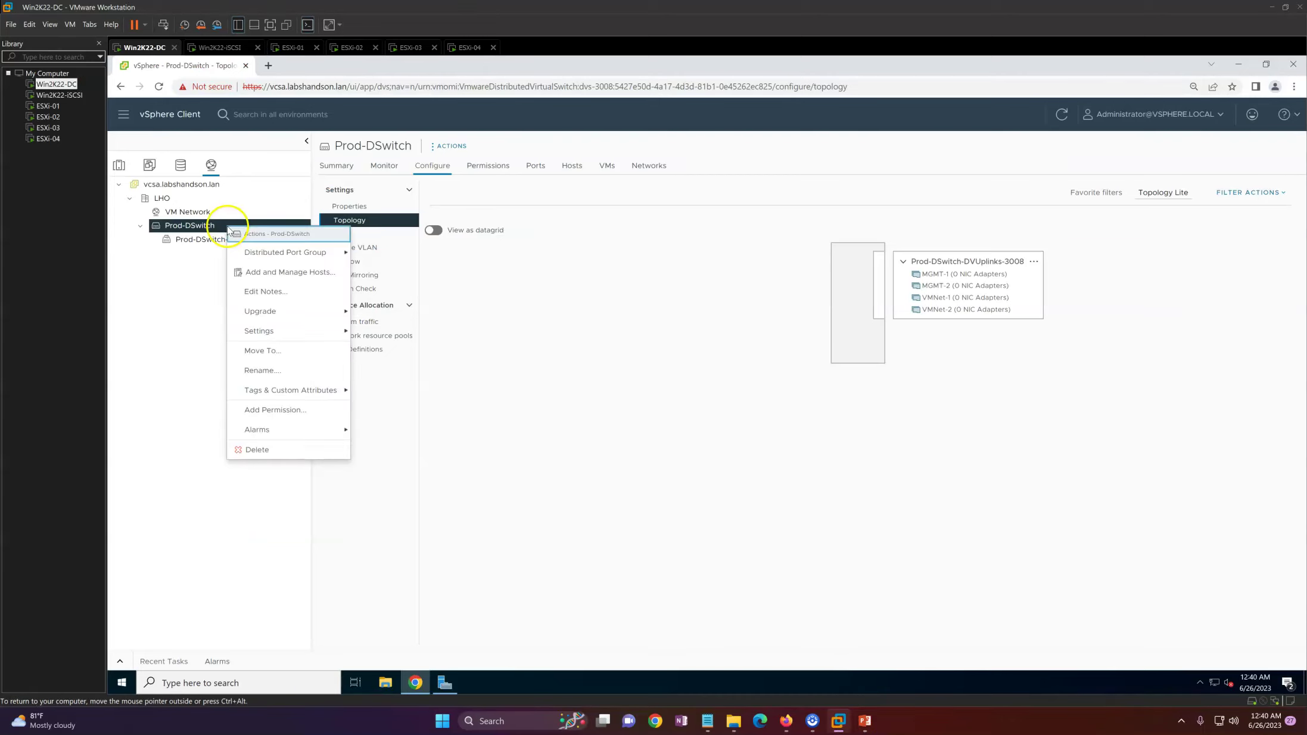
mouse_move(286, 261)
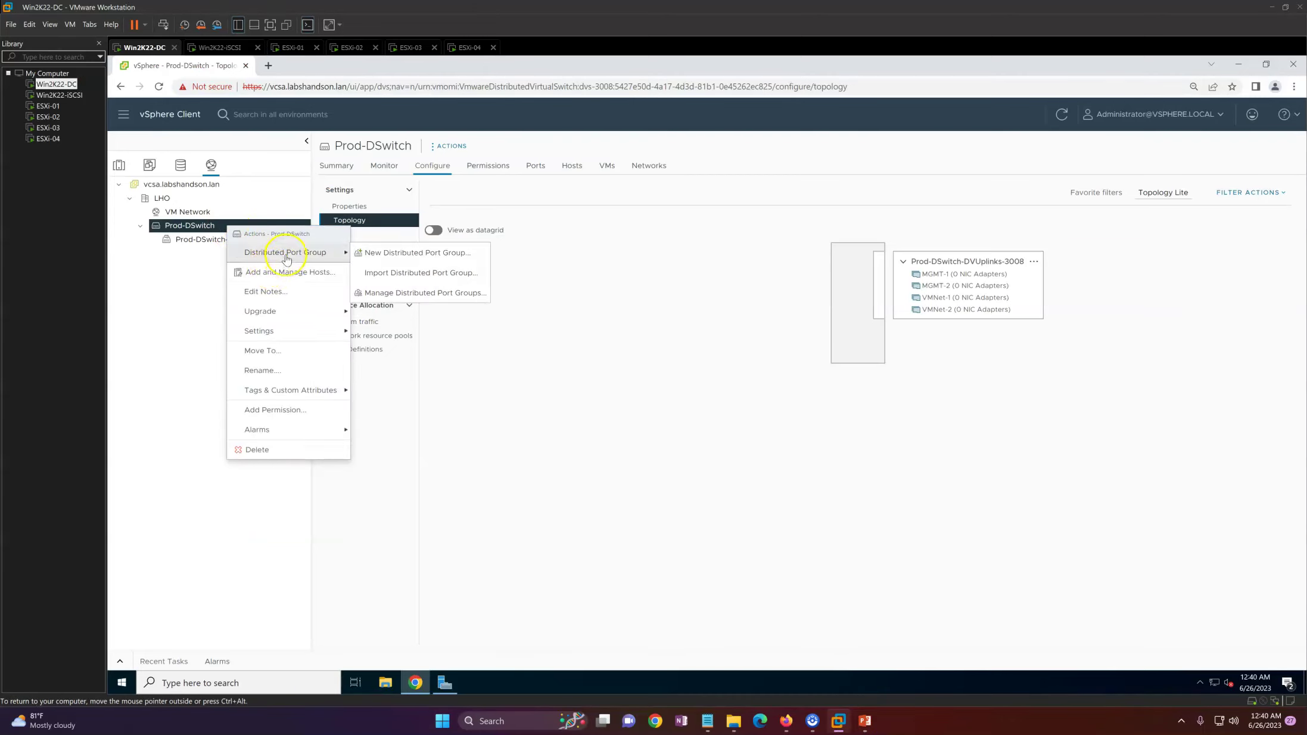
left_click(424, 256)
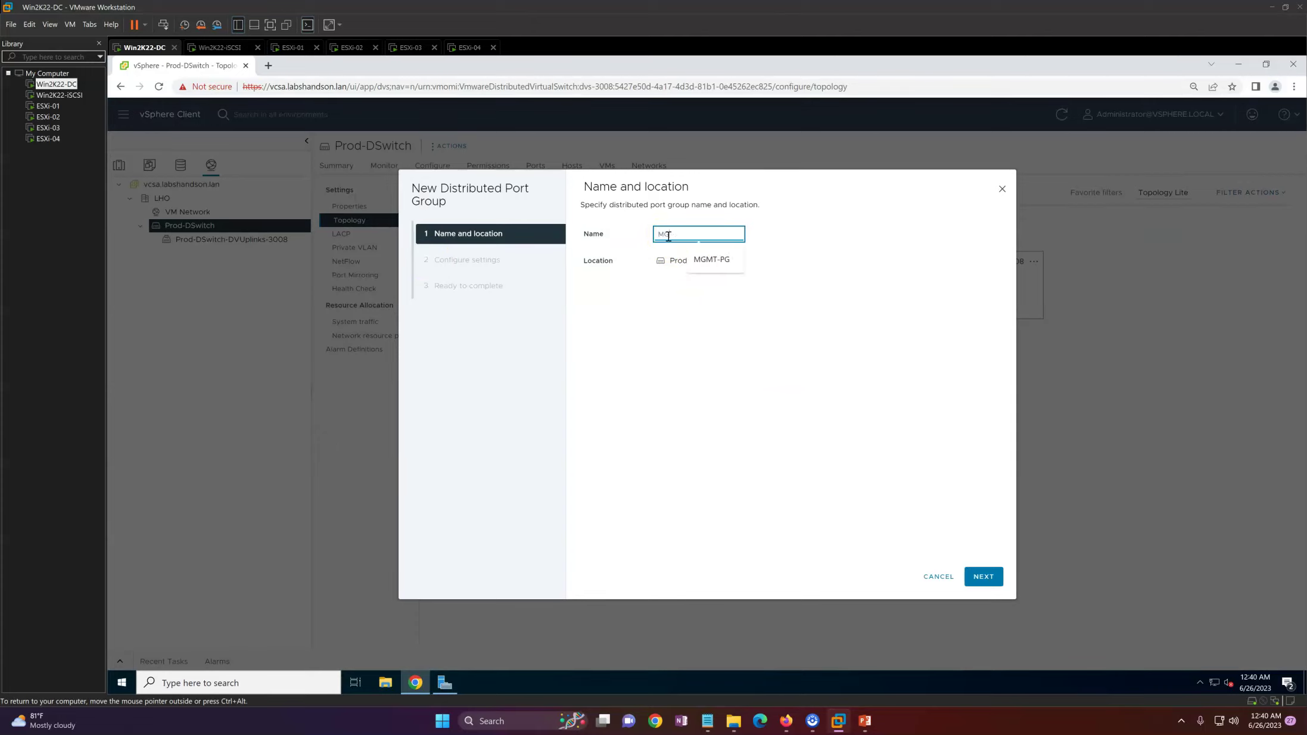
key("Down")
key("Tab")
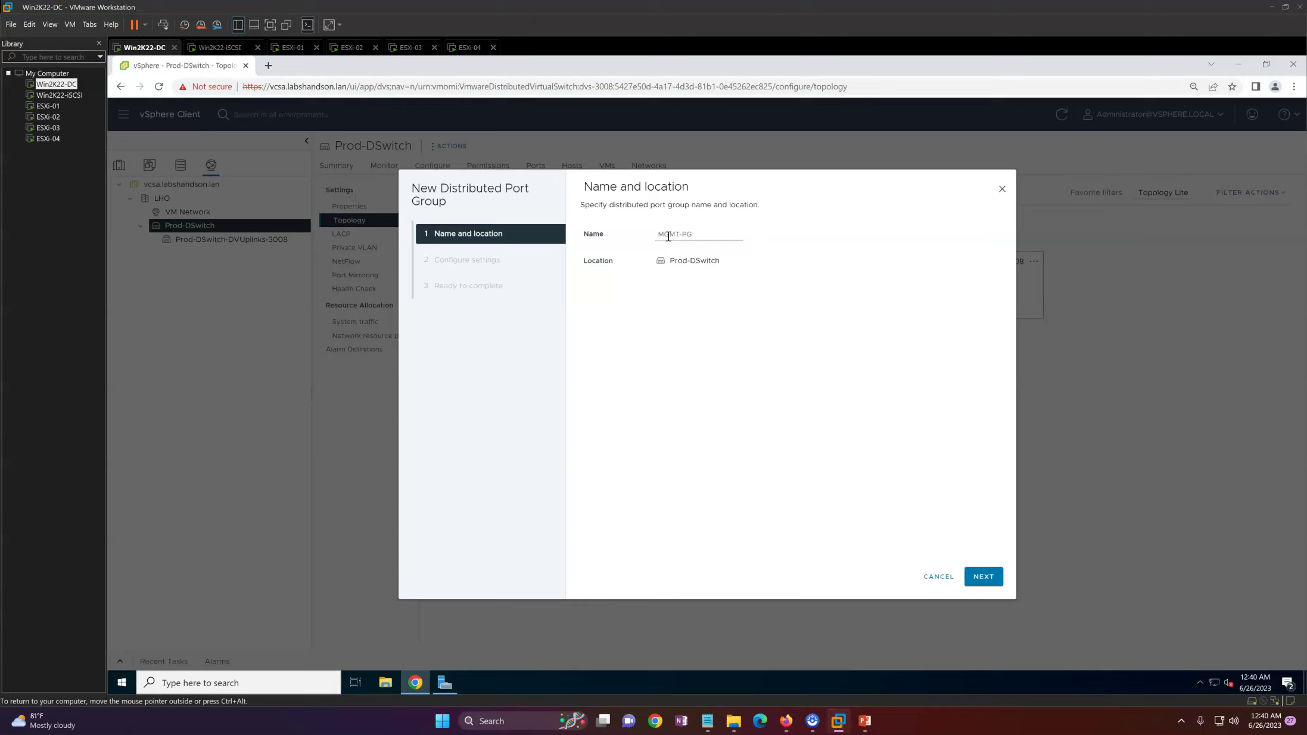
Complete the MGMT-PG distributed port group with VLAN type None and the remaining settings at their defaults
left_click(980, 573)
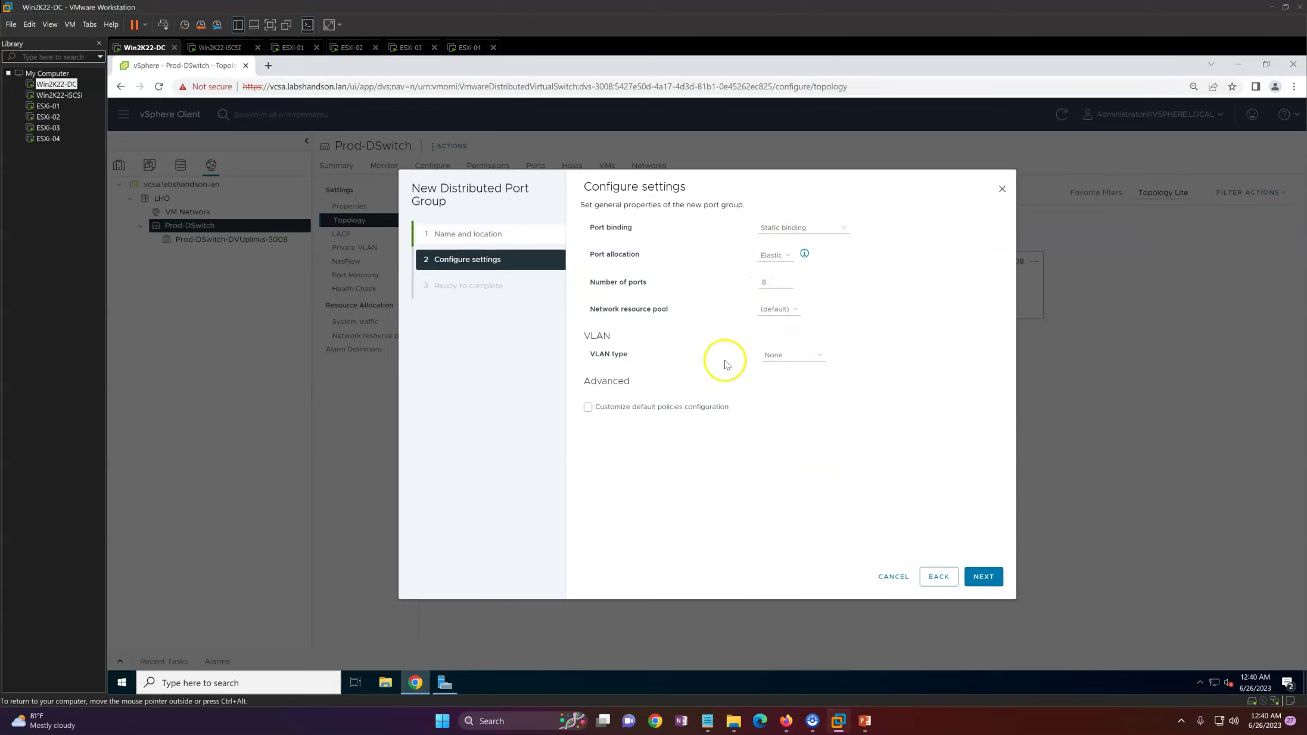
left_click(795, 356)
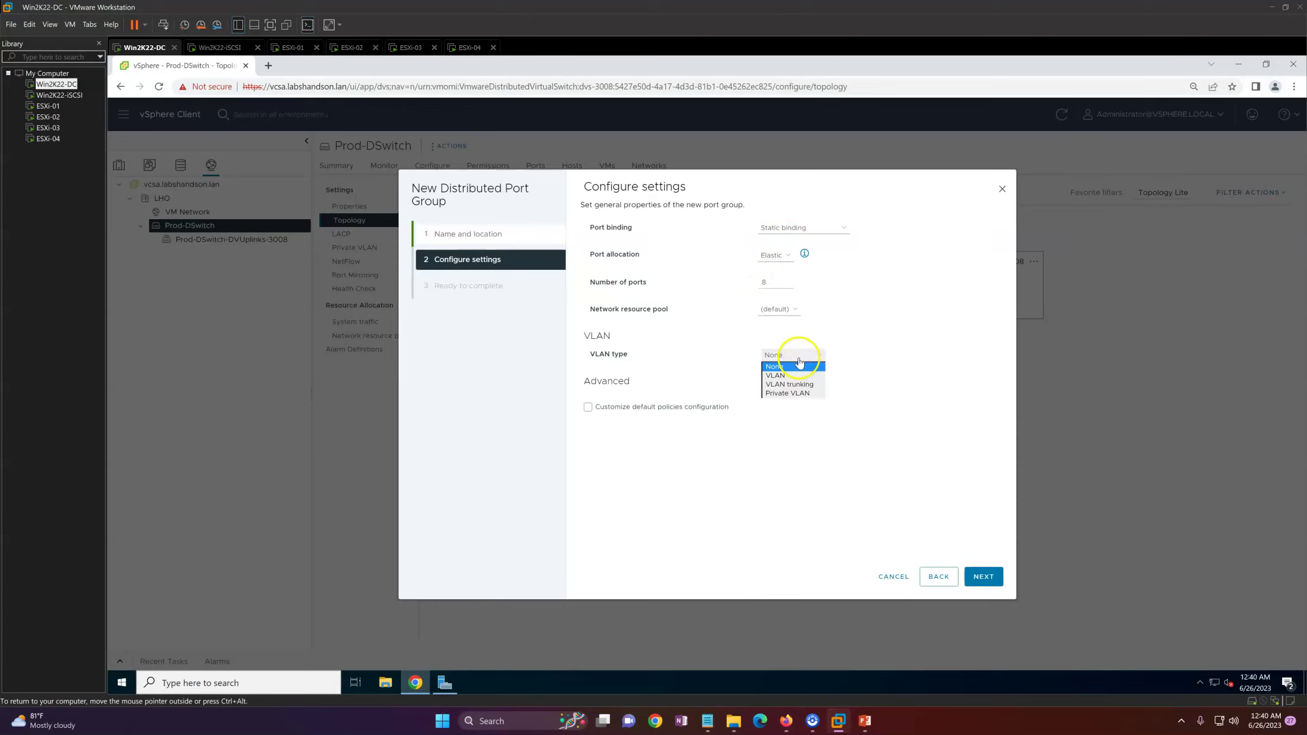
left_click(798, 374)
left_click(799, 356)
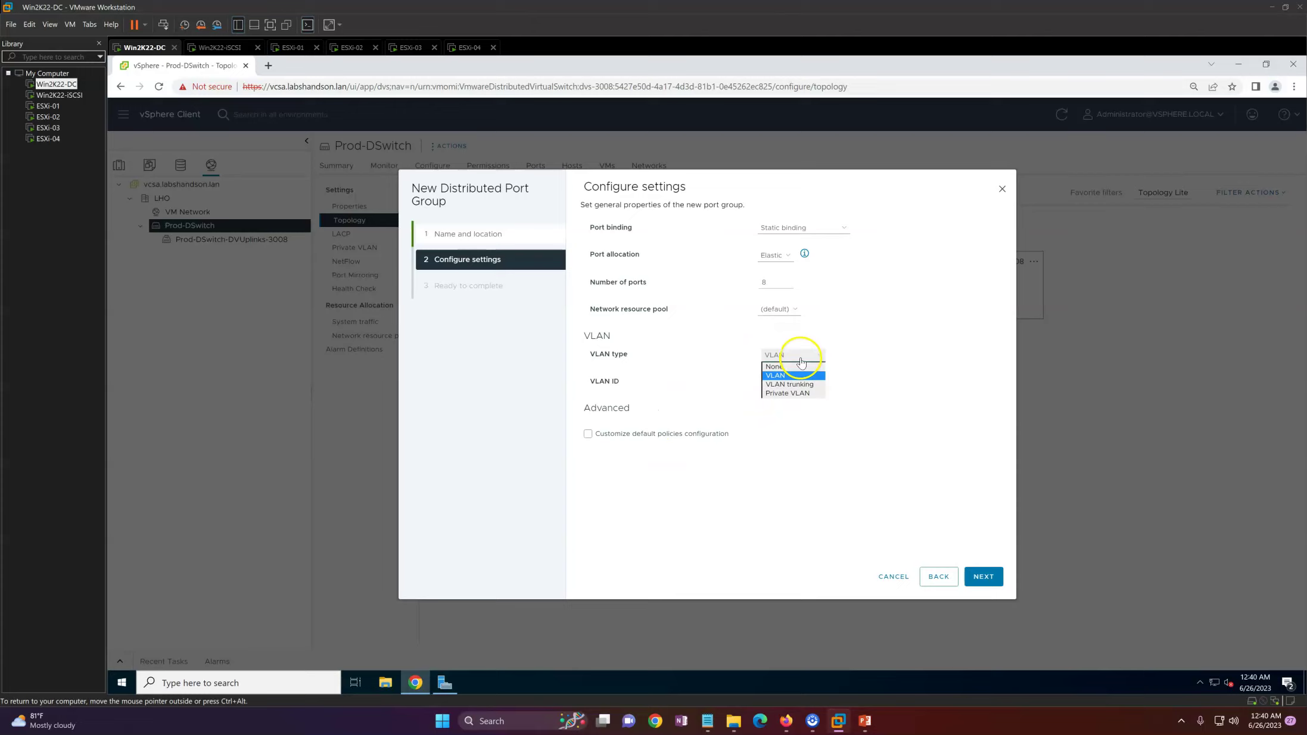
left_click(797, 368)
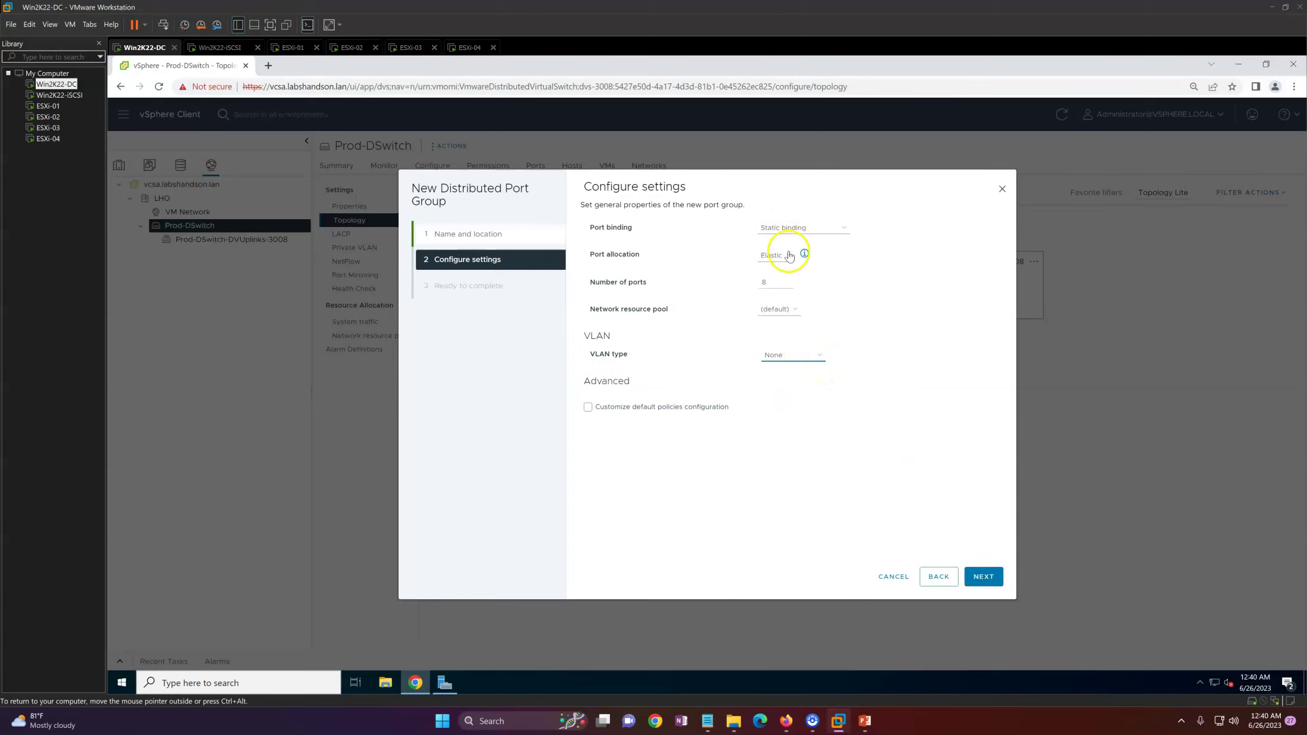
left_click(984, 579)
left_click(984, 586)
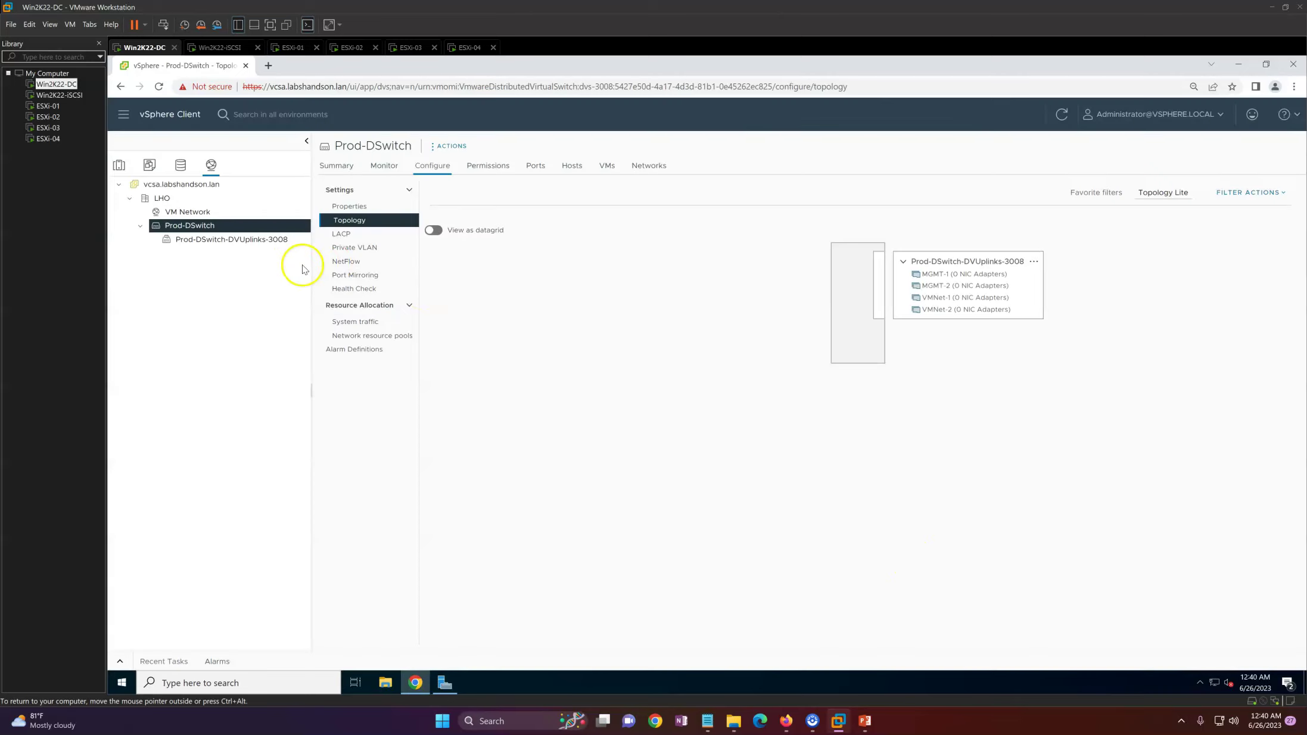
Create another distributed port group on Prod-DSwitch named VMNet-PG, keeping the default settings
right_click(227, 227)
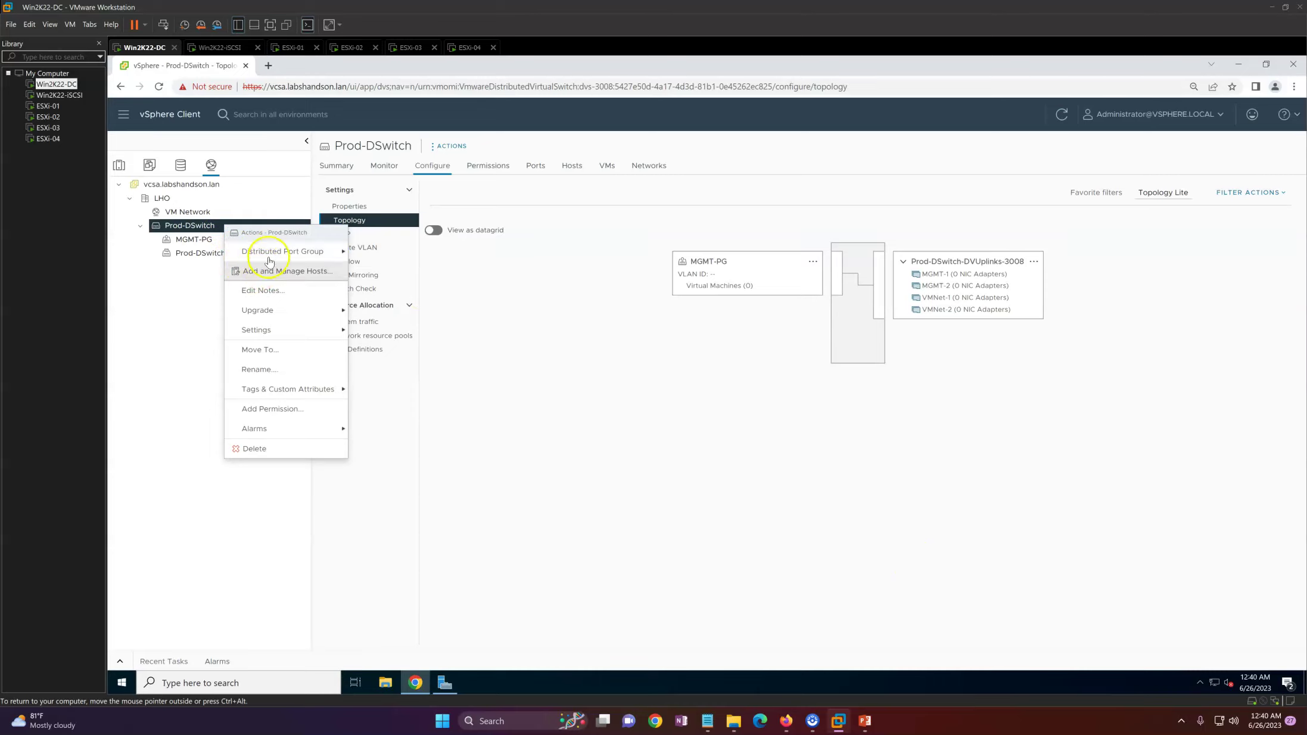
mouse_move(280, 253)
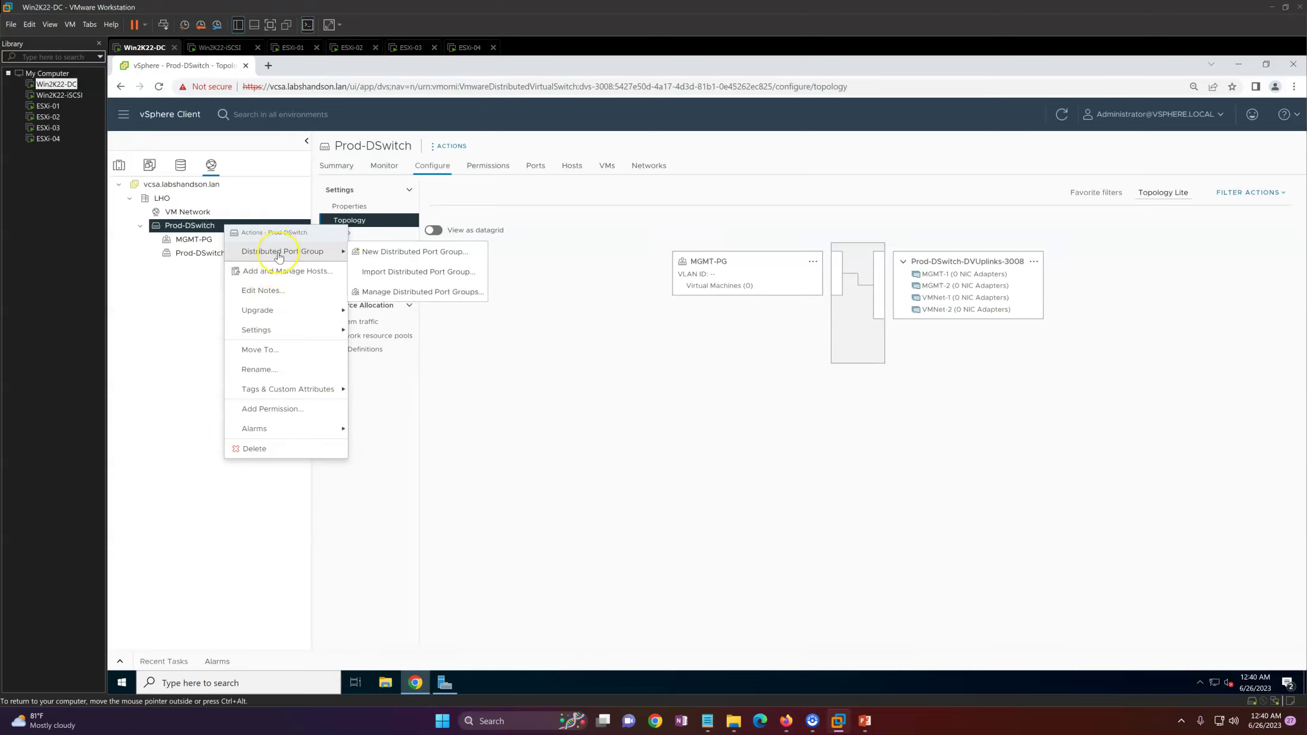
left_click(396, 255)
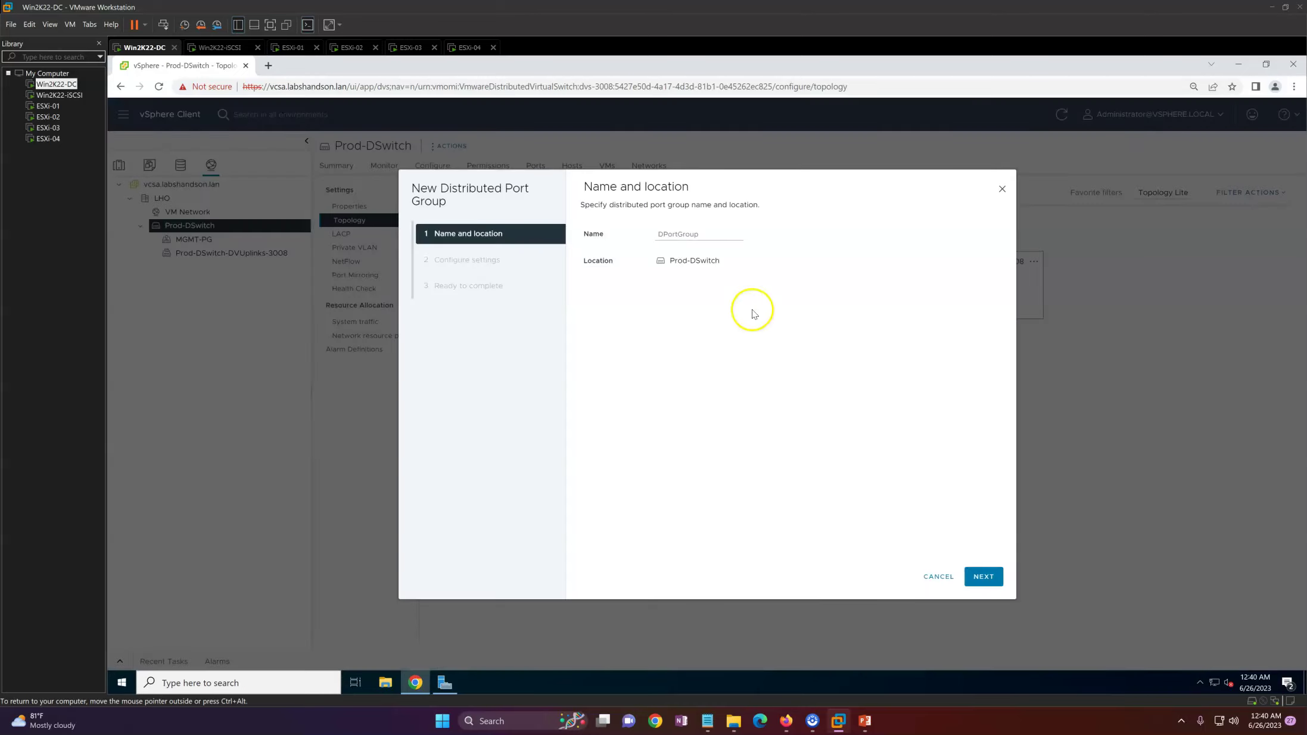
left_click_drag(704, 235, 619, 240)
type("V")
key("Down")
key("Return")
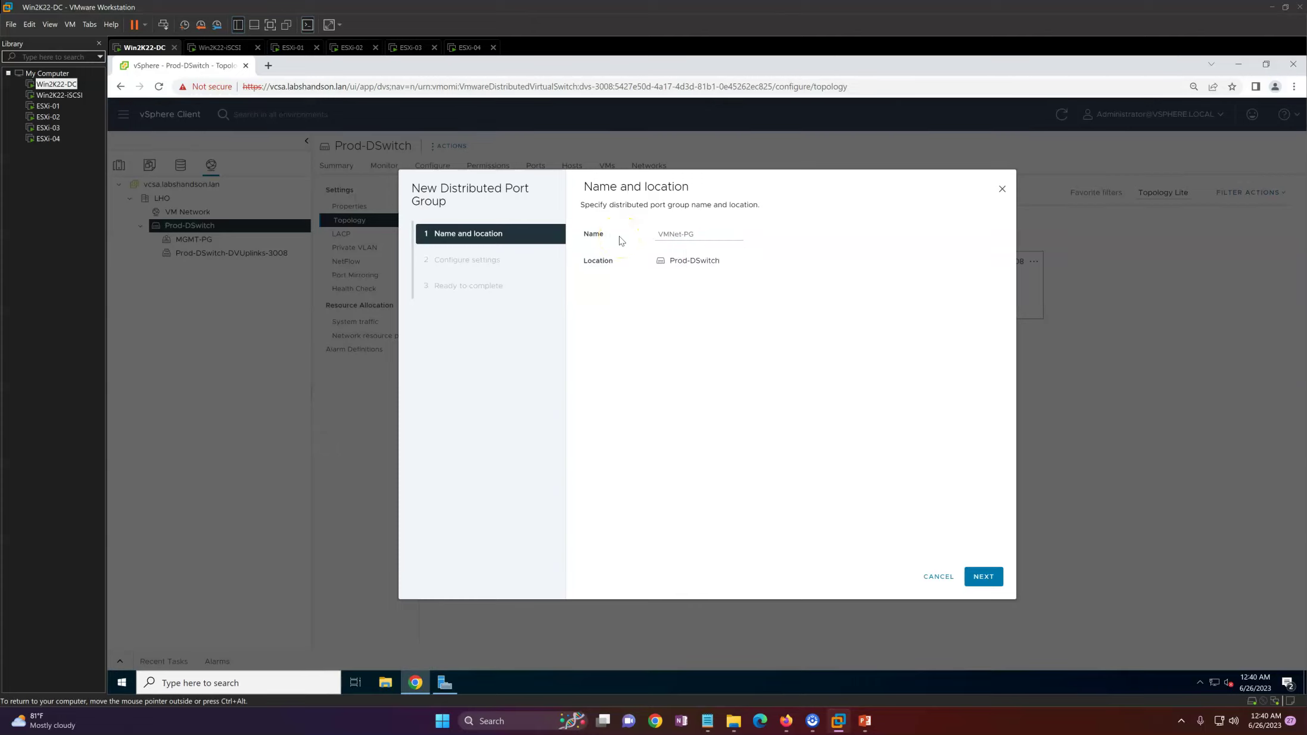
left_click(983, 577)
left_click(984, 581)
left_click(983, 576)
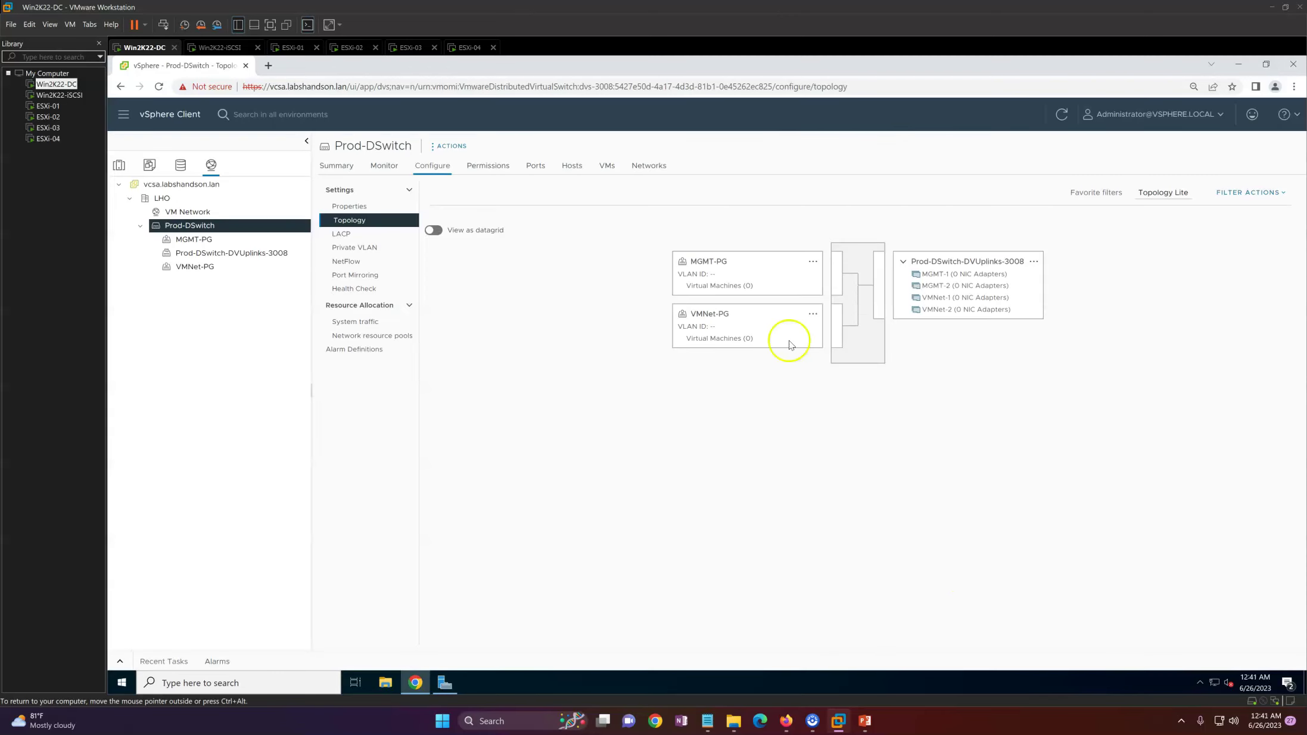
In MGMT-PG's teaming and failover settings, move VMNet-1 and VMNet-2 to the unused uplinks, then check its uplink paths in the topology
left_click(709, 271)
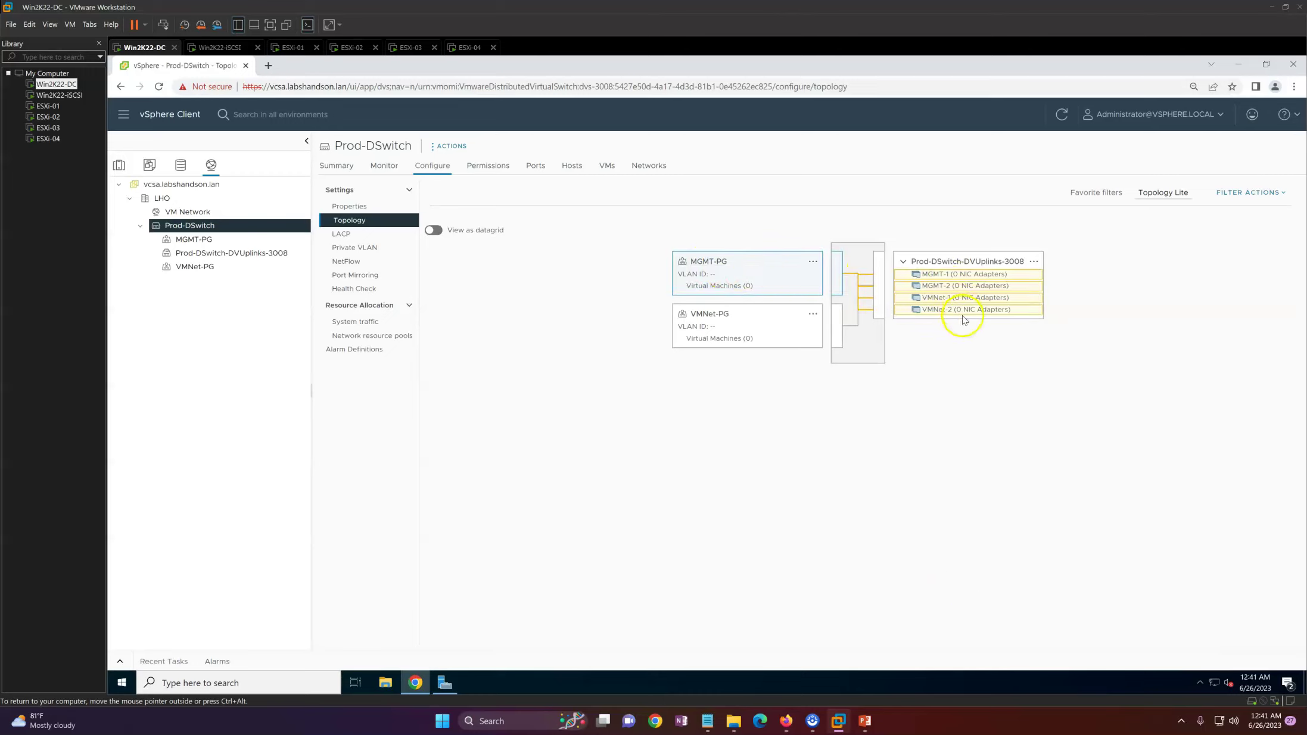
left_click(734, 325)
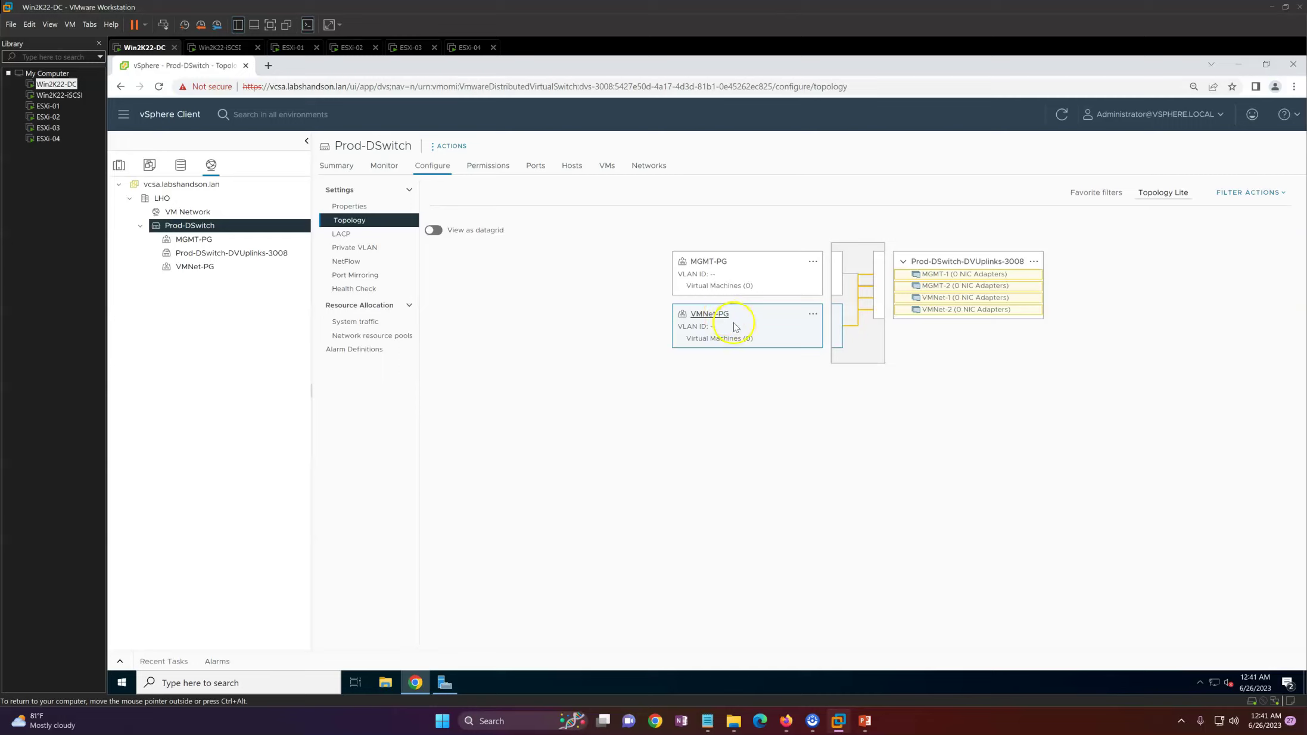
left_click(710, 264)
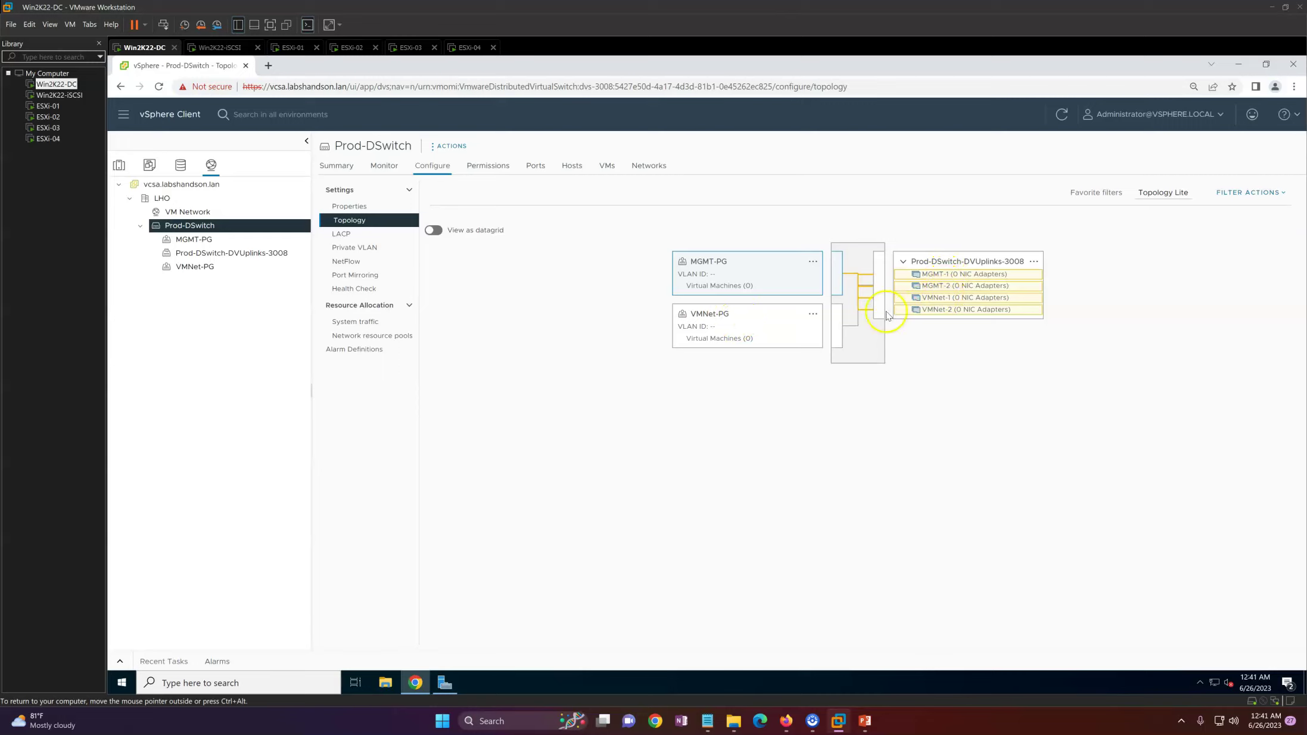
left_click(812, 263)
left_click(832, 296)
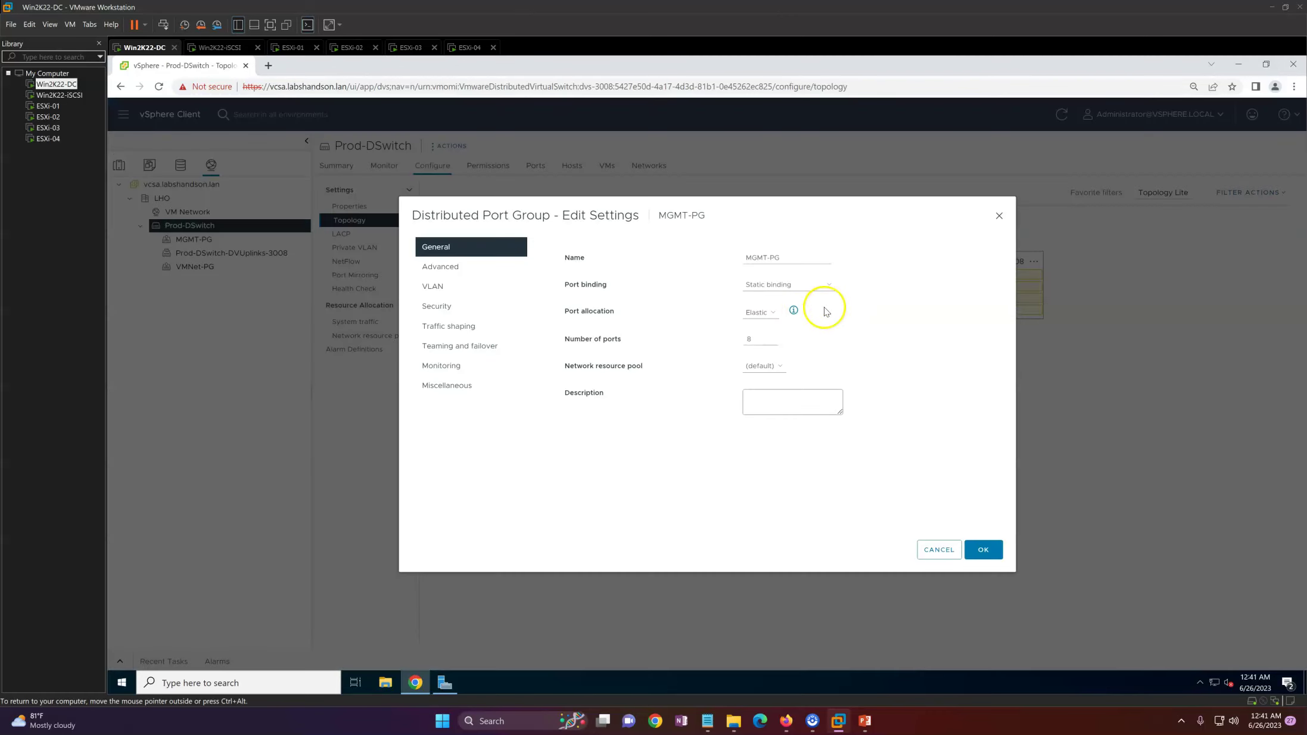
left_click(482, 352)
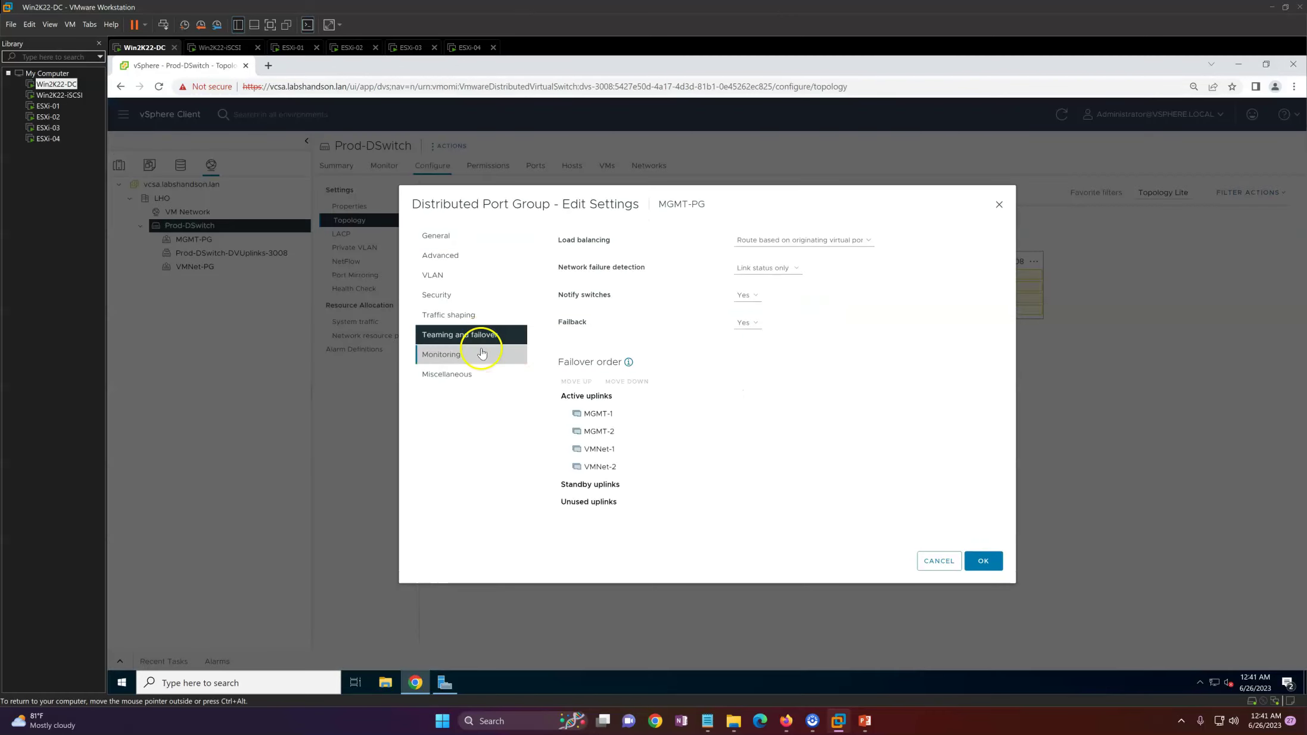
left_click(601, 466, "ctrl")
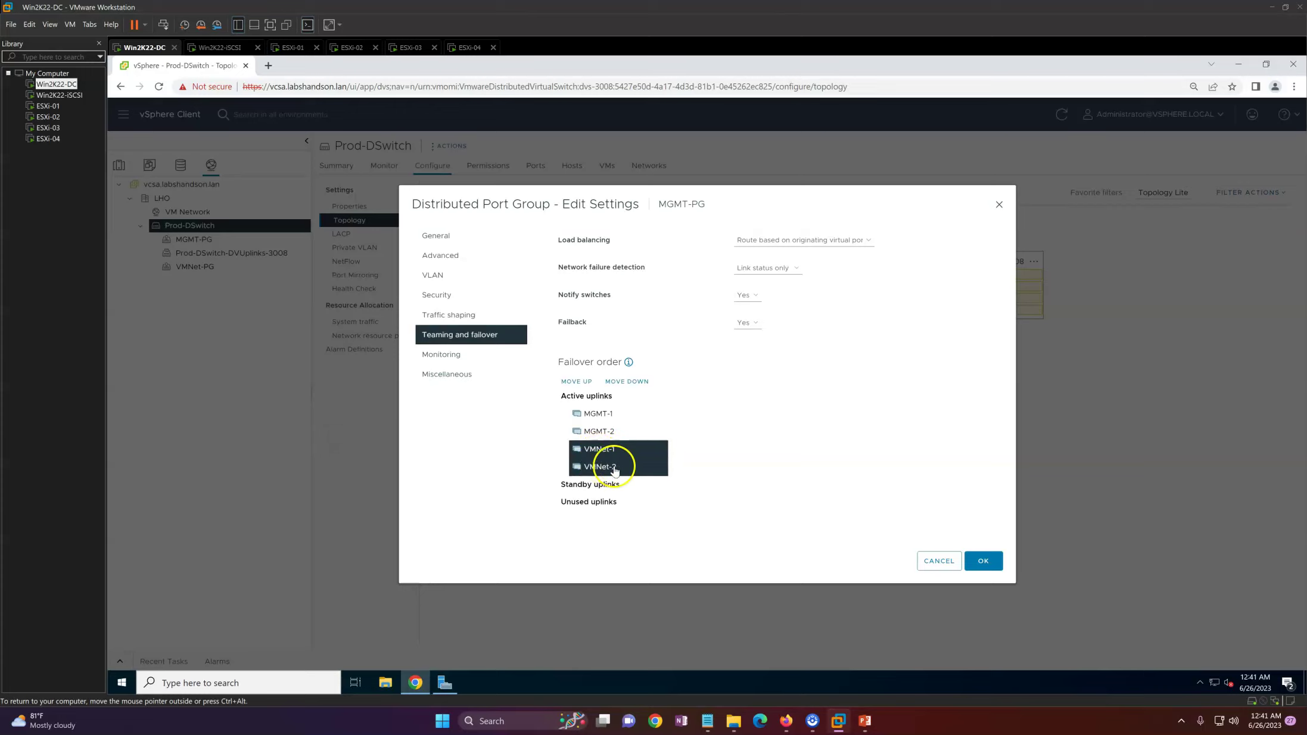
left_click(633, 386)
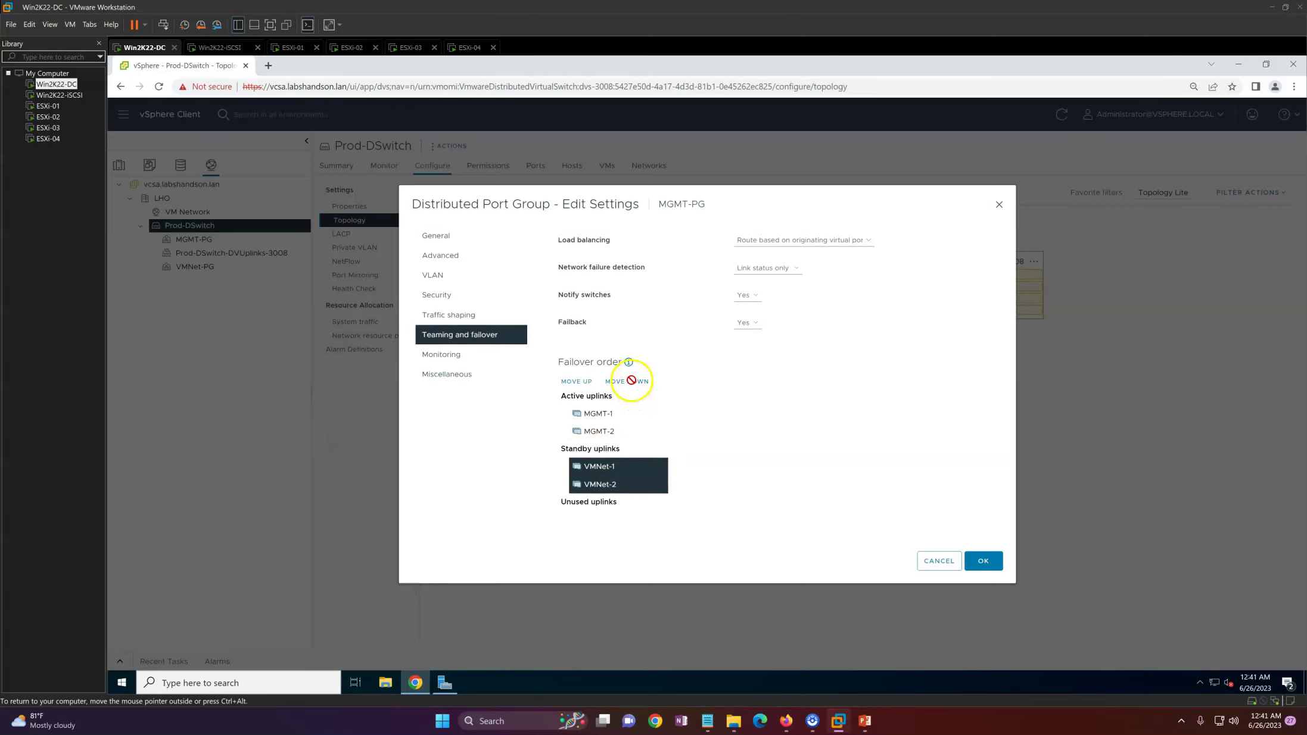
left_click(632, 385)
left_click(983, 563)
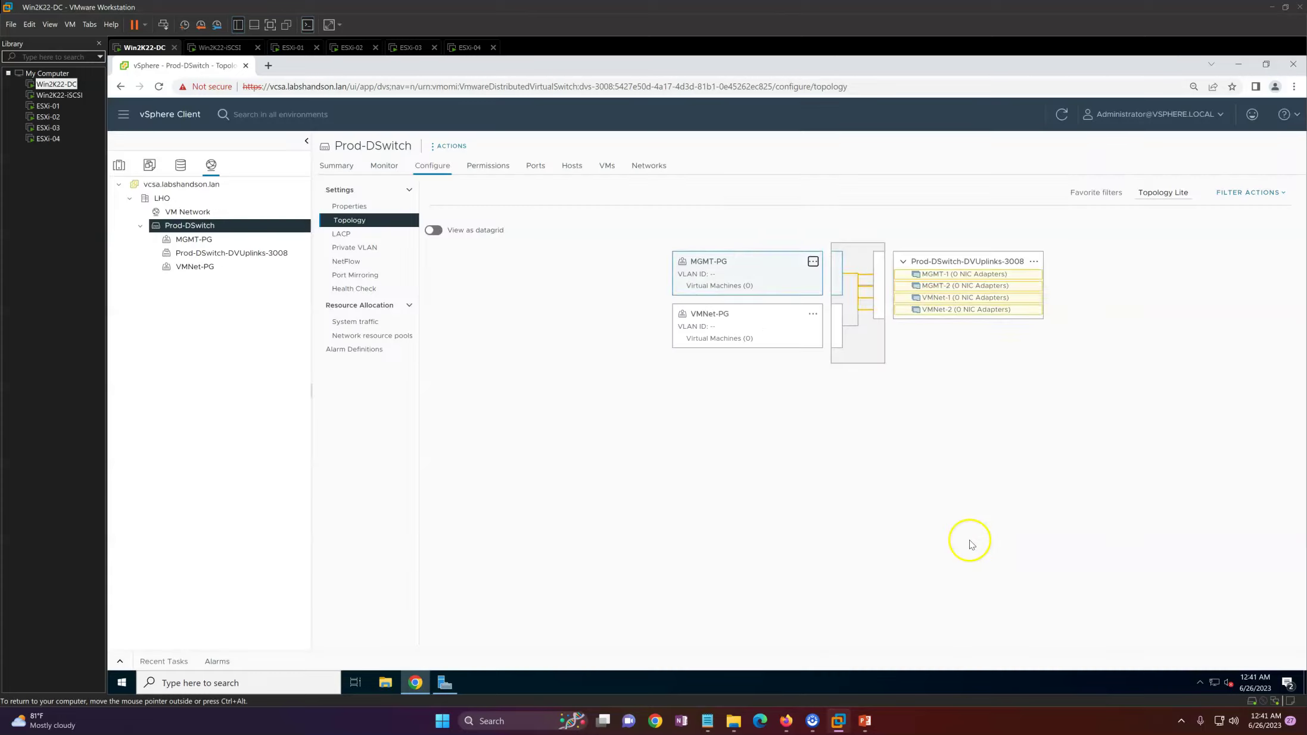
left_click(715, 267)
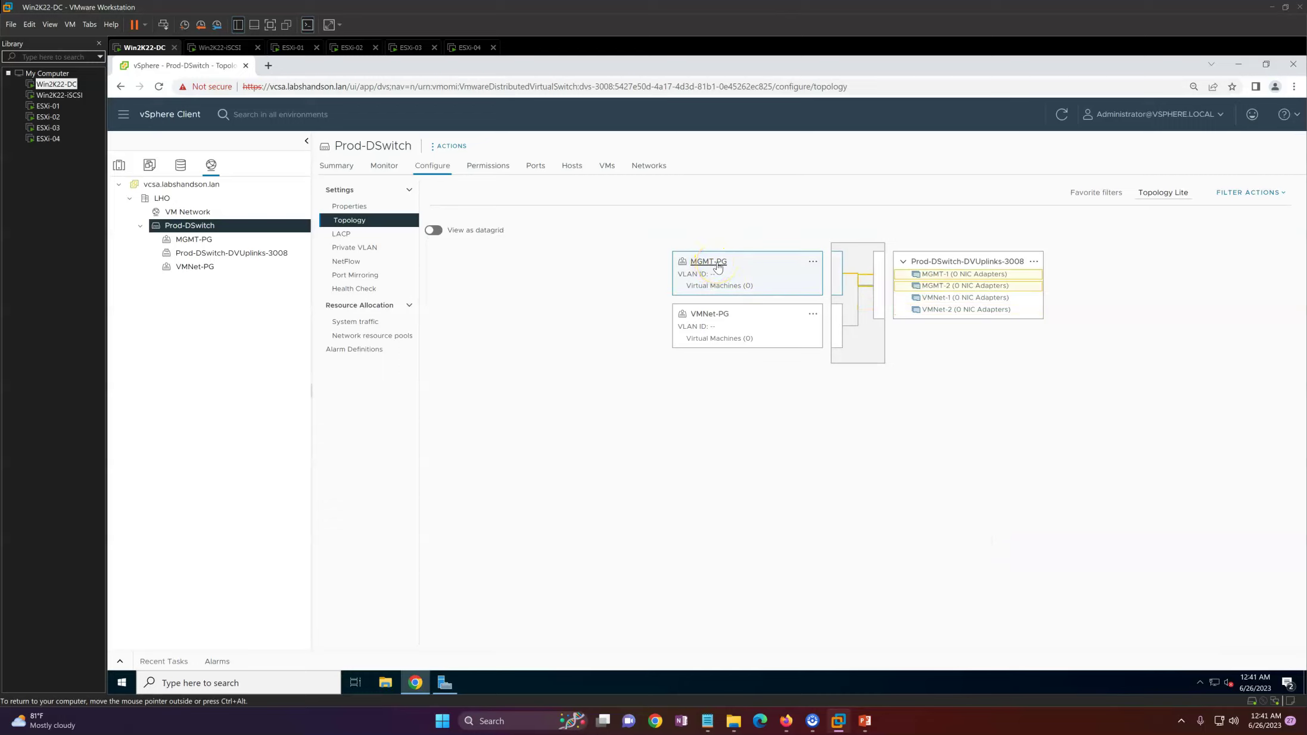
In VMNet-PG's teaming and failover settings, move MGMT-1 and MGMT-2 to the unused uplinks and save
left_click(771, 316)
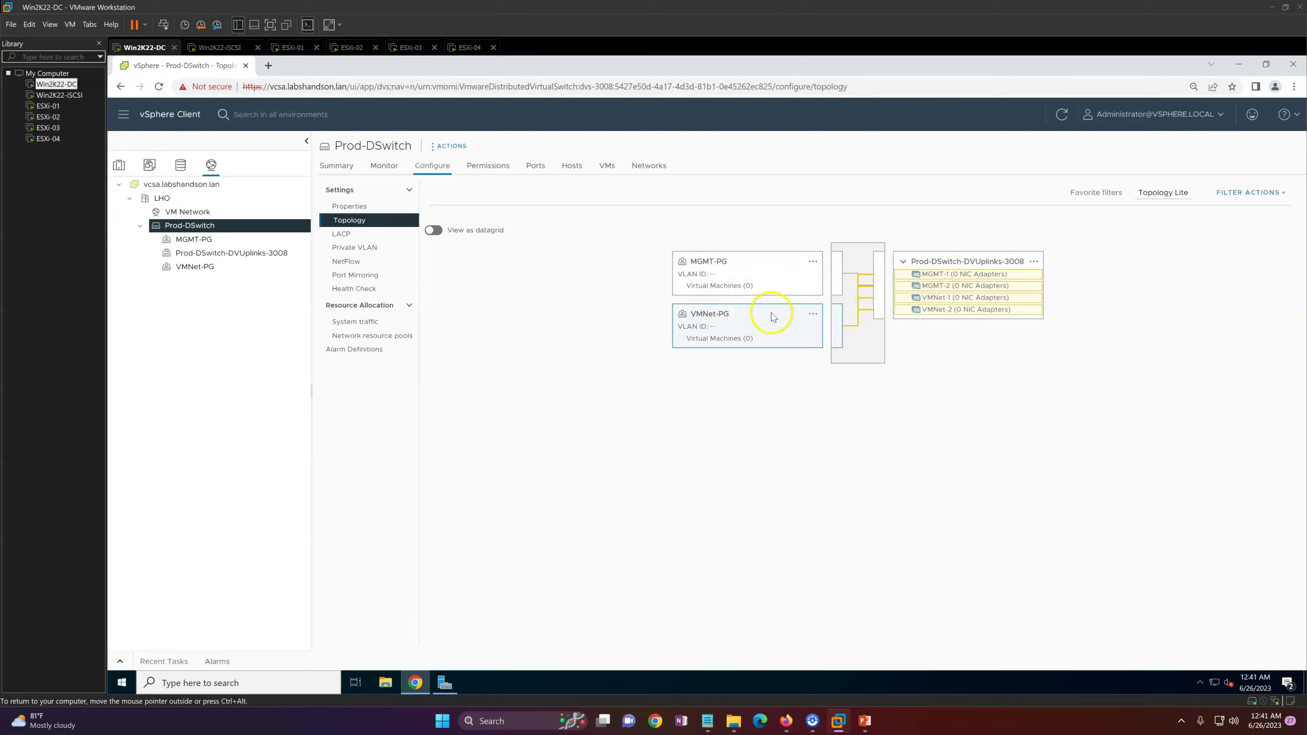
left_click(813, 317)
left_click(838, 344)
left_click(476, 345)
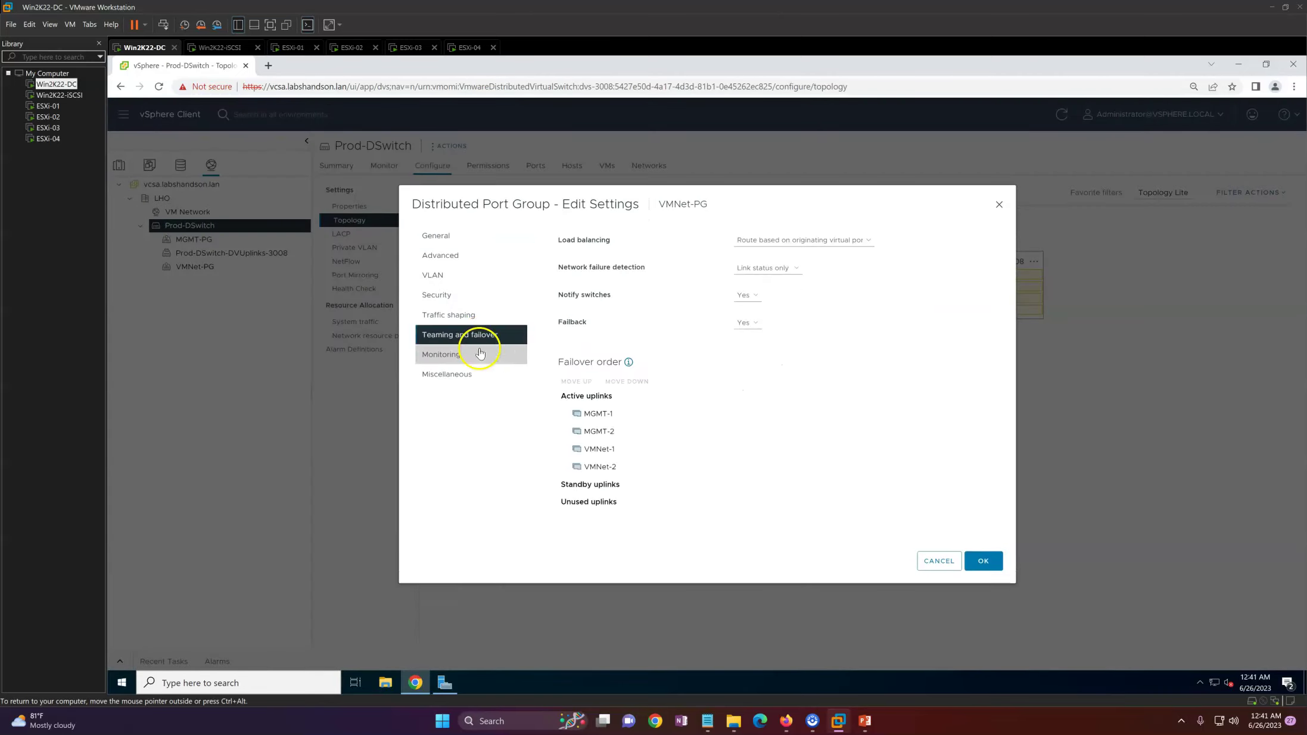
left_click(612, 414)
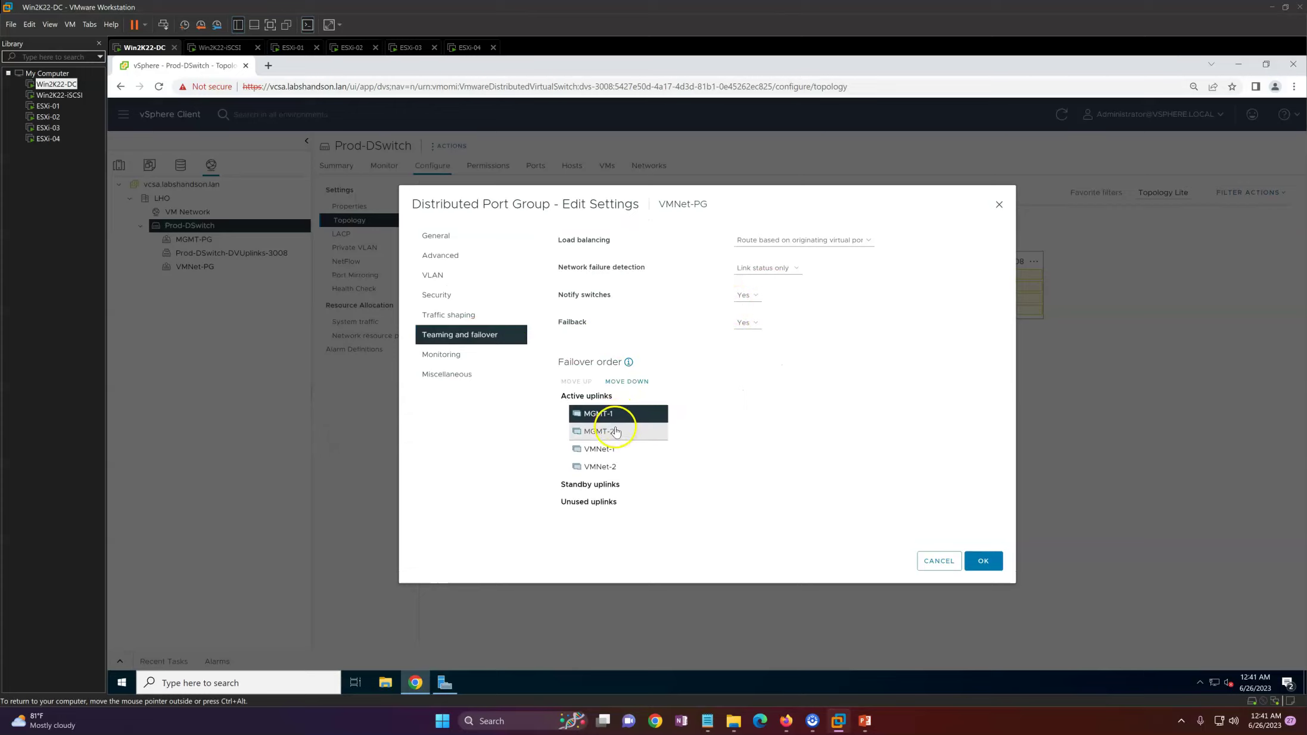
left_click(613, 432, "shift")
left_click(626, 381)
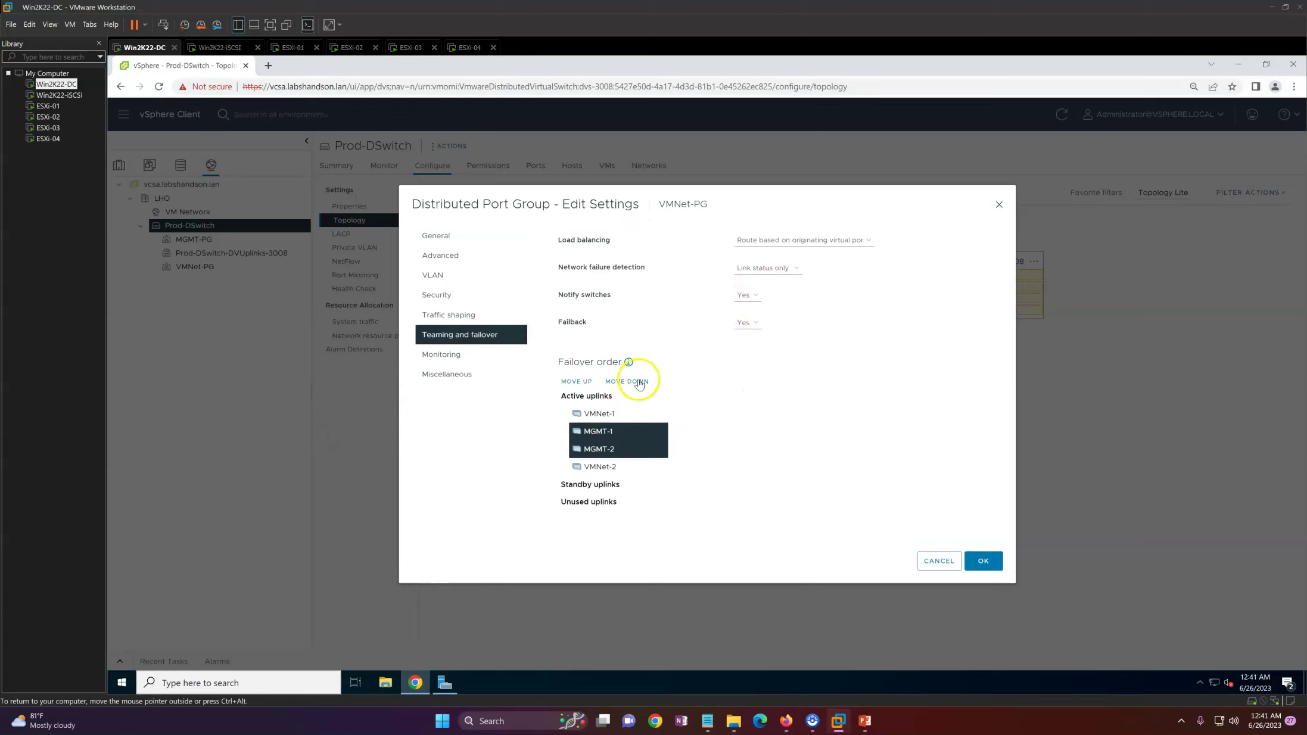
left_click(627, 381)
left_click(627, 381)
left_click(627, 381)
left_click(983, 561)
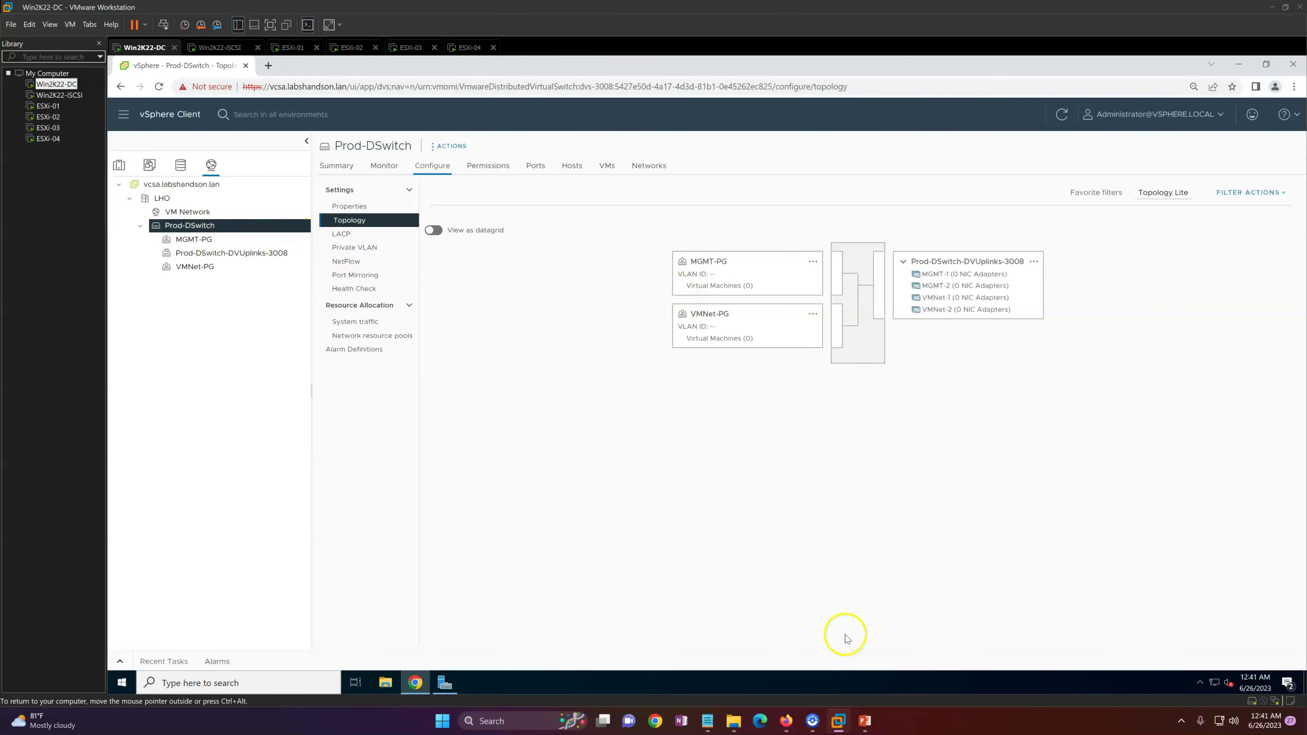
Review the deployment steps in the PowerPoint slide show and check the port groups' uplink paths in Prod-DSwitch's topology
left_click(864, 720)
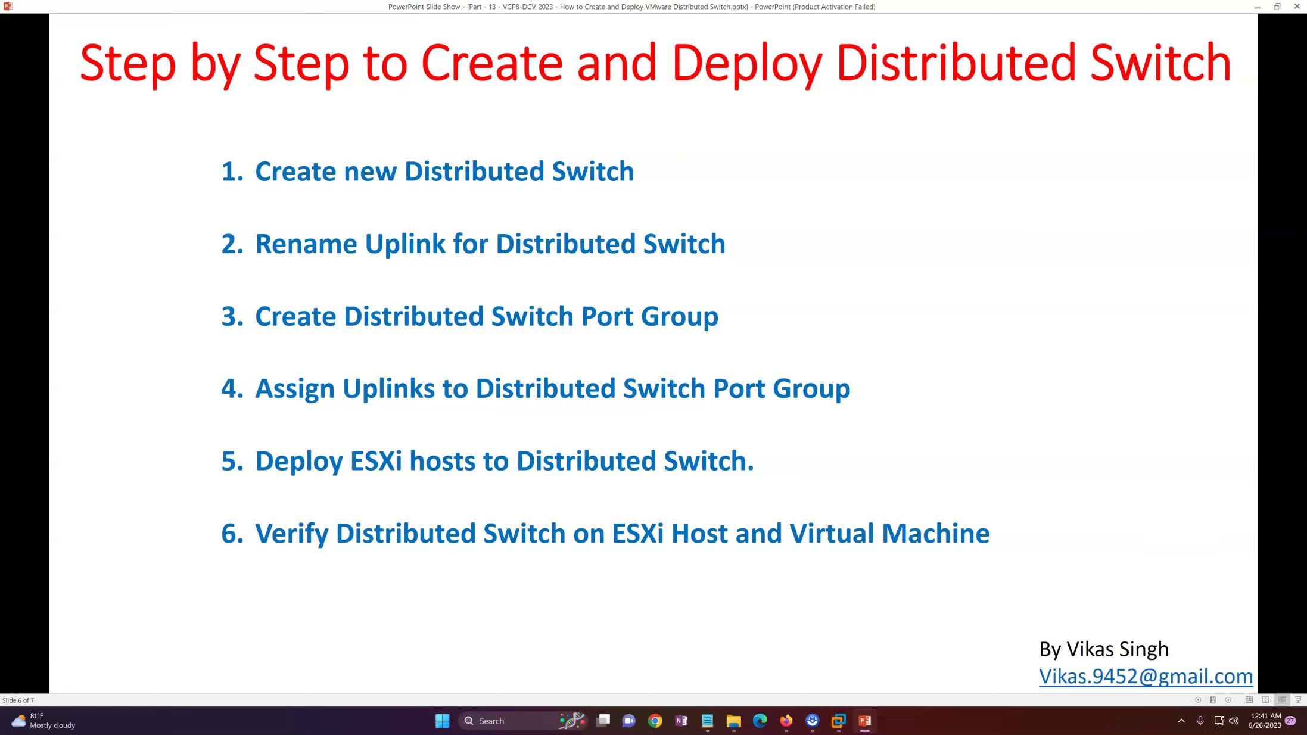
left_click(865, 722)
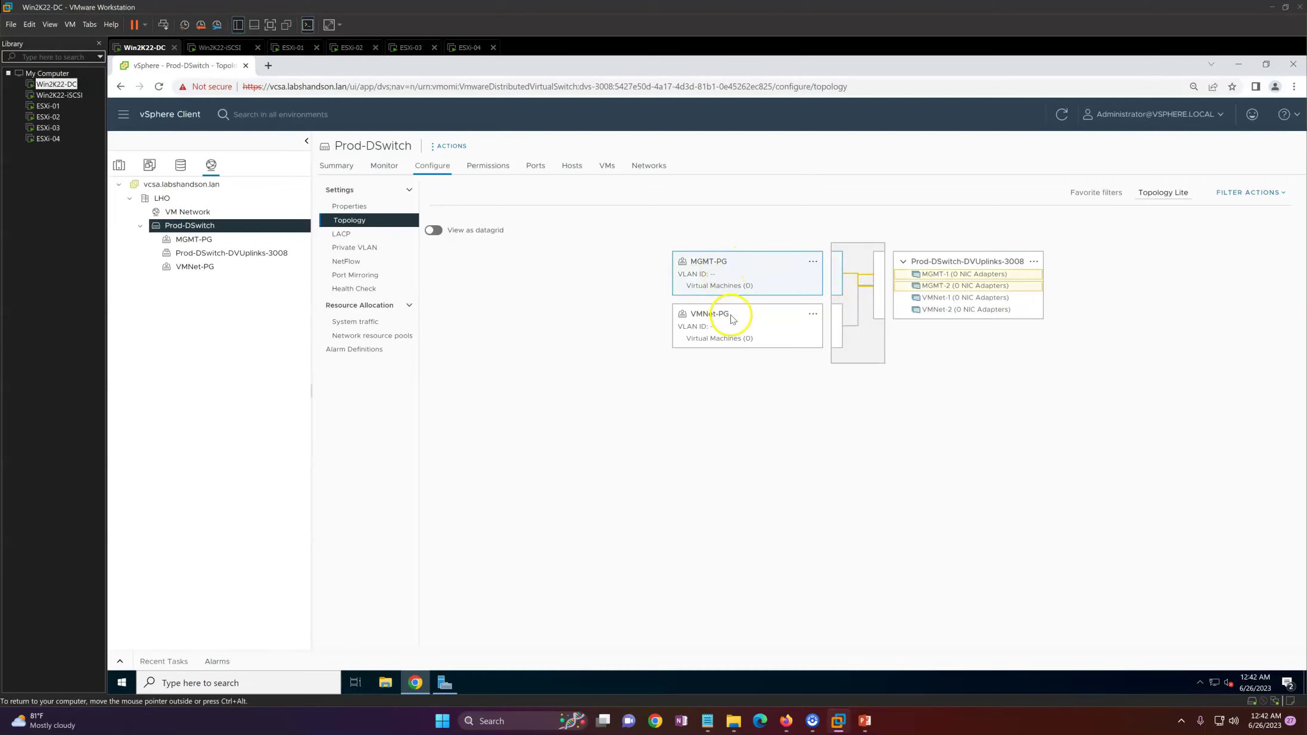
left_click(865, 721)
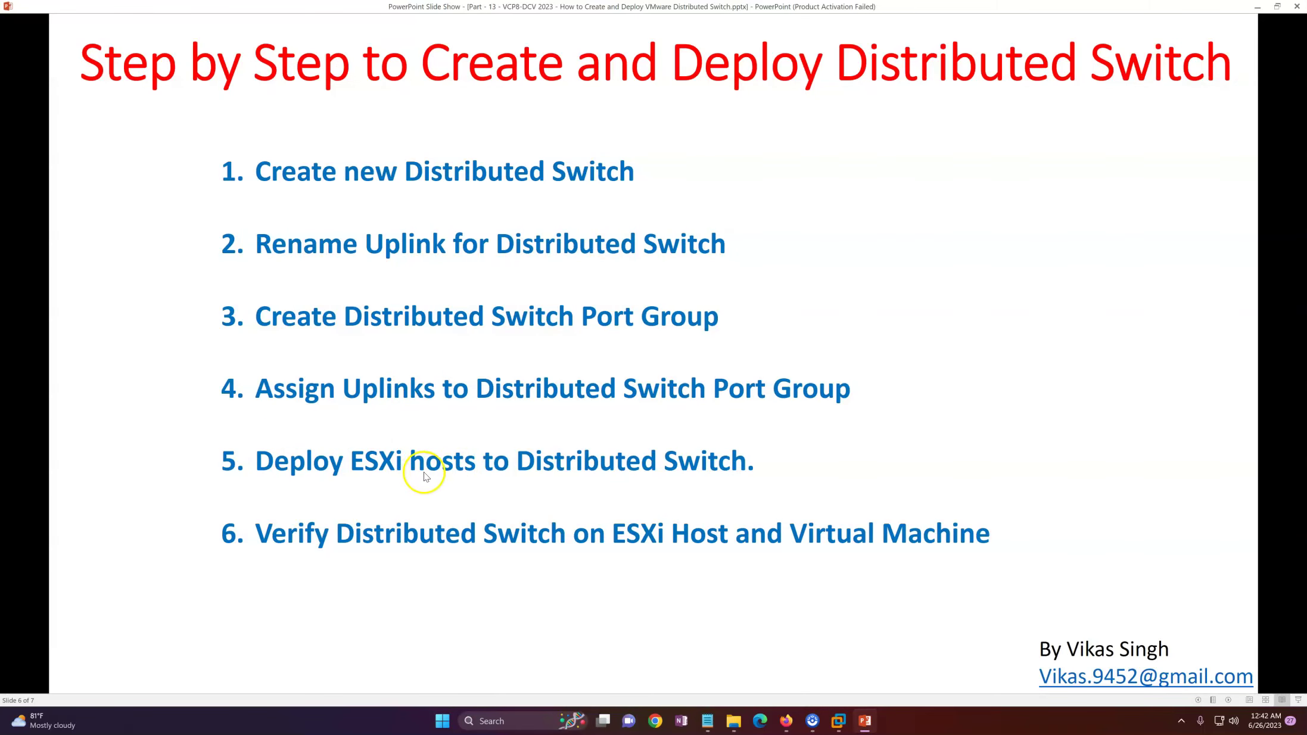
left_click(838, 721)
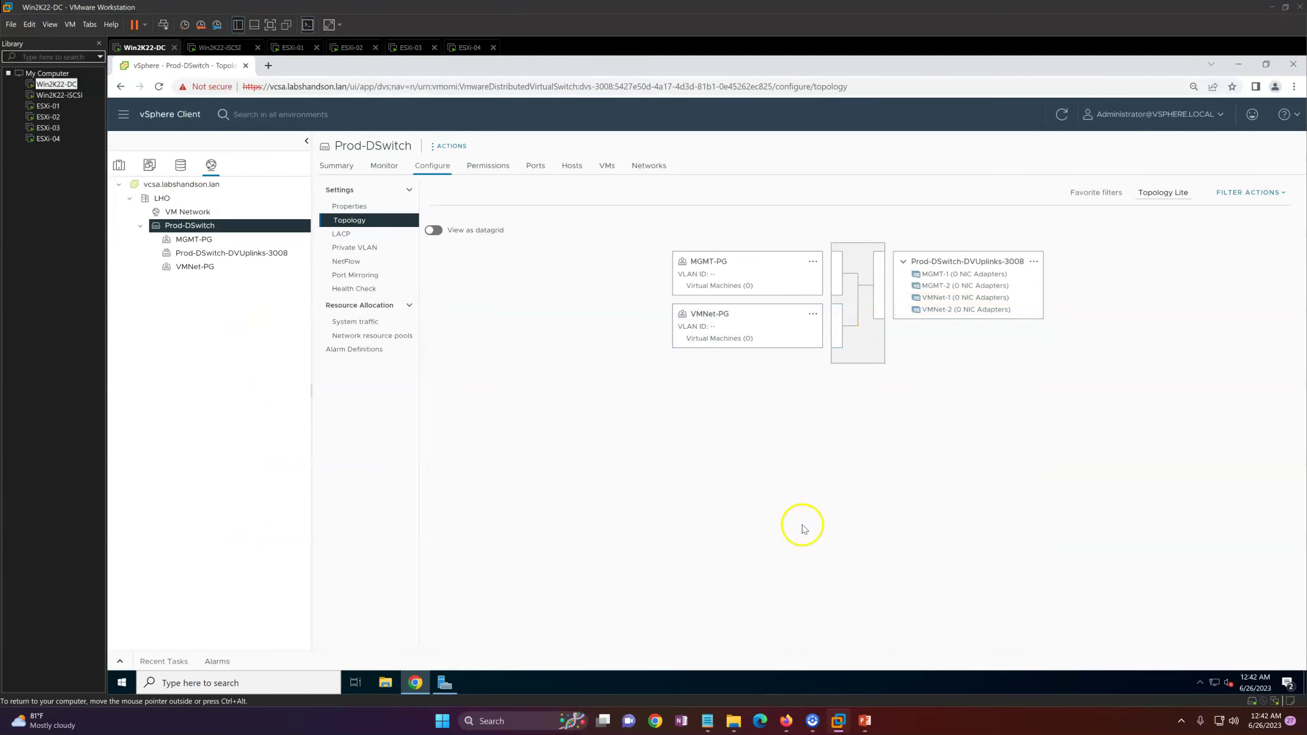
Start adding hosts to Prod-DSwitch, select esxi-02.labshandson.lan and continue to the physical adapters
left_click(569, 171)
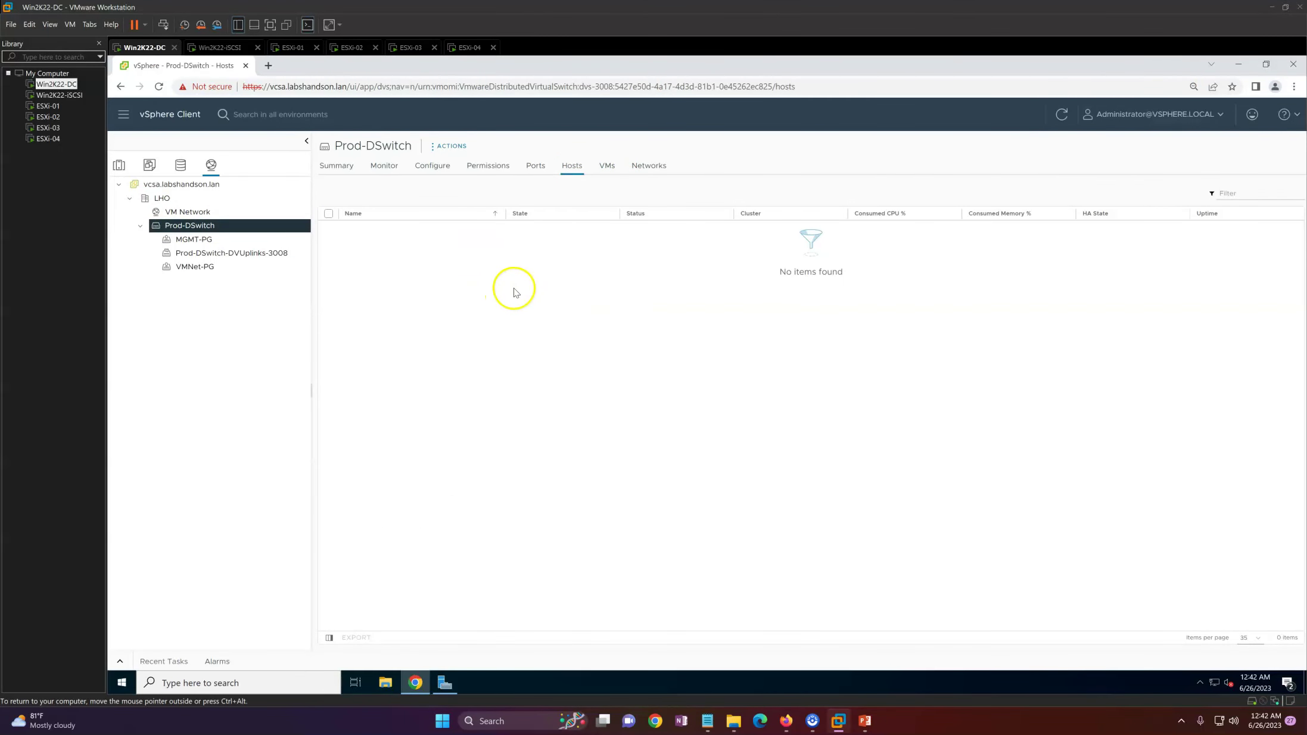
right_click(212, 227)
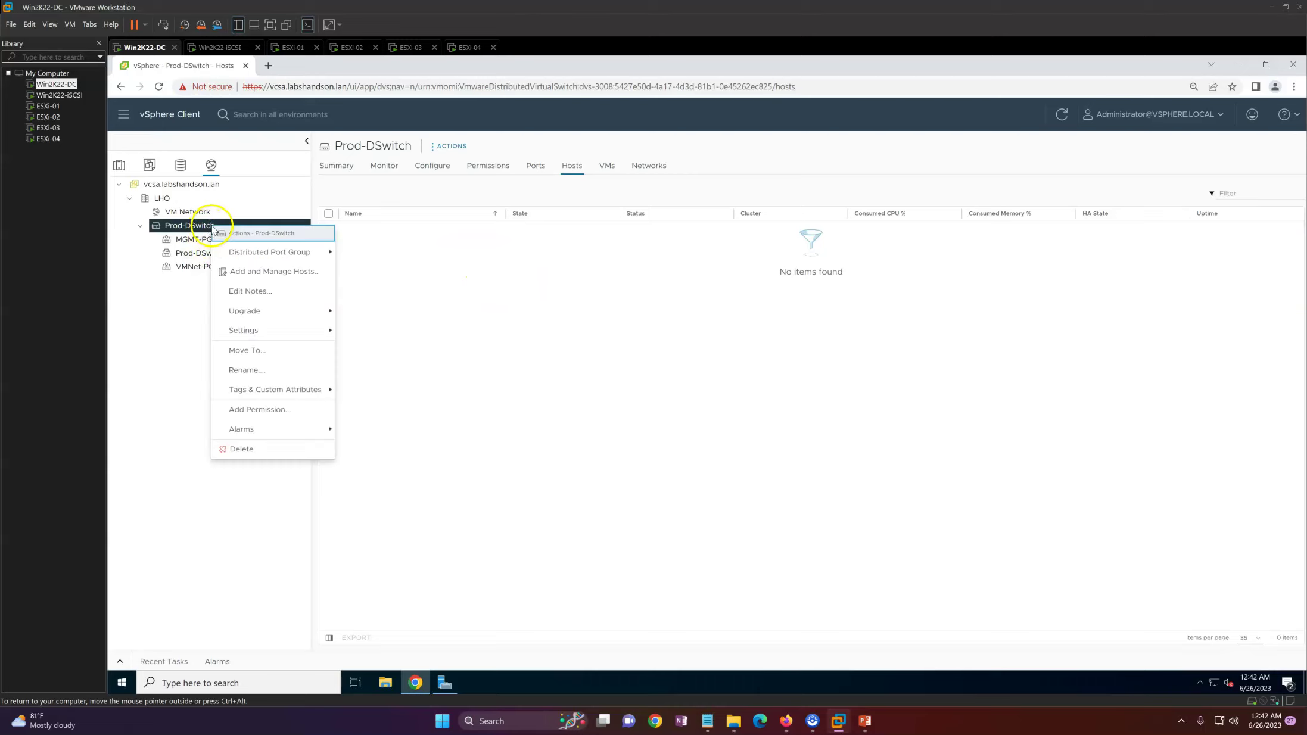
left_click(250, 272)
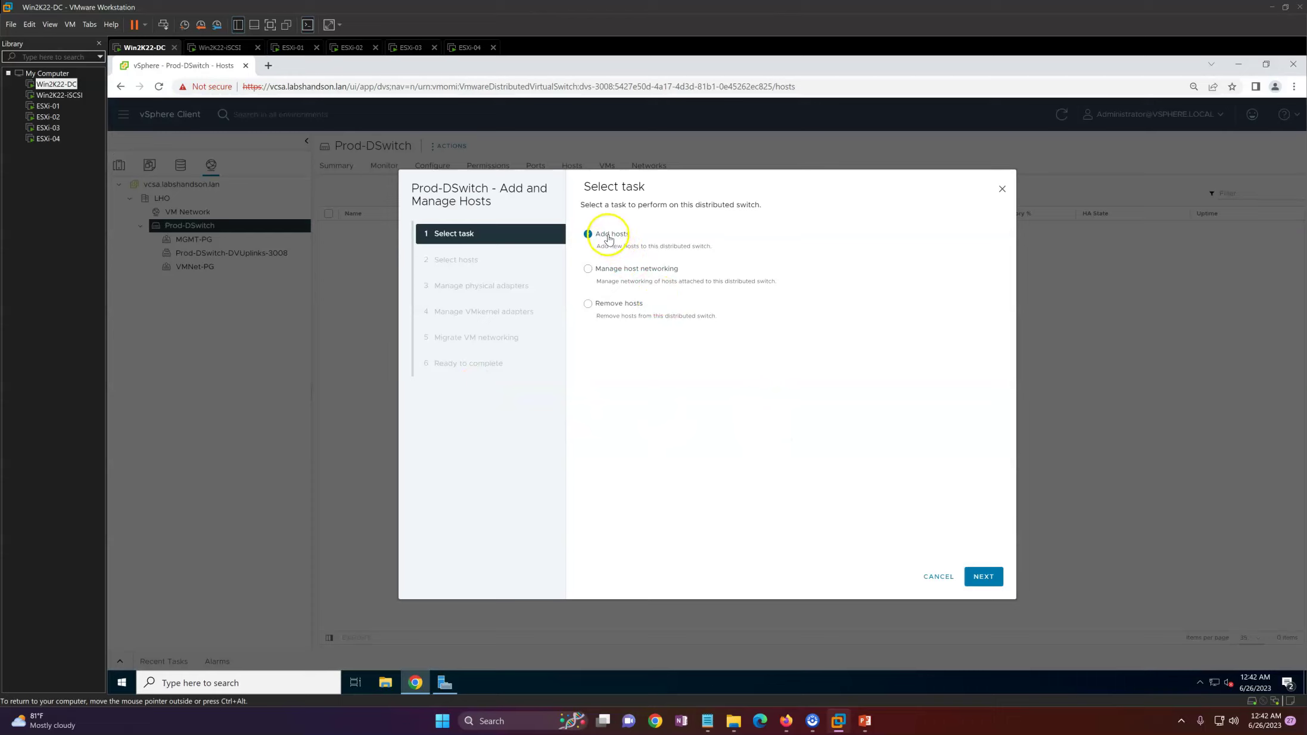
left_click(983, 576)
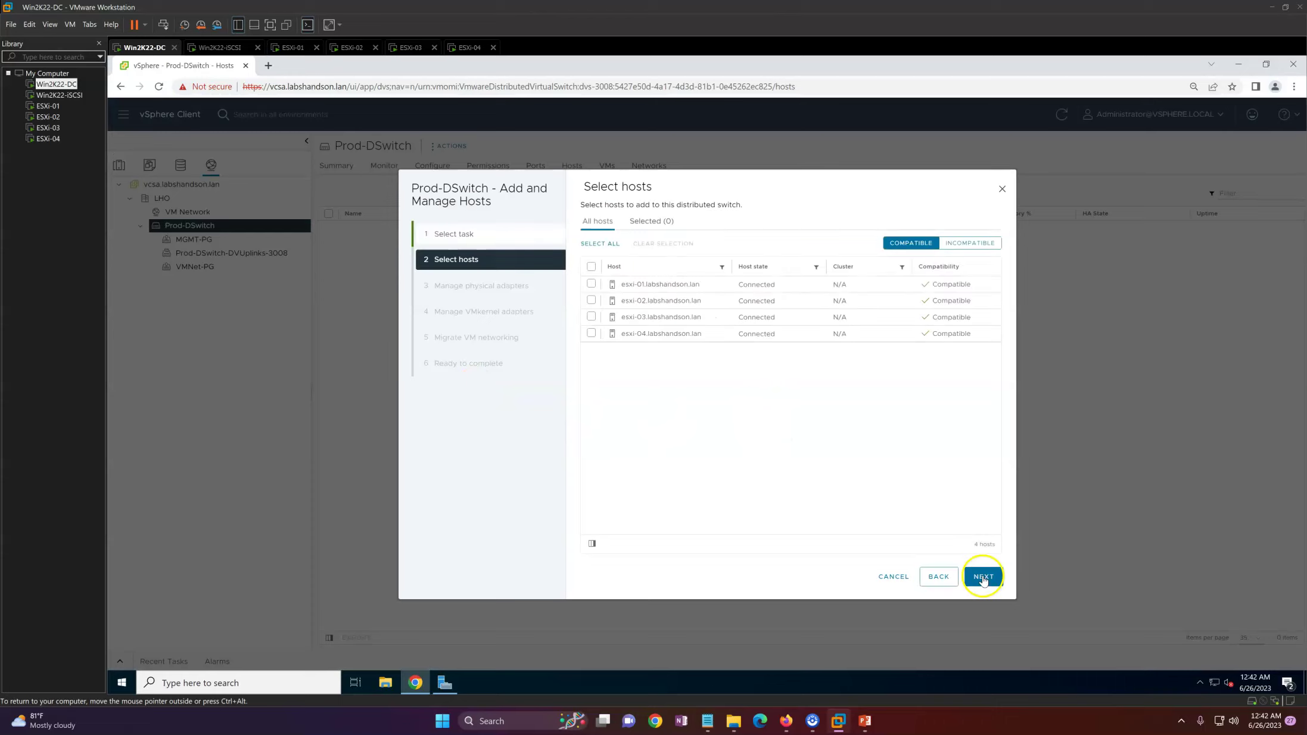
left_click(591, 301)
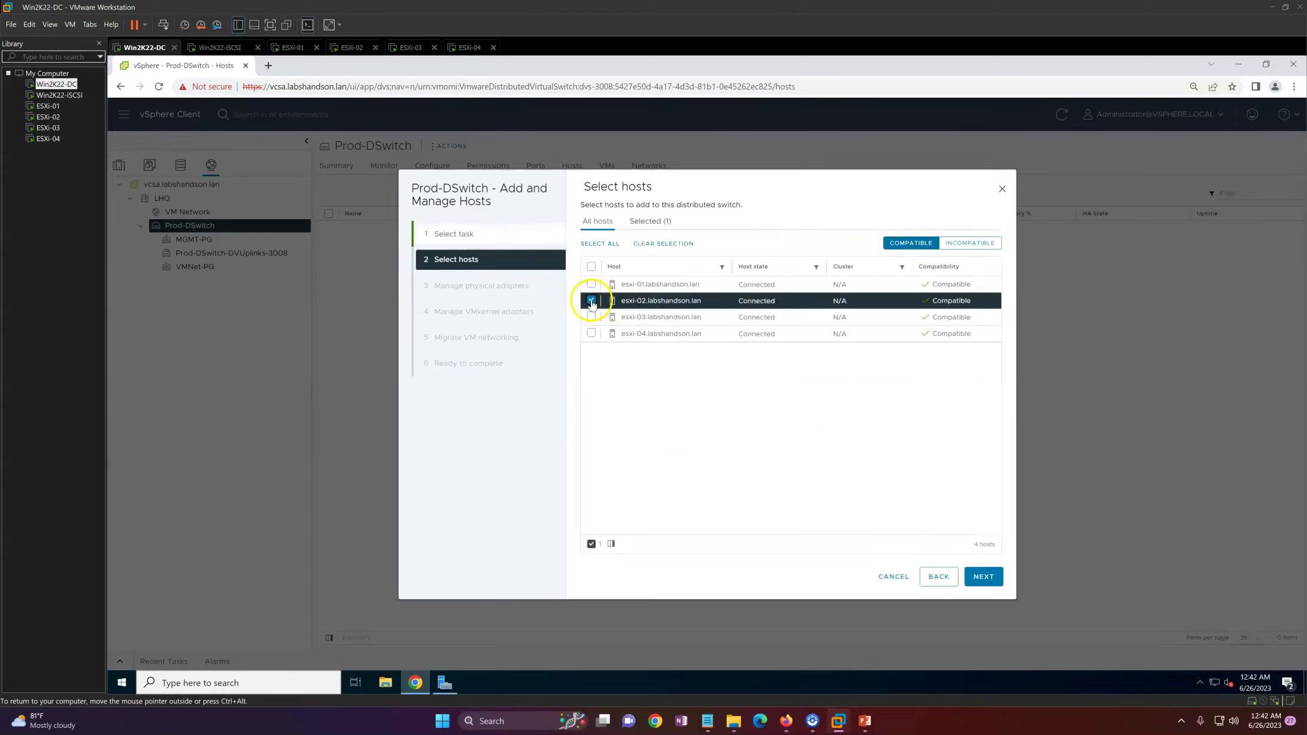
left_click(981, 577)
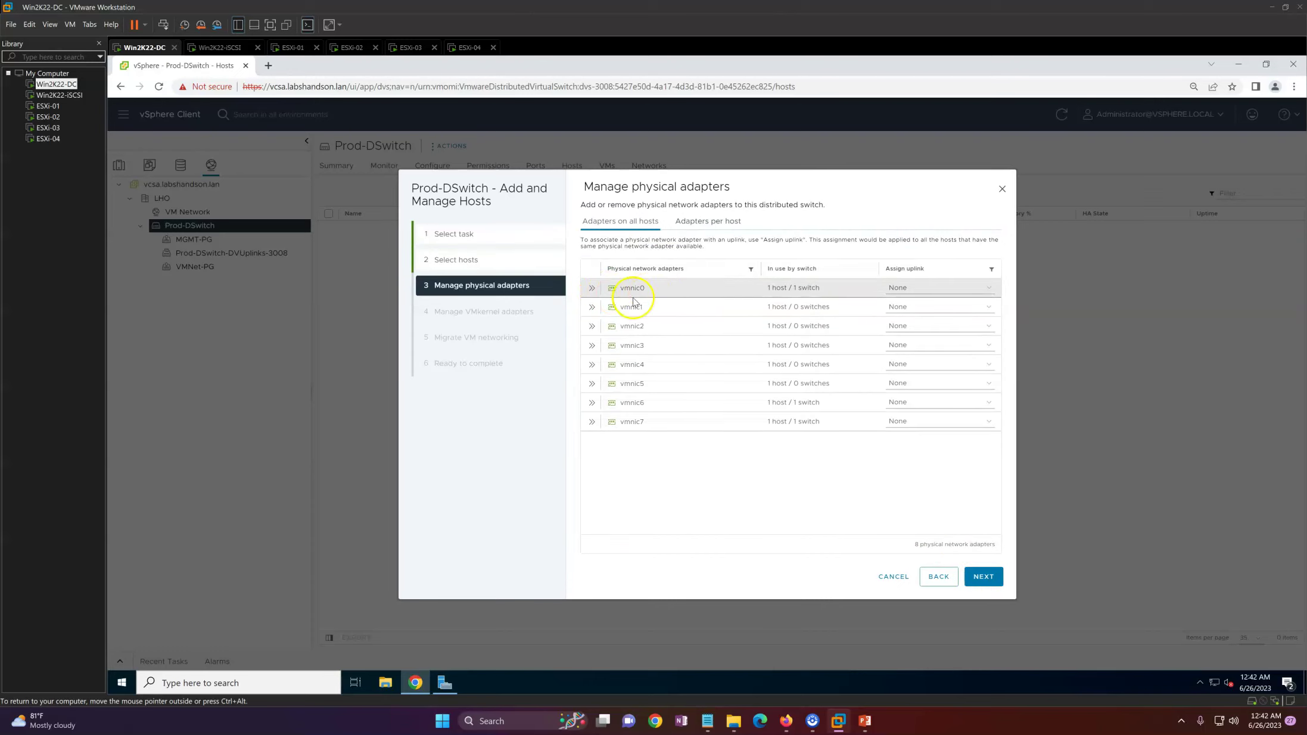
Assign physical adapter vmnic0 to uplink MGMT-1 and vmnic1 to uplink MGMT-2
left_click(918, 289)
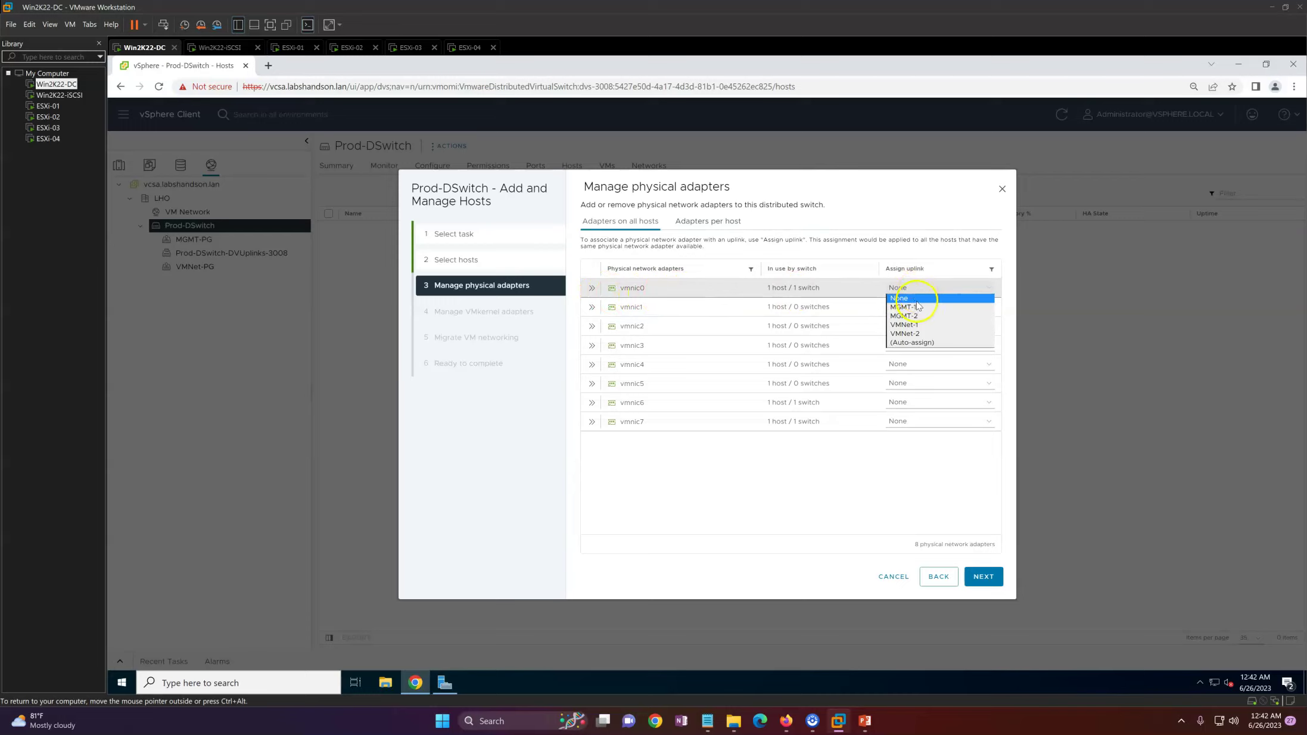
left_click(918, 307)
left_click(918, 307)
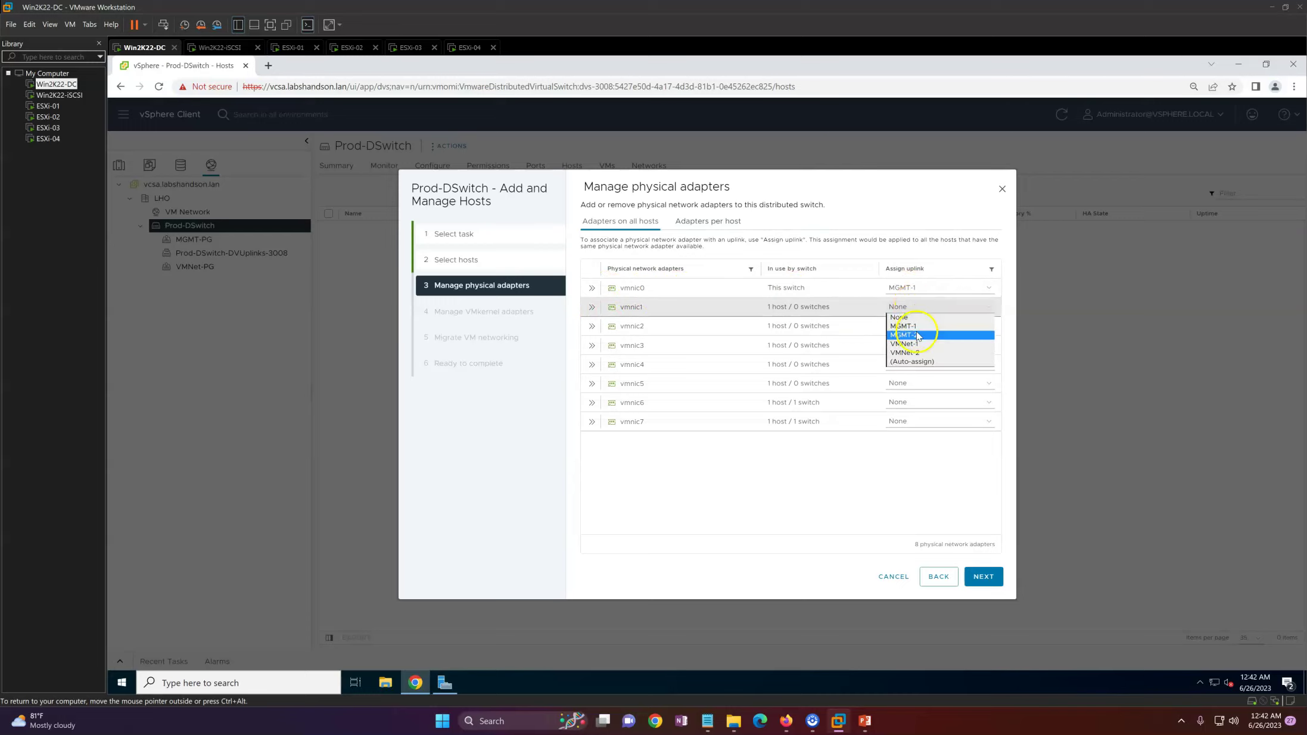
left_click(918, 336)
Assign vmnic2 to uplink VMNet-1 and vmnic3 to VMNet-2, and set vmnic1 back to MGMT-2
left_click(914, 326)
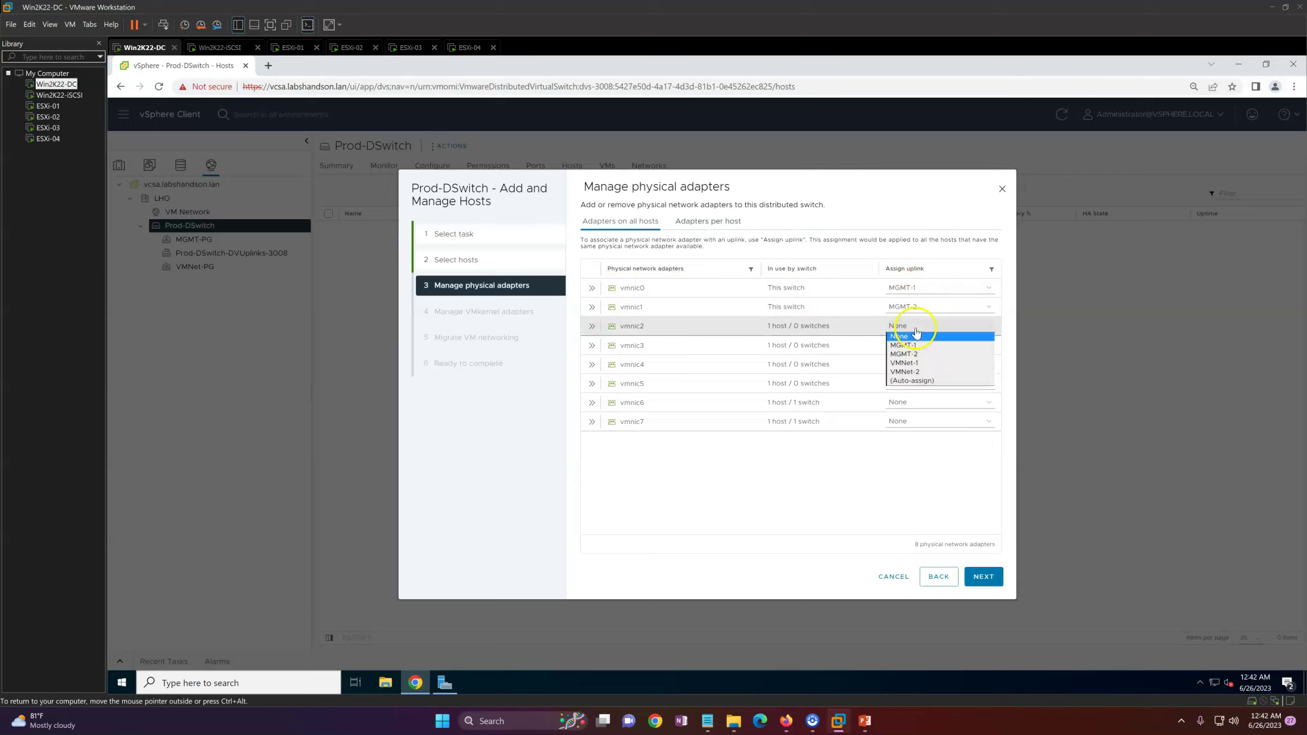
left_click(910, 362)
left_click(918, 347)
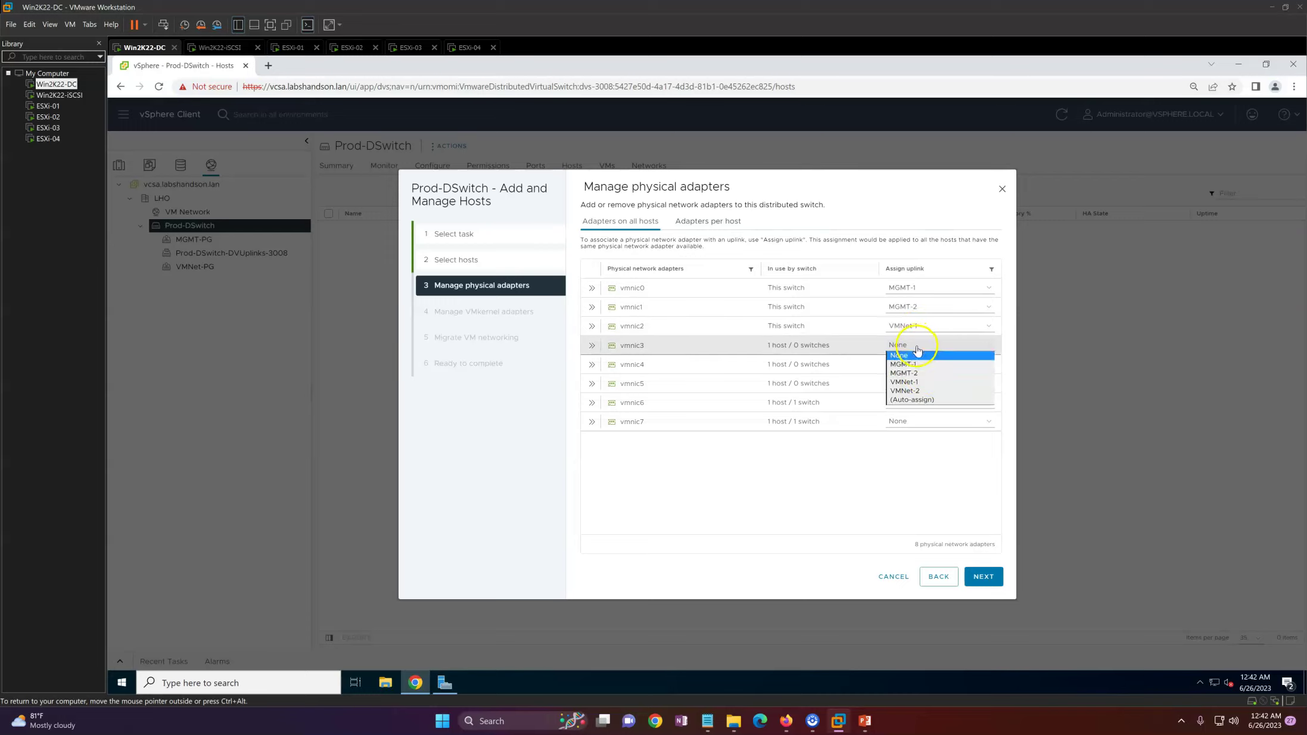
left_click(921, 372)
left_click(917, 349)
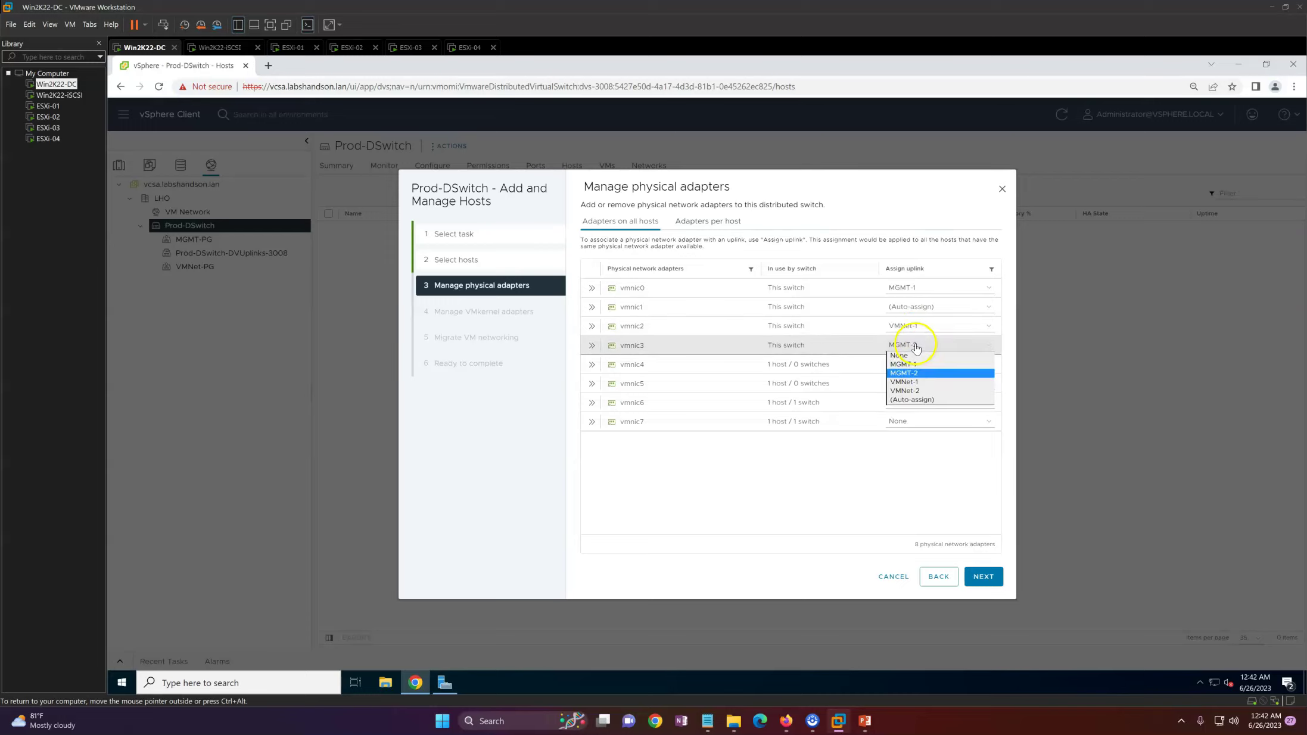
left_click(925, 391)
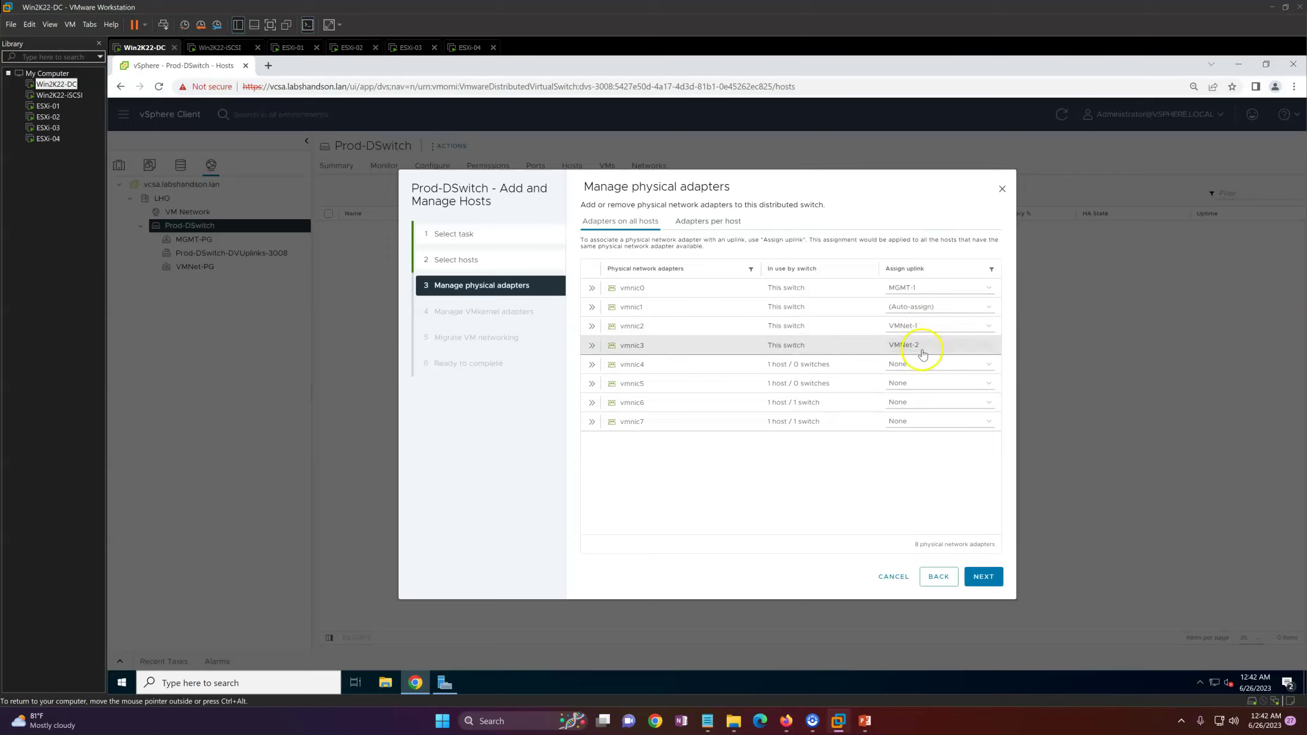
left_click(913, 306)
left_click(916, 336)
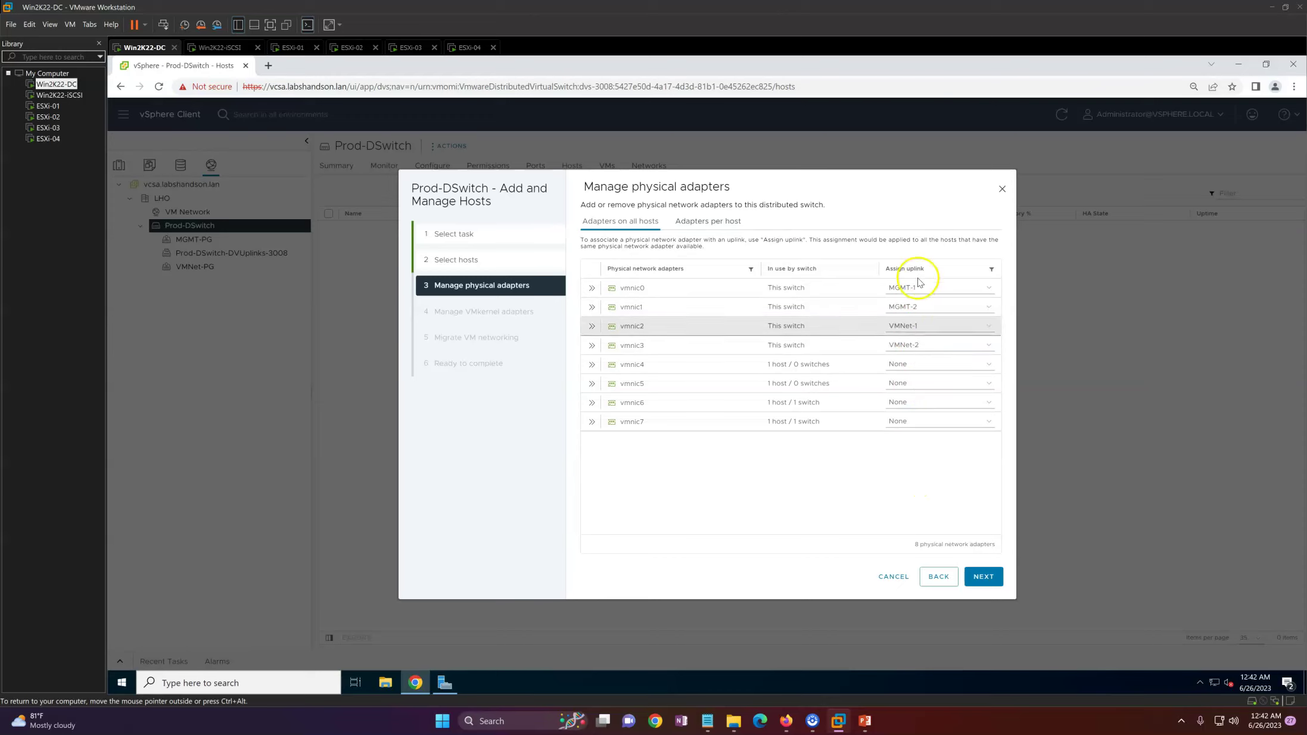
Compare the uplink assignments with the Physical Networks for ESXi slide in PowerPoint, then continue to the VMkernel adapters
left_click(860, 719)
left_click(761, 637)
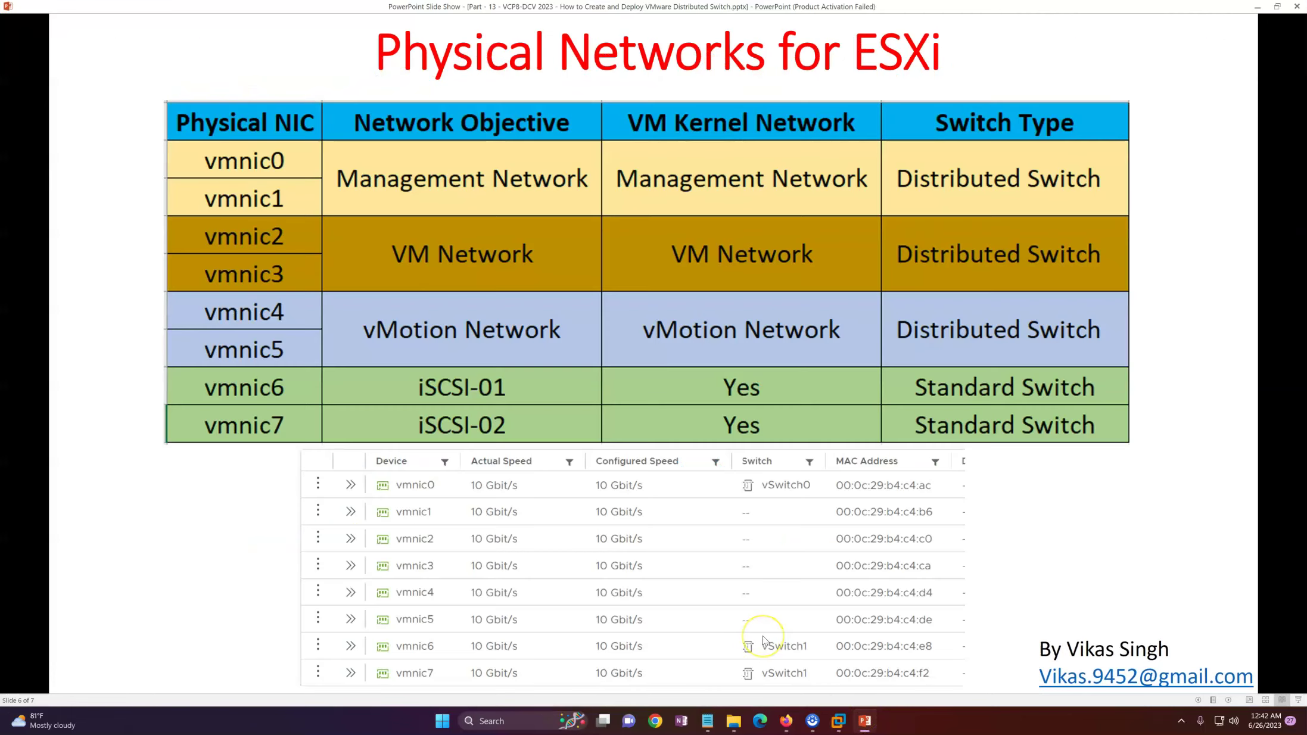
left_click(865, 728)
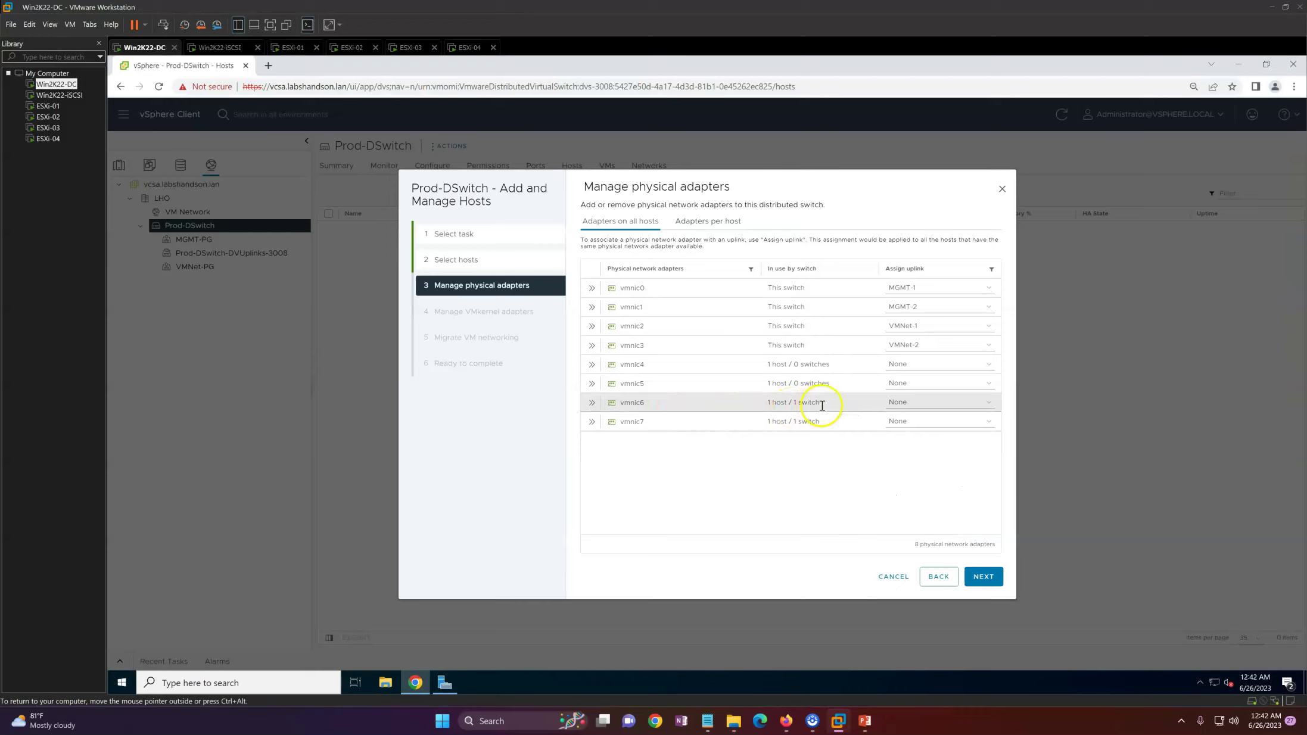
left_click(983, 576)
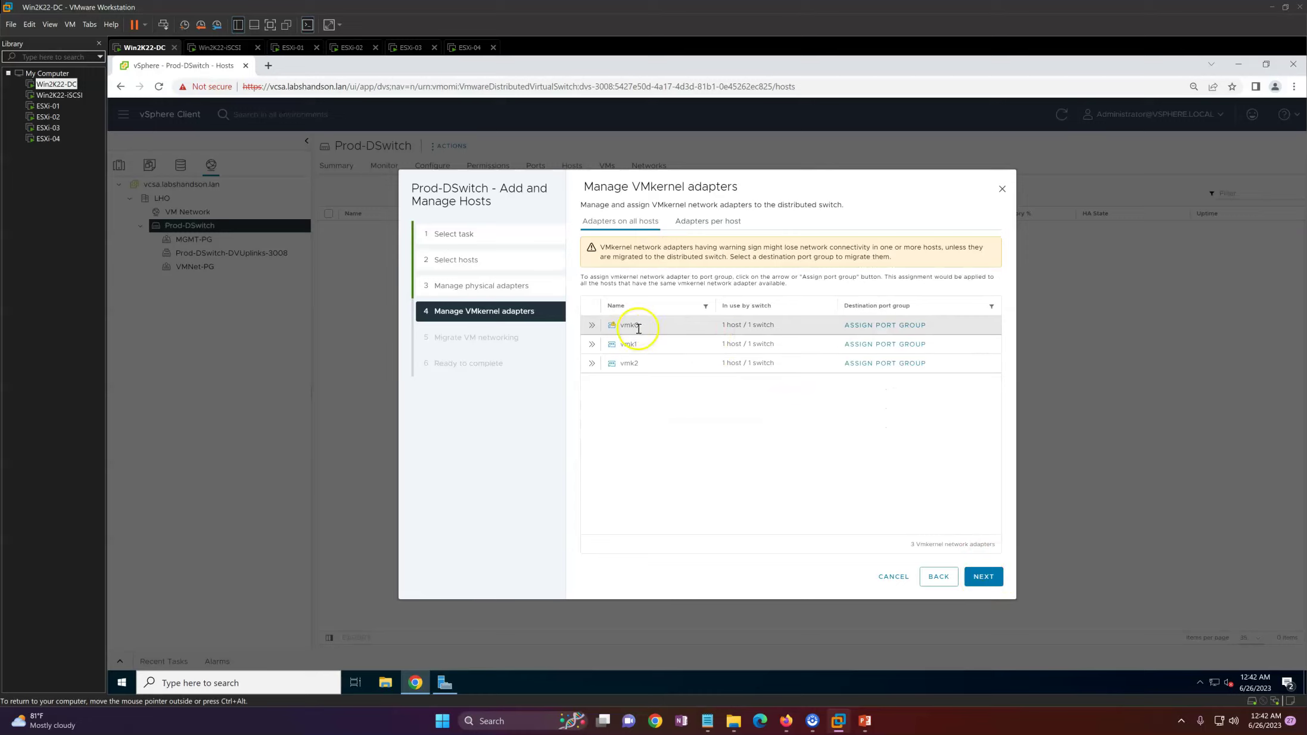
Check the related hosts of vmk0 and assign vmk0 to the port group MGMT-PG
left_click(591, 326)
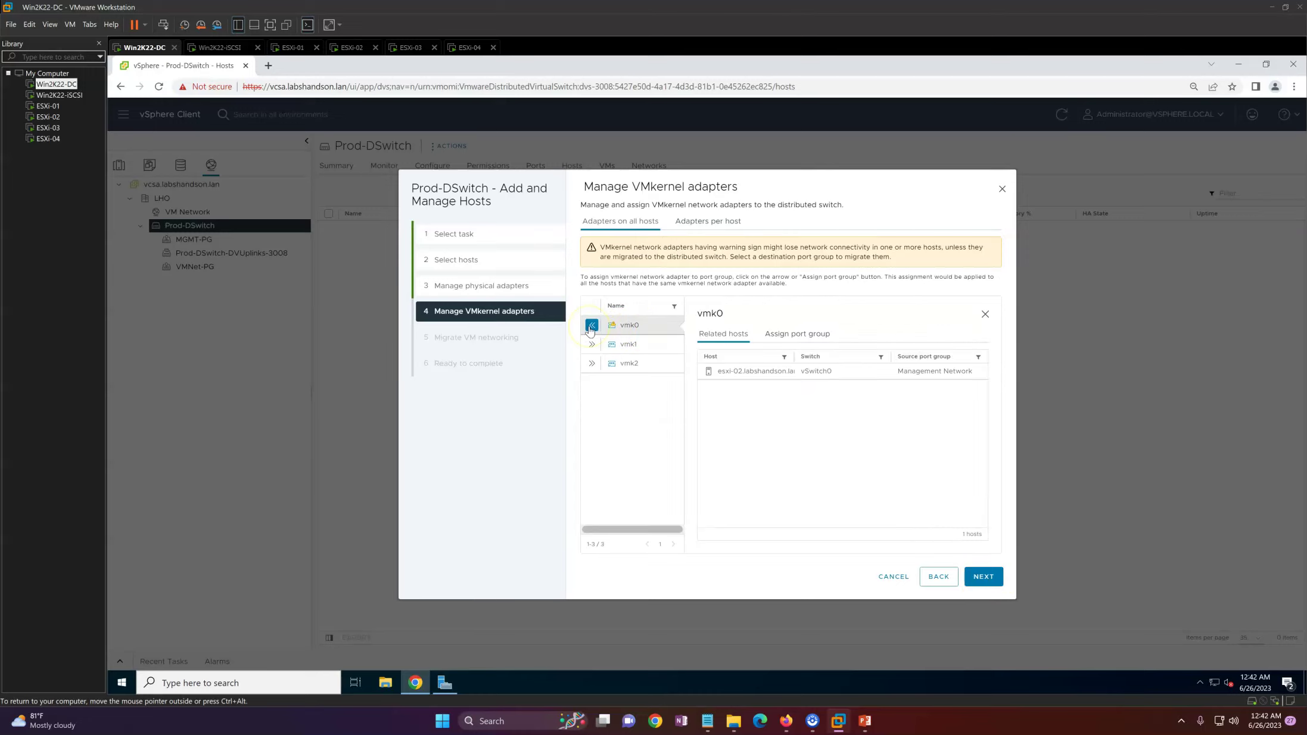
left_click(985, 314)
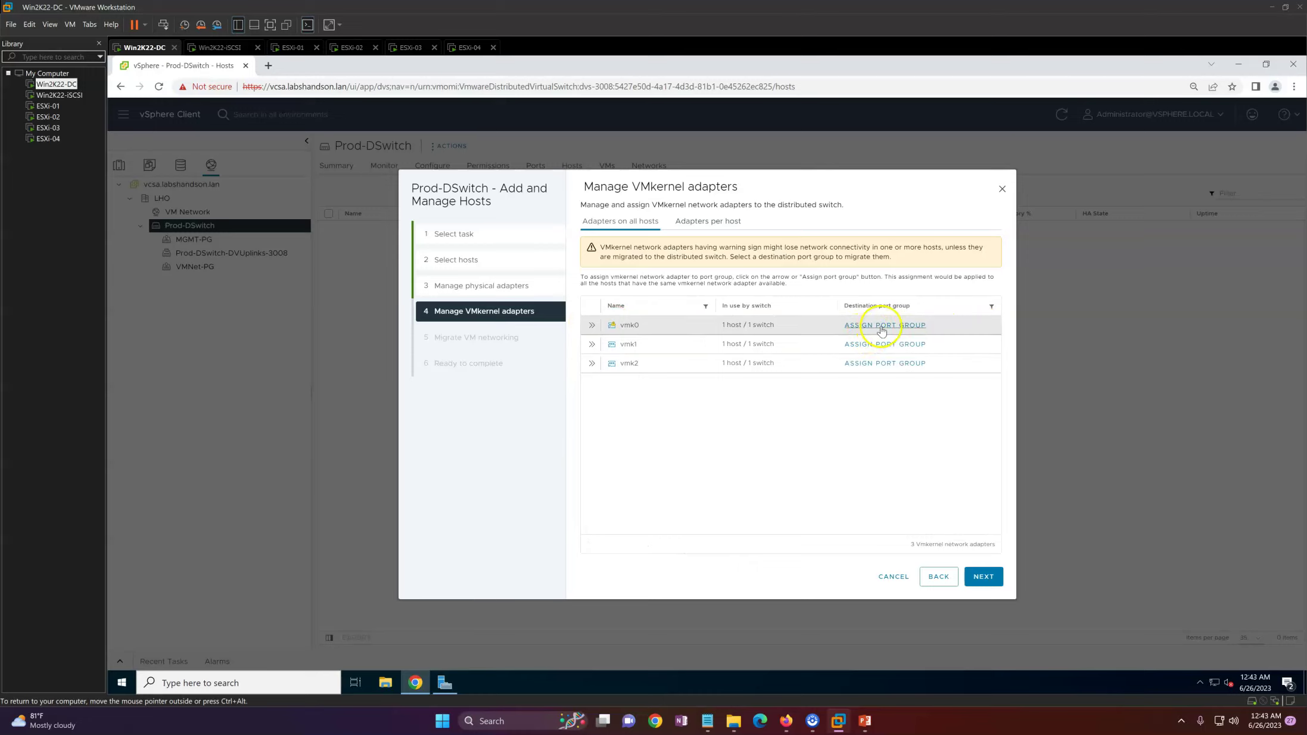
left_click(882, 326)
left_click(743, 370)
left_click(958, 371)
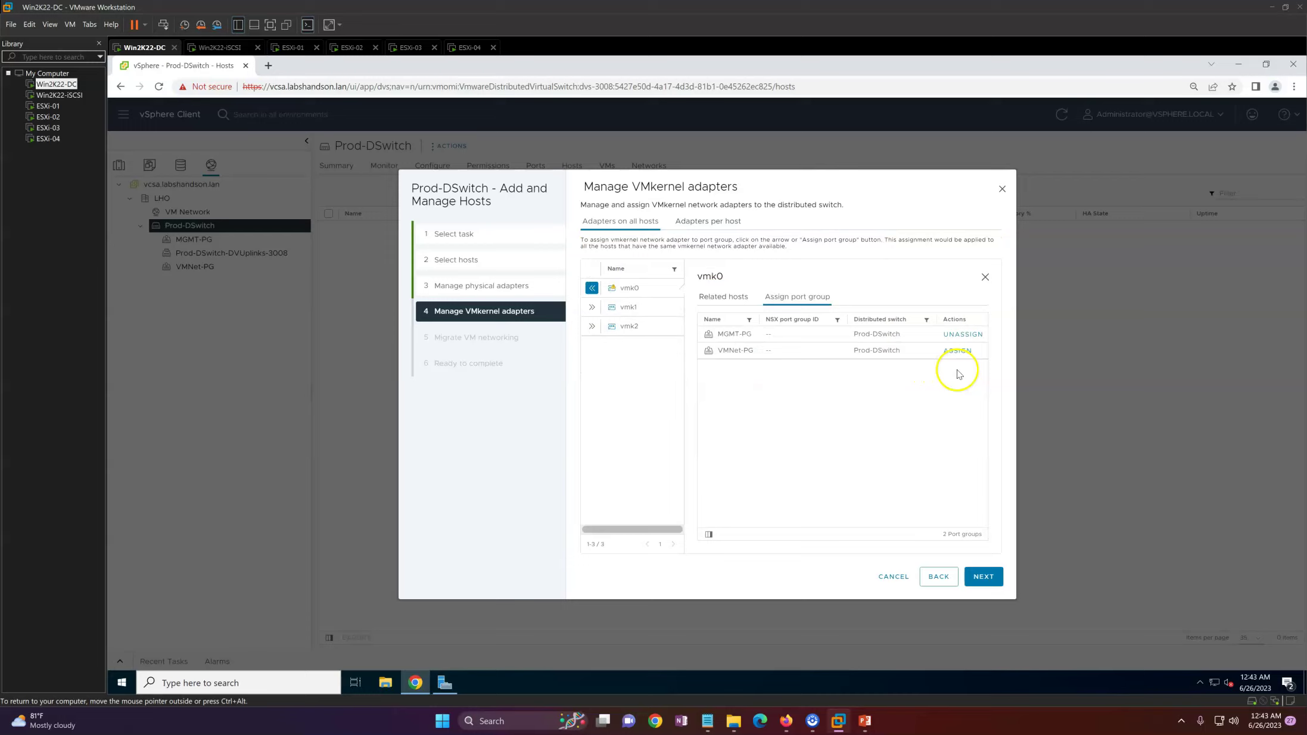
Examine the port group assignments of vmk0, vmk1 and vmk2, then return to the full VMkernel adapter list
left_click(637, 309)
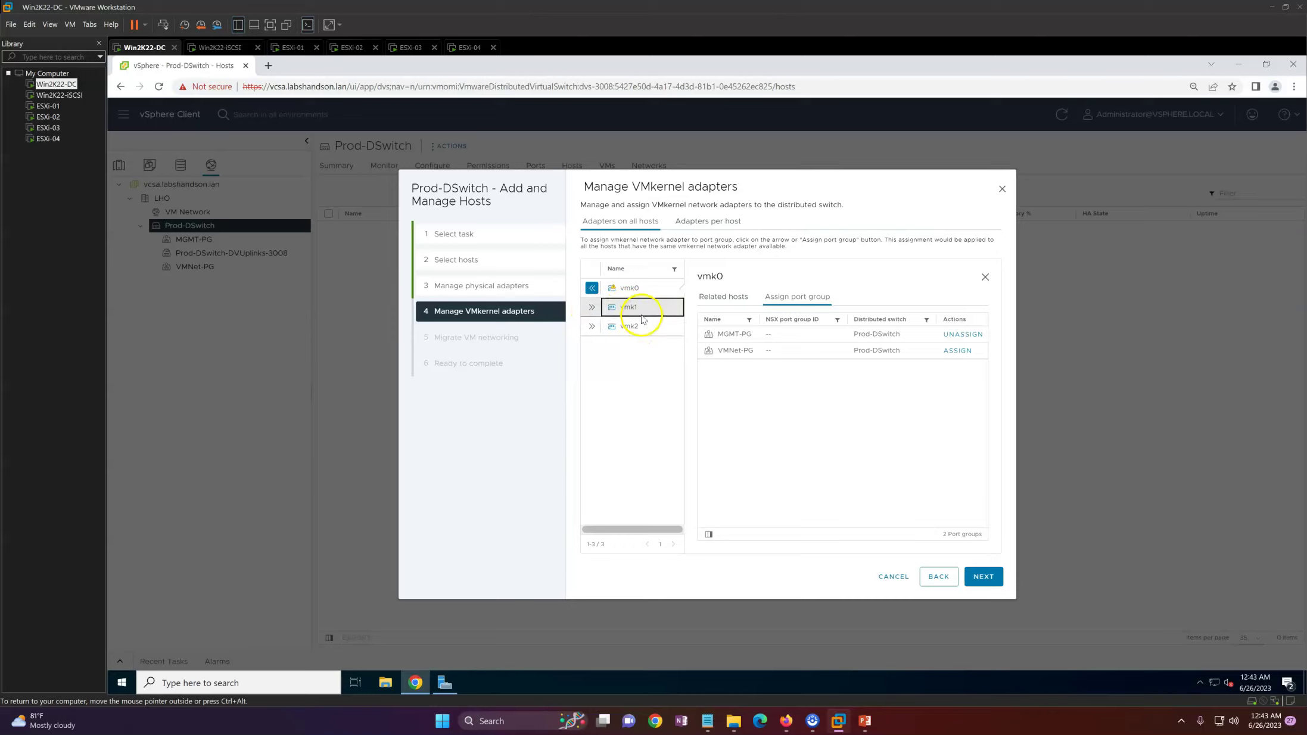
left_click(723, 296)
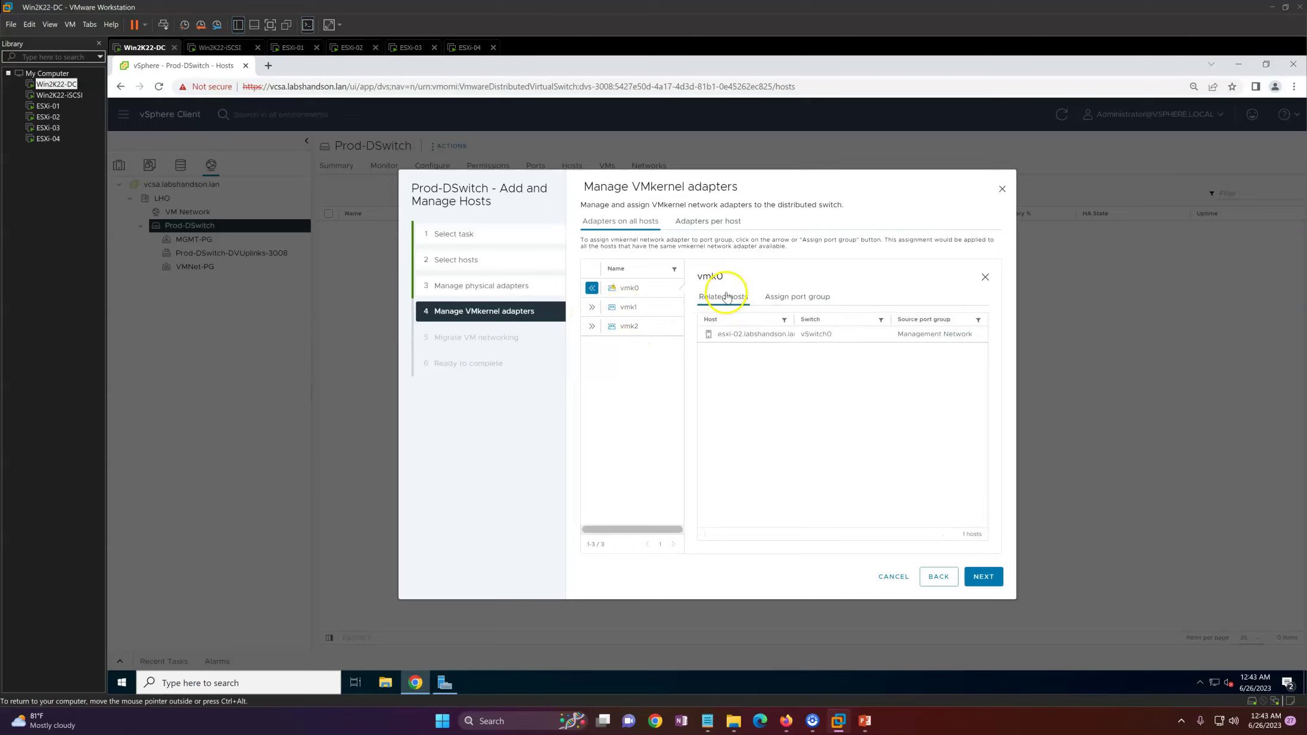
left_click(803, 298)
left_click(593, 309)
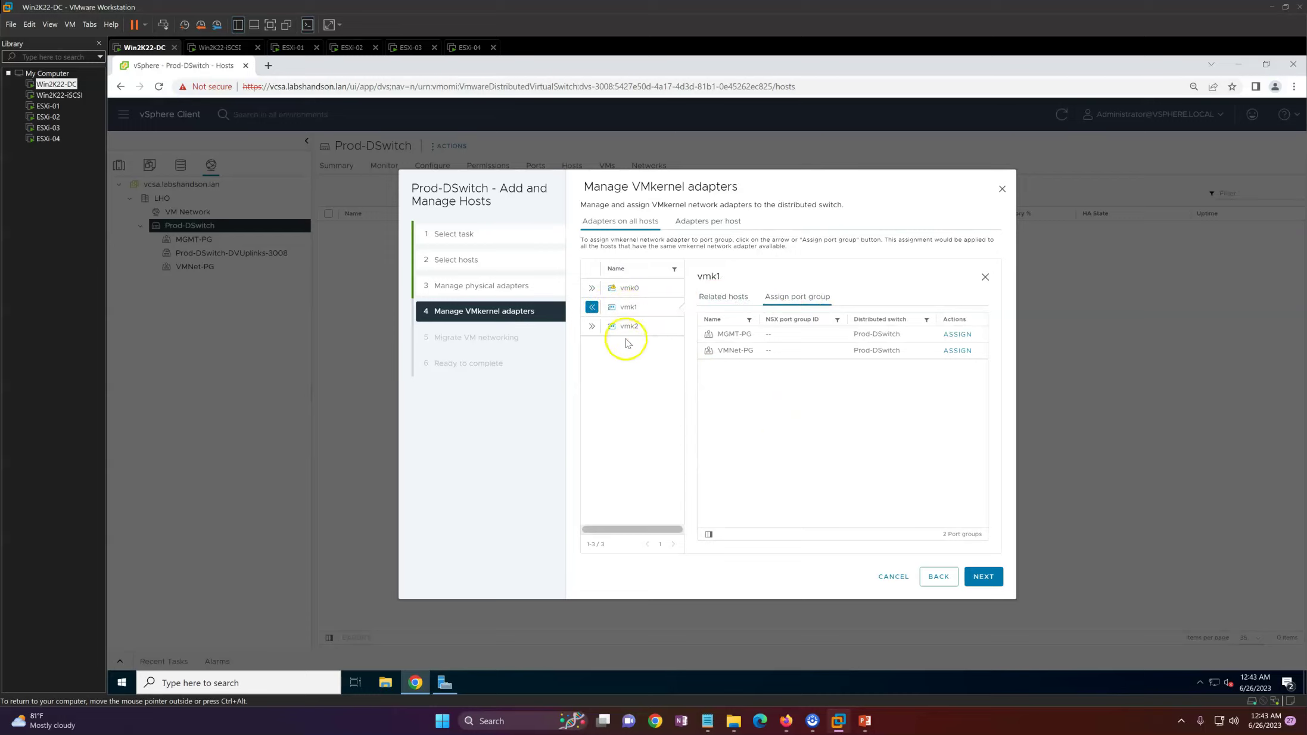
left_click(592, 329)
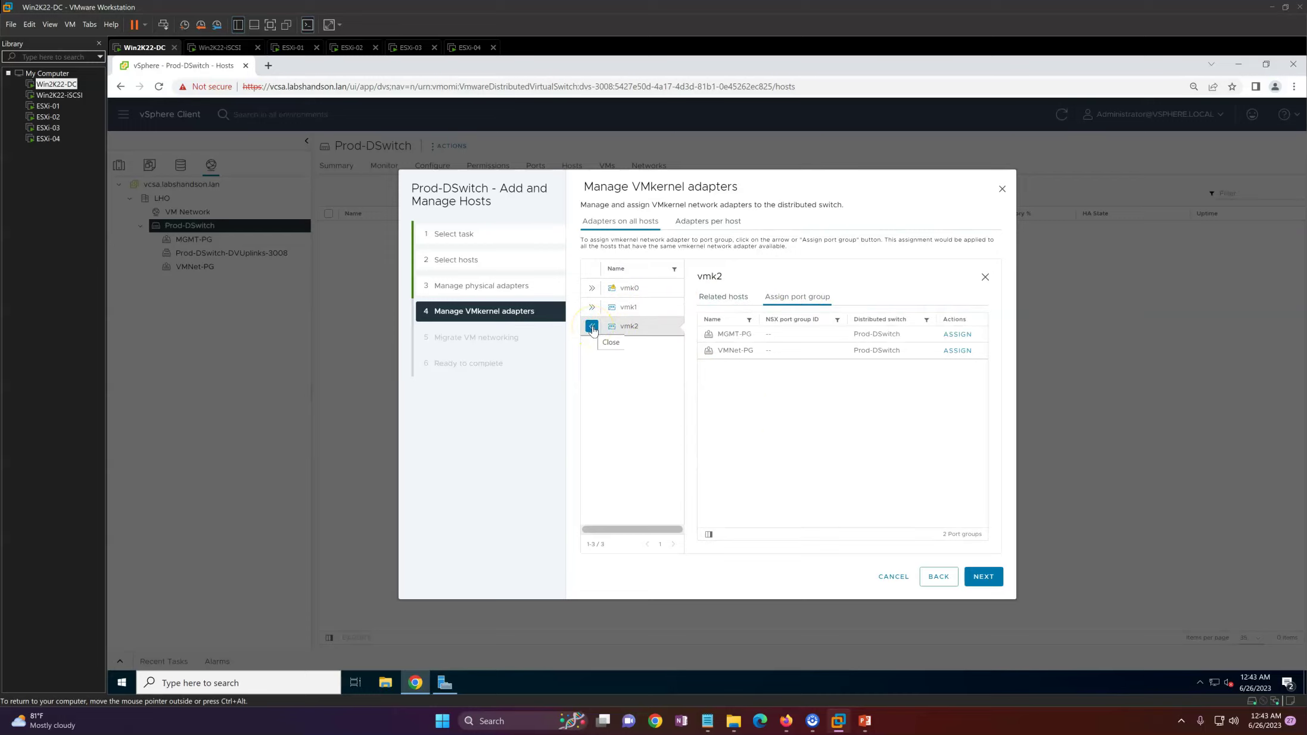
left_click(629, 287)
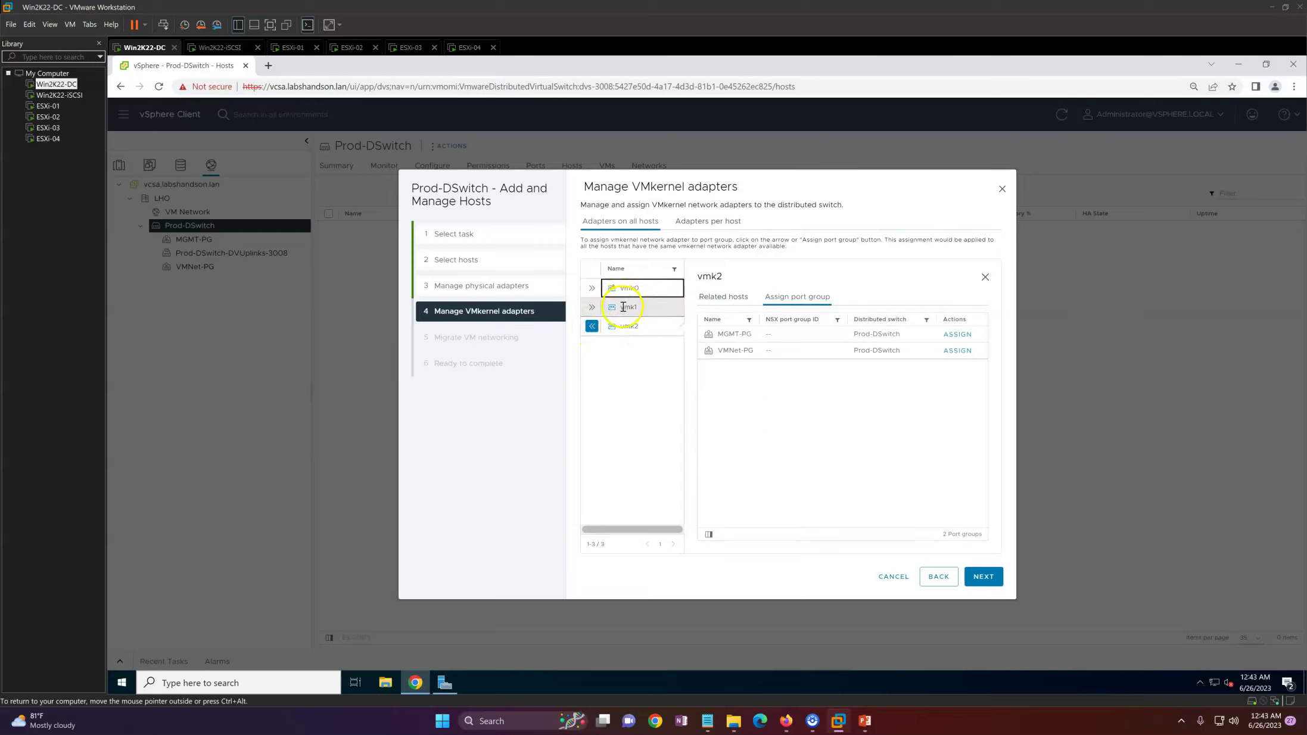
left_click(591, 308)
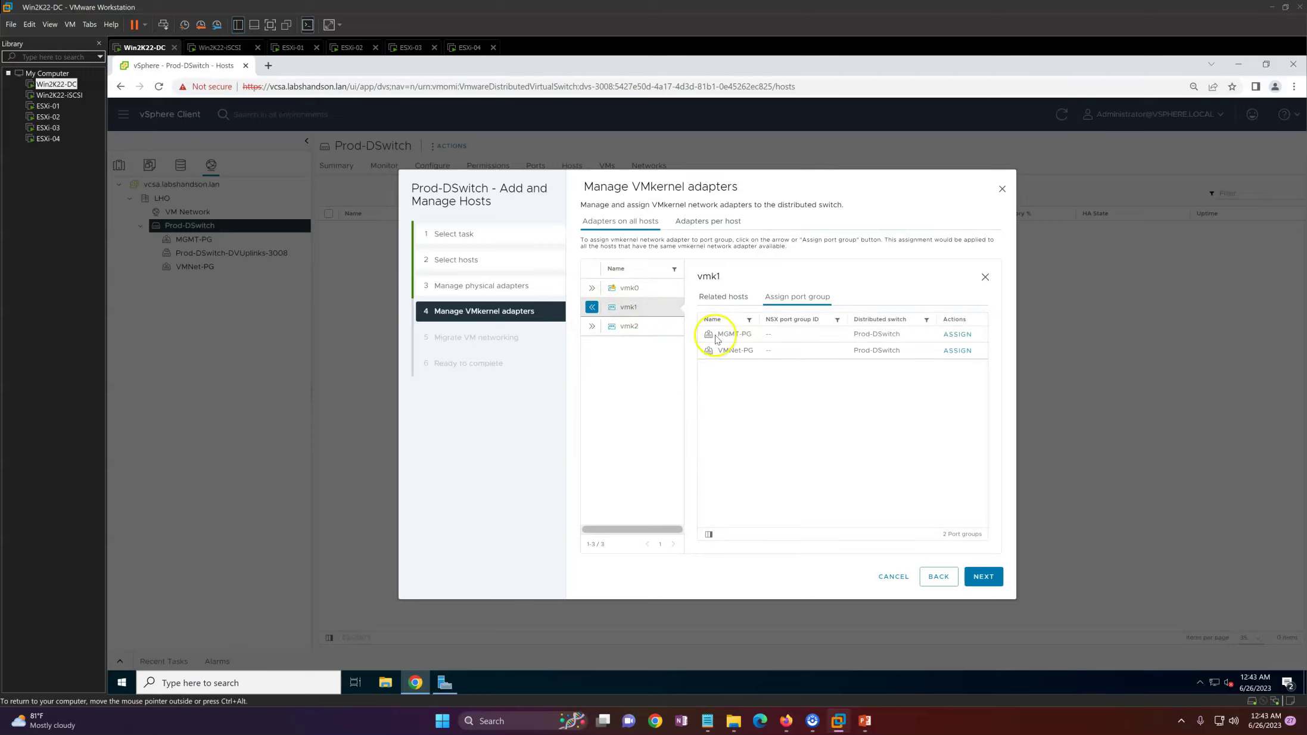
left_click(632, 289)
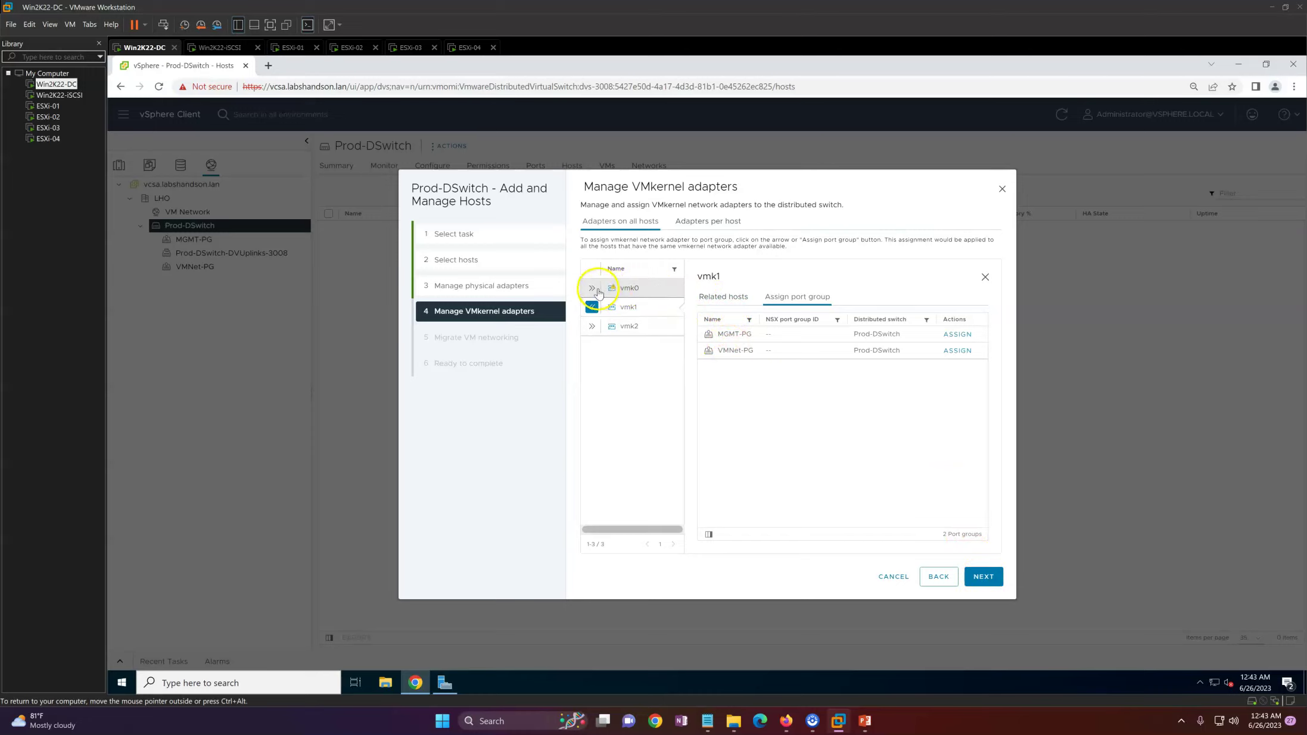
left_click(594, 293)
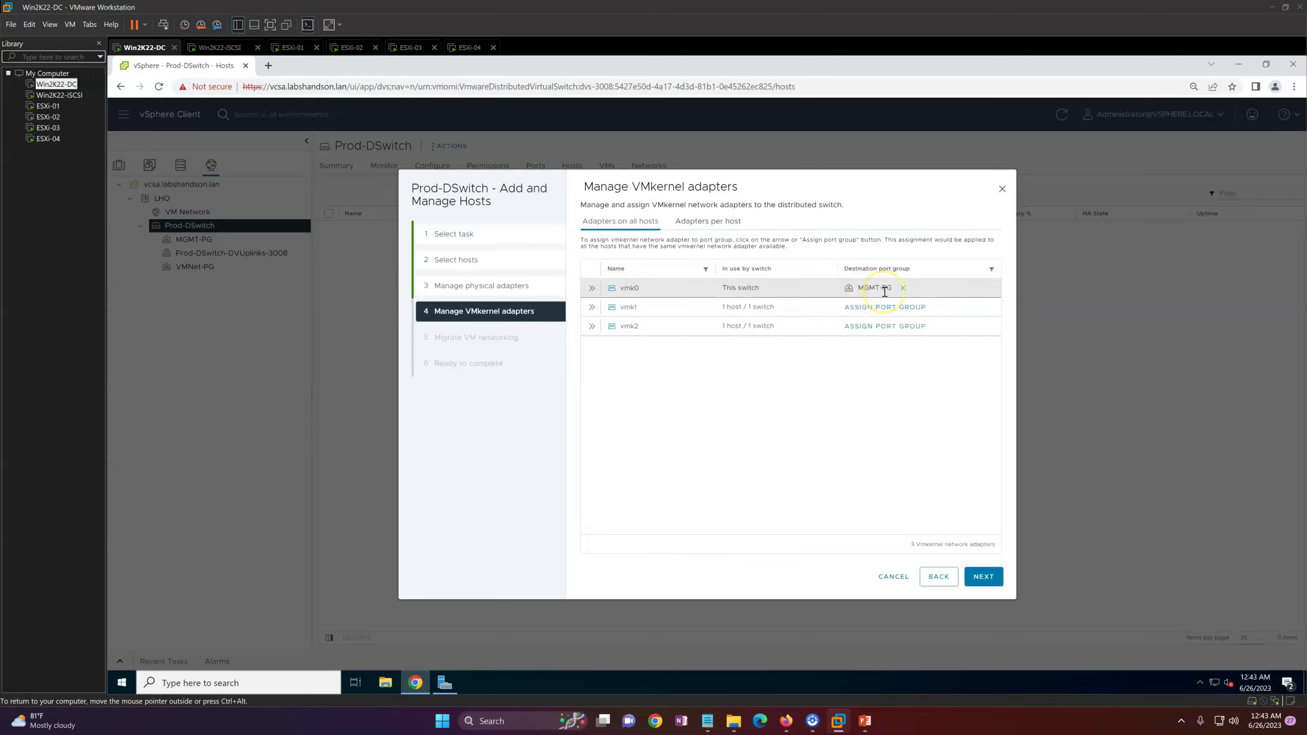
Leave virtual machine networking unmigrated, review the host and adapter summary, and finish adding the host to Prod-DSwitch
left_click(982, 582)
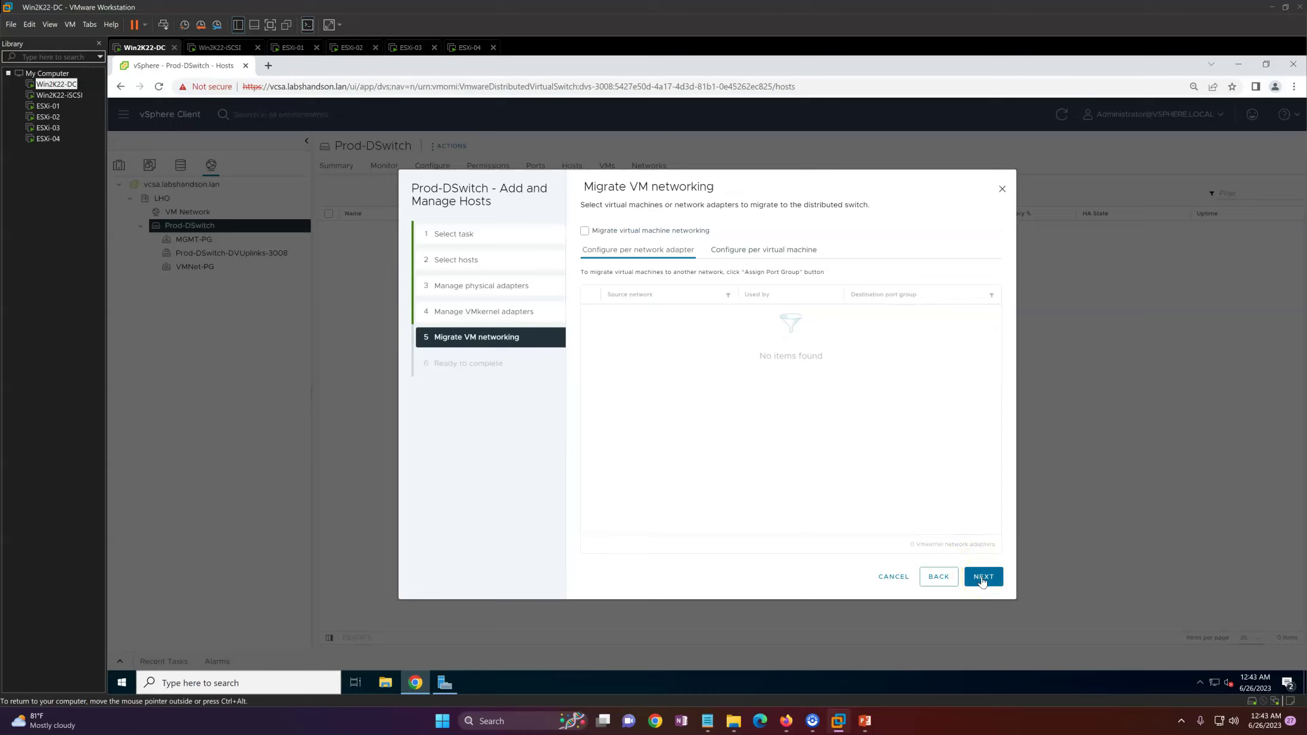
left_click(983, 582)
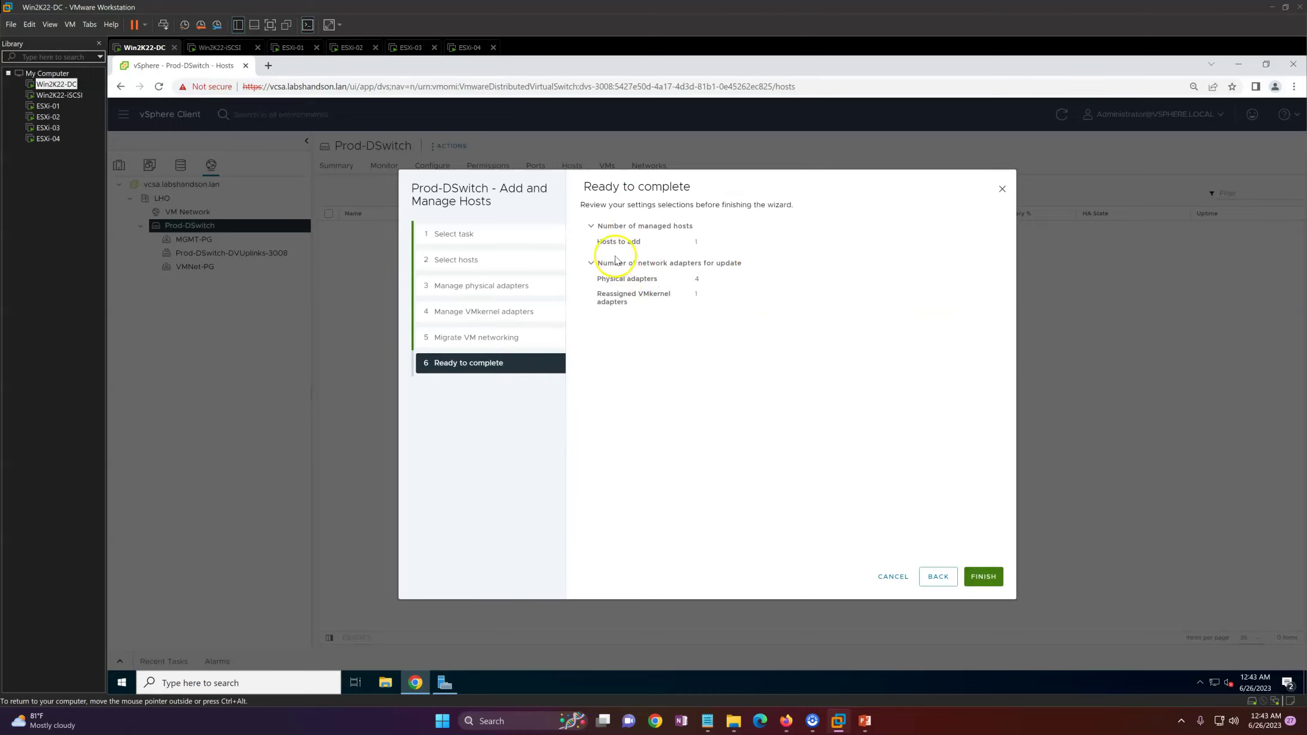
left_click_drag(607, 241, 712, 244)
left_click_drag(610, 280, 712, 281)
left_click(715, 316)
left_click_drag(604, 295, 689, 302)
left_click(715, 302)
left_click(973, 575)
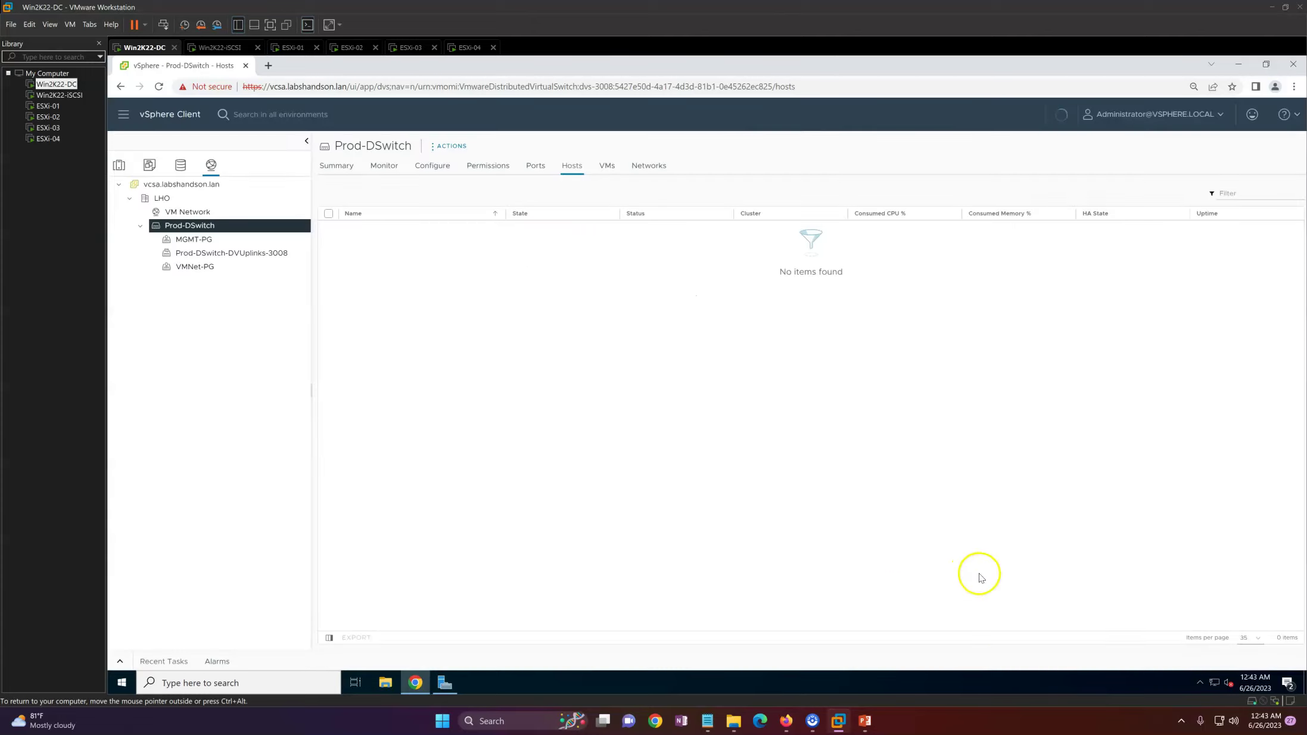
Show the recent tasks with a wider Task Name column and examine the networks and distributed switches of esxi-02.labshandson.lan
left_click(121, 662)
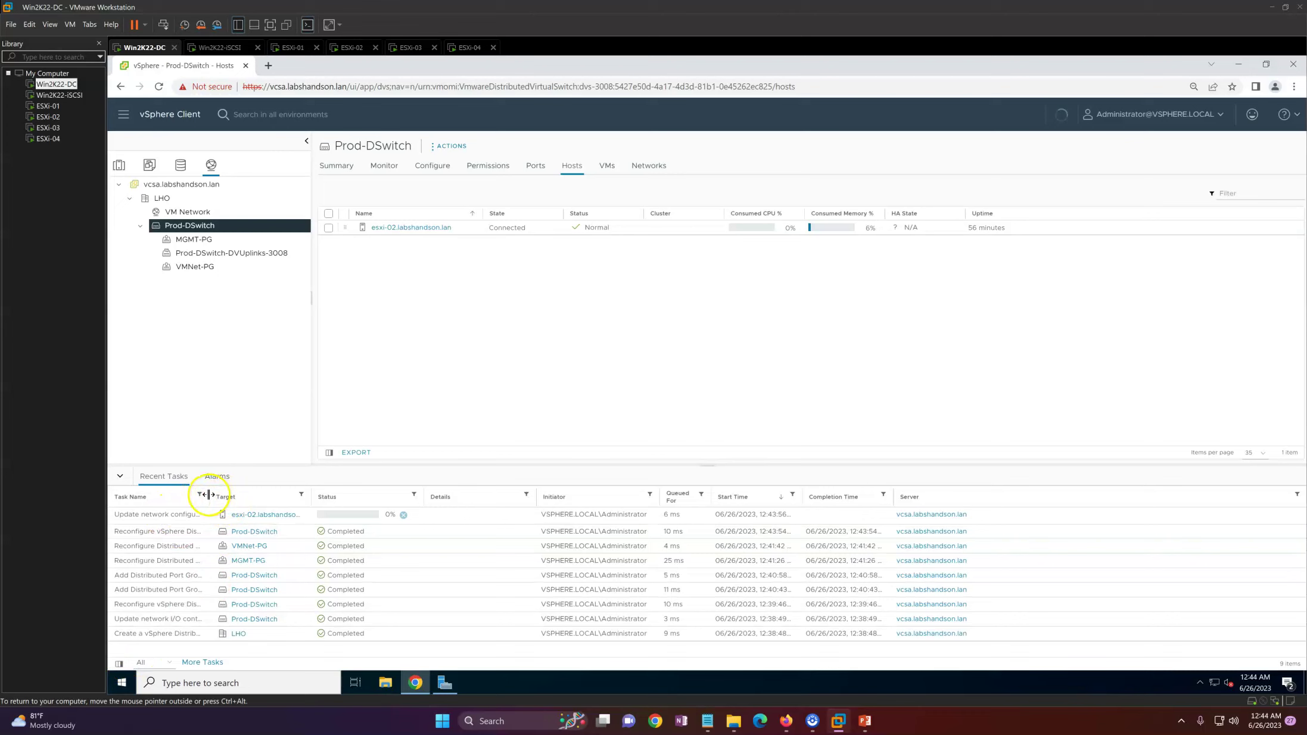
left_click_drag(227, 495, 249, 495)
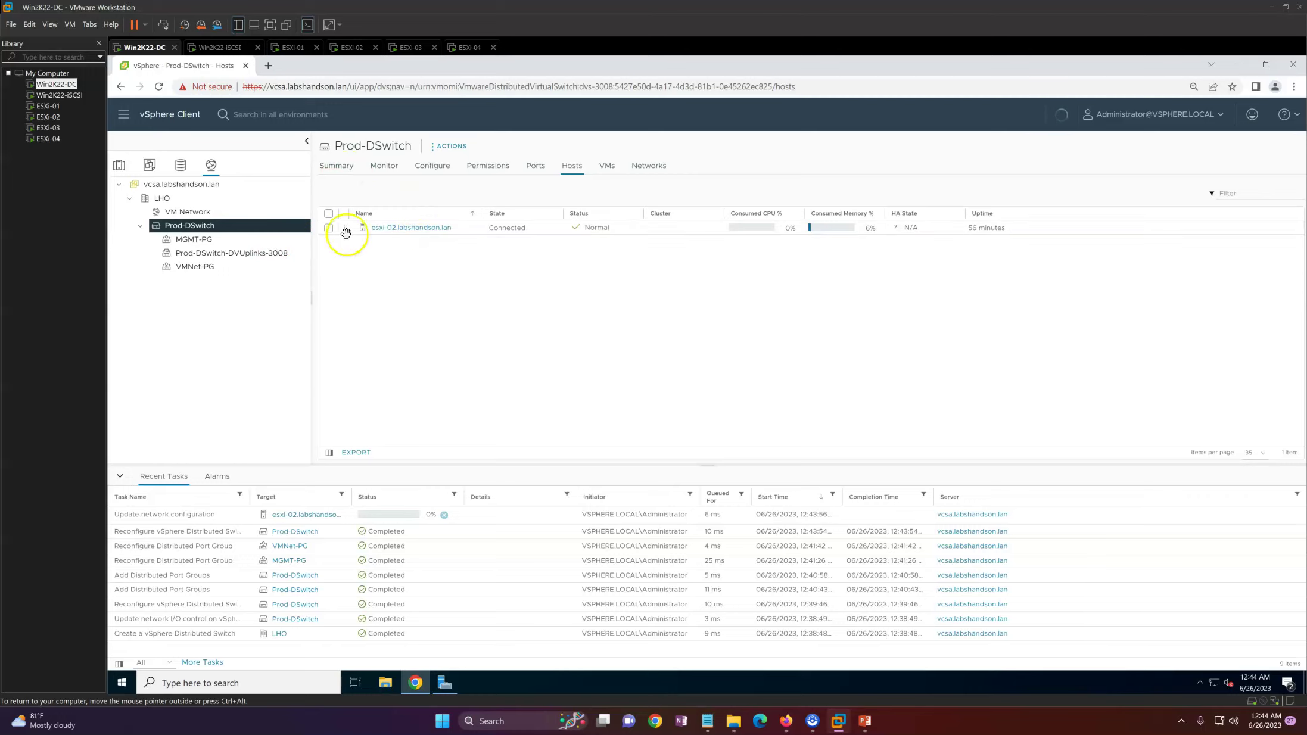
left_click(408, 229)
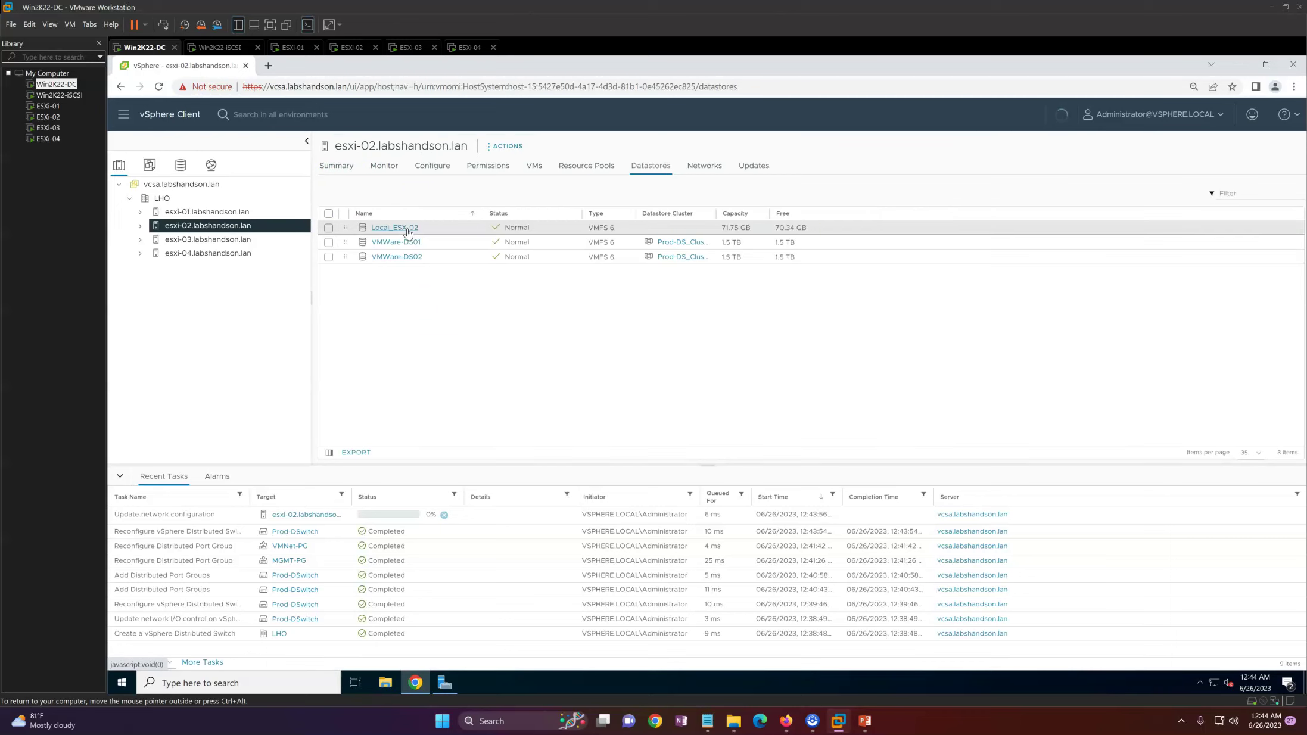
left_click(713, 164)
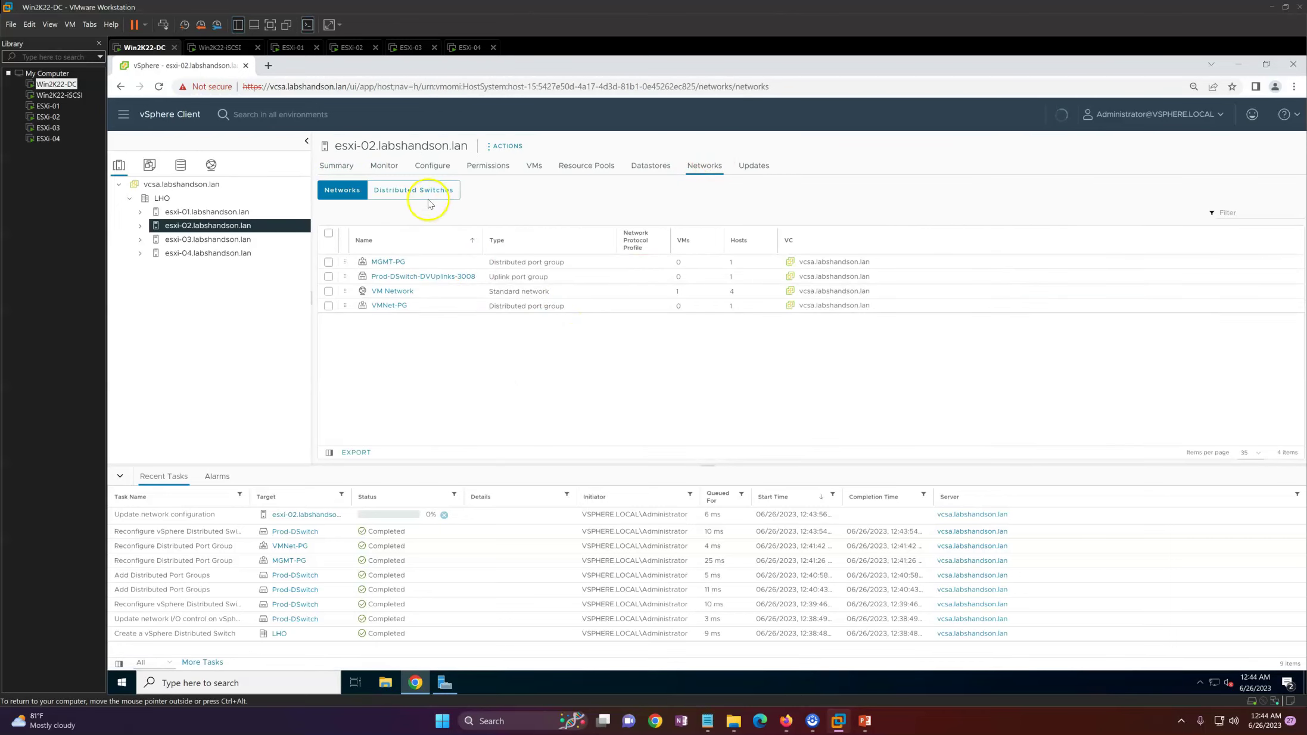
left_click(411, 189)
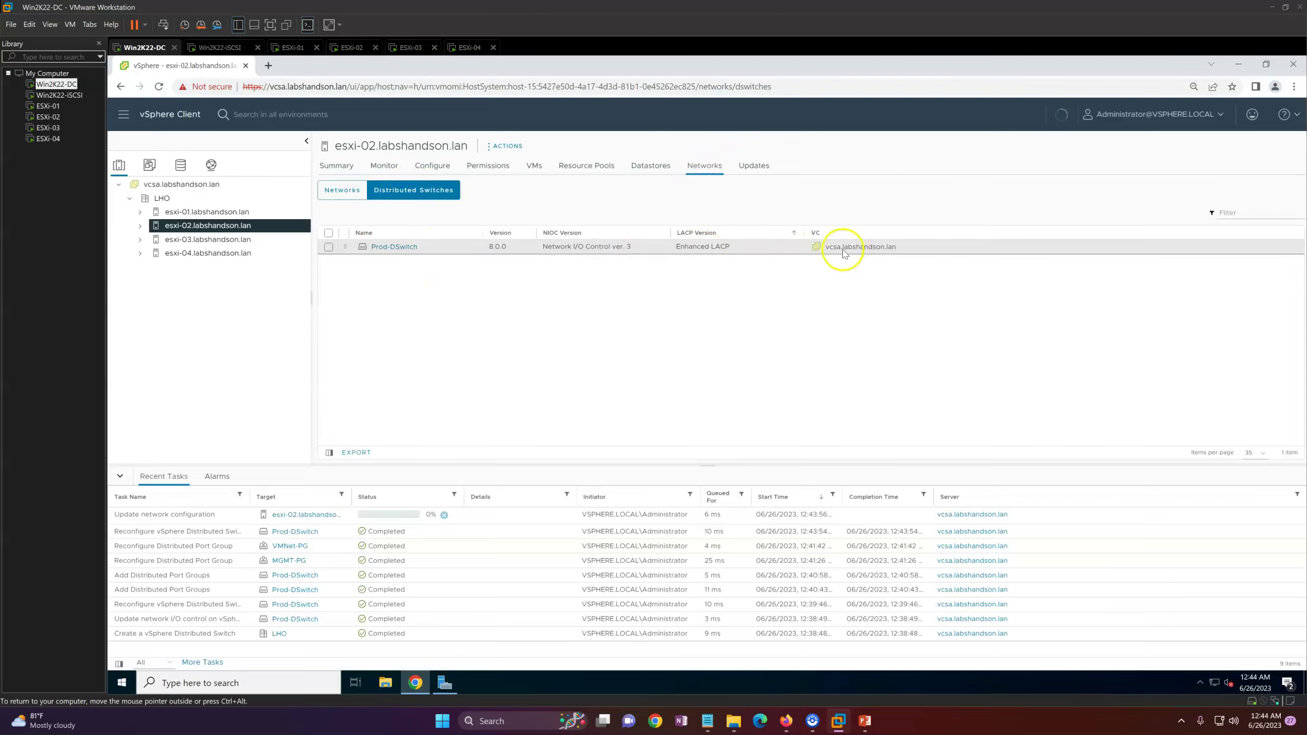
left_click(352, 191)
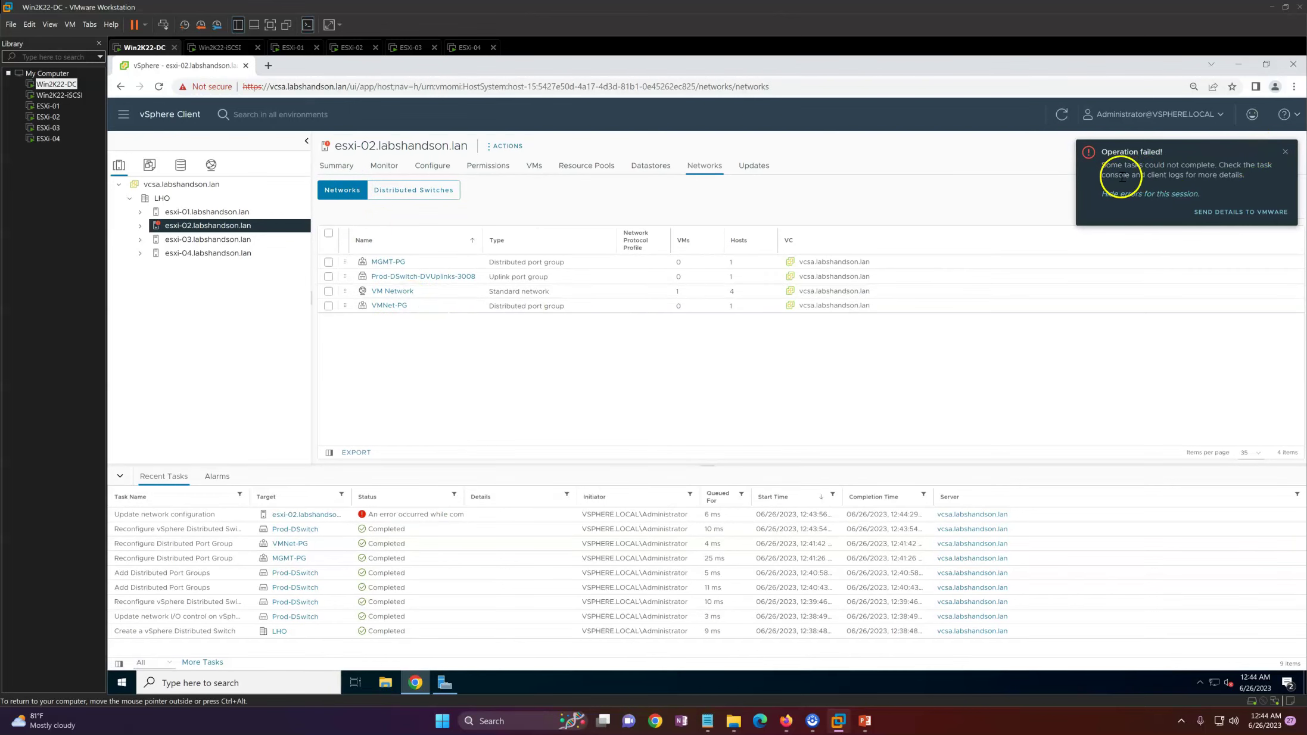
Read and dismiss the operation notification, then examine the issues and alarms in the summary of esxi-02.labshandson.lan
left_click_drag(1100, 165, 1239, 168)
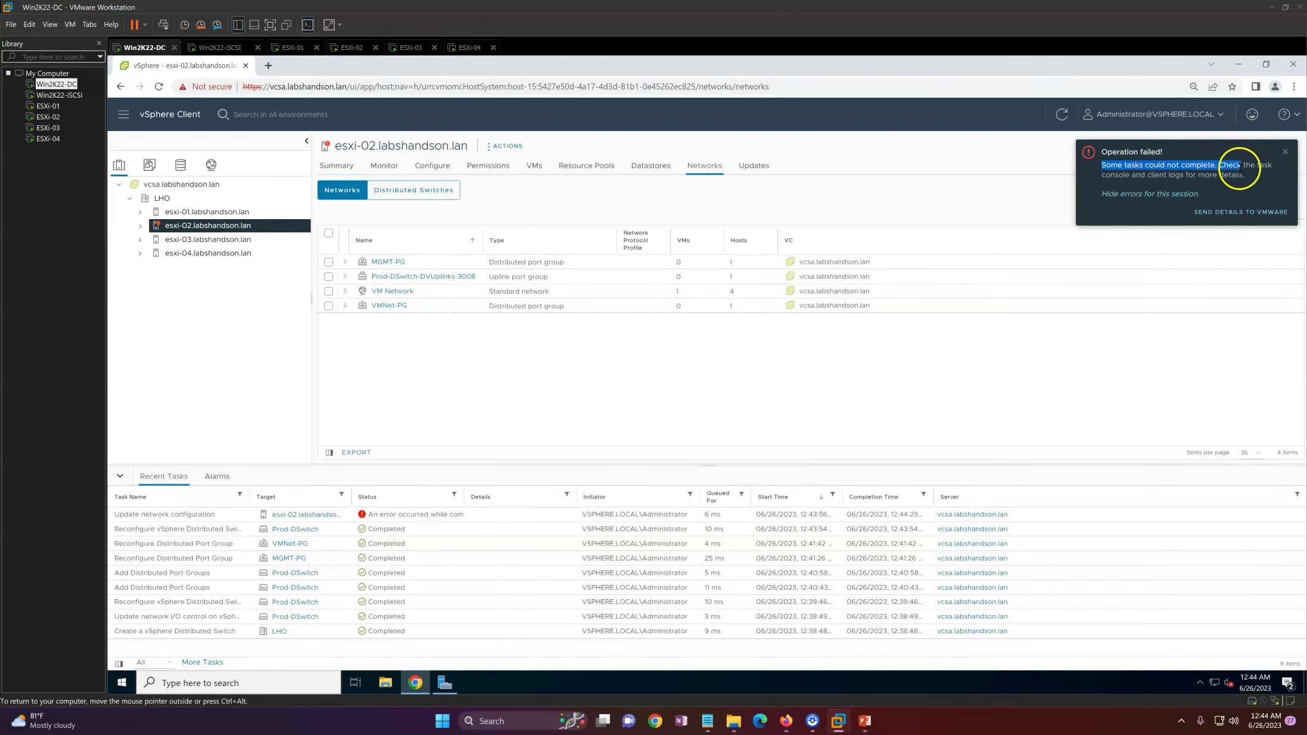
left_click(1286, 151)
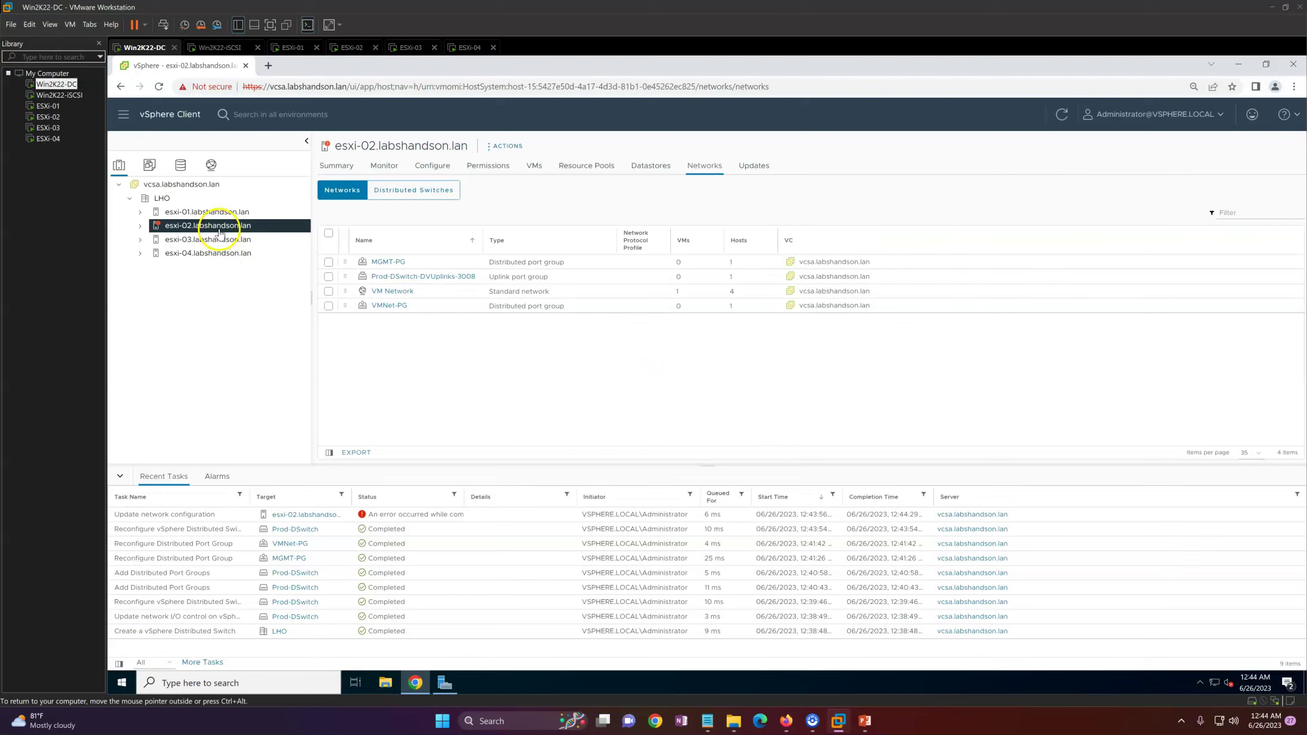
left_click(328, 166)
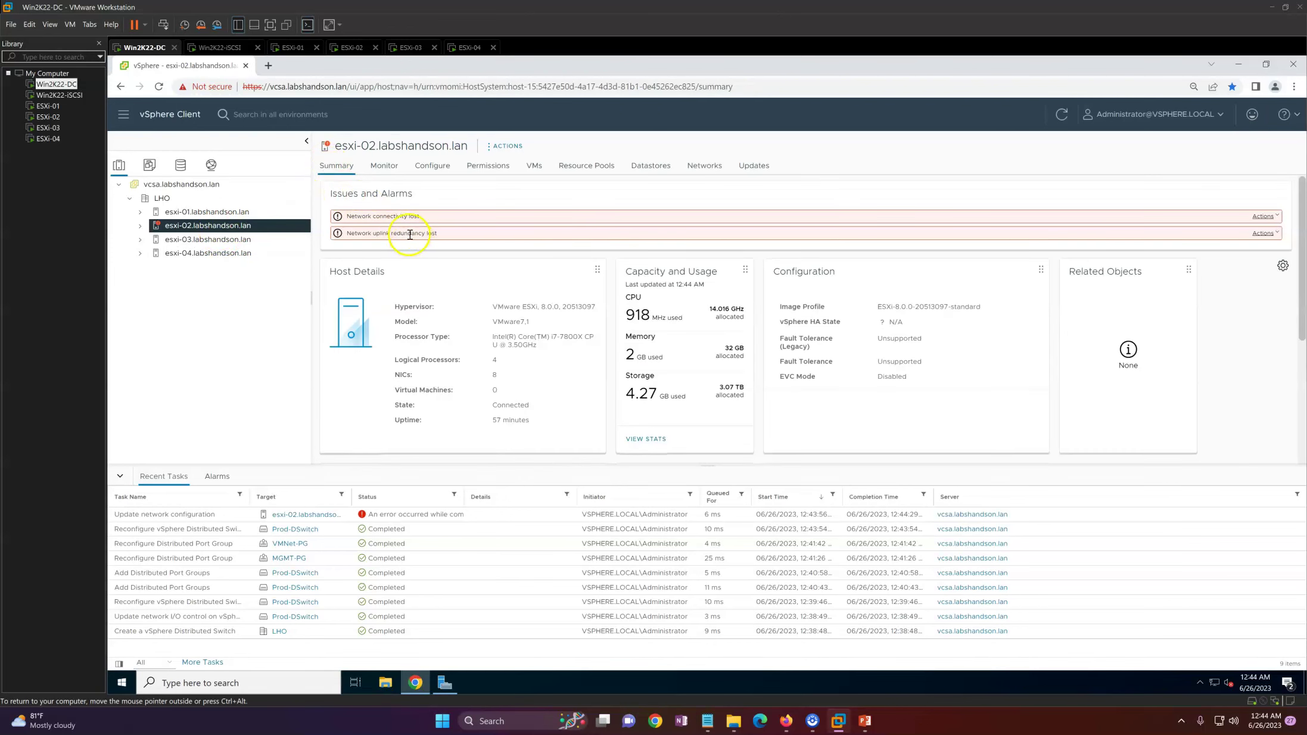
left_click_drag(344, 216, 708, 219)
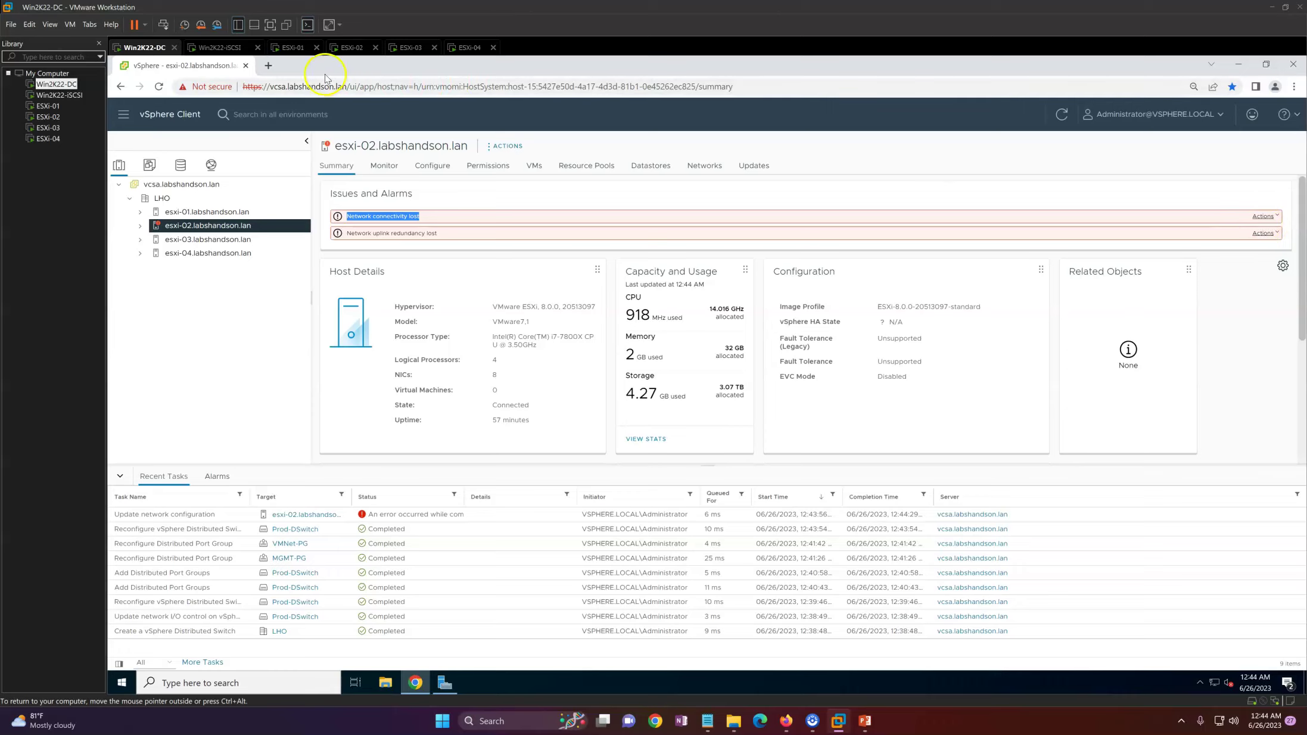
Open the virtual machine settings of ESXi-02 in VMware Workstation and connect Network Adapter 2 to VMnet0
left_click(352, 47)
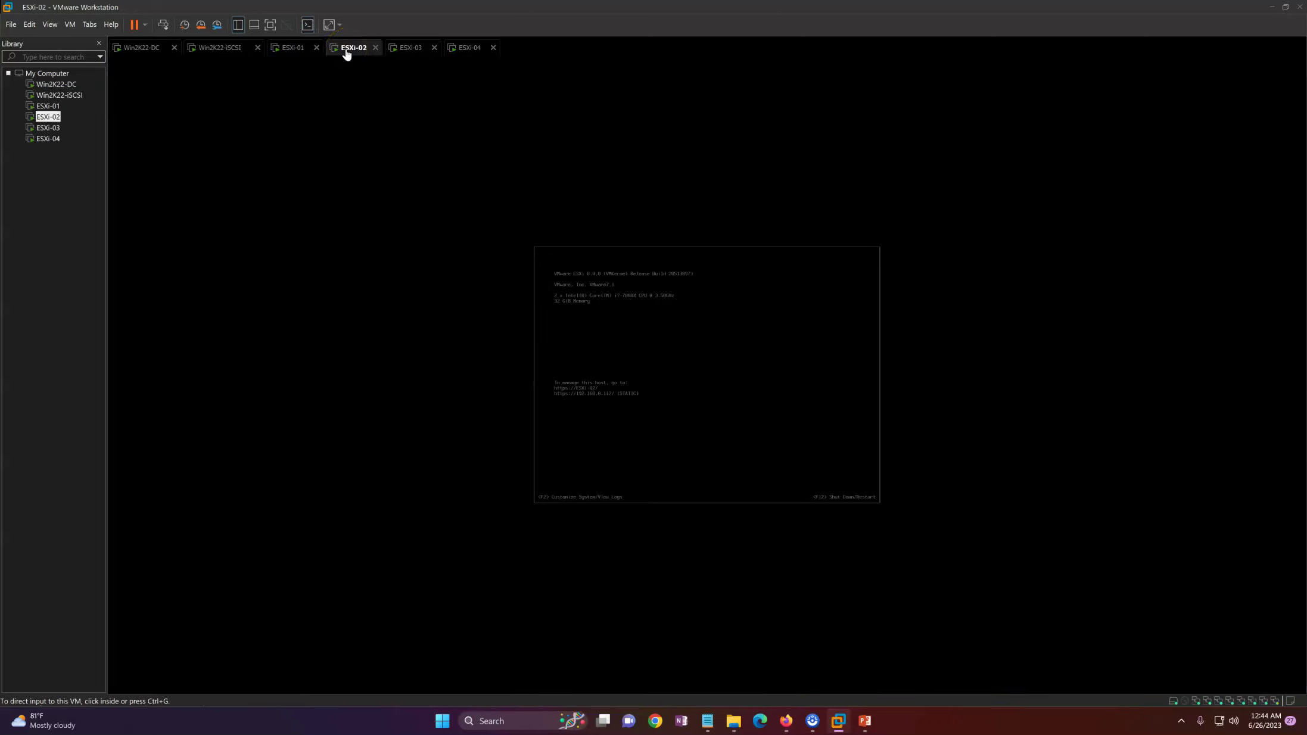
right_click(346, 52)
left_click(379, 213)
left_click(585, 329)
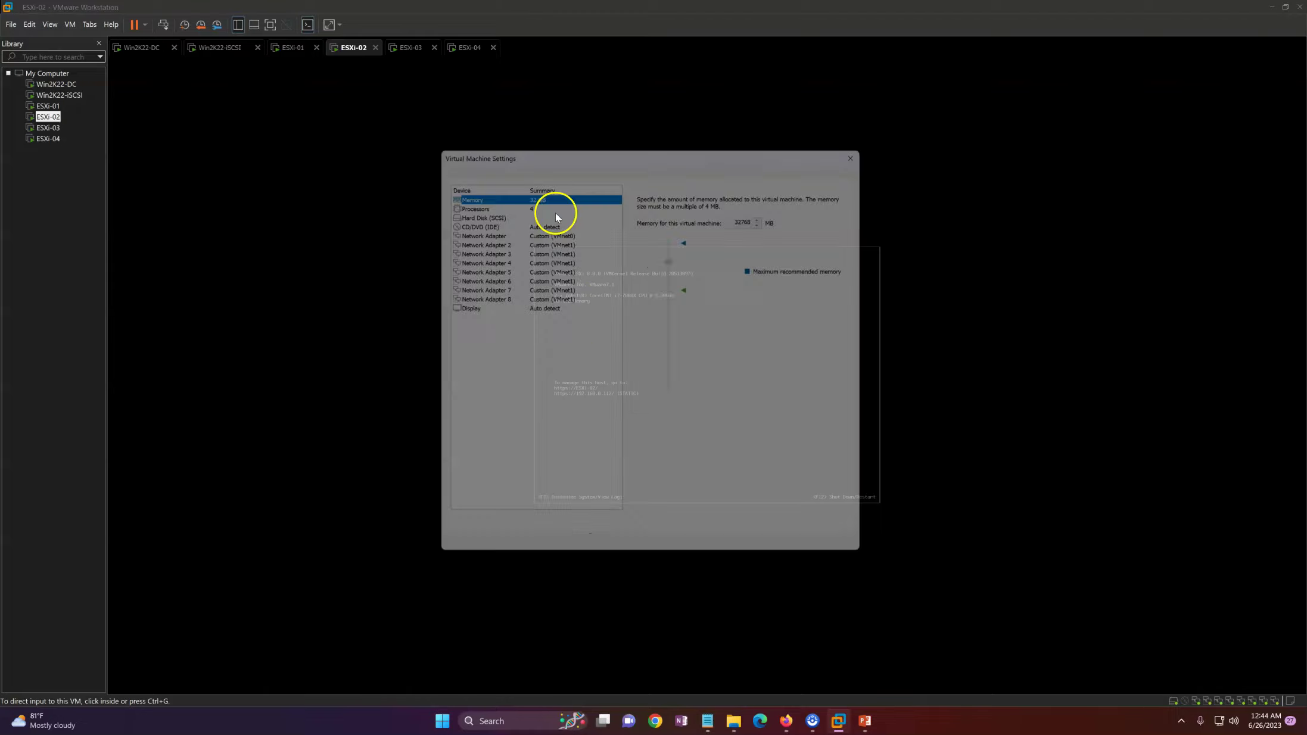
left_click(560, 230)
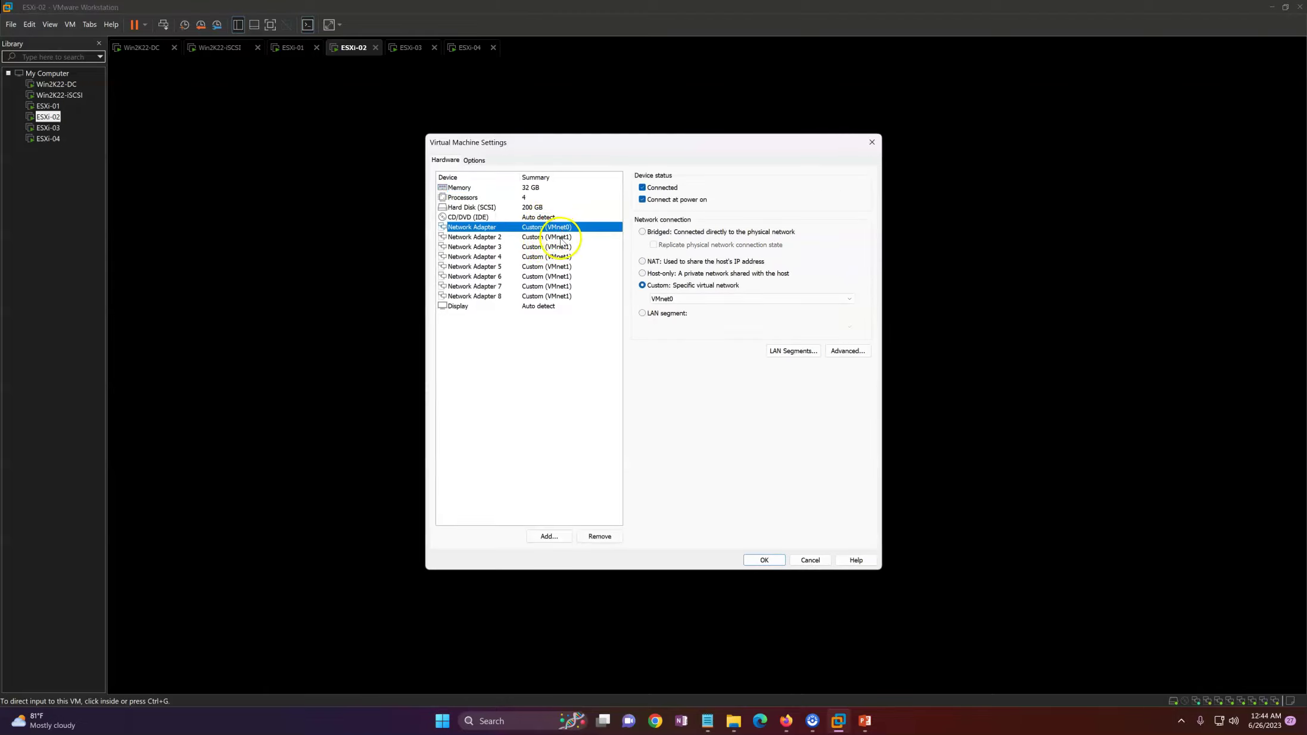
left_click(562, 237)
left_click(659, 298)
left_click(672, 310)
Connect Network Adapter 3 and Network Adapter 4 of ESXi-02 to the VMnet0 virtual network
left_click(563, 247)
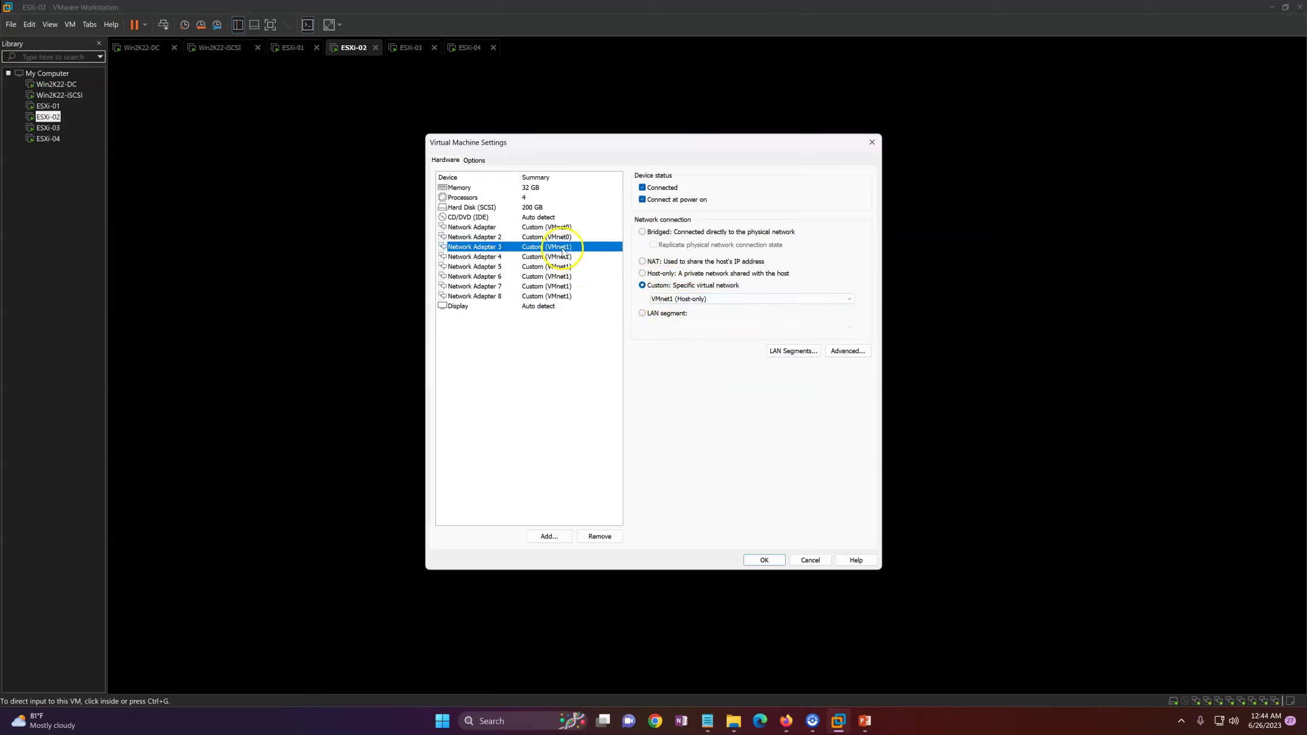
left_click(660, 299)
left_click(670, 308)
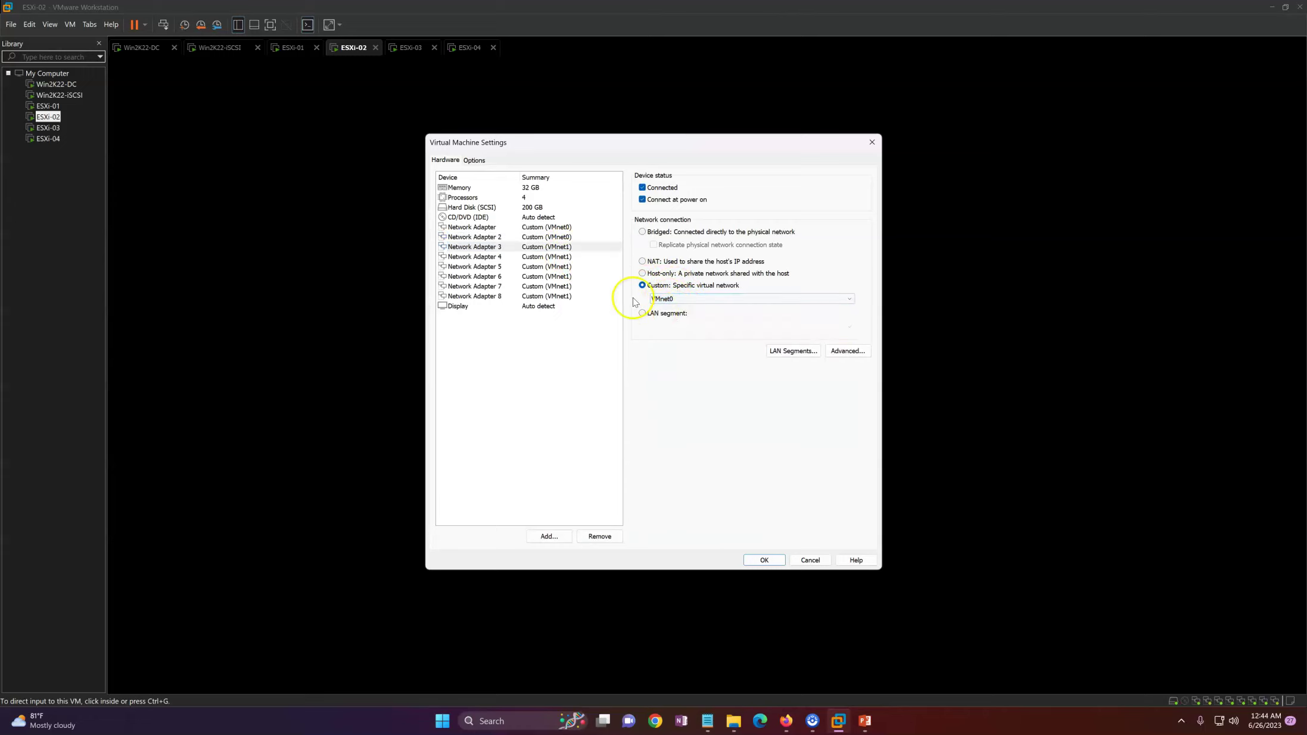
left_click(590, 257)
left_click(685, 300)
left_click(676, 308)
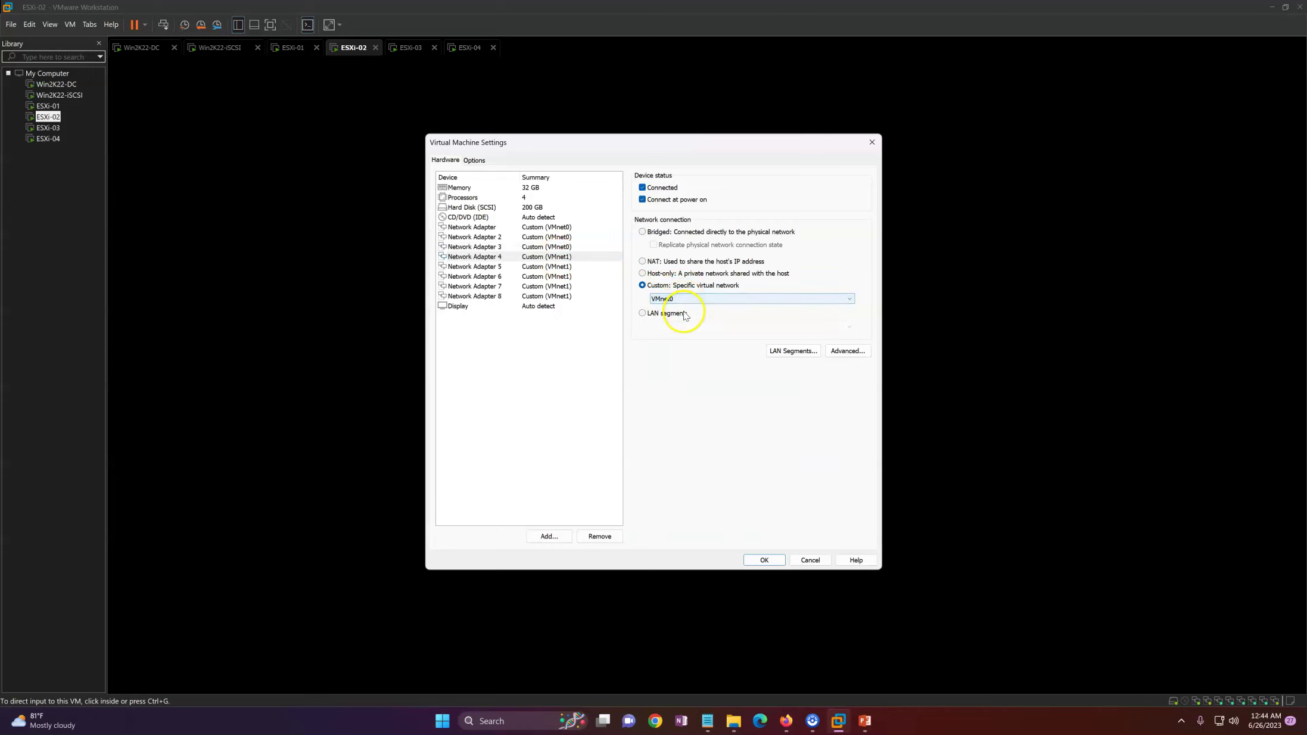
Check the network assignments of the first four ESXi-02 adapters and save the virtual machine settings
left_click(572, 247)
left_click(569, 227)
left_click(570, 236)
left_click(573, 256)
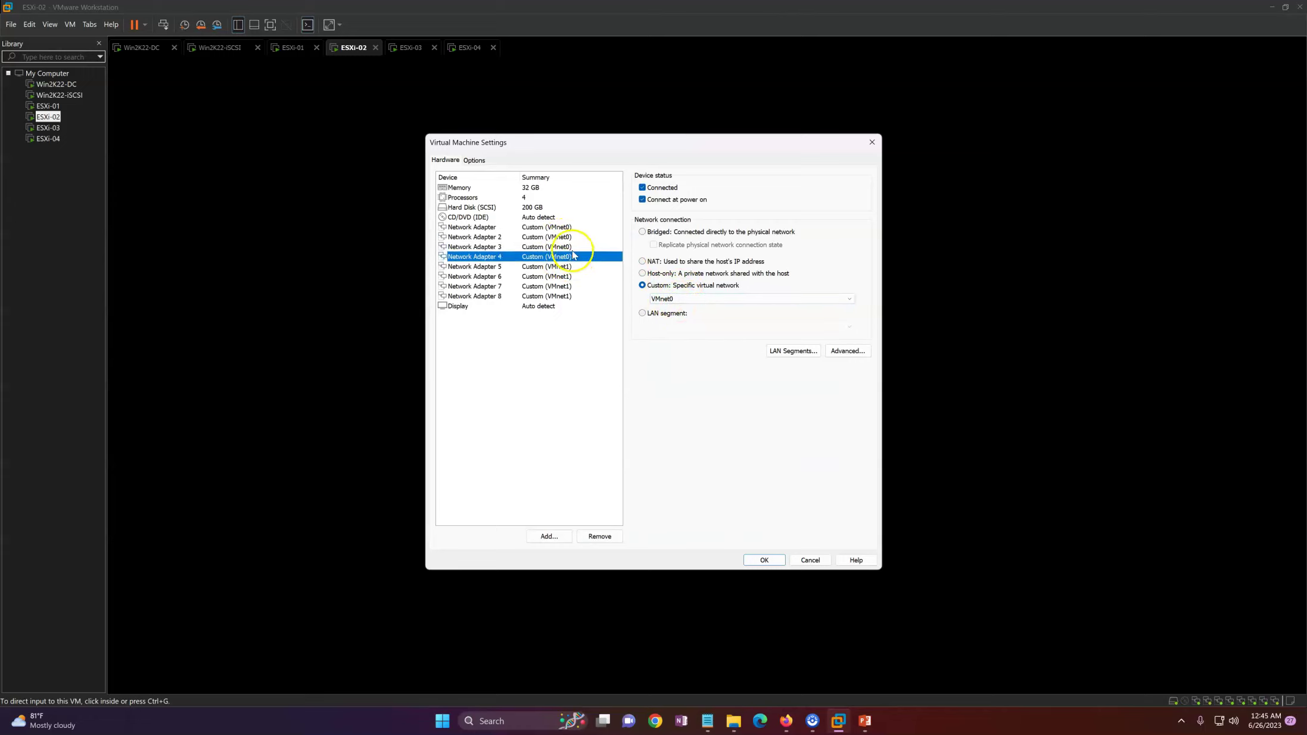
left_click(763, 560)
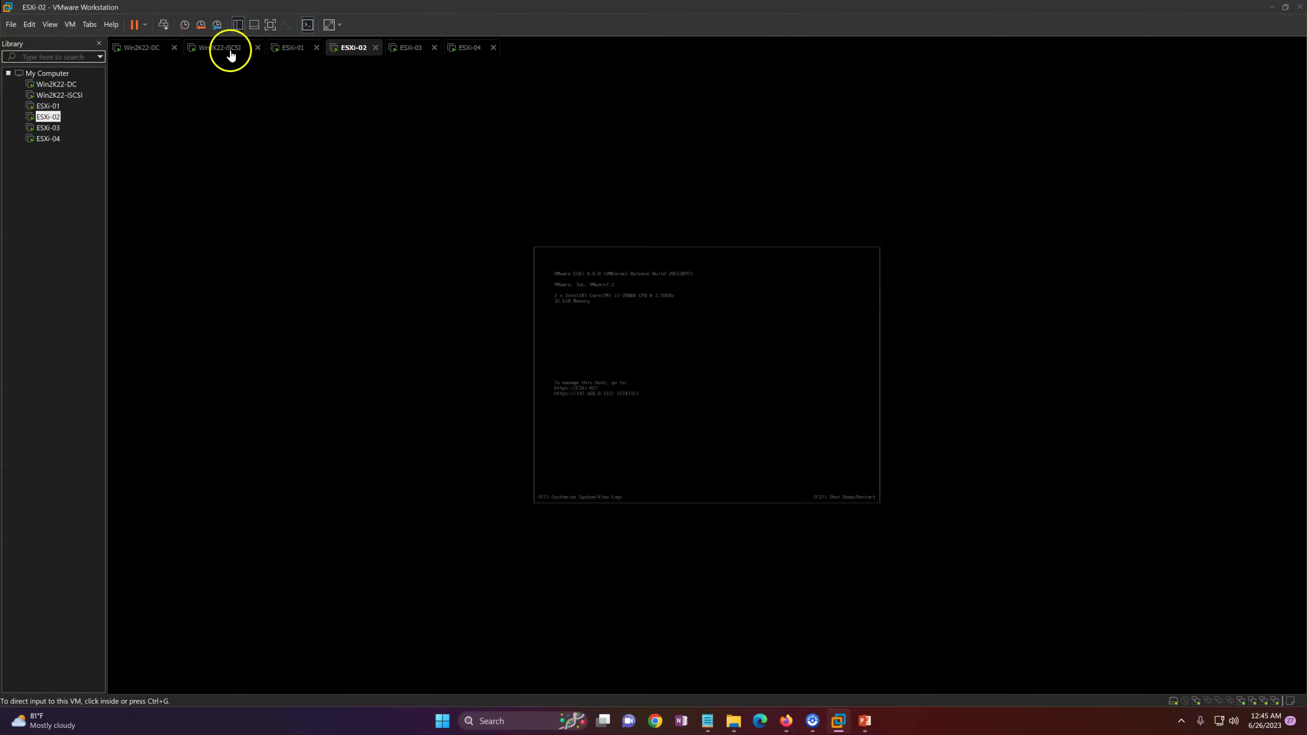
Switch to Win2K22-DC and acknowledge the network connectivity and uplink redundancy alarms of esxi-02.labshandson.lan
left_click(157, 48)
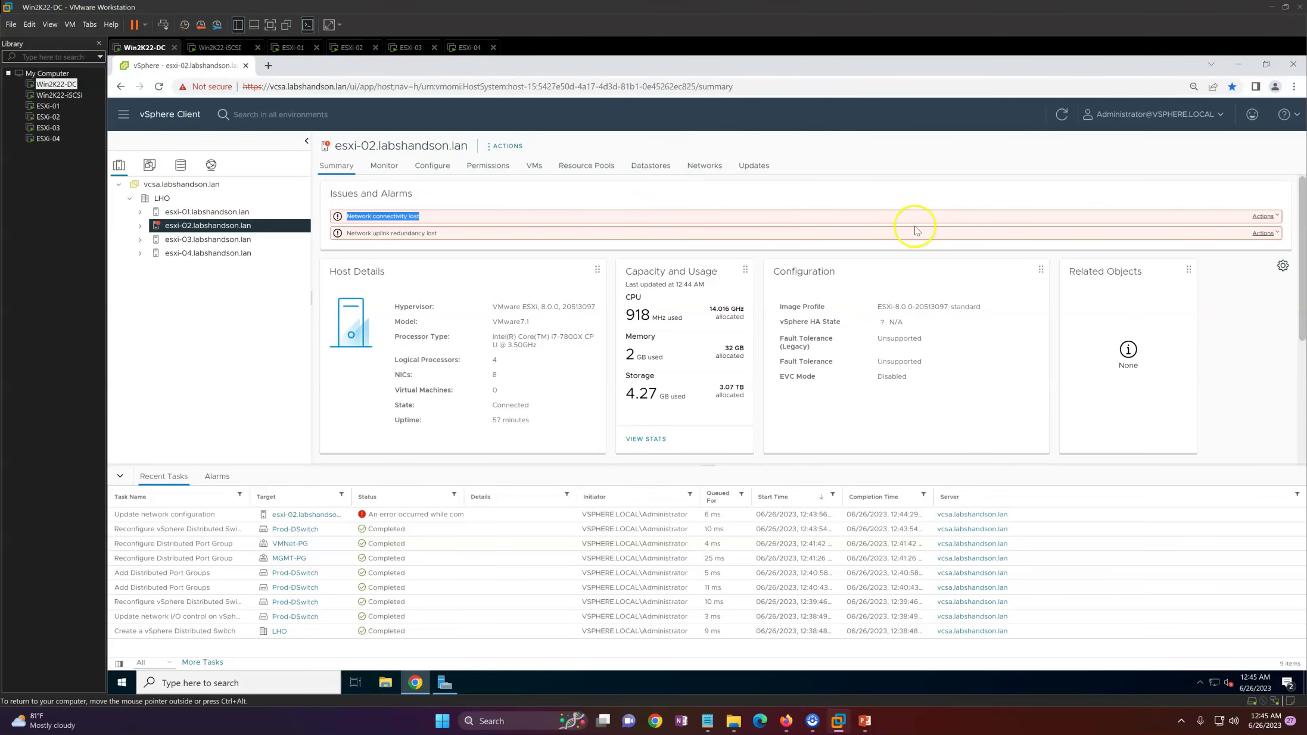
left_click(1262, 216)
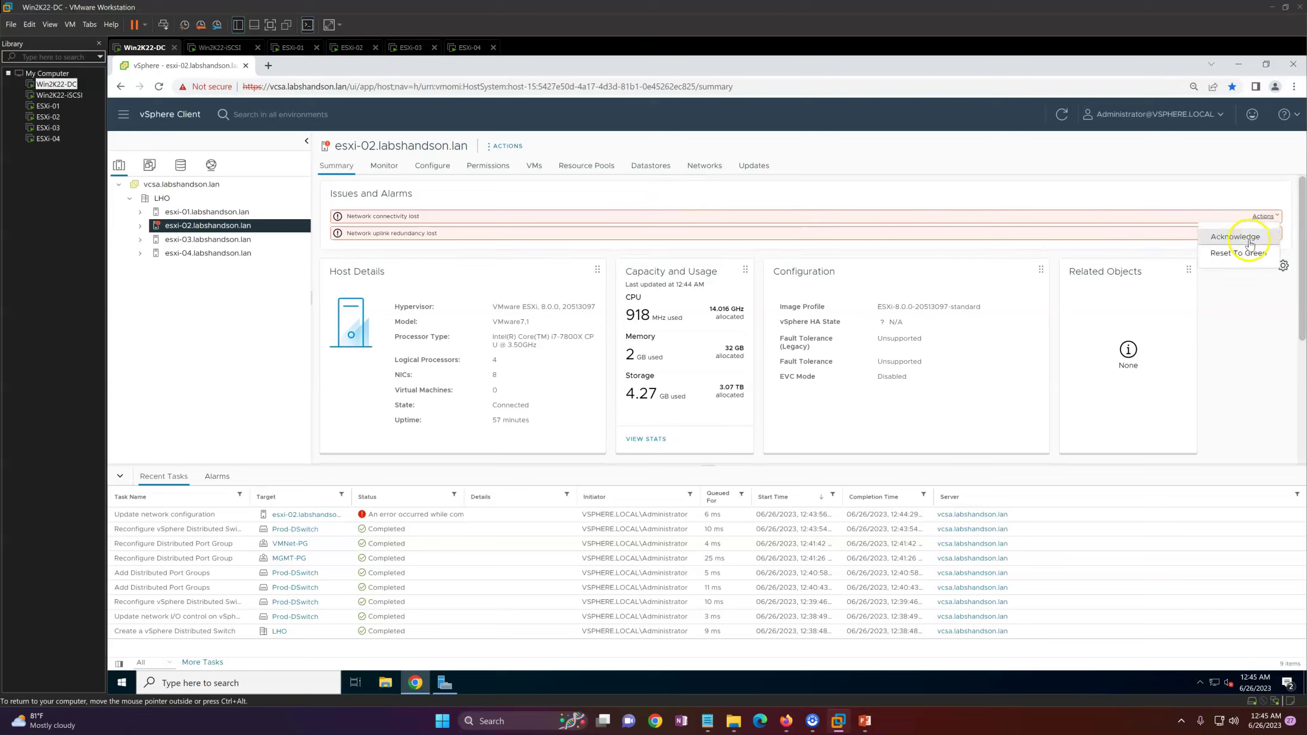
left_click(1255, 237)
left_click(1263, 215)
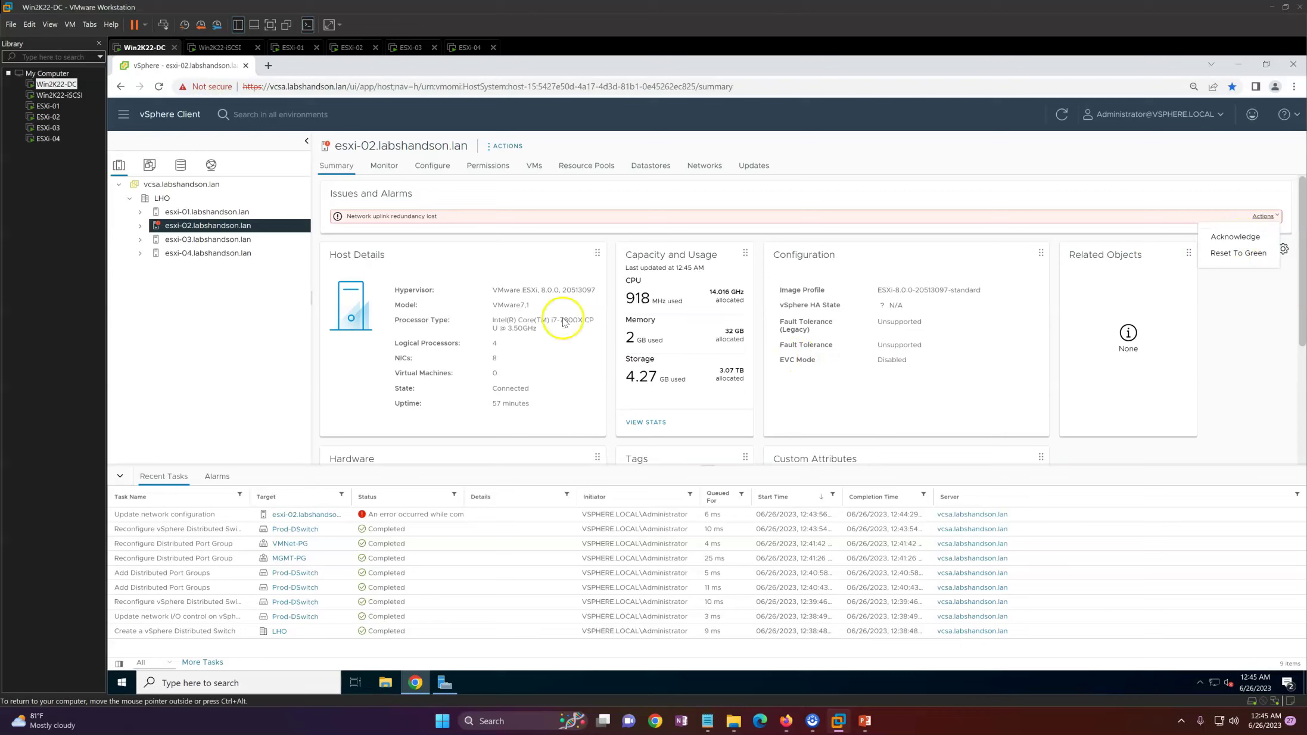
left_click(372, 175)
left_click(332, 166)
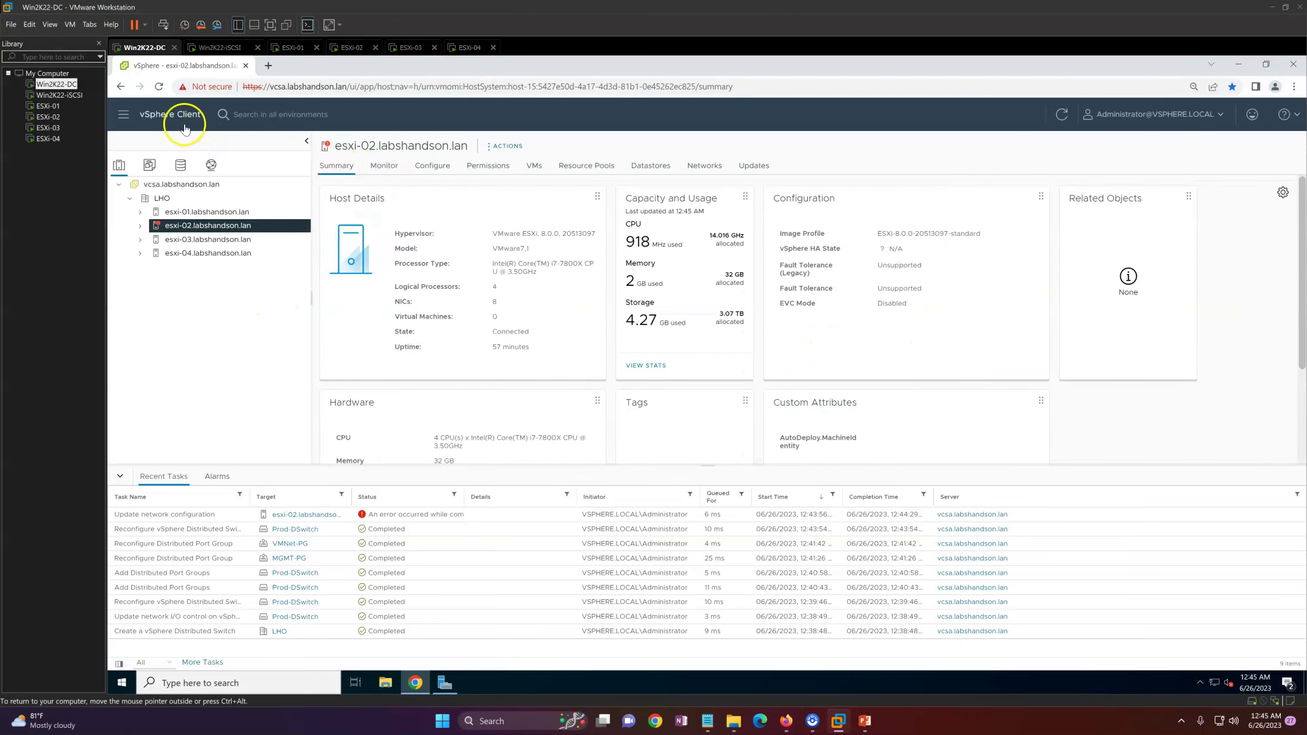
Reload the vSphere Client, list the networks of esxi-02.labshandson.lan and dismiss the license notice
left_click(159, 87)
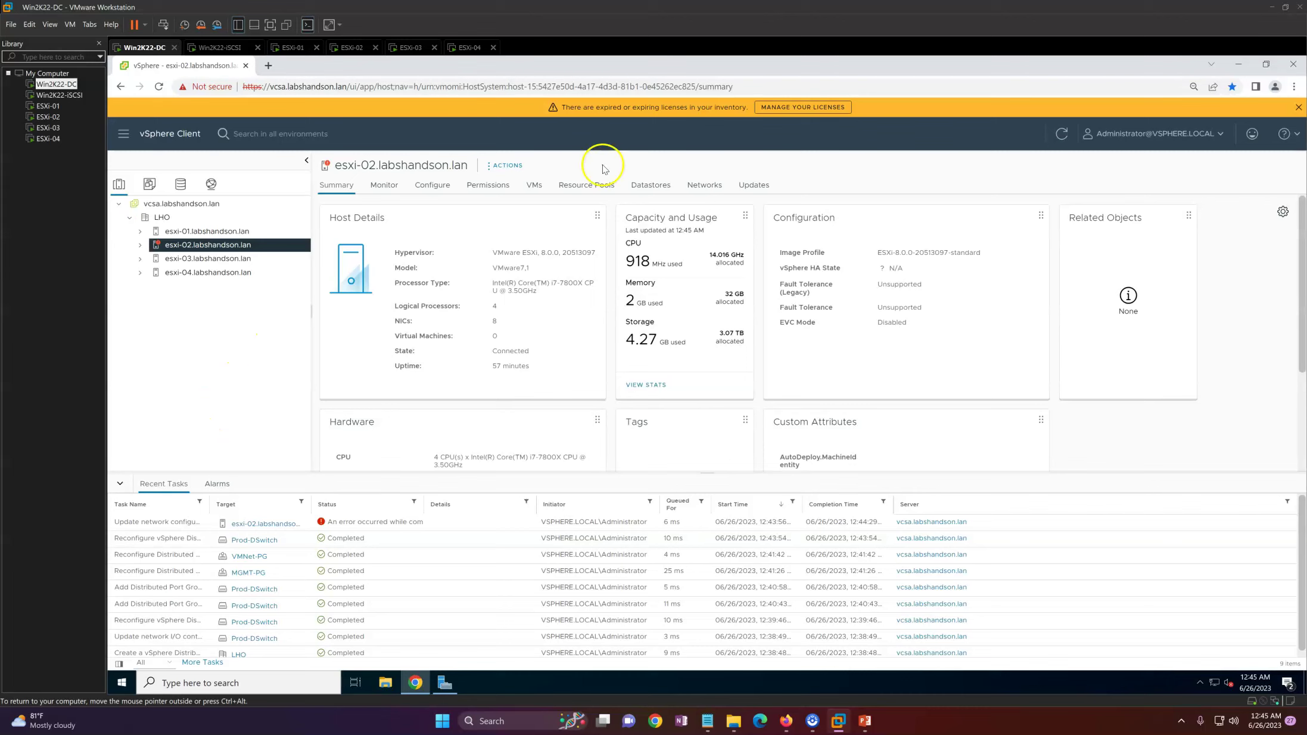
left_click(703, 185)
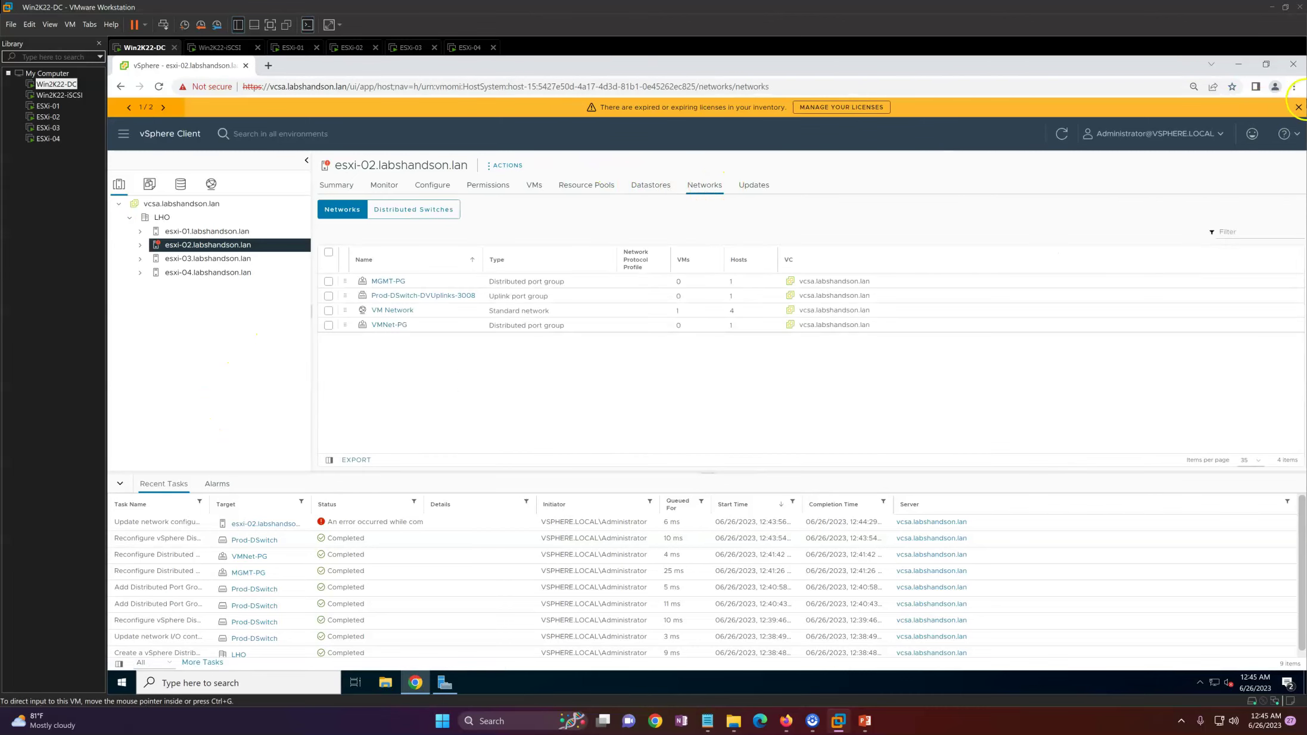
left_click(1298, 106)
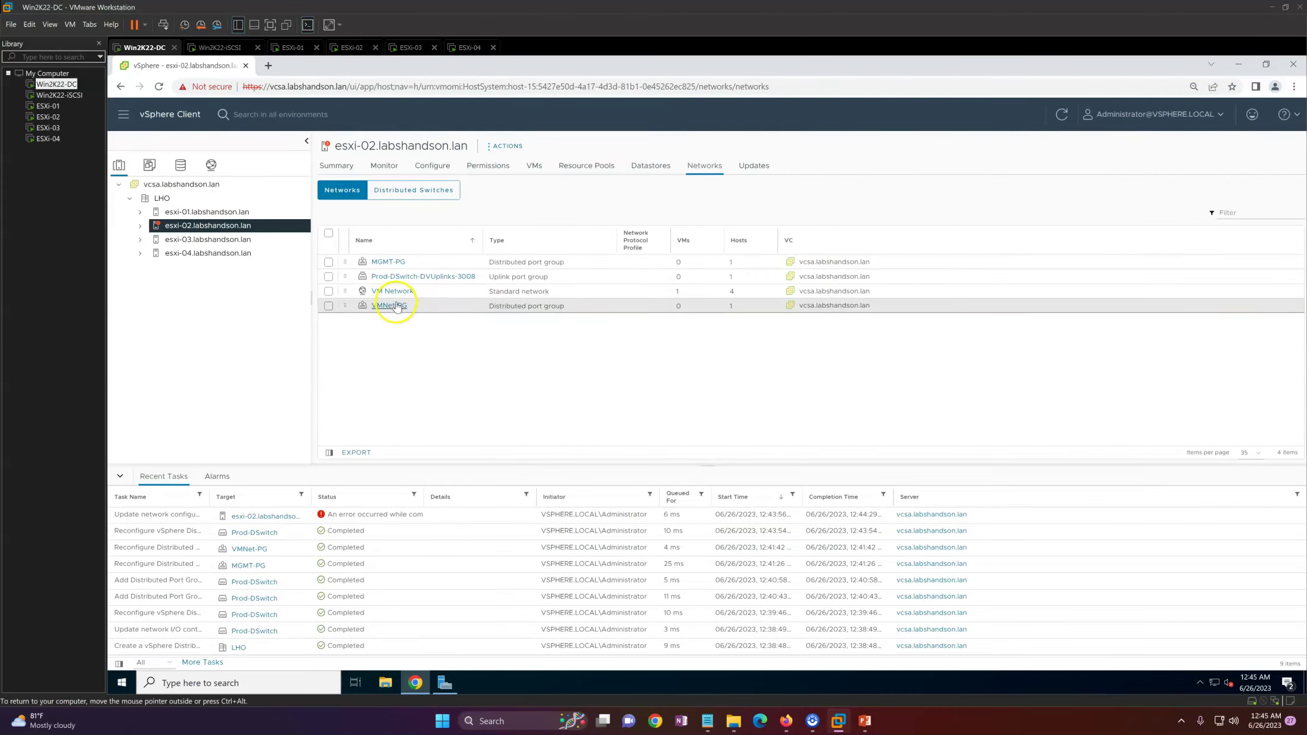
Go to the networking inventory and list the hosts attached to Prod-DSwitch
left_click(187, 170)
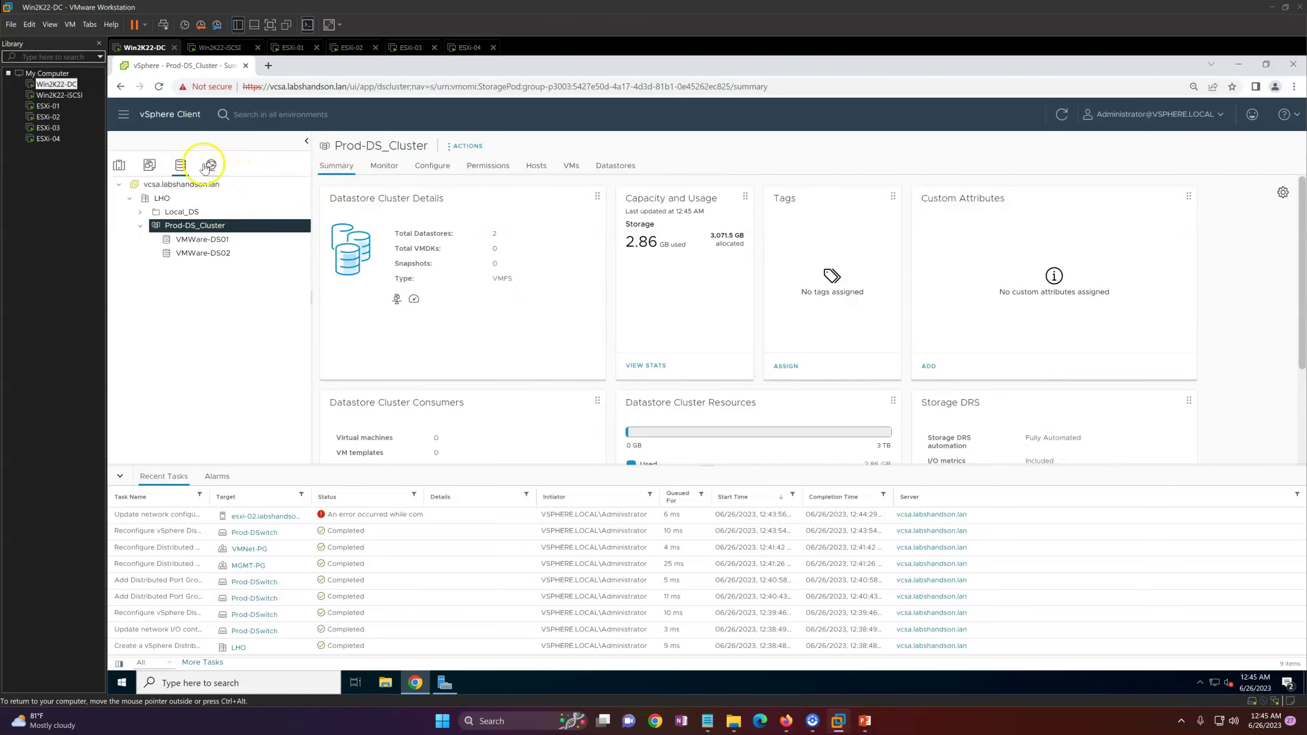
left_click(207, 166)
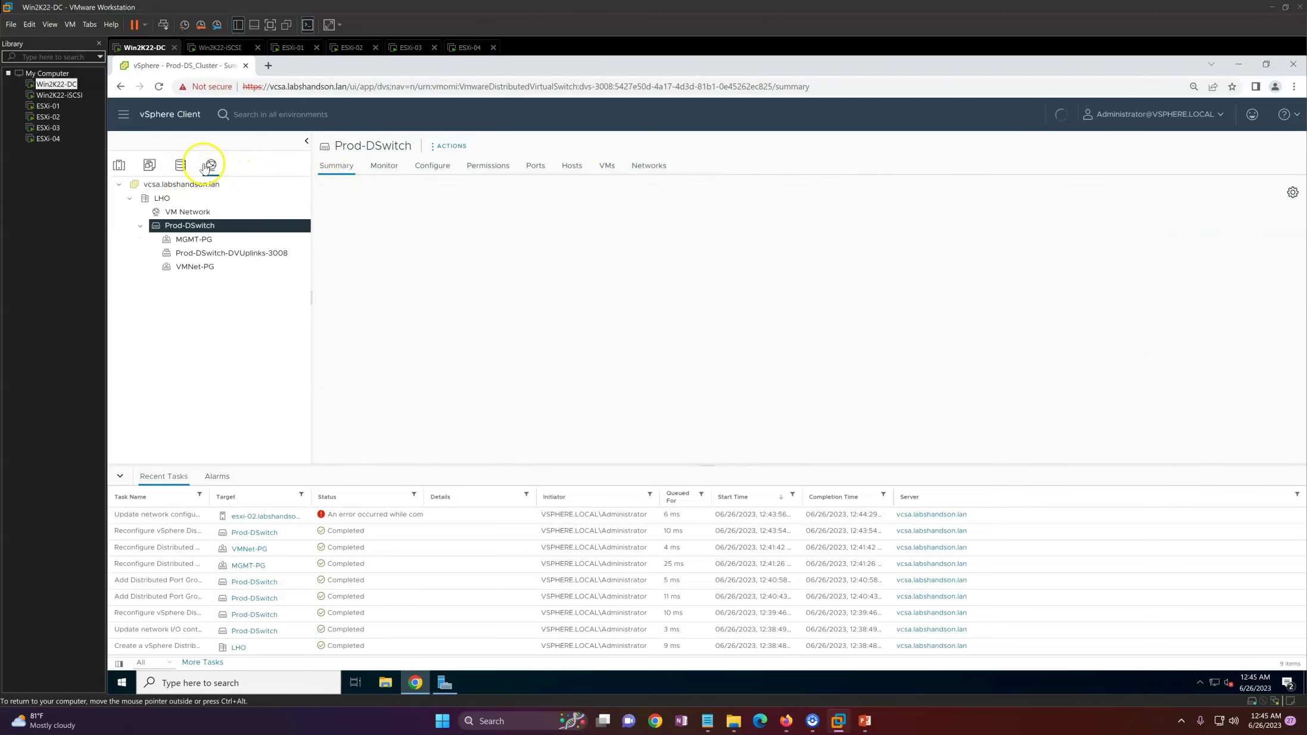
left_click(573, 167)
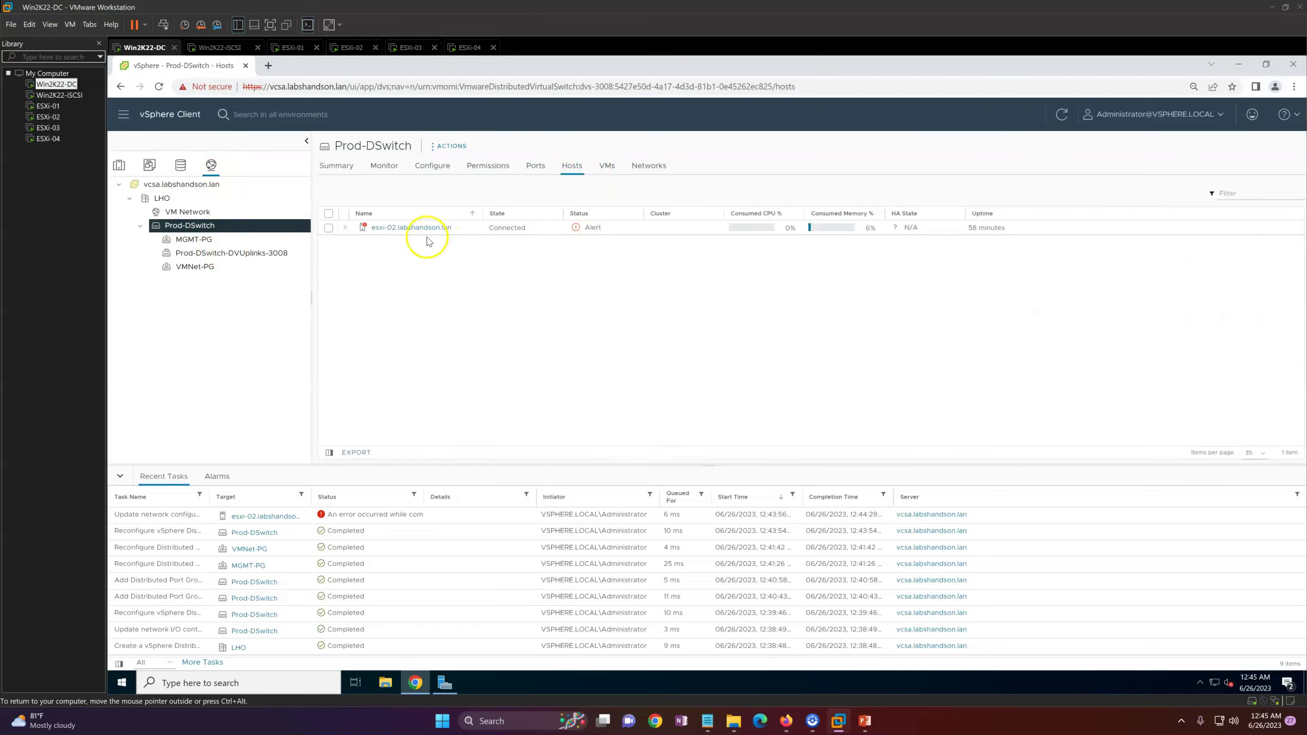
Try to remove the host esxi-02.labshandson.lan from the inventory and dismiss the resulting notification
left_click(590, 230)
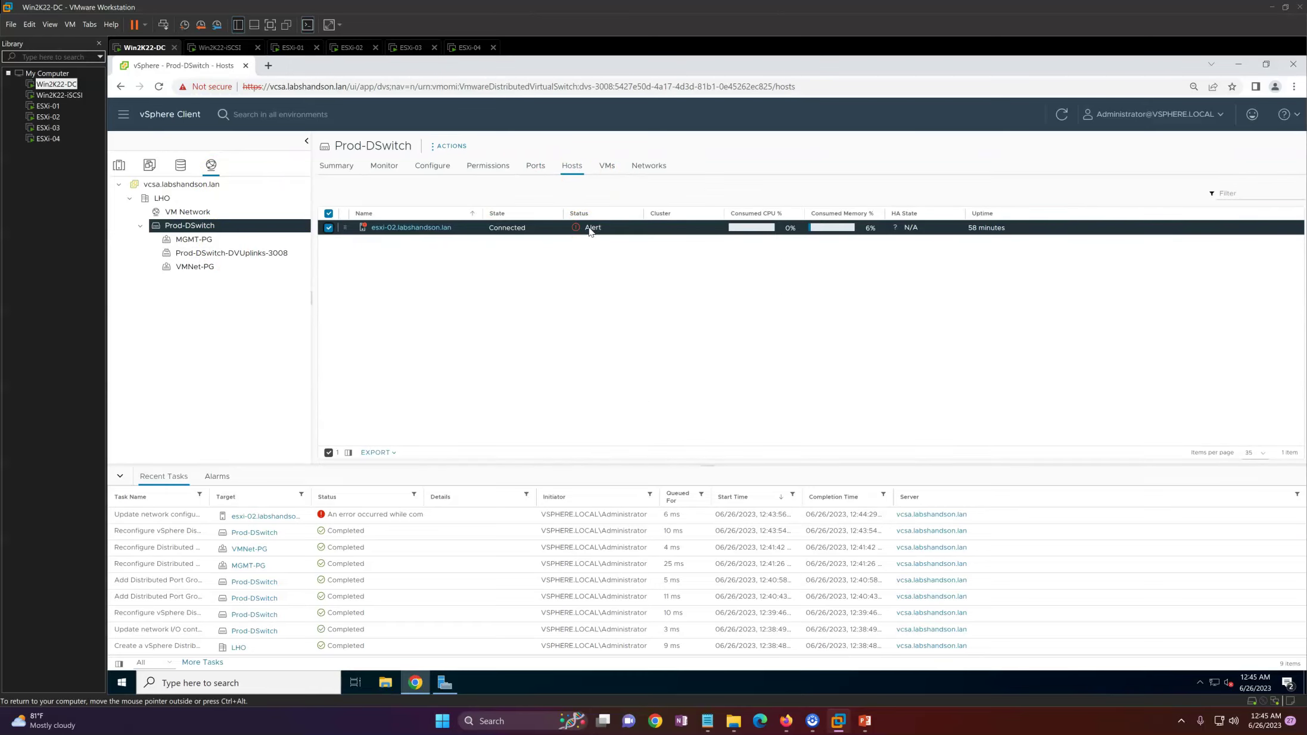
right_click(393, 232)
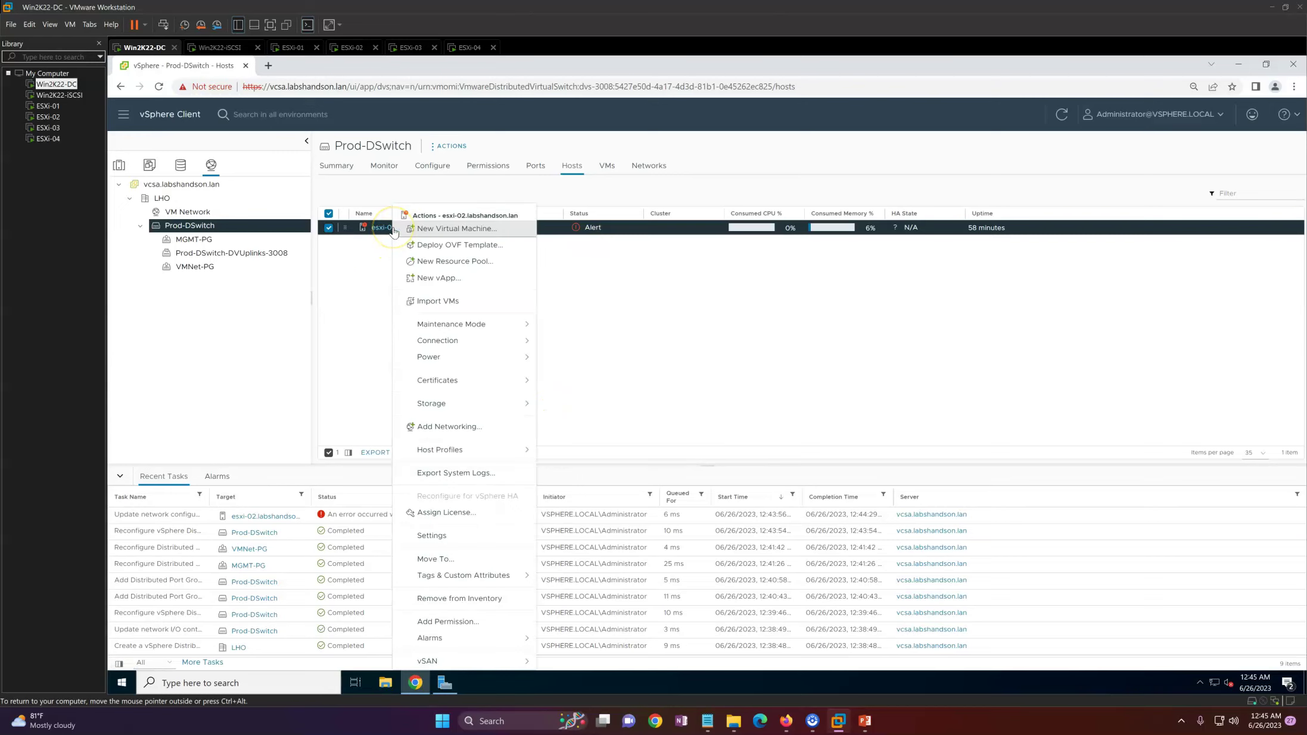
left_click(446, 599)
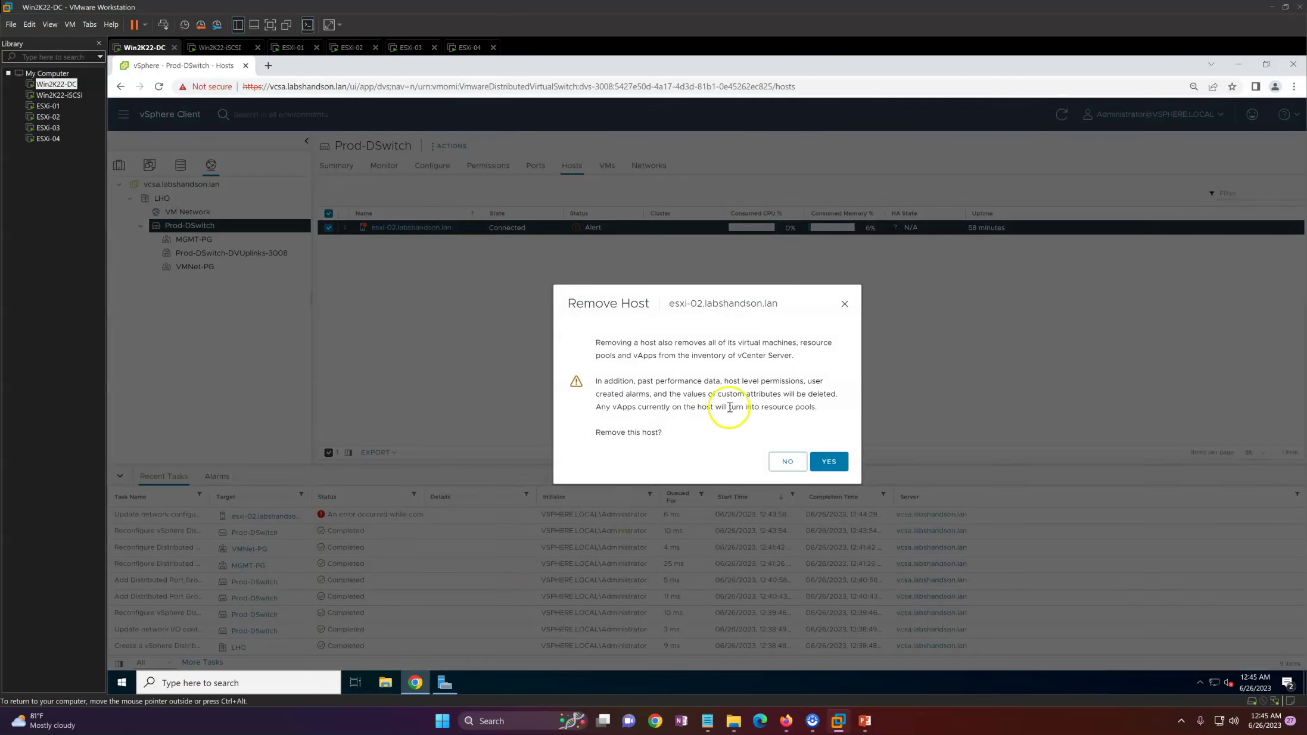
left_click_drag(603, 343, 803, 343)
left_click(836, 469)
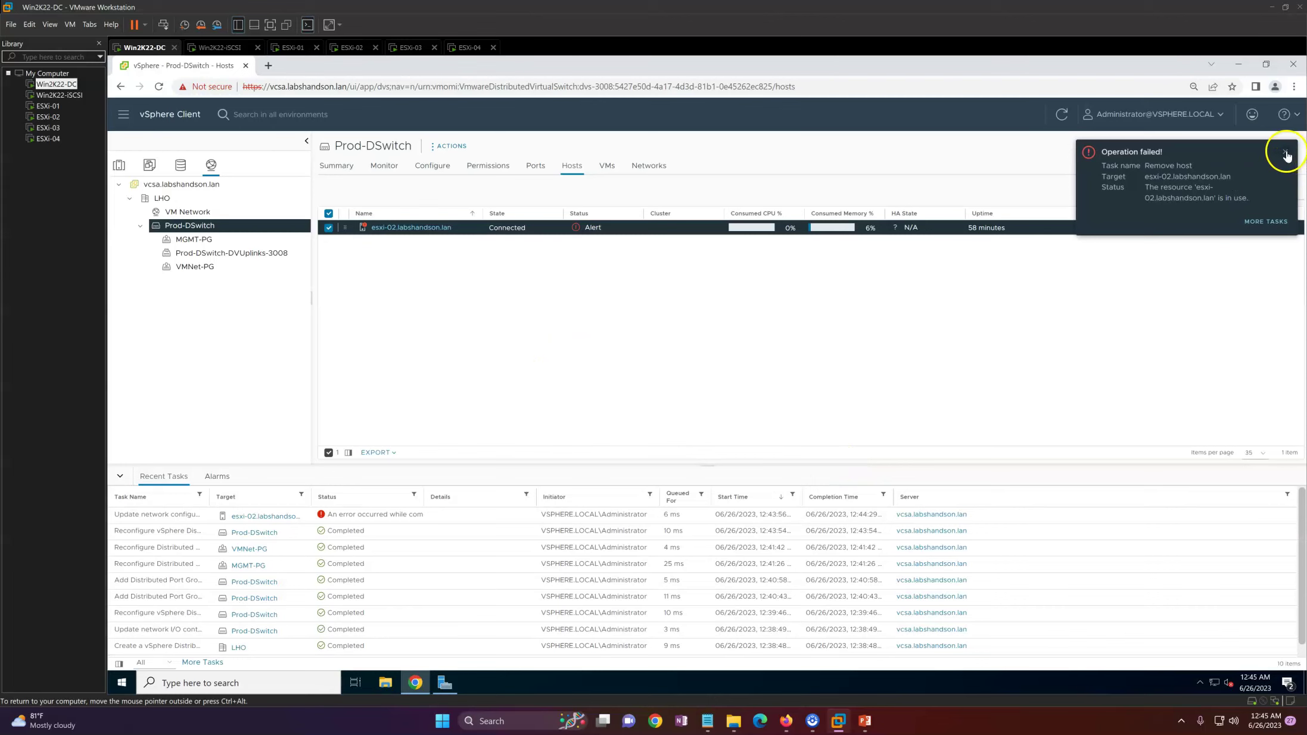
left_click(1285, 153)
Return to the host inventory, show the summary of esxi-02.labshandson.lan and collapse the recent tasks
left_click(119, 165)
left_click(182, 225)
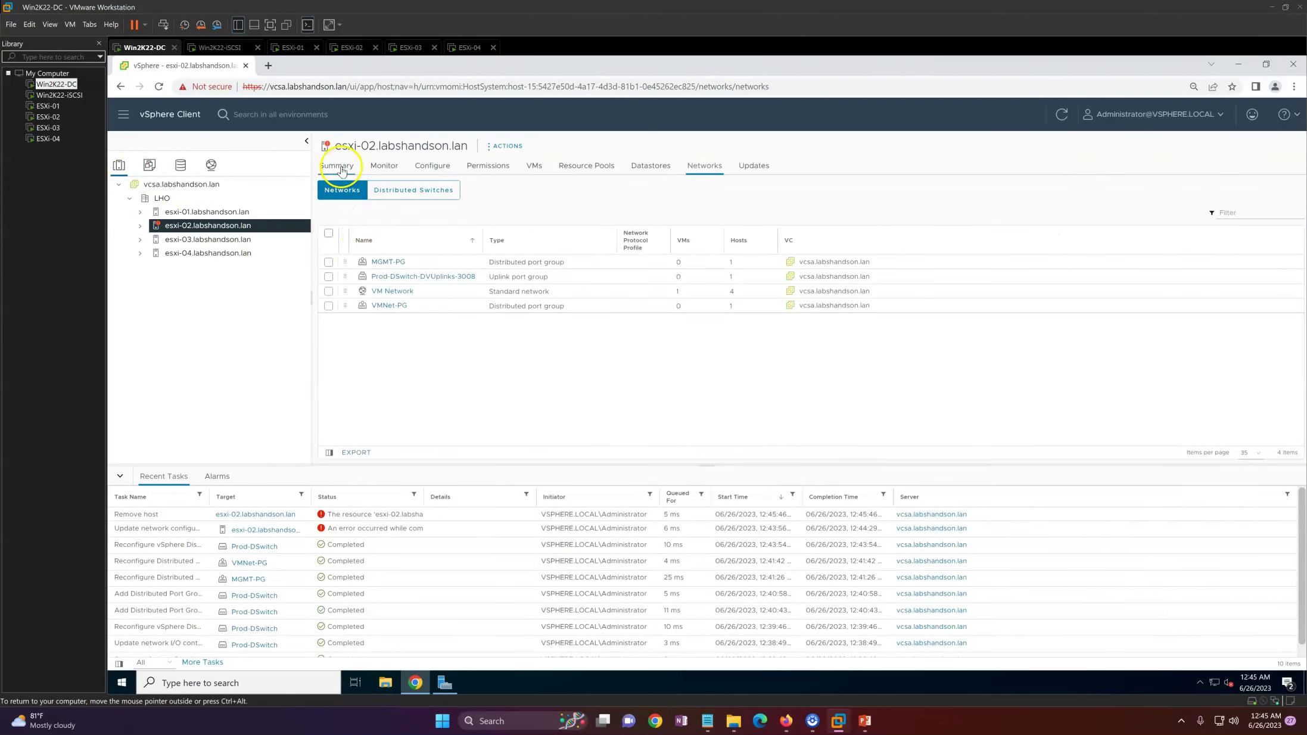
left_click(342, 169)
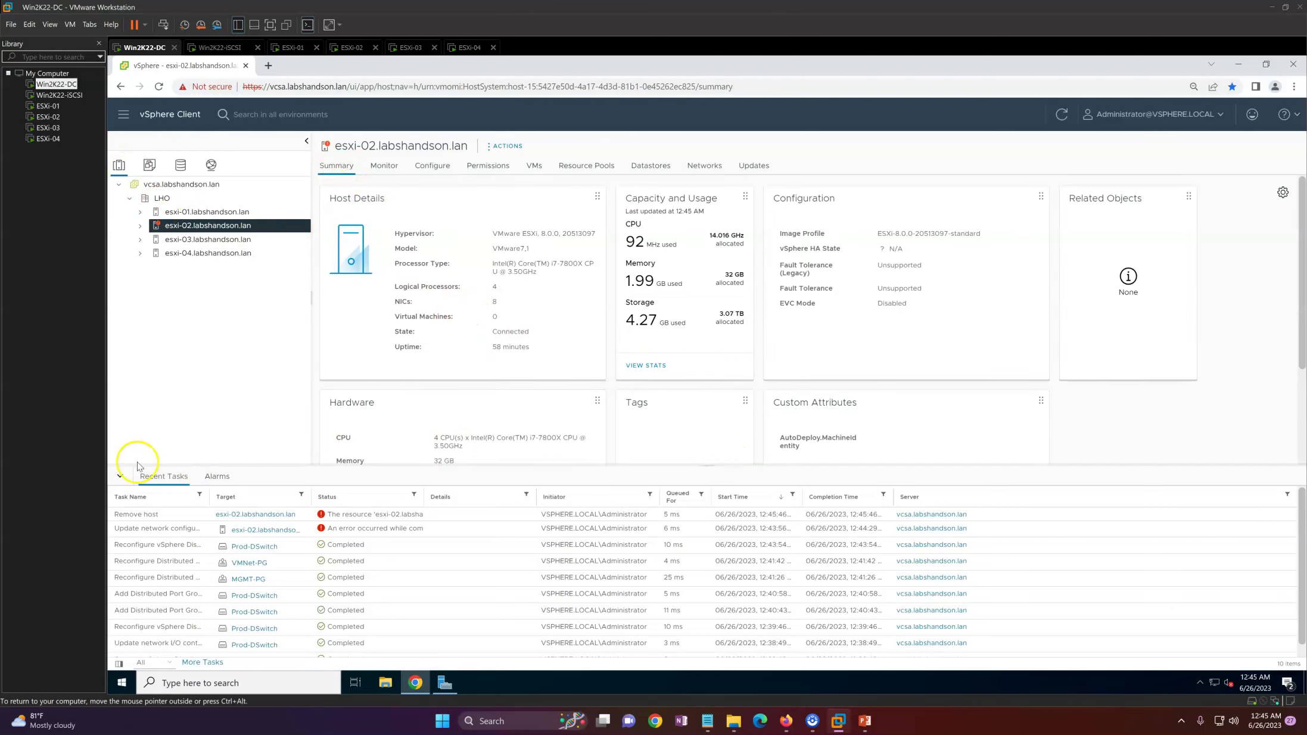
left_click(120, 477)
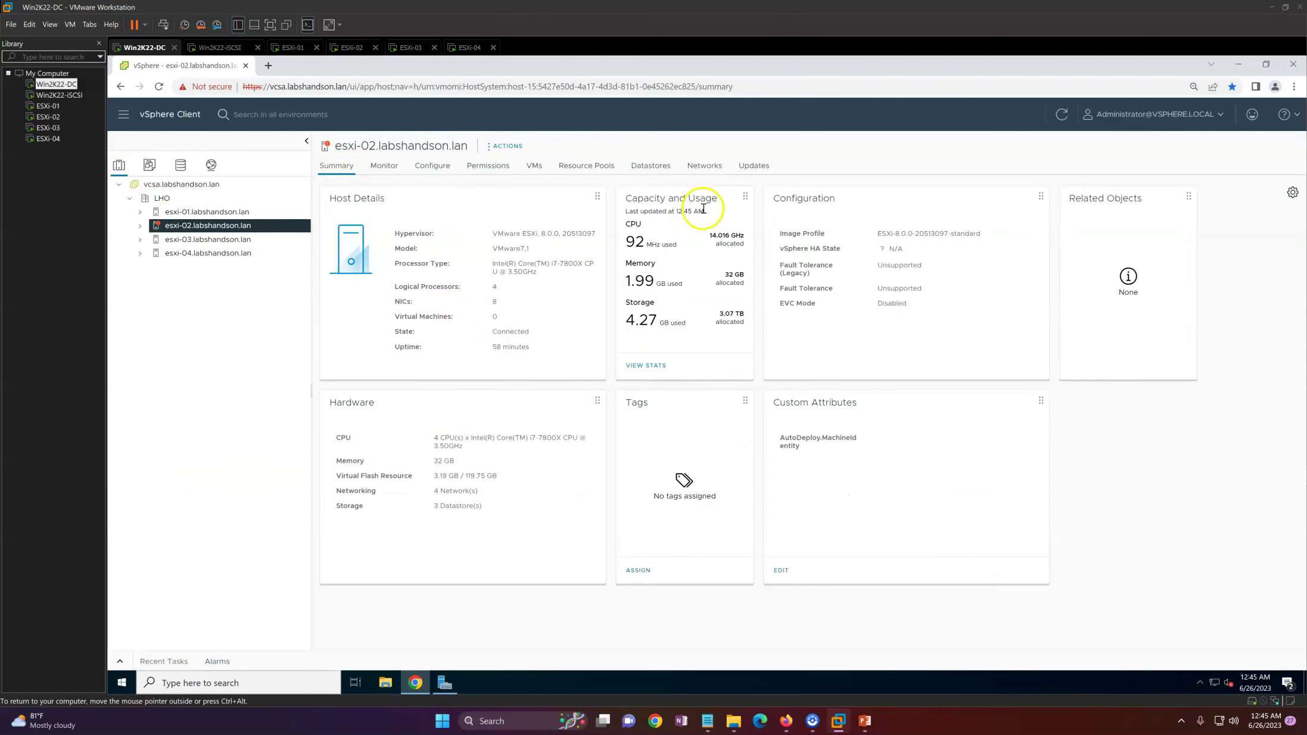
Examine the networks and distributed switches of esxi-02.labshandson.lan, then return to the host's summary
left_click(655, 169)
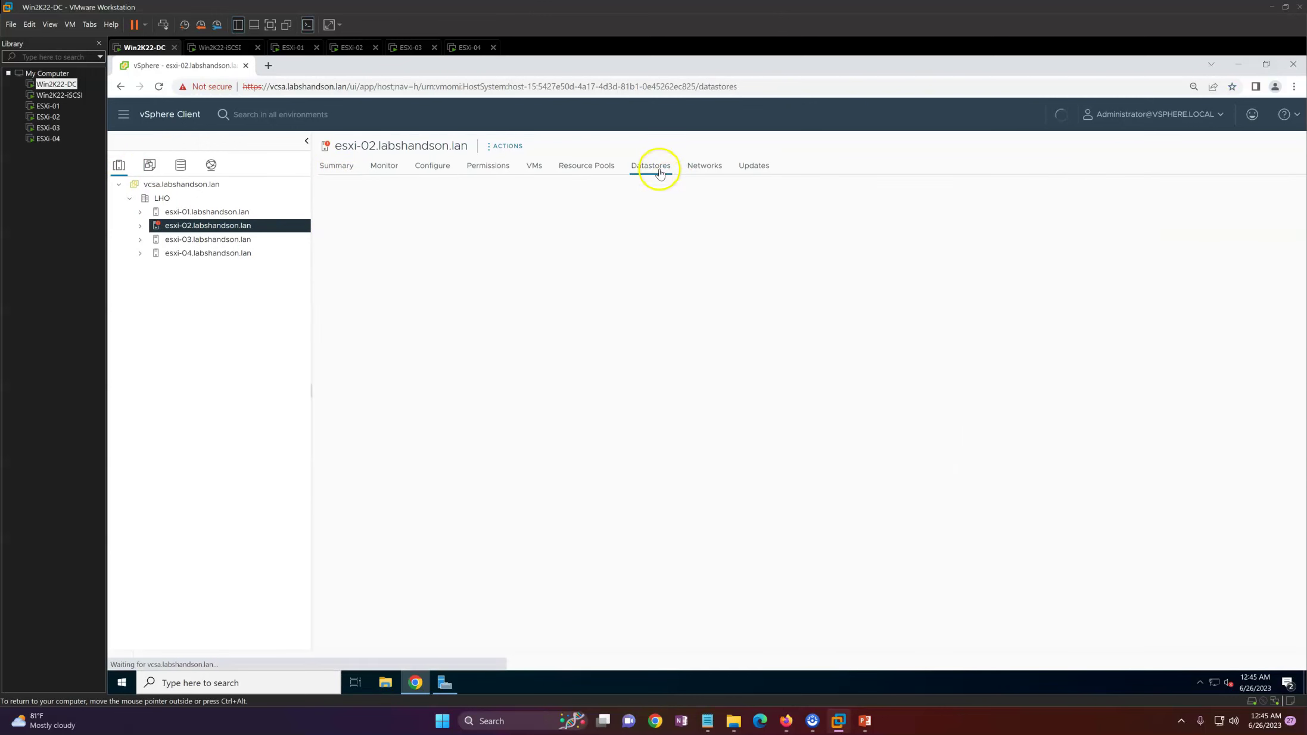
left_click(699, 171)
left_click(408, 197)
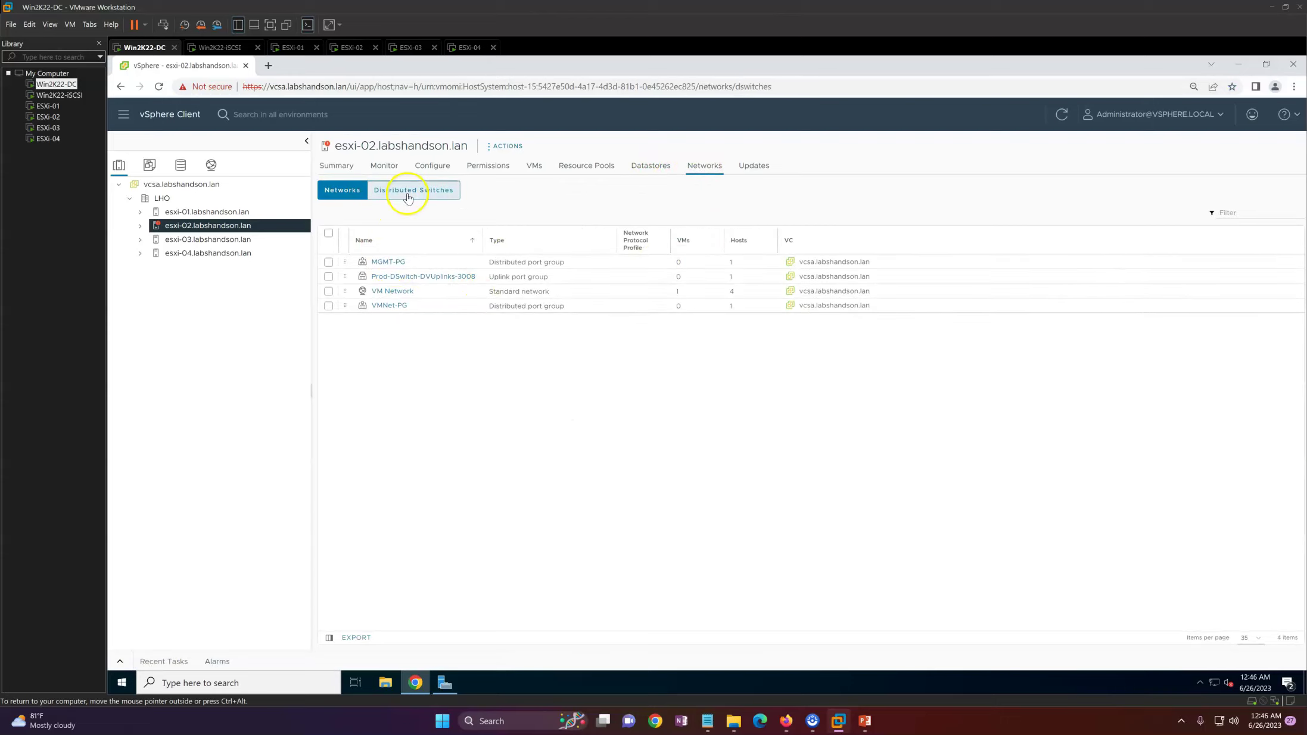
left_click(349, 189)
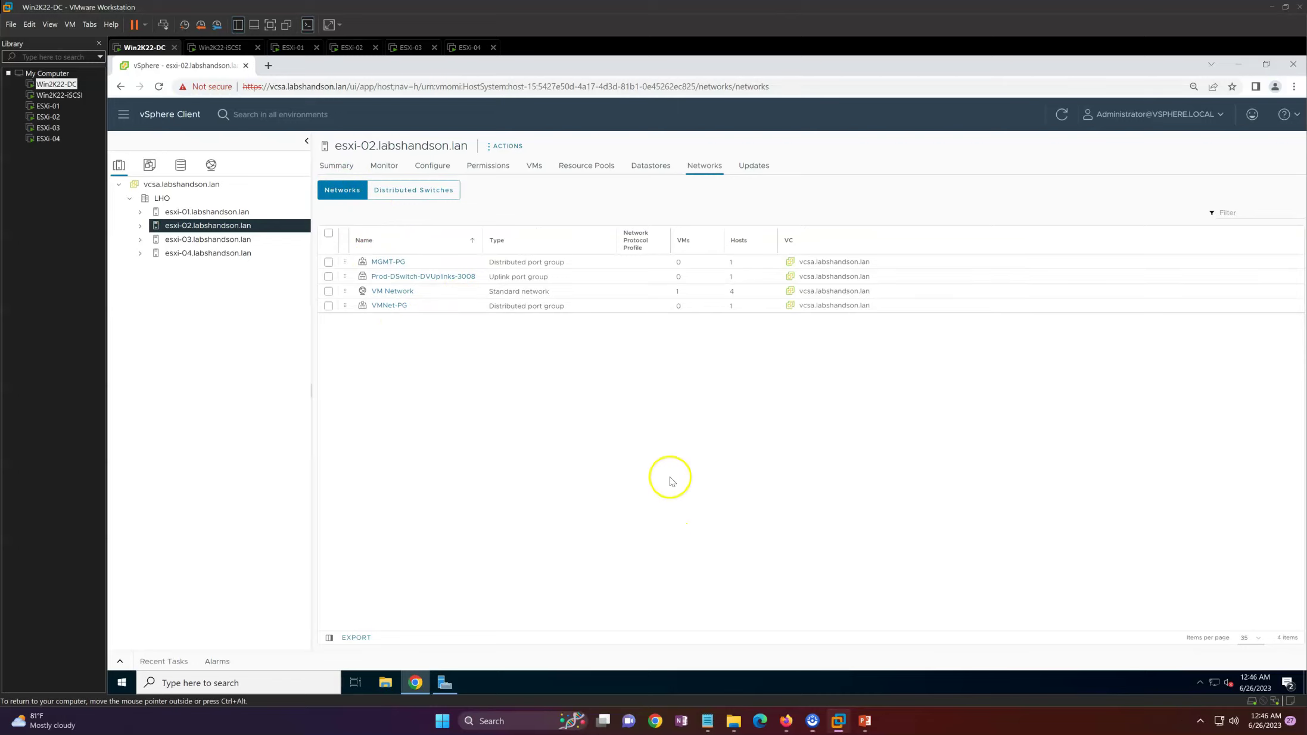
left_click(338, 168)
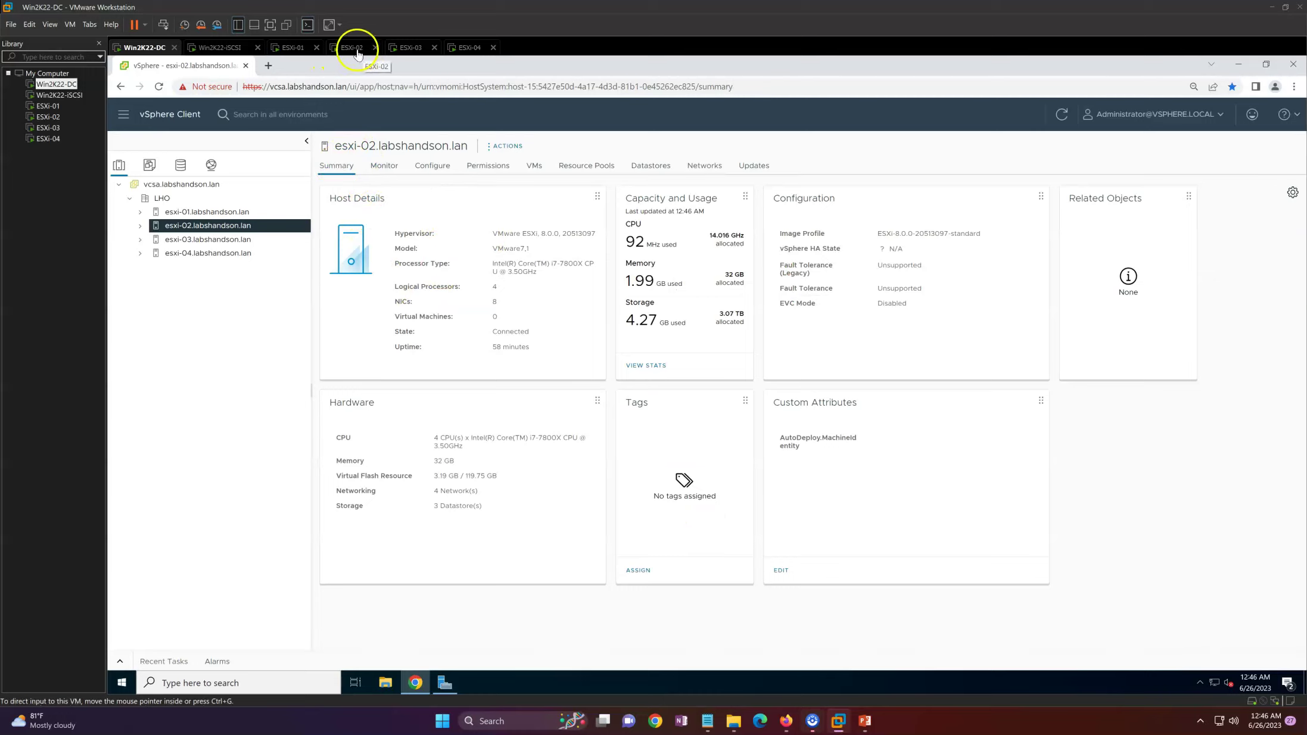
Open the virtual machine settings of ESXi-03 in VMware Workstation and connect Network Adapter 2 to VMnet0
left_click(410, 47)
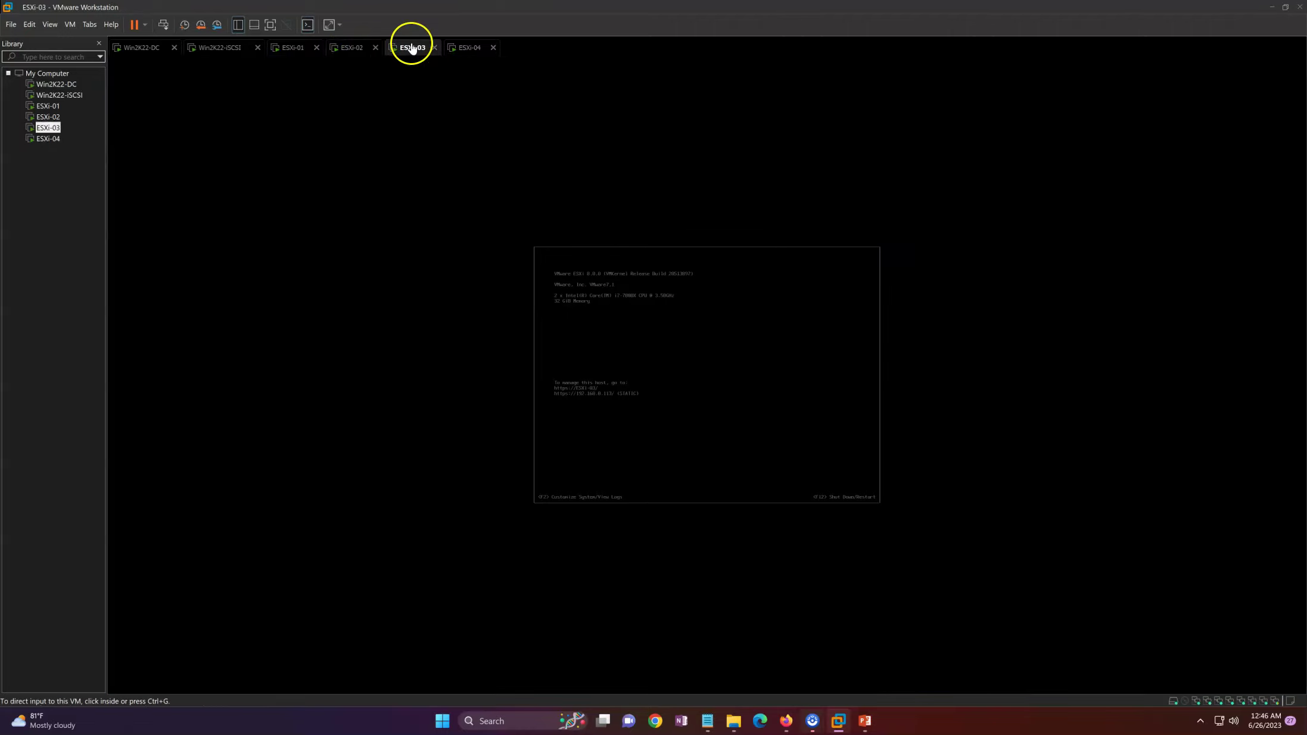
right_click(410, 47)
left_click(446, 202)
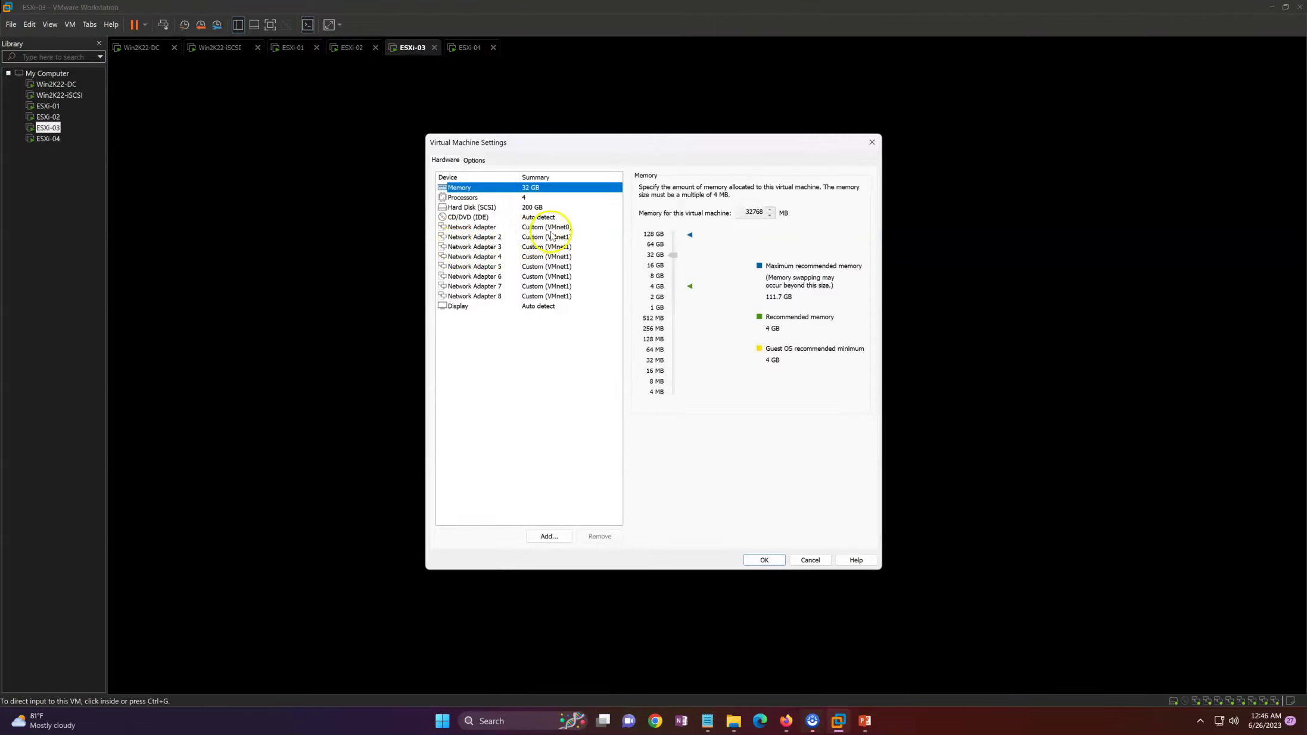
left_click(560, 237)
left_click(684, 298)
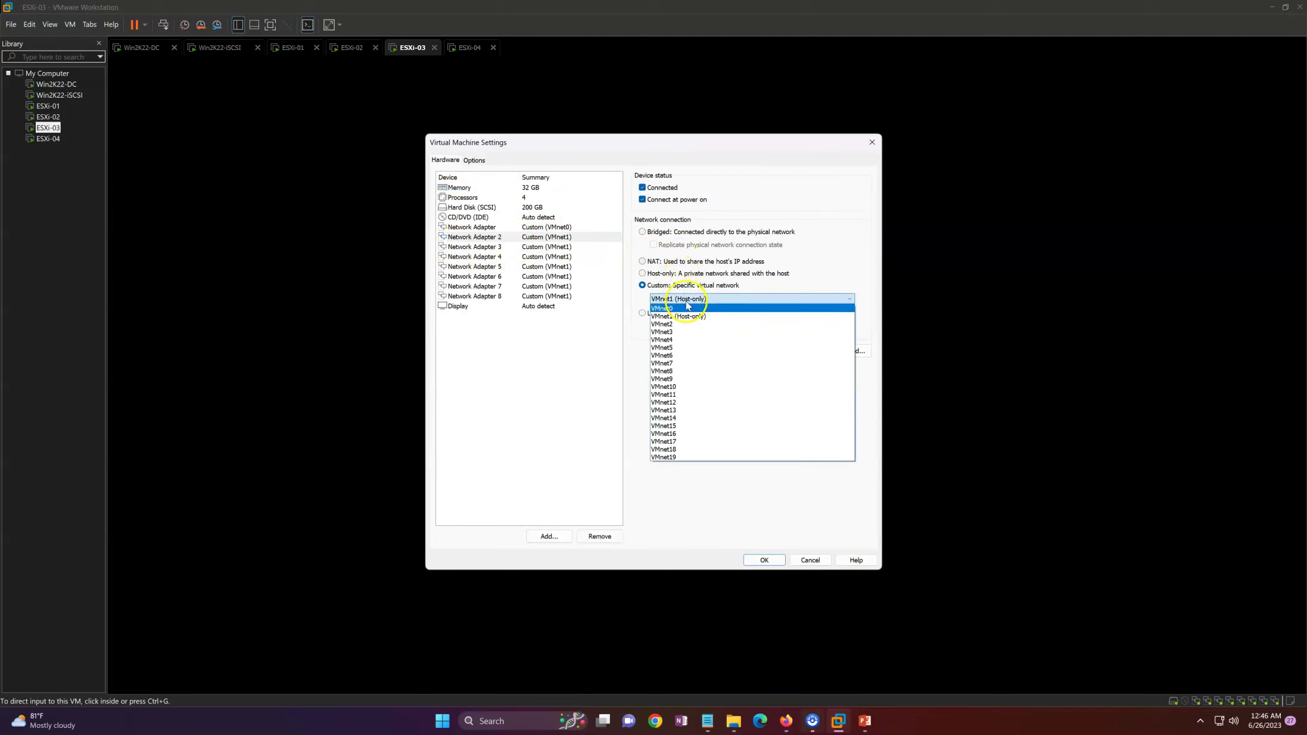
left_click(679, 307)
Connect Network Adapters 3 and 4 of ESXi-03 to VMnet0 and save the virtual machine settings
left_click(568, 257)
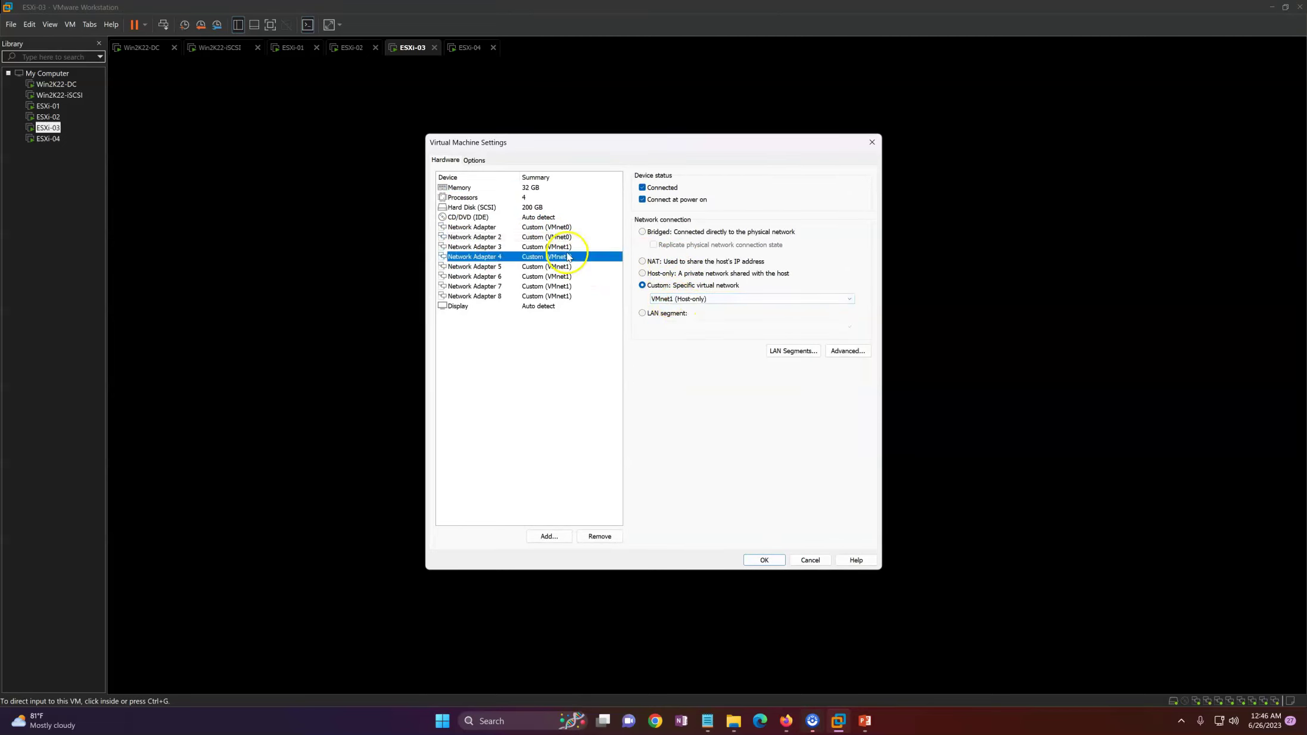
left_click(669, 298)
left_click(679, 307)
left_click(576, 256)
left_click(670, 298)
left_click(679, 307)
left_click(570, 266)
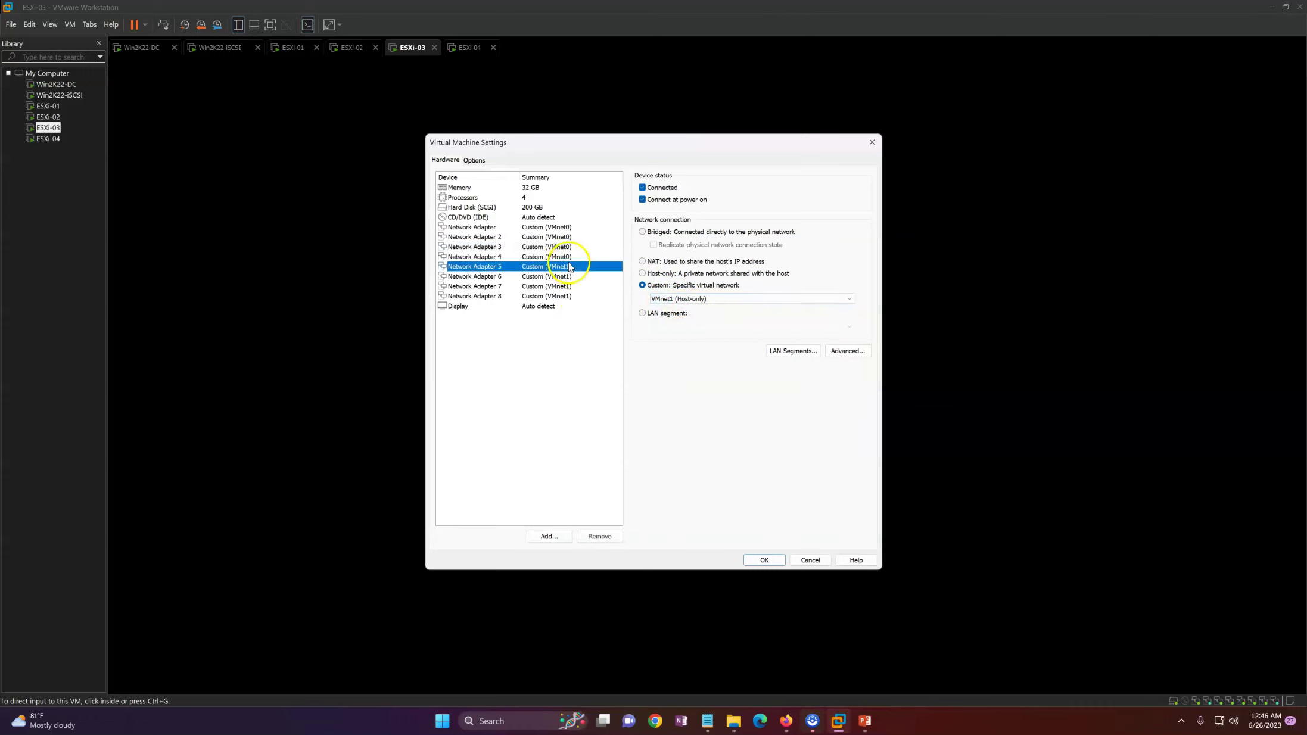
left_click(757, 561)
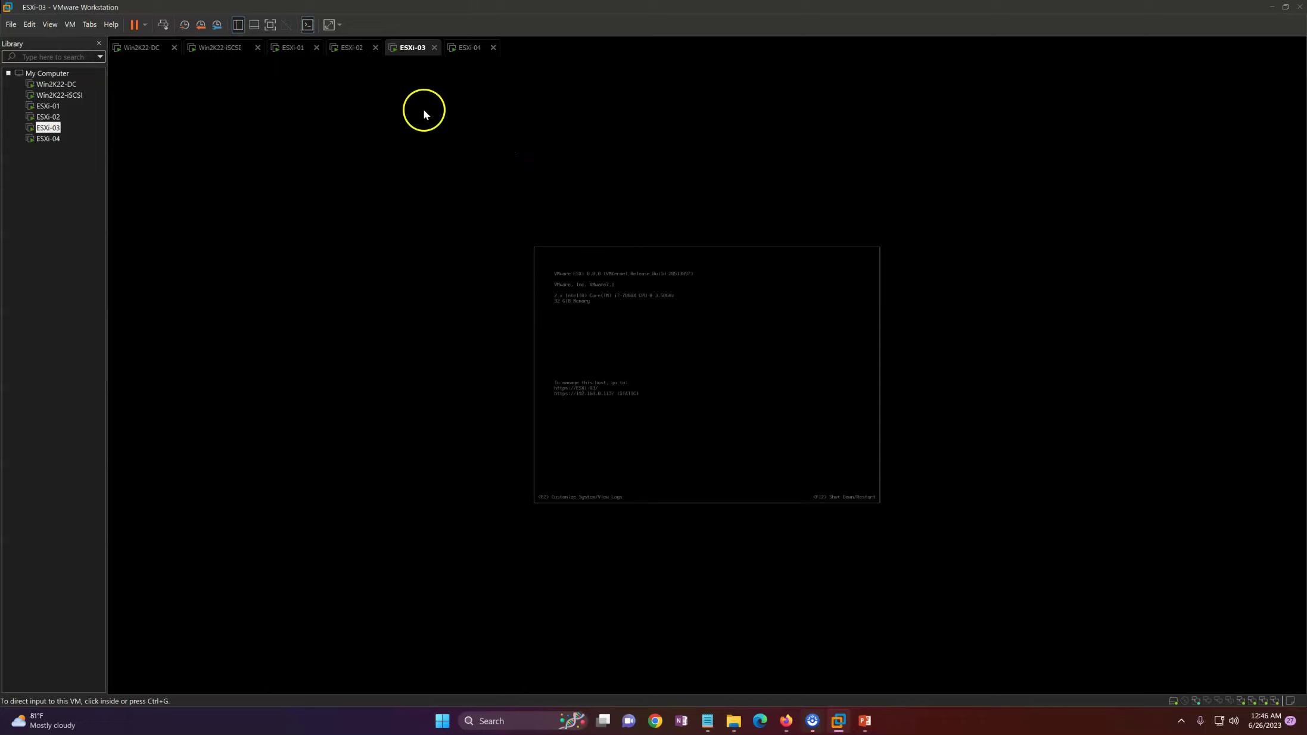
Open the virtual machine settings of ESXi-04 and connect Network Adapter 2 to VMnet0
right_click(474, 52)
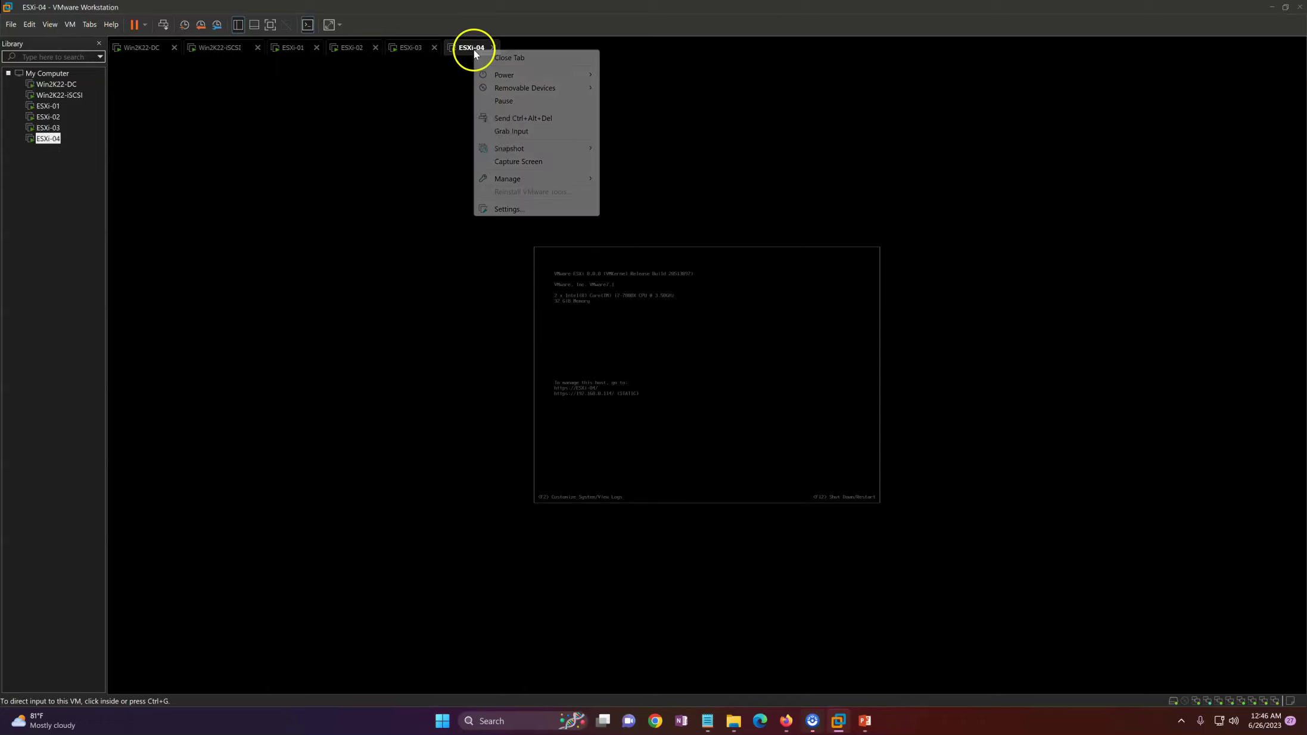
left_click(507, 209)
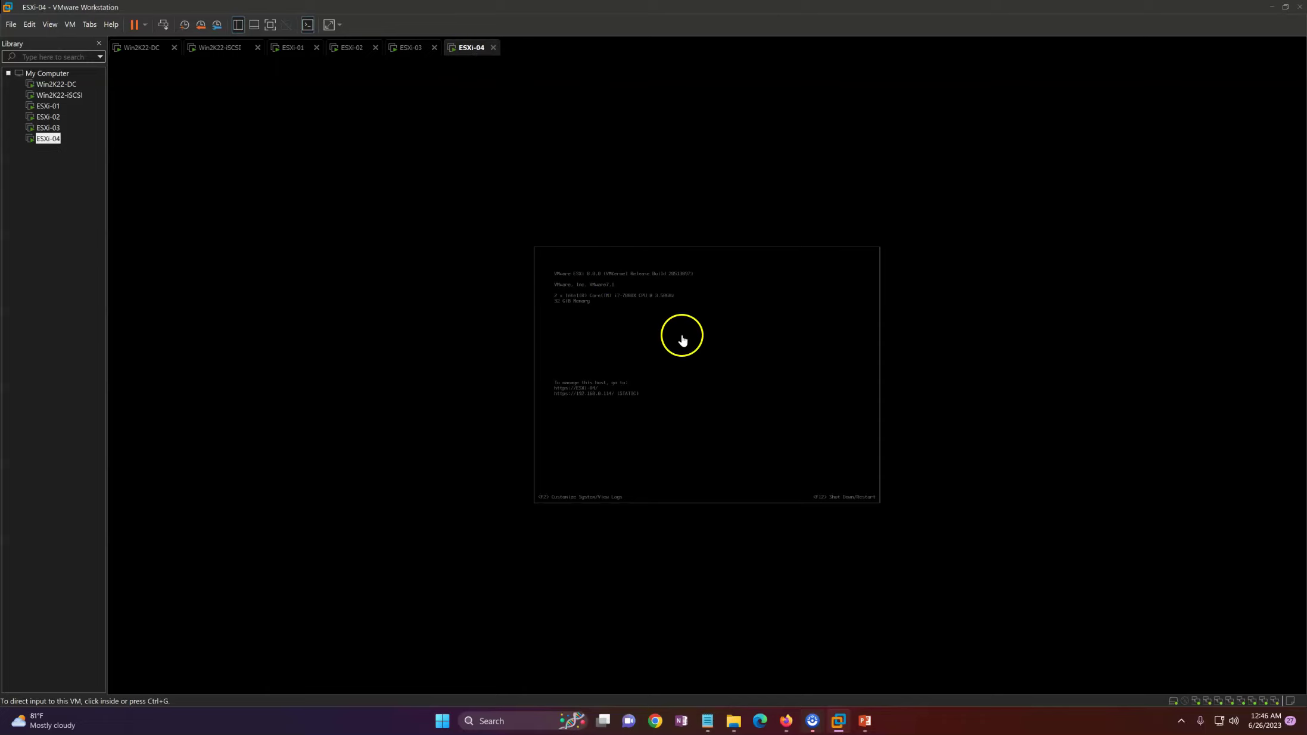
left_click(556, 237)
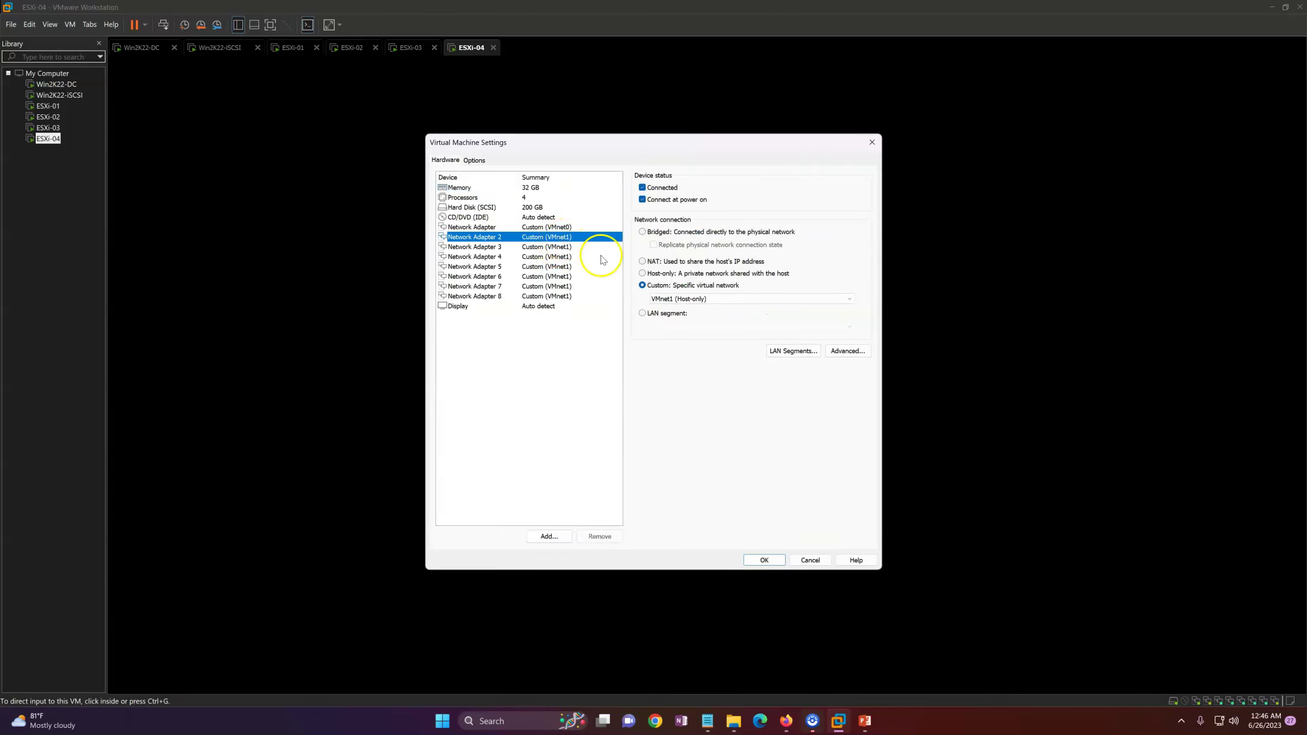
left_click(674, 301)
left_click(679, 310)
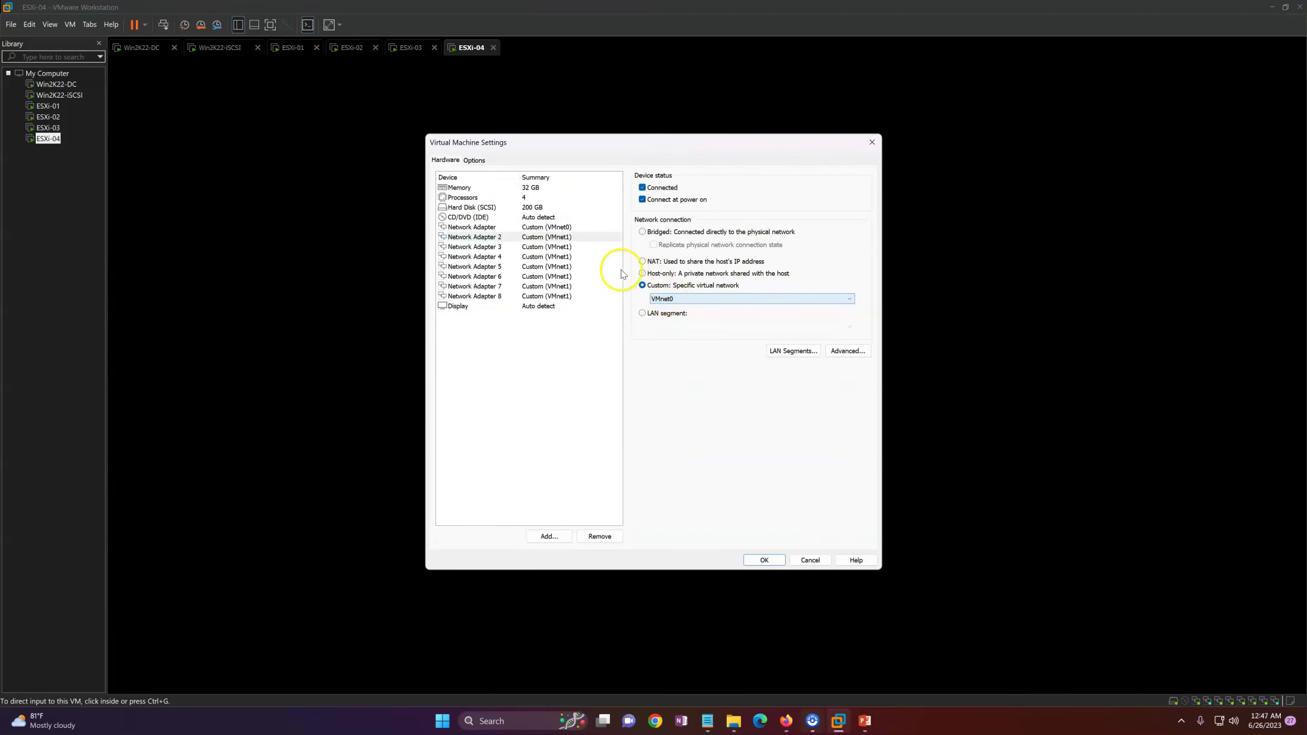
Connect Network Adapters 3 and 4 of ESXi-04 to VMnet0 and save the virtual machine settings
left_click(566, 247)
left_click(679, 300)
left_click(679, 310)
left_click(577, 260)
left_click(679, 300)
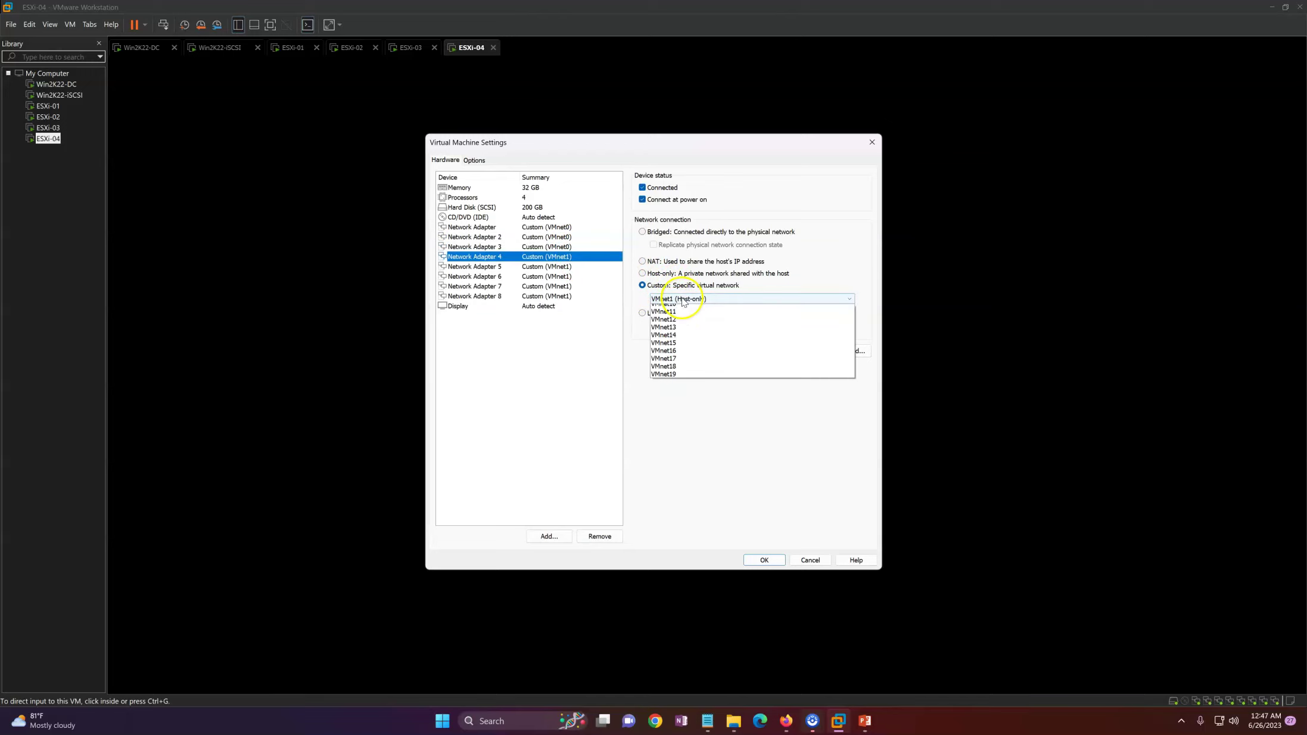
left_click(679, 310)
left_click(578, 267)
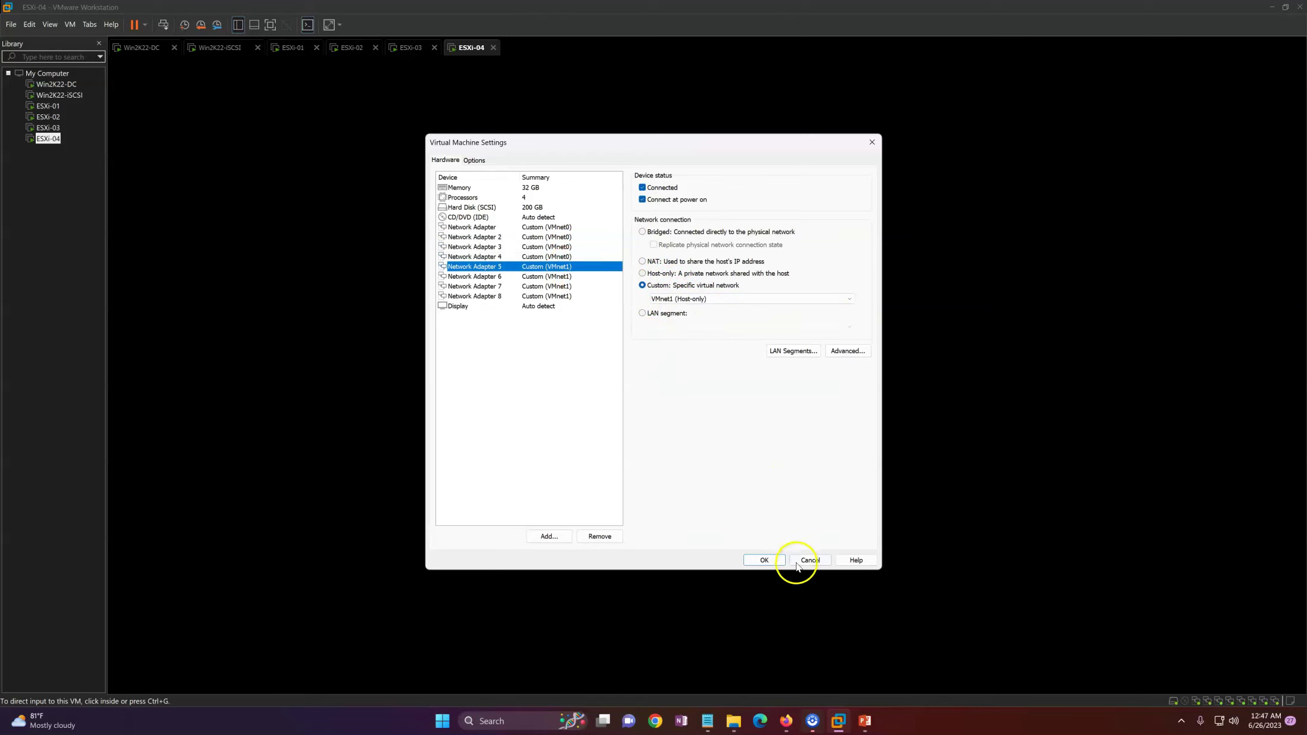
left_click(767, 563)
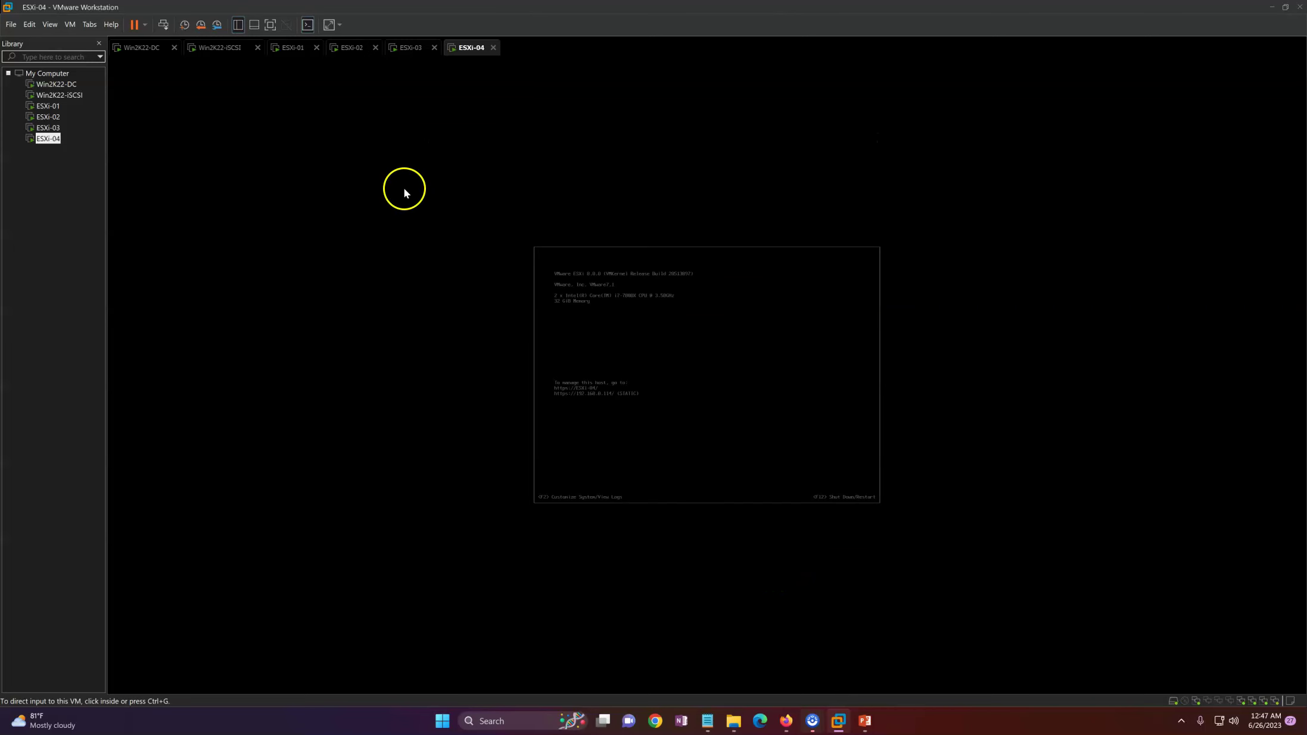
Return to the vSphere Client on Win2K22-DC and show the hosts attached to Prod-DSwitch
left_click(138, 48)
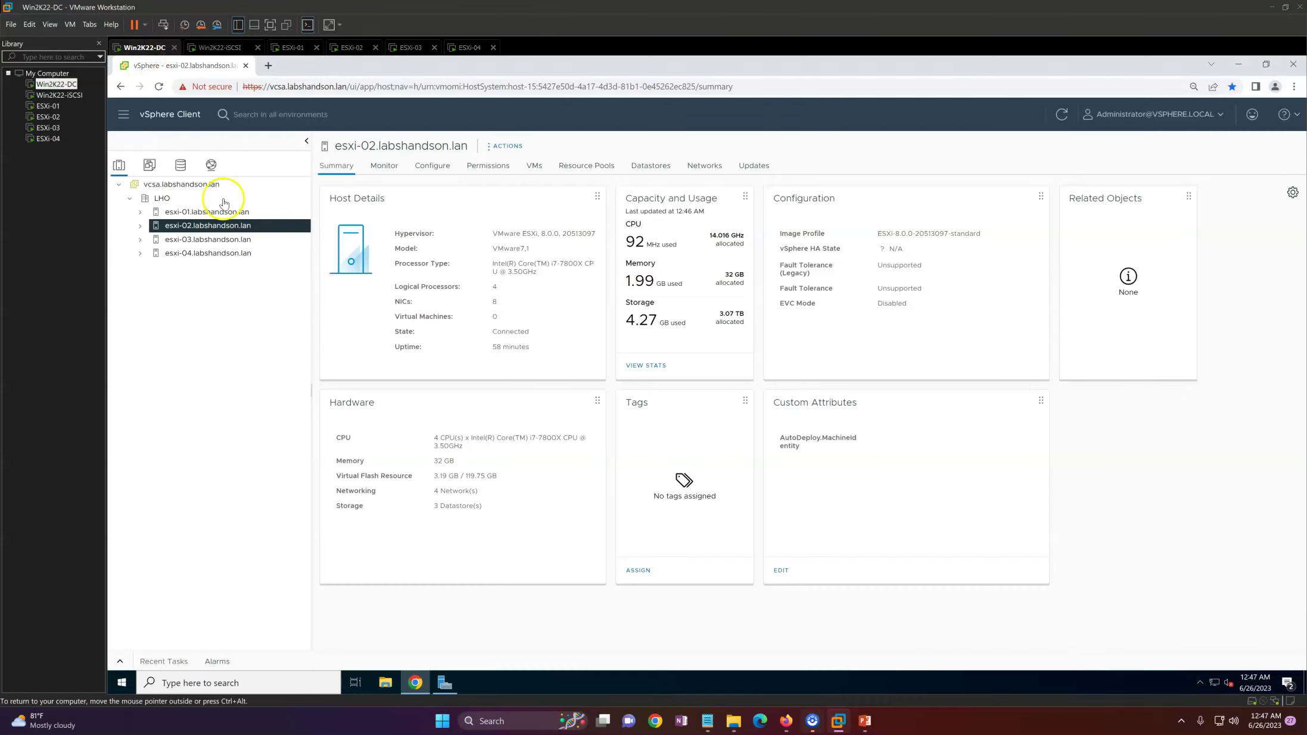
left_click(211, 164)
left_click(203, 225)
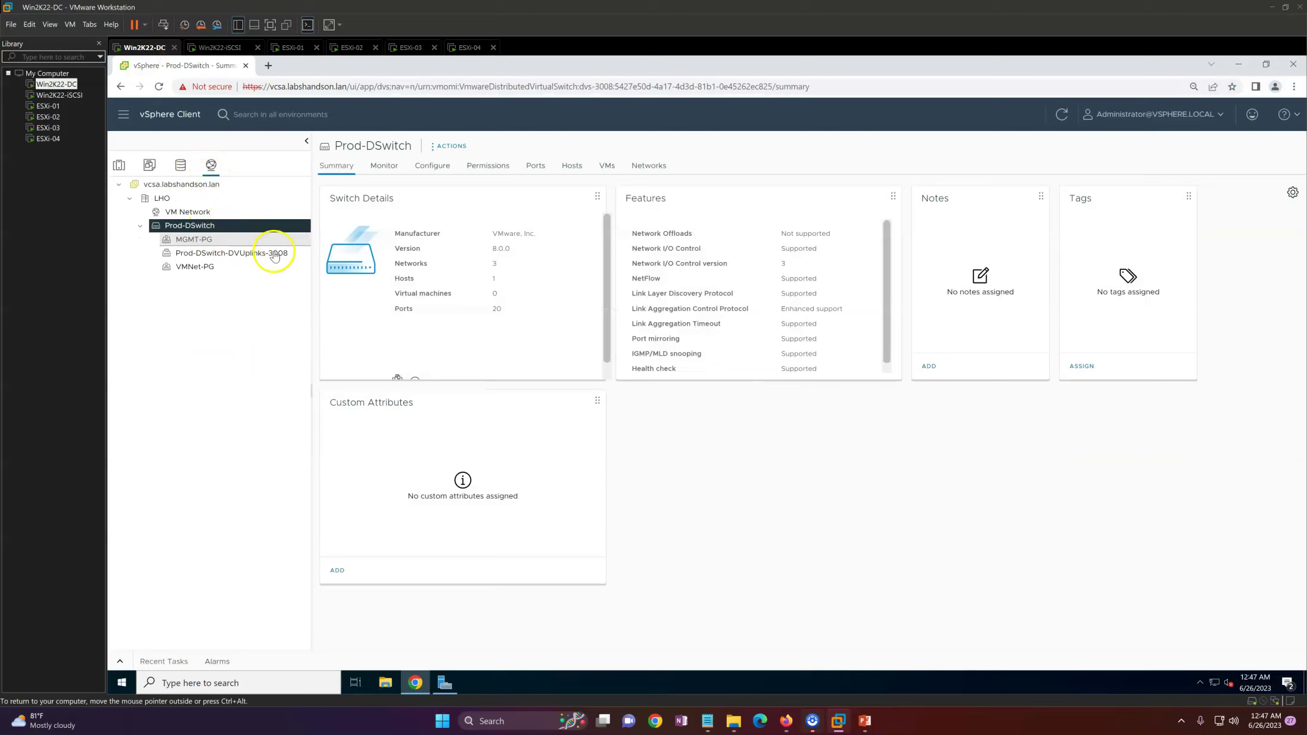
left_click(572, 165)
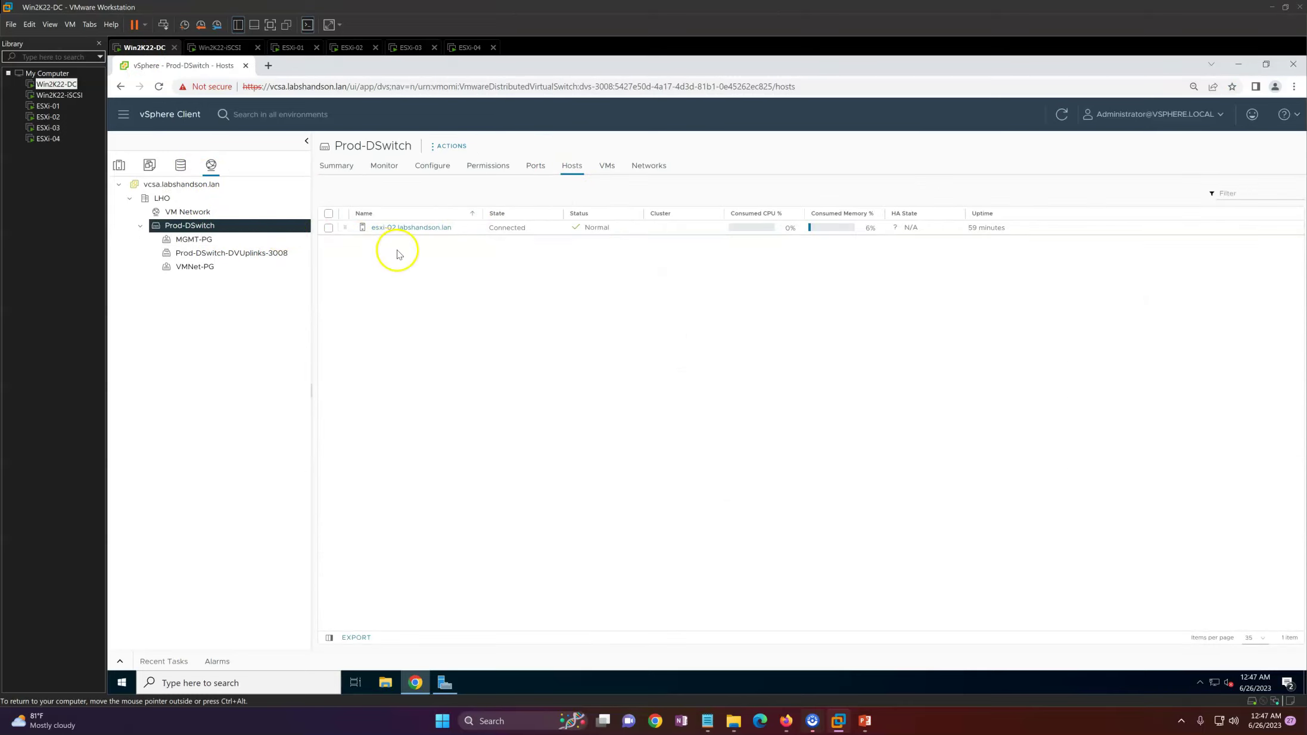
Start adding hosts to Prod-DSwitch and select esxi-03.labshandson.lan and esxi-04.labshandson.lan
right_click(240, 225)
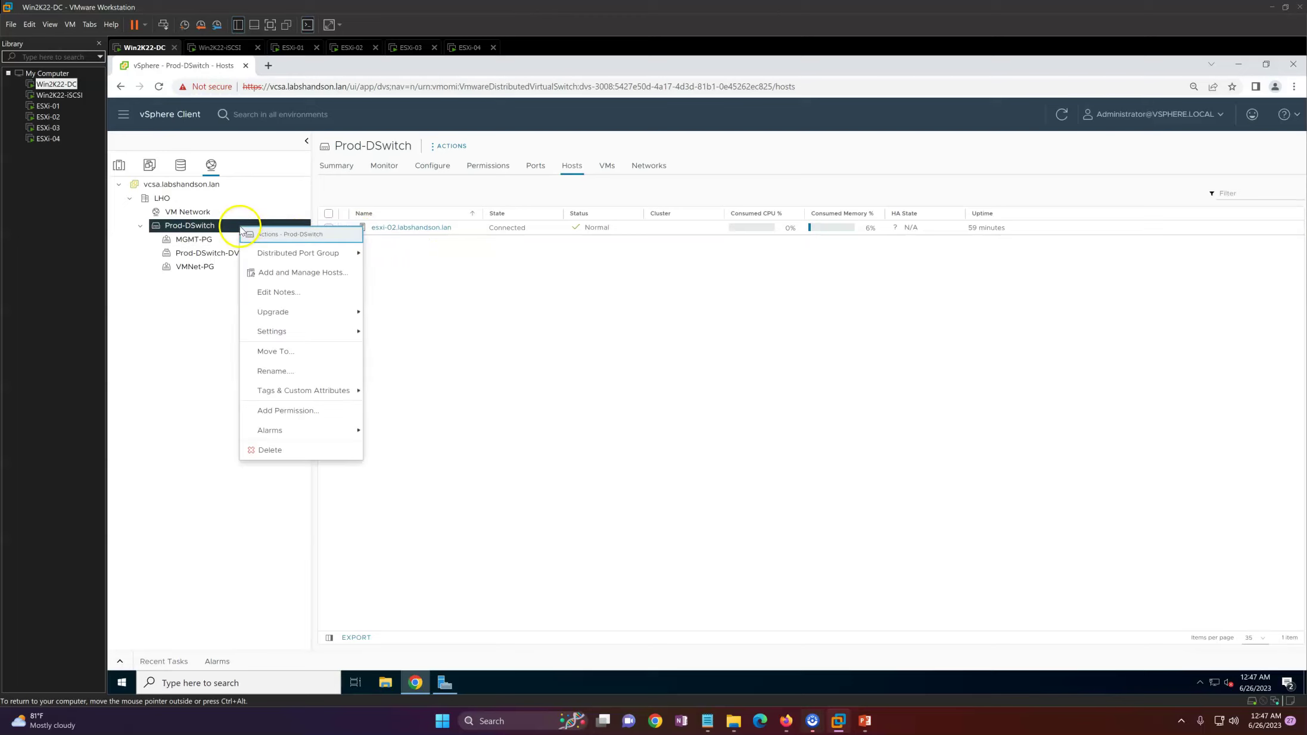
left_click(291, 273)
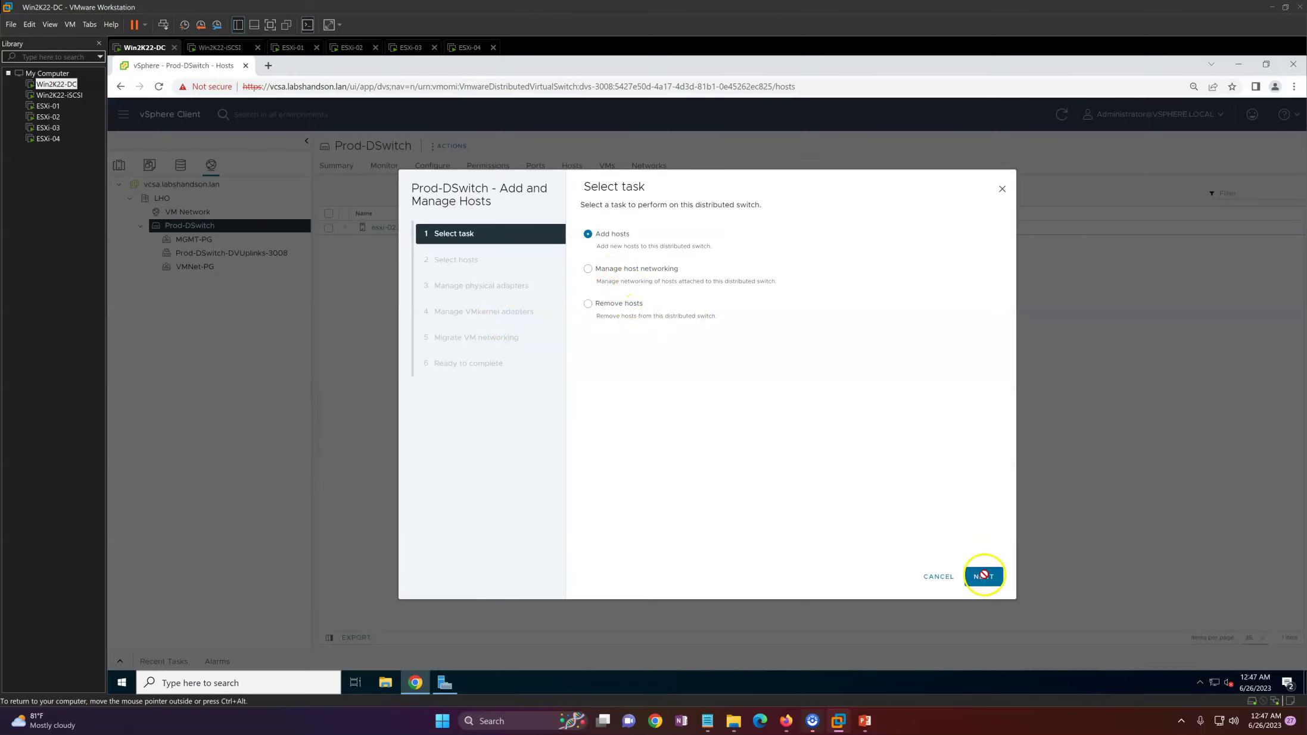
left_click(982, 573)
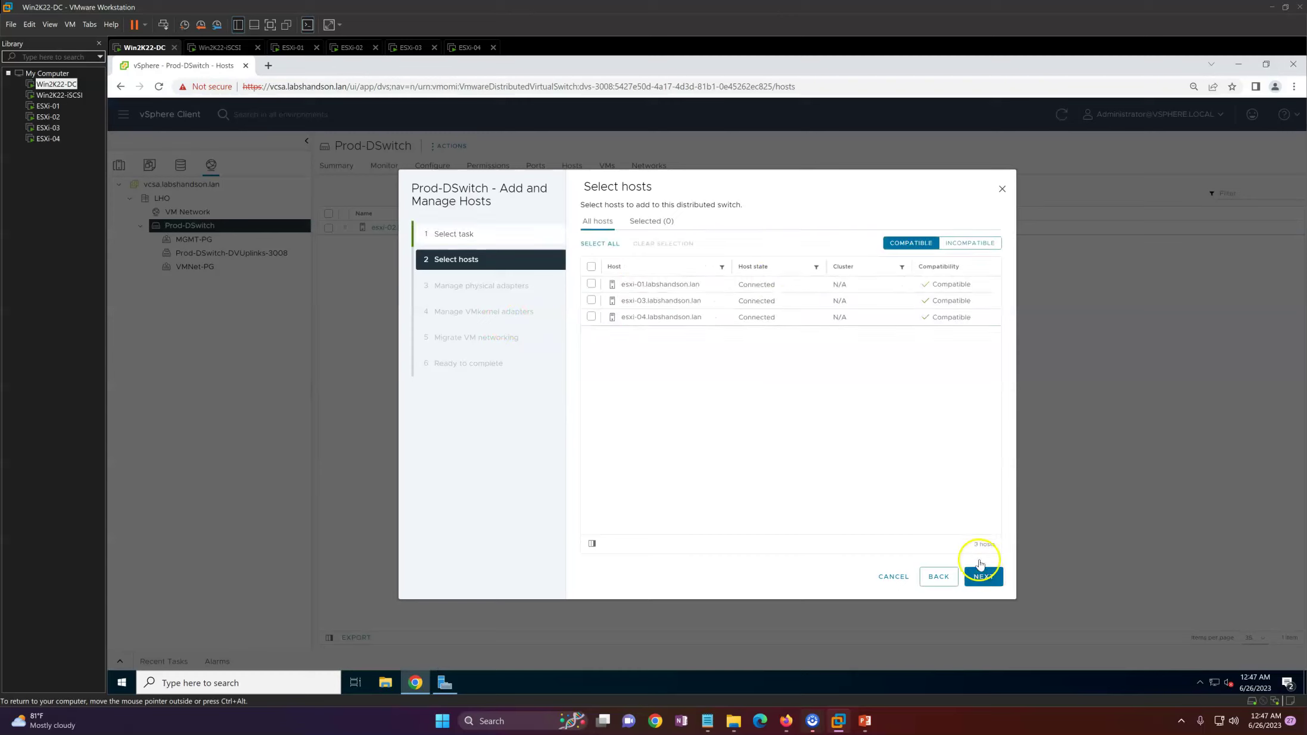
left_click(591, 302)
left_click(592, 316)
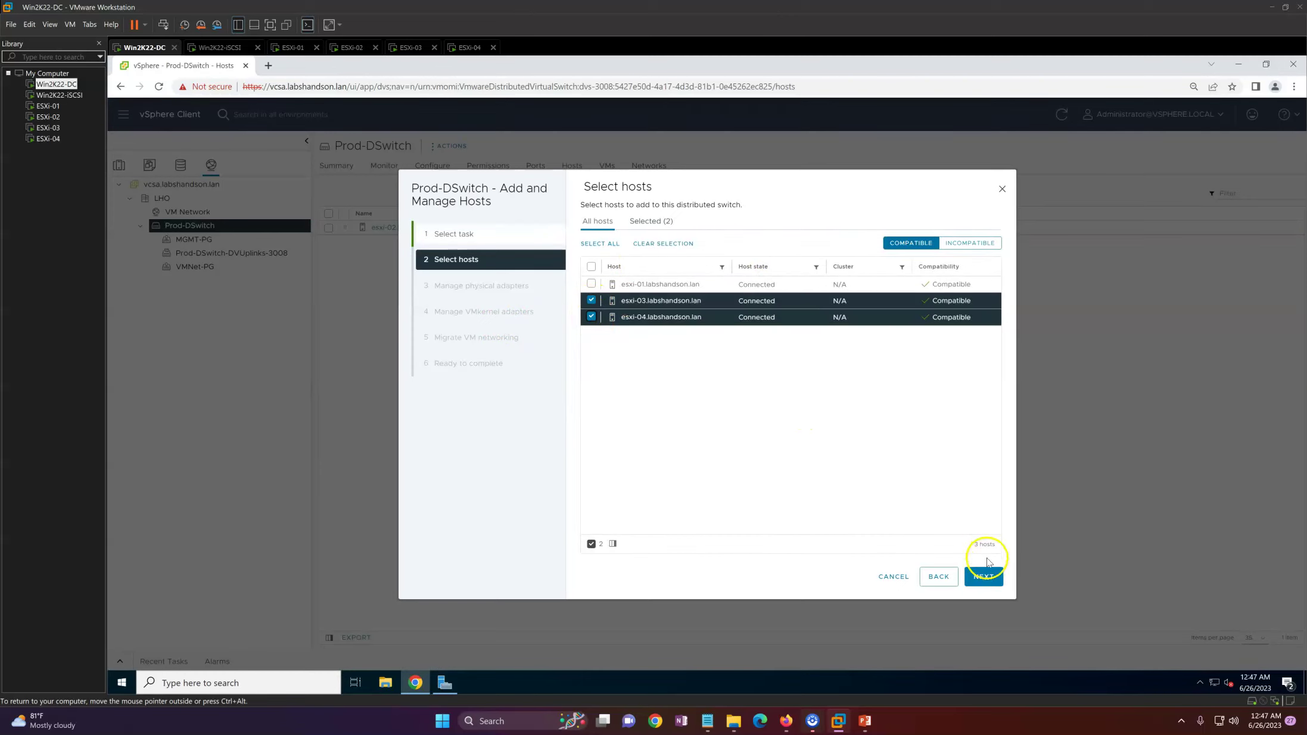
left_click(982, 575)
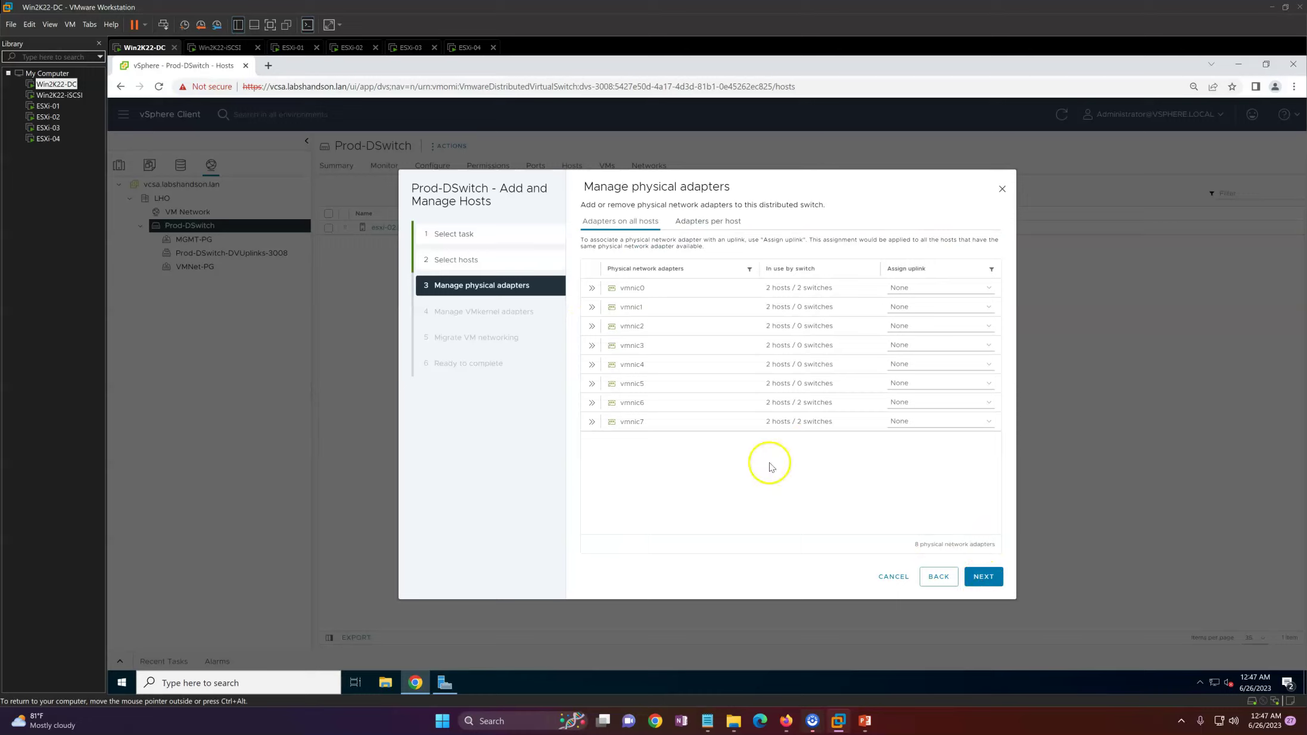
Assign vmnic0 to uplink MGMT-1 and vmnic1 to uplink MGMT-2 on all the selected hosts
left_click(918, 287)
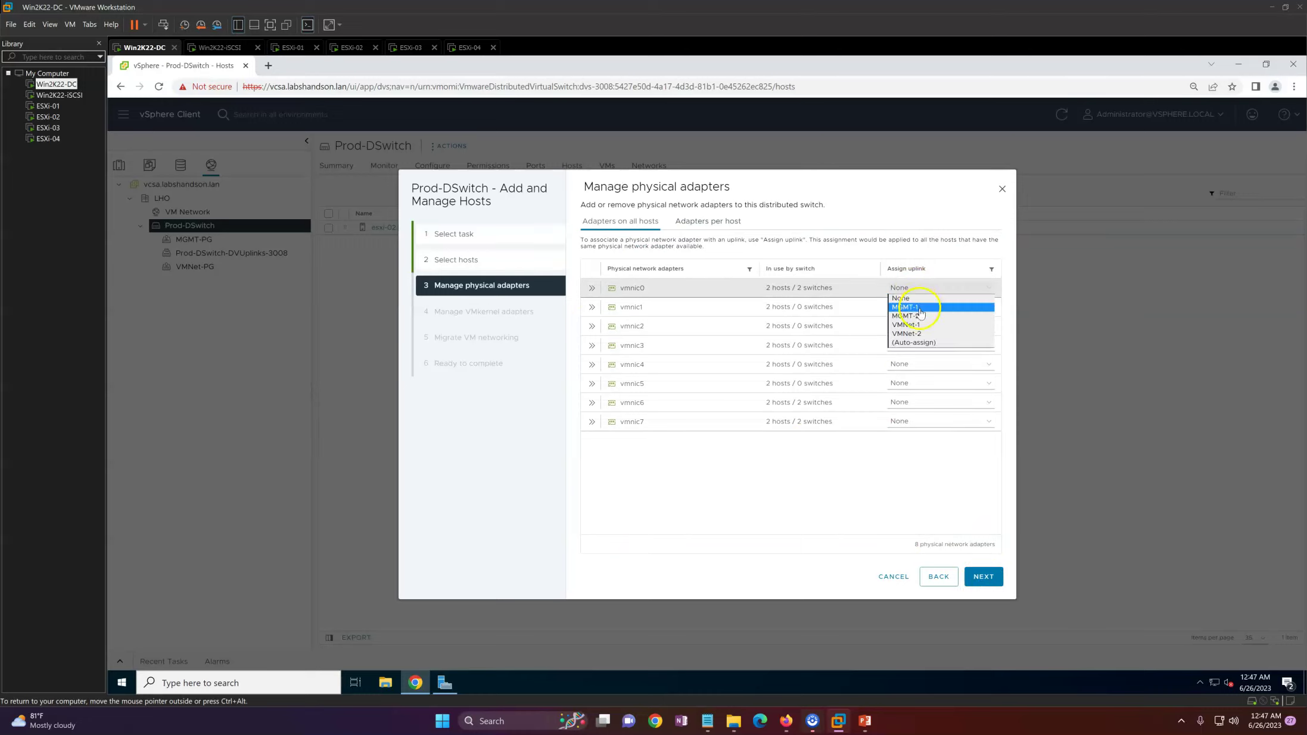
left_click(921, 307)
left_click(920, 307)
left_click(927, 325)
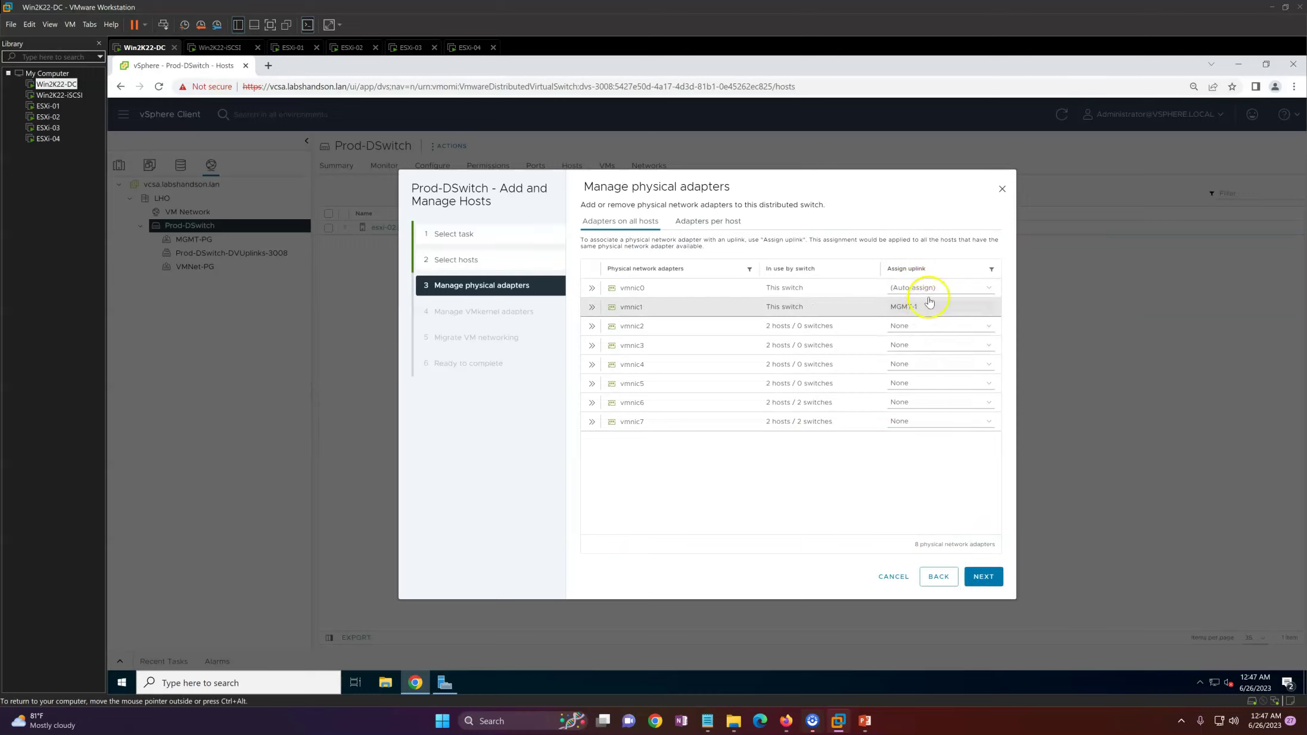
left_click(929, 288)
left_click(924, 308)
left_click(923, 308)
left_click(926, 336)
Assign vmnic2 to uplink VMNet-1 and vmnic3 to uplink VMNet-2, and continue to the VMkernel adapters
left_click(926, 326)
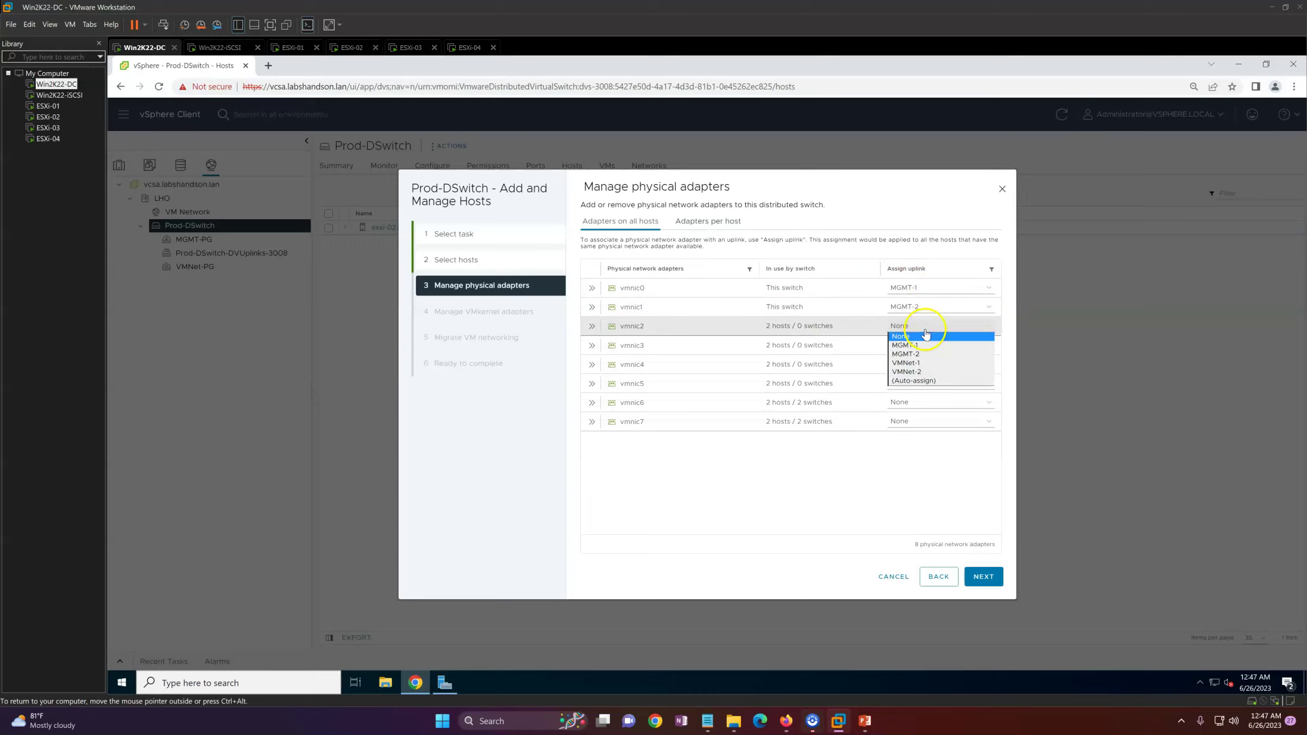
left_click(934, 364)
left_click(934, 344)
left_click(940, 391)
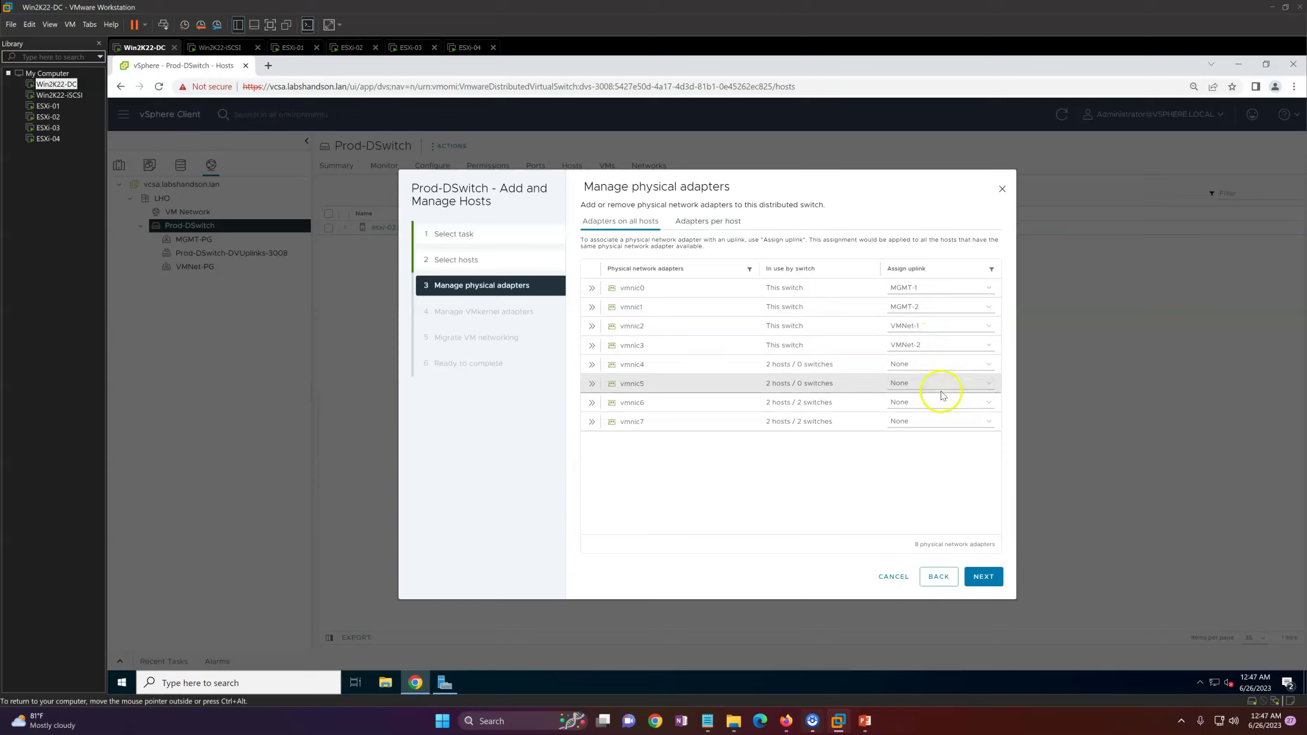
left_click(980, 577)
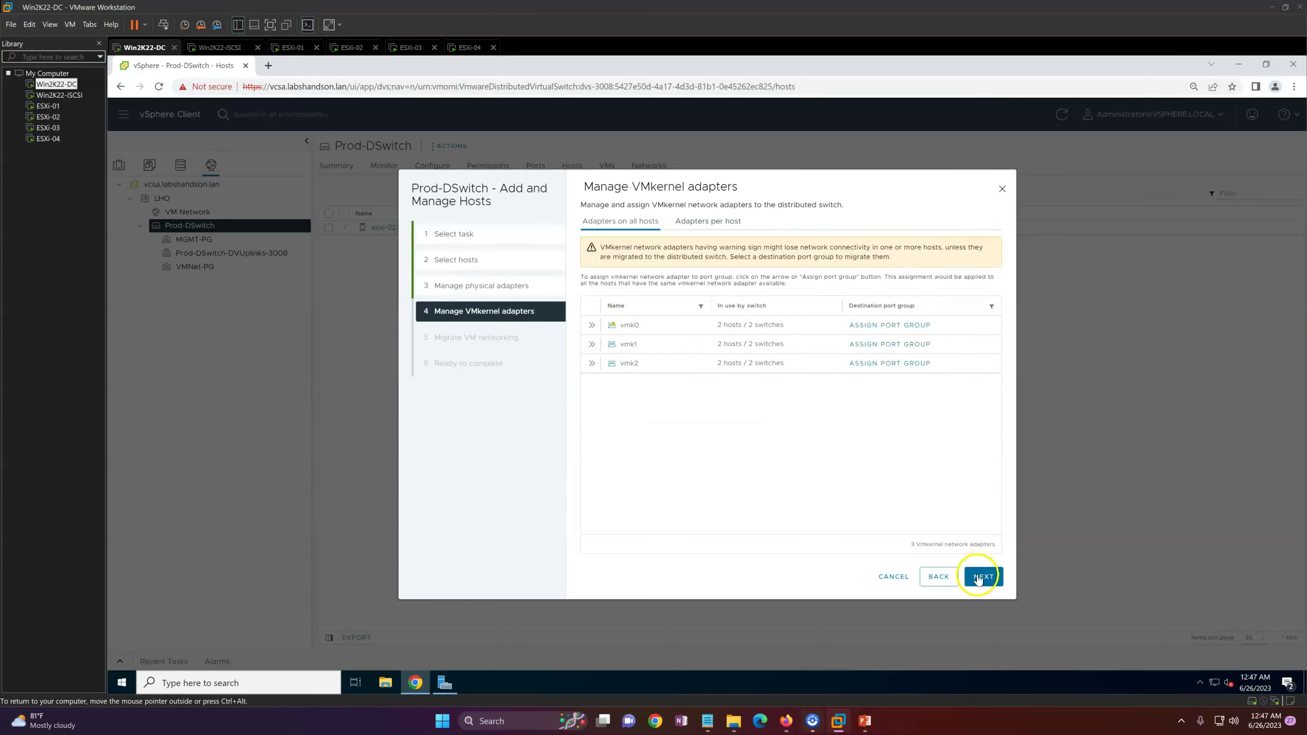
Assign the vmk0 VMkernel adapter to the MGMT-PG port group and continue to VM networking
left_click(898, 327)
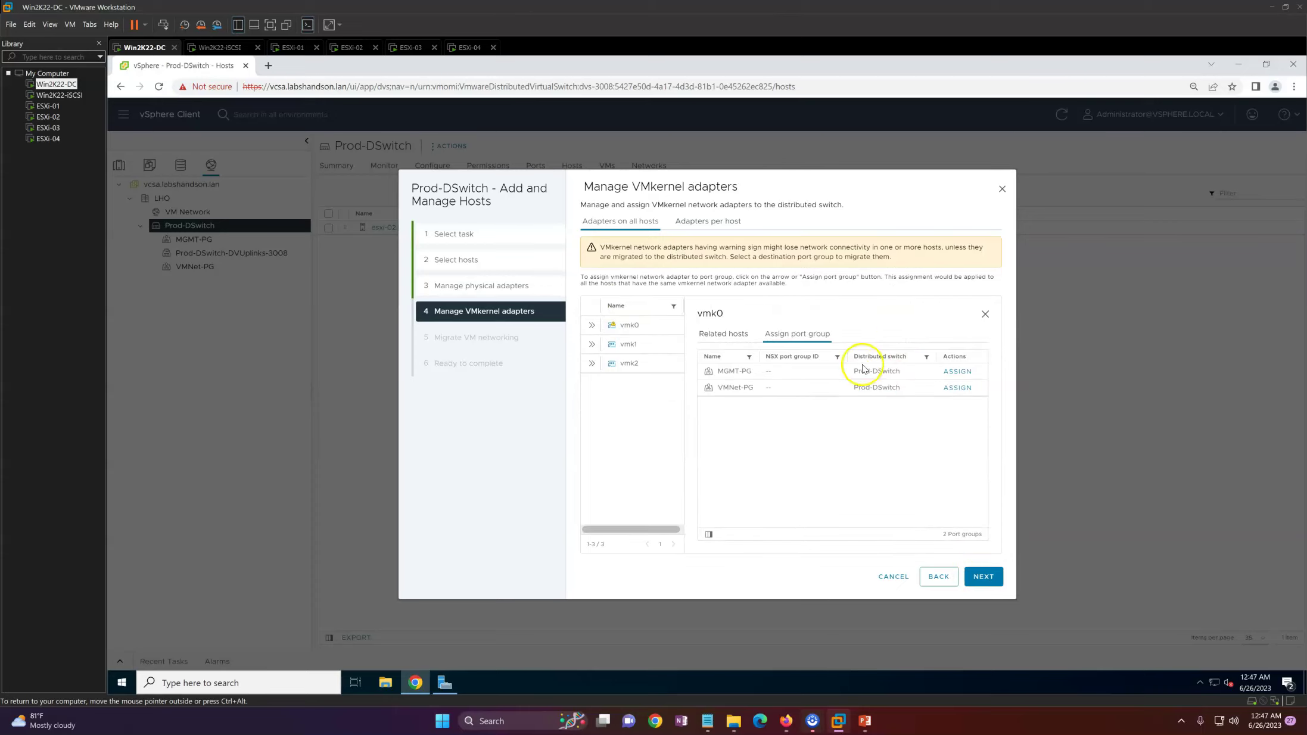
left_click(958, 372)
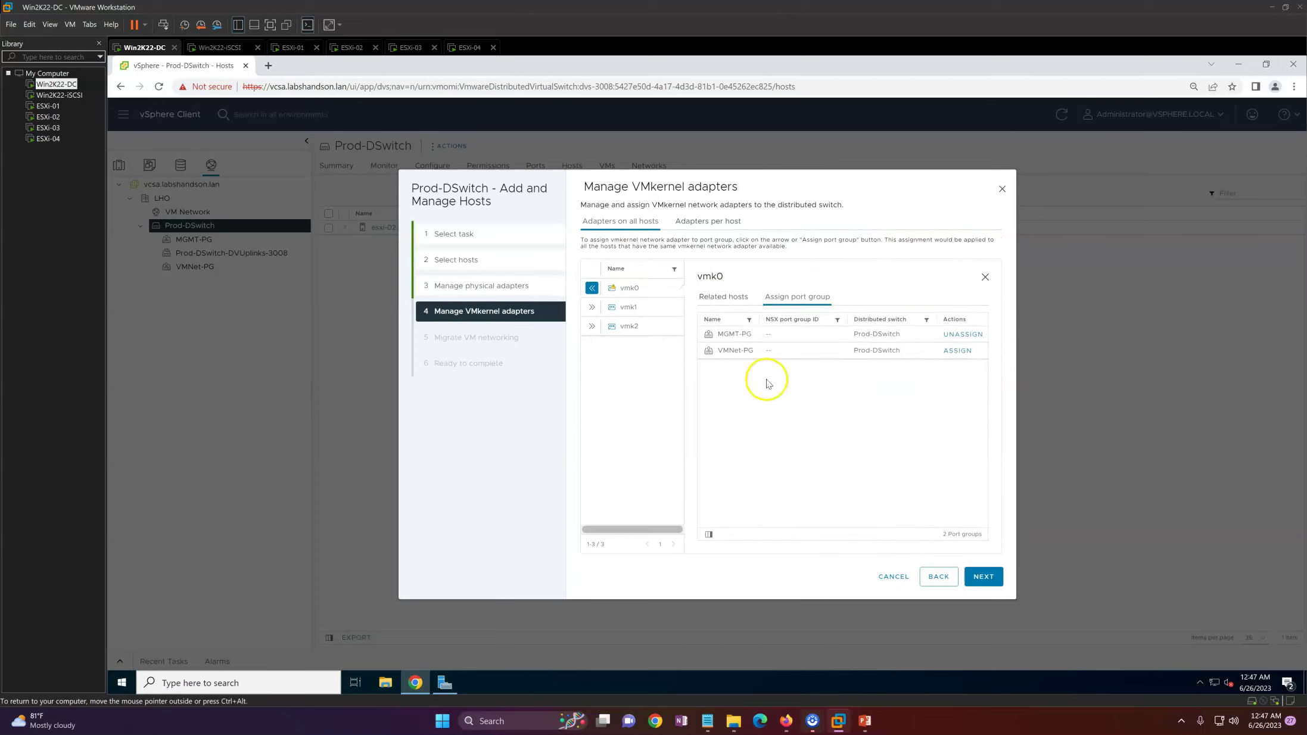
left_click(993, 582)
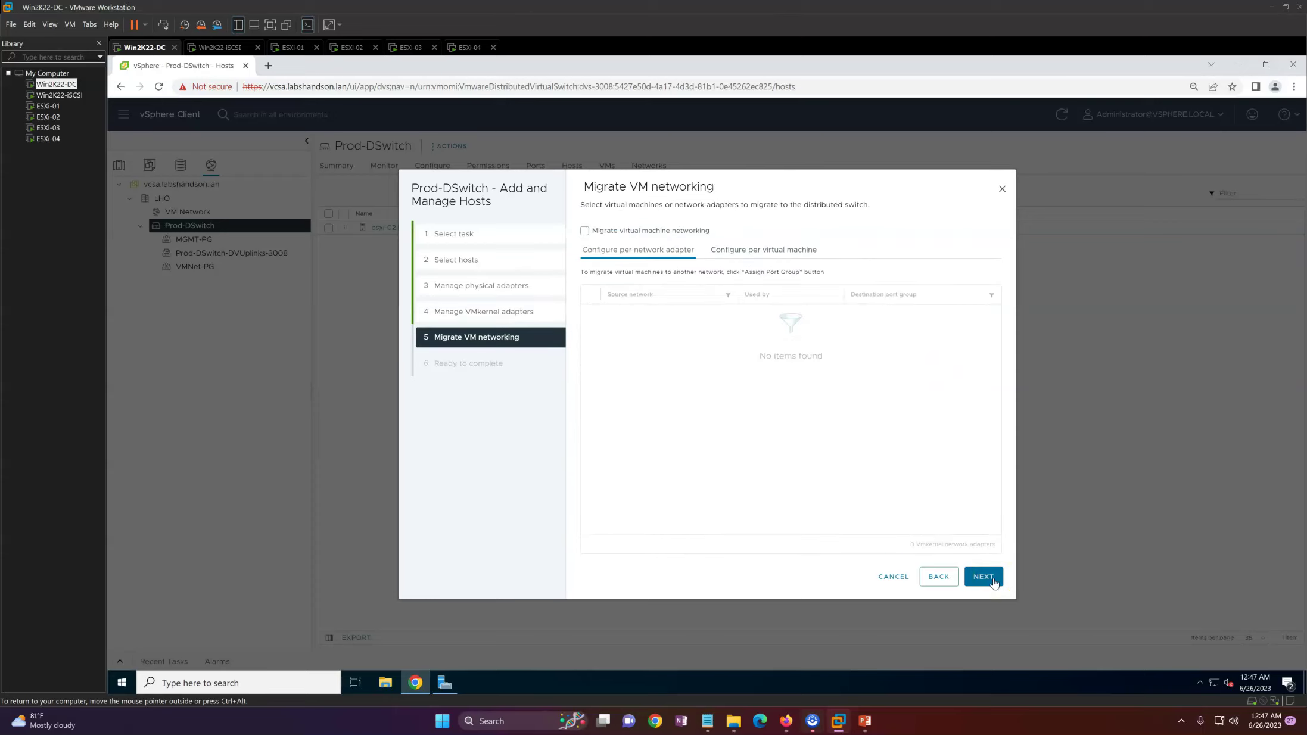
Check the VM networking per virtual machine, leave migration off and finish adding the hosts to Prod-DSwitch
left_click(752, 250)
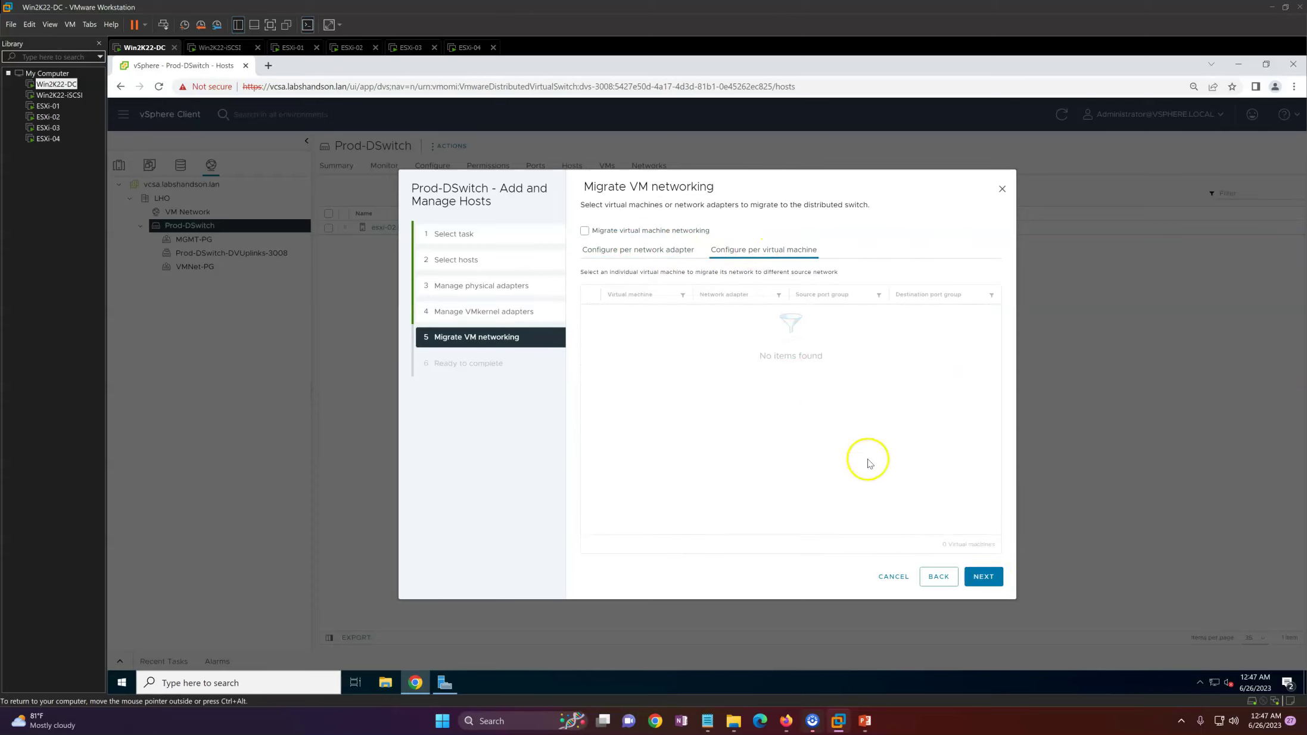
left_click(977, 583)
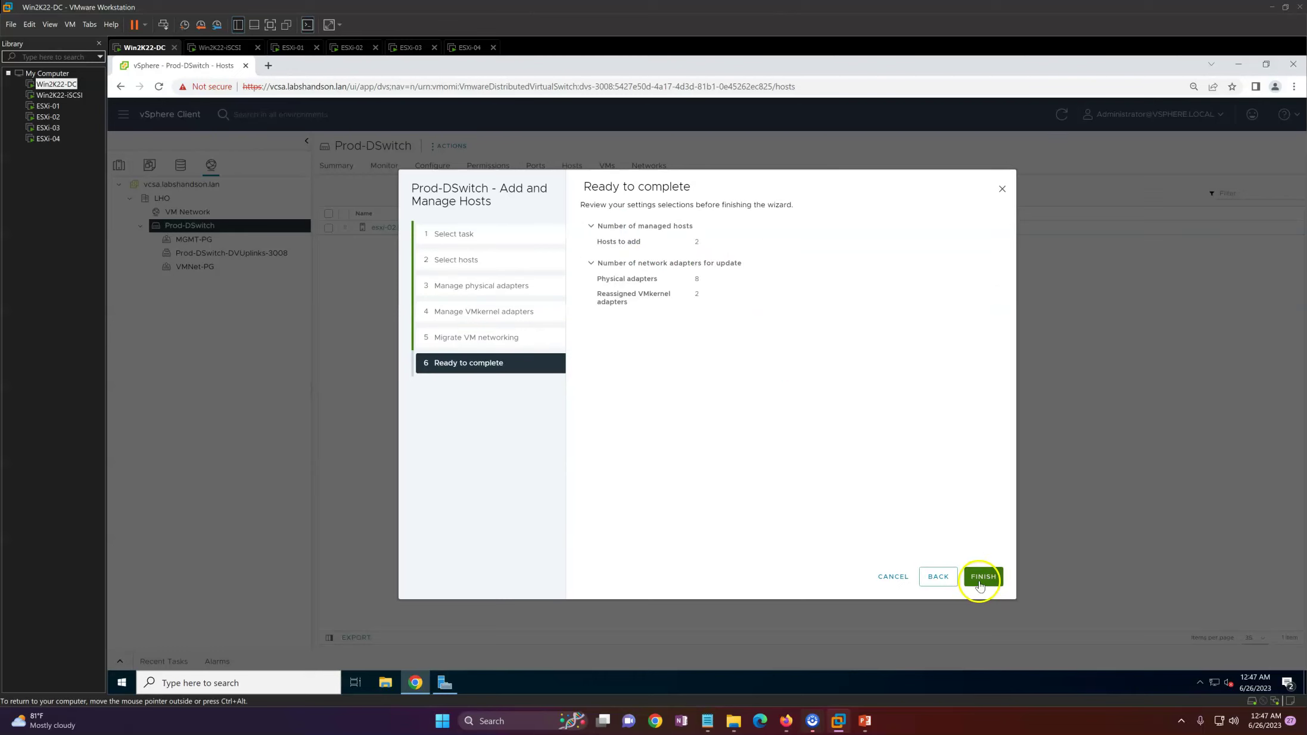
left_click(982, 578)
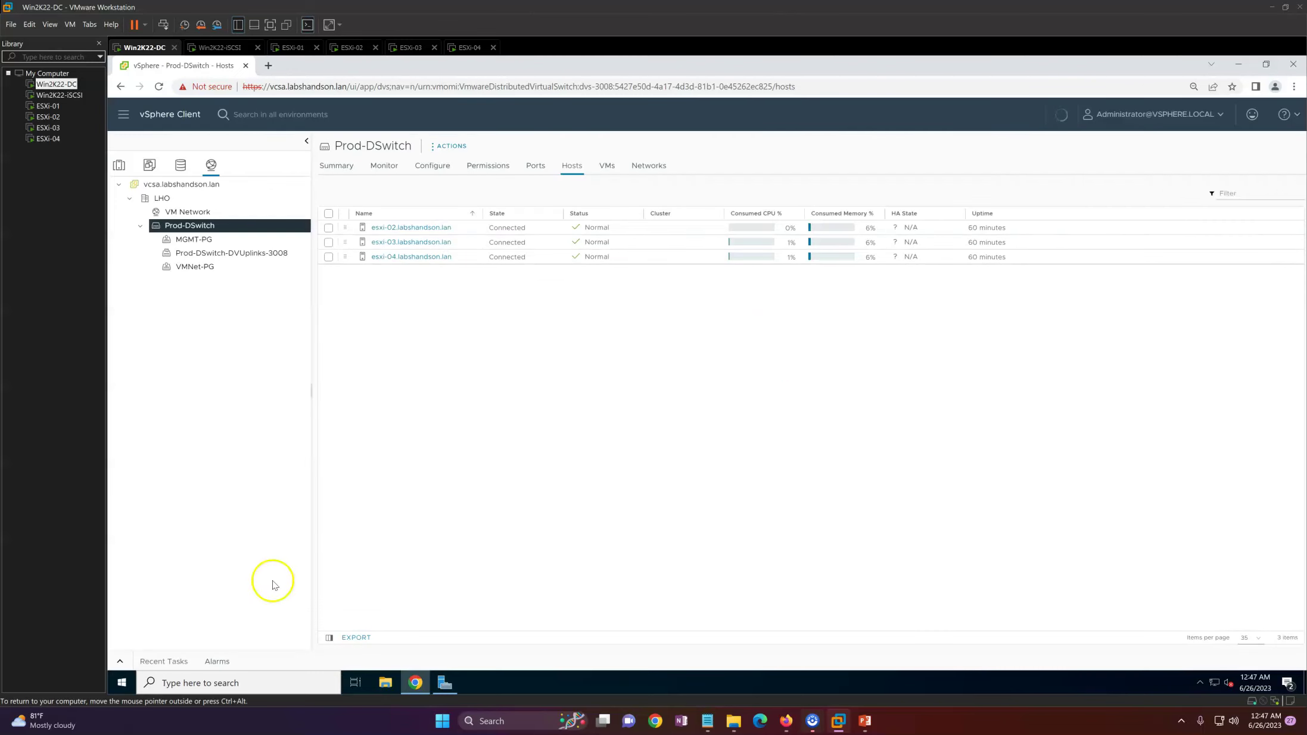
Check the recent tasks and the Prod-DSwitch summary, then return to the host inventory and collapse the tasks
left_click(120, 662)
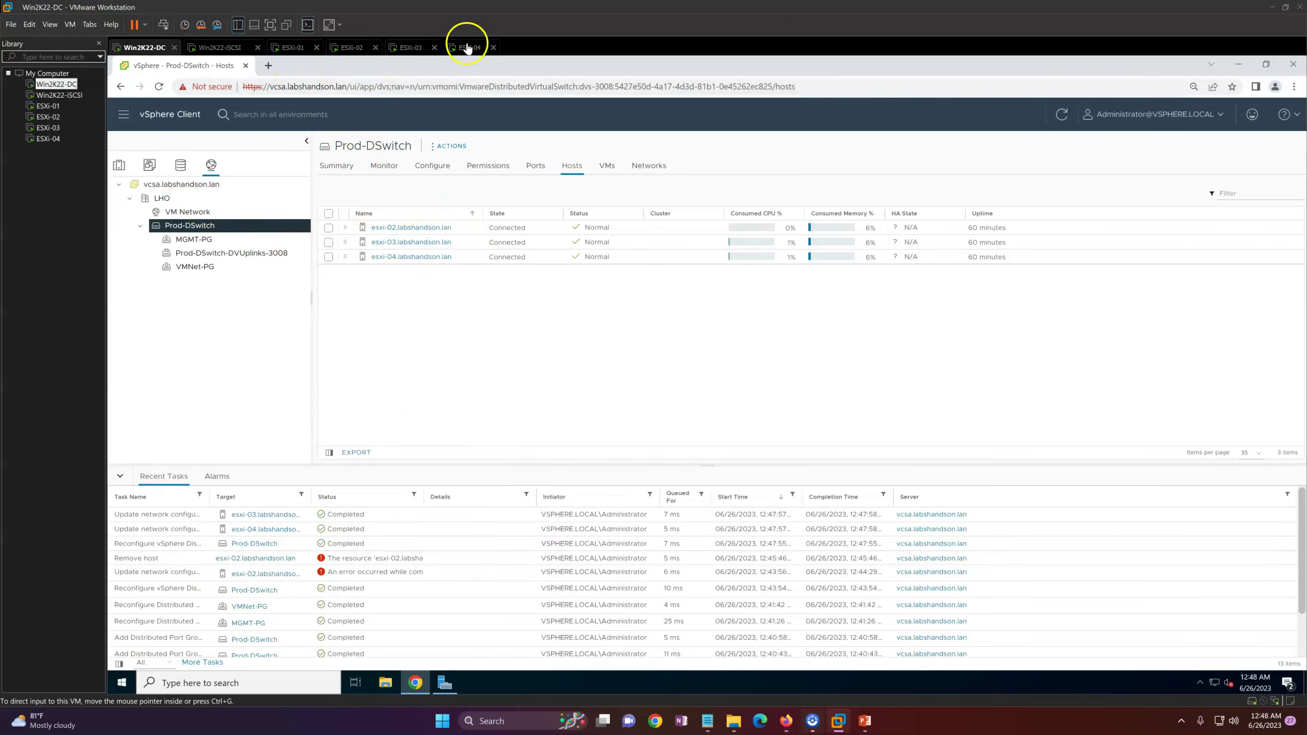
left_click(344, 169)
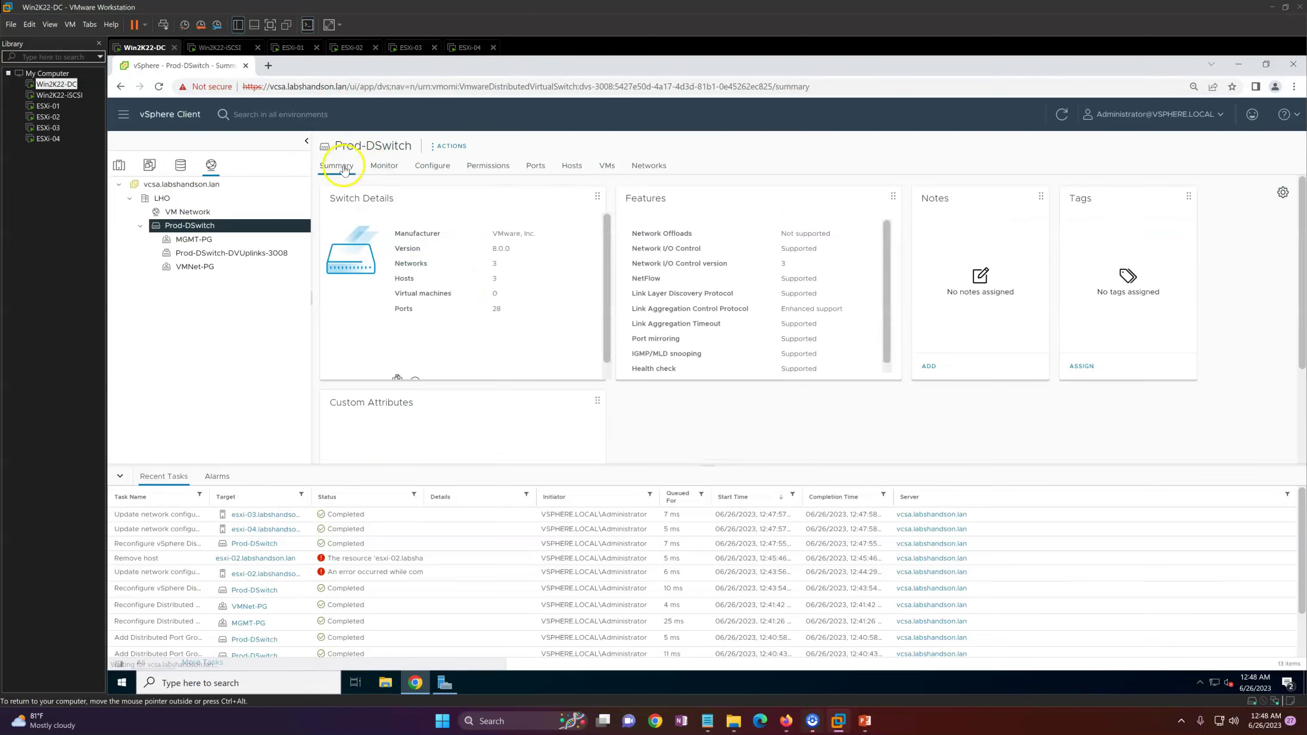
left_click(120, 166)
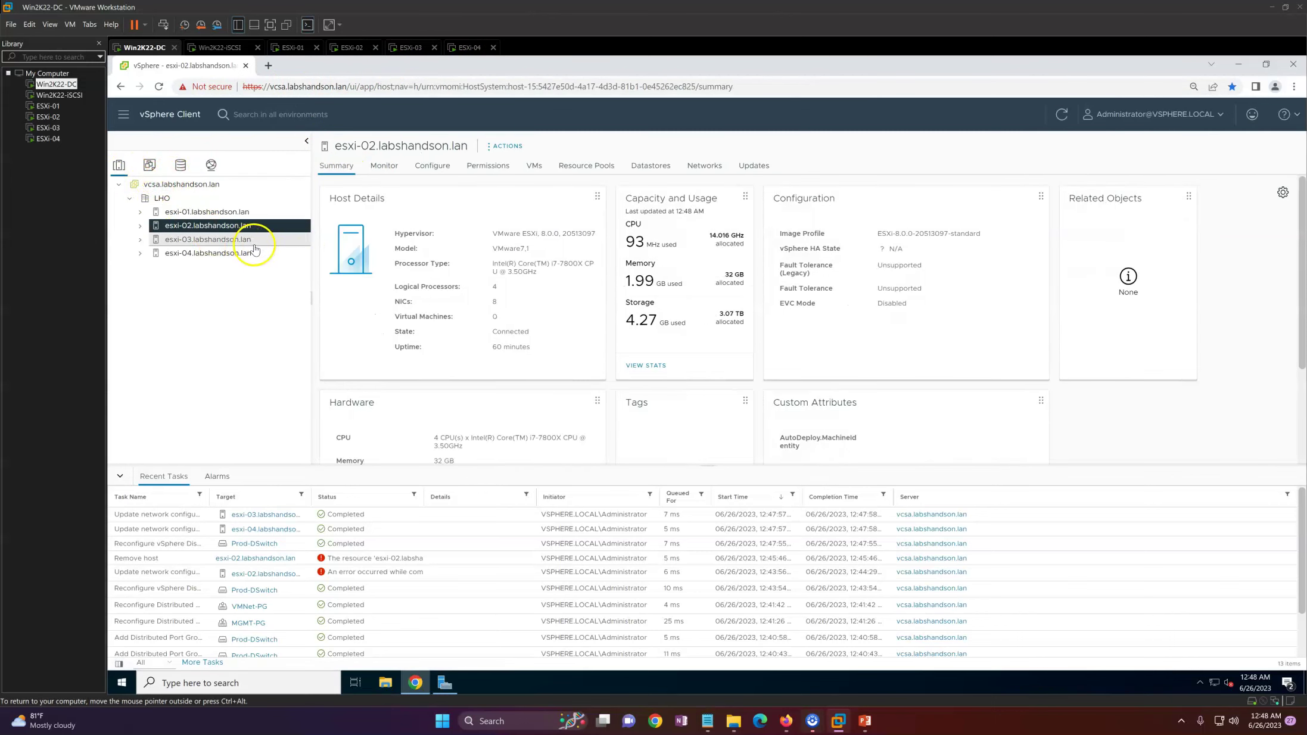
left_click(121, 479)
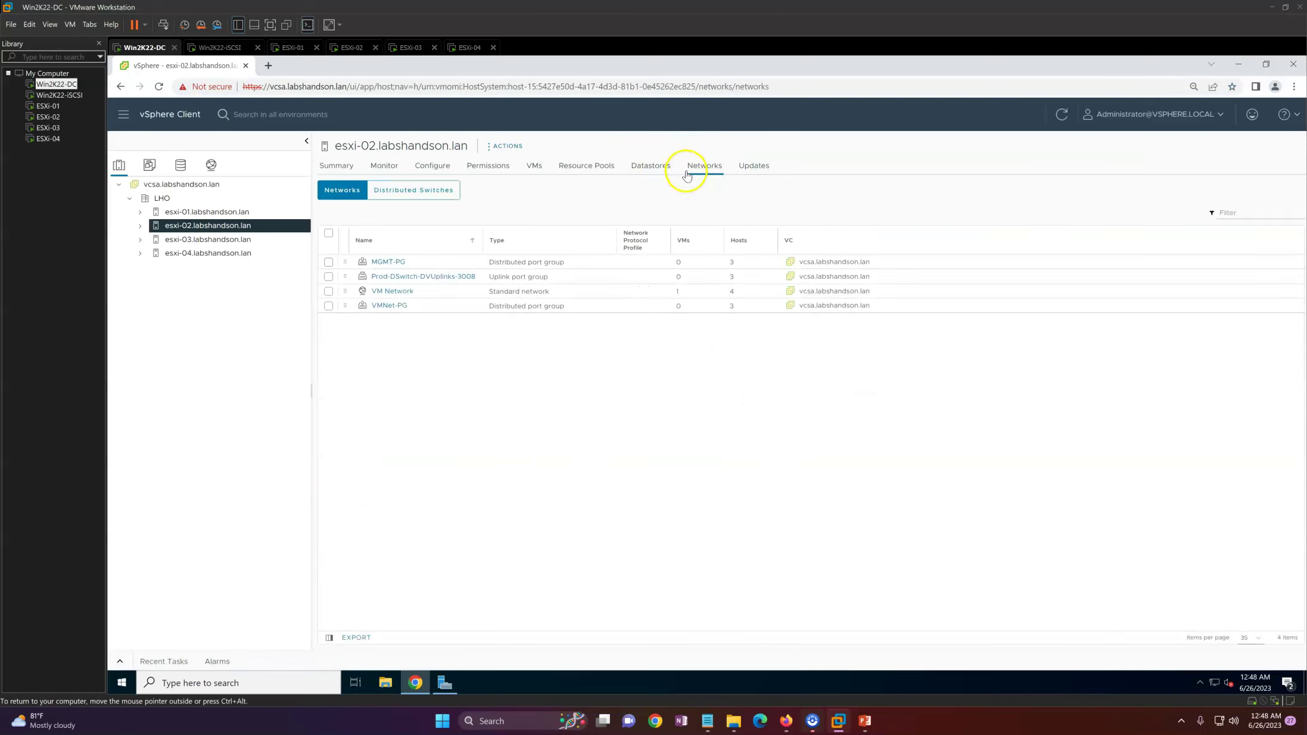
Examine the networks of each ESXi host, then the summary and virtual machines of esxi-01.labshandson.lan
left_click(229, 239)
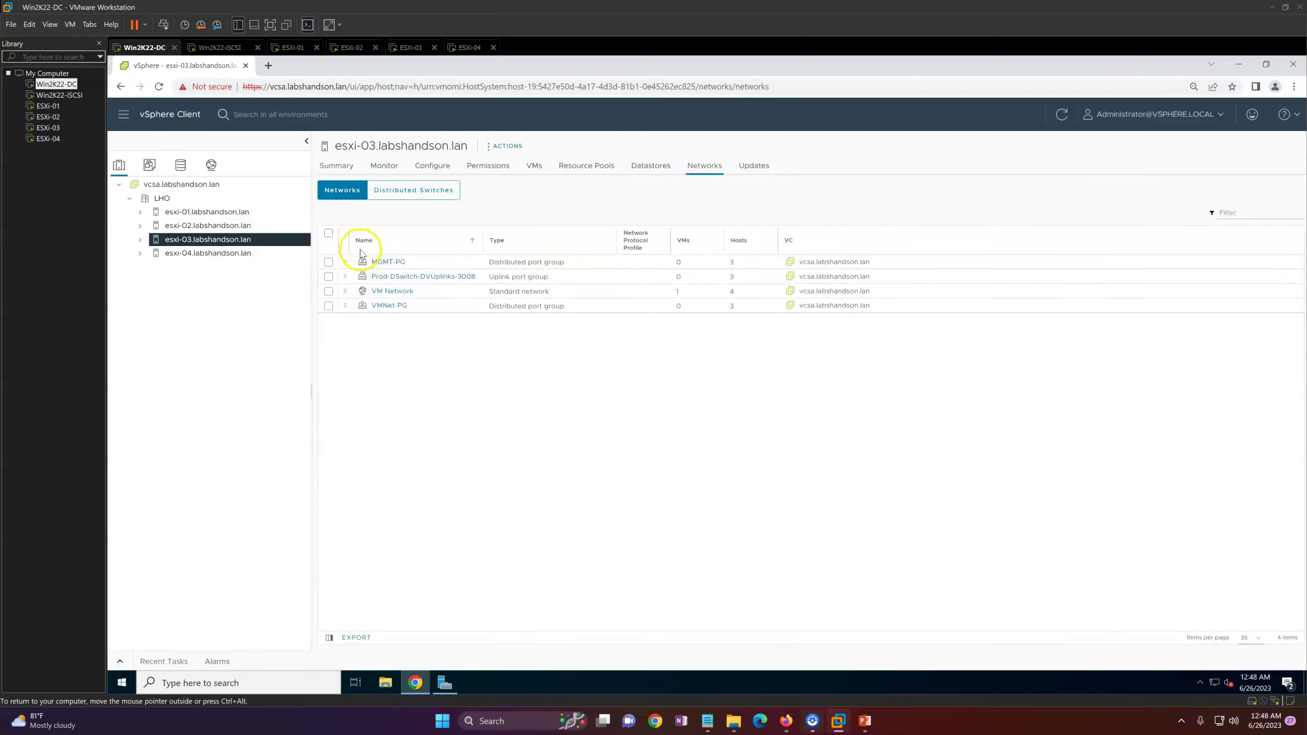
left_click(232, 254)
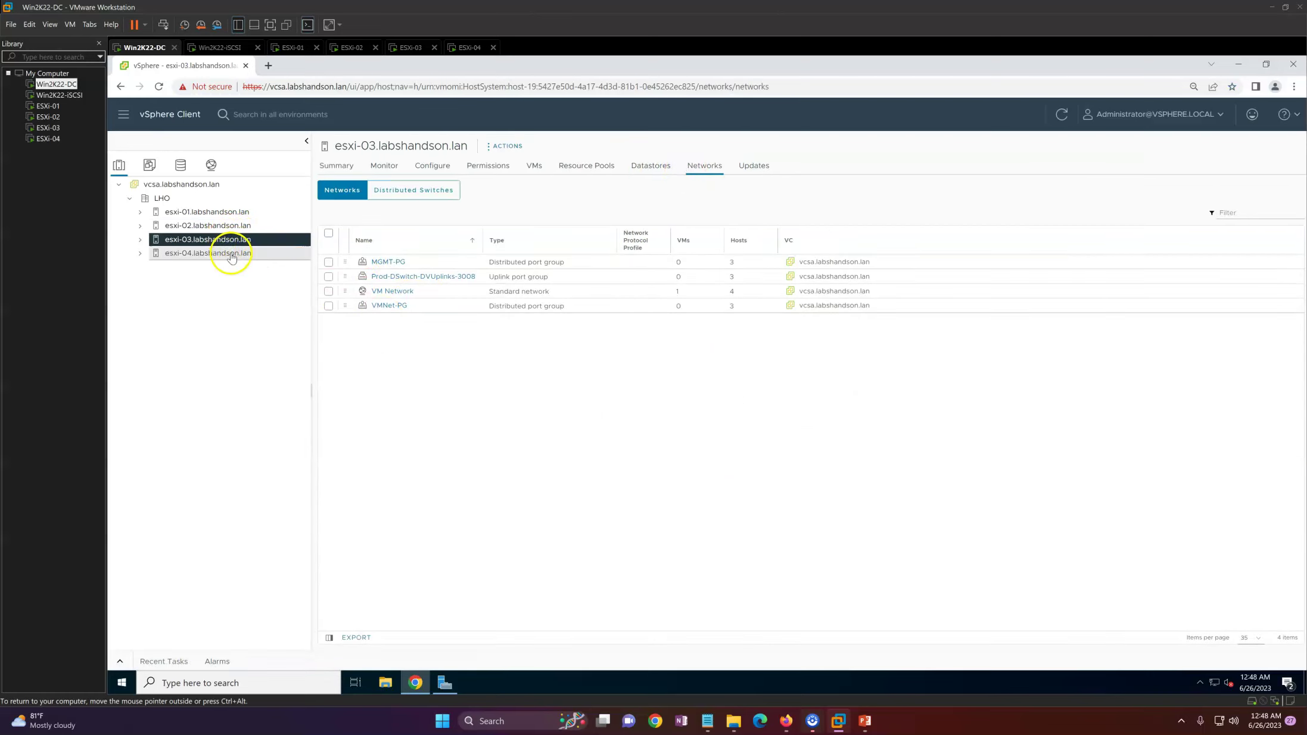
left_click(241, 213)
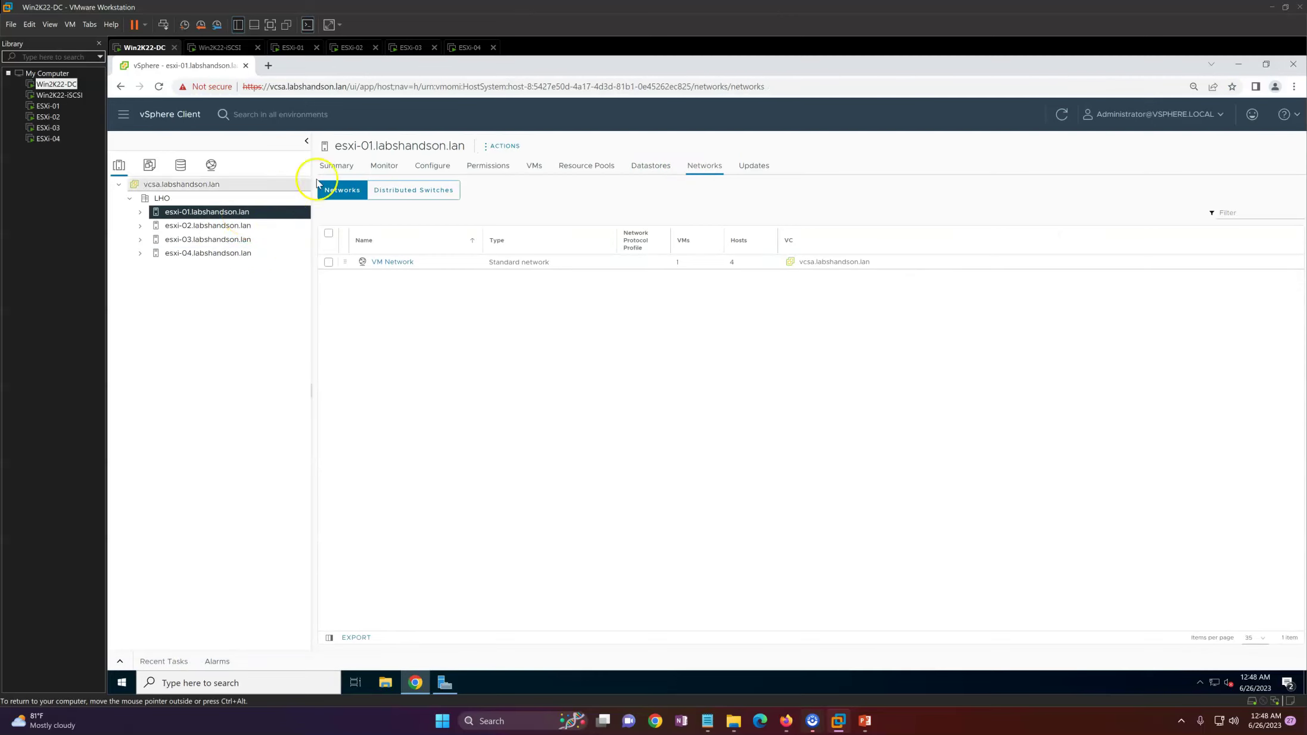
left_click(335, 166)
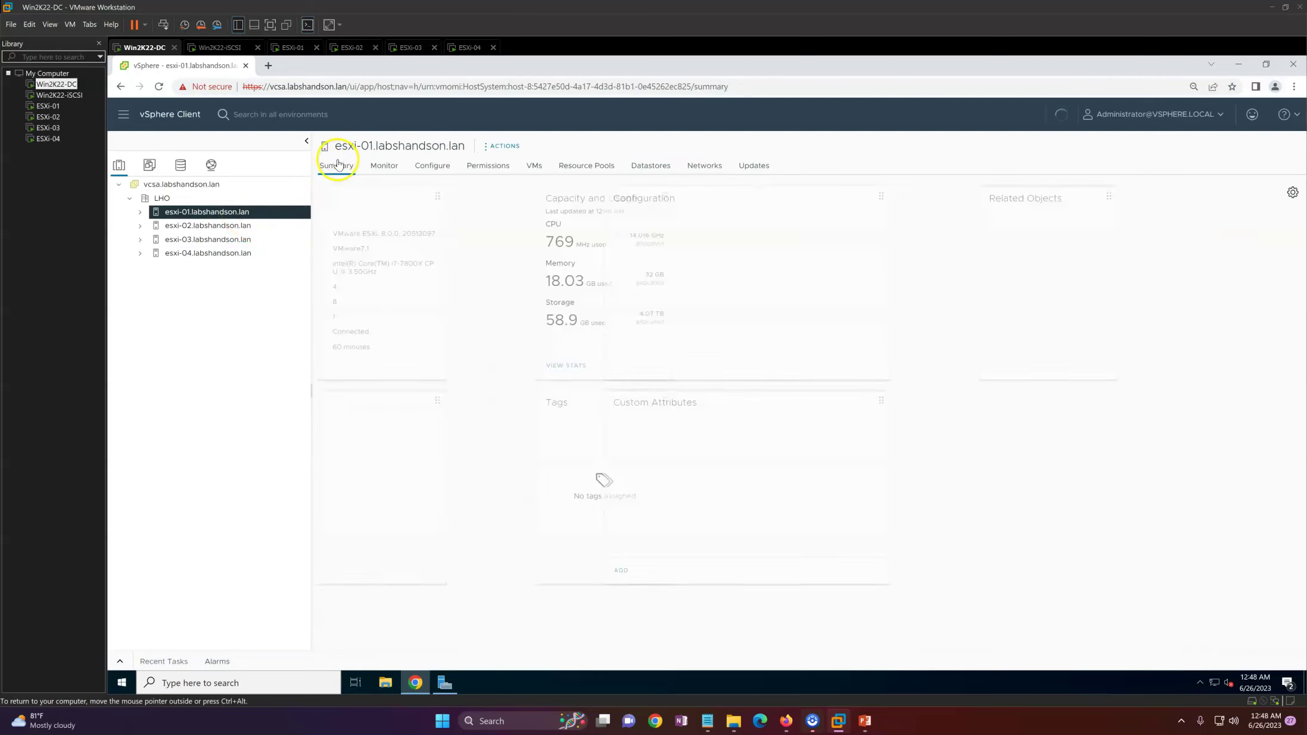
left_click(532, 167)
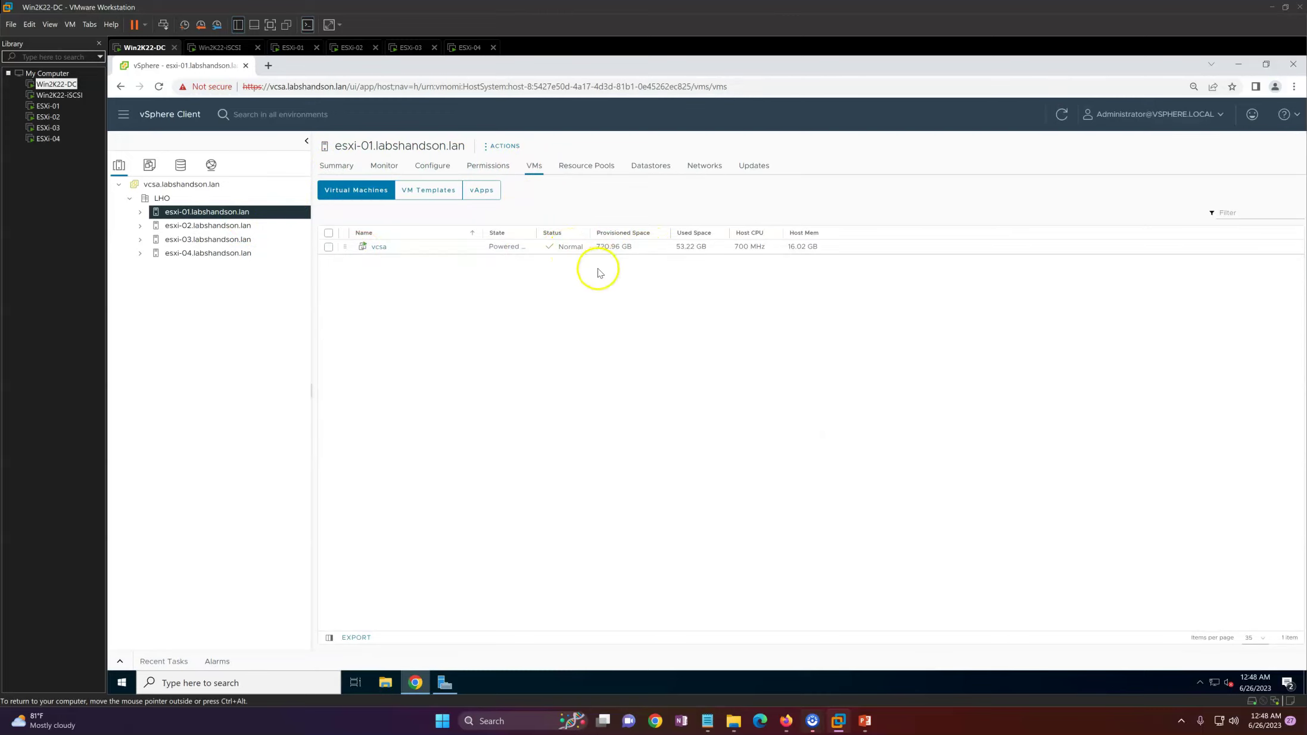
Connect Network Adapters 2, 3 and 4 of the ESXi-01 virtual machine to VMnet0 and save its settings
left_click(294, 47)
right_click(295, 47)
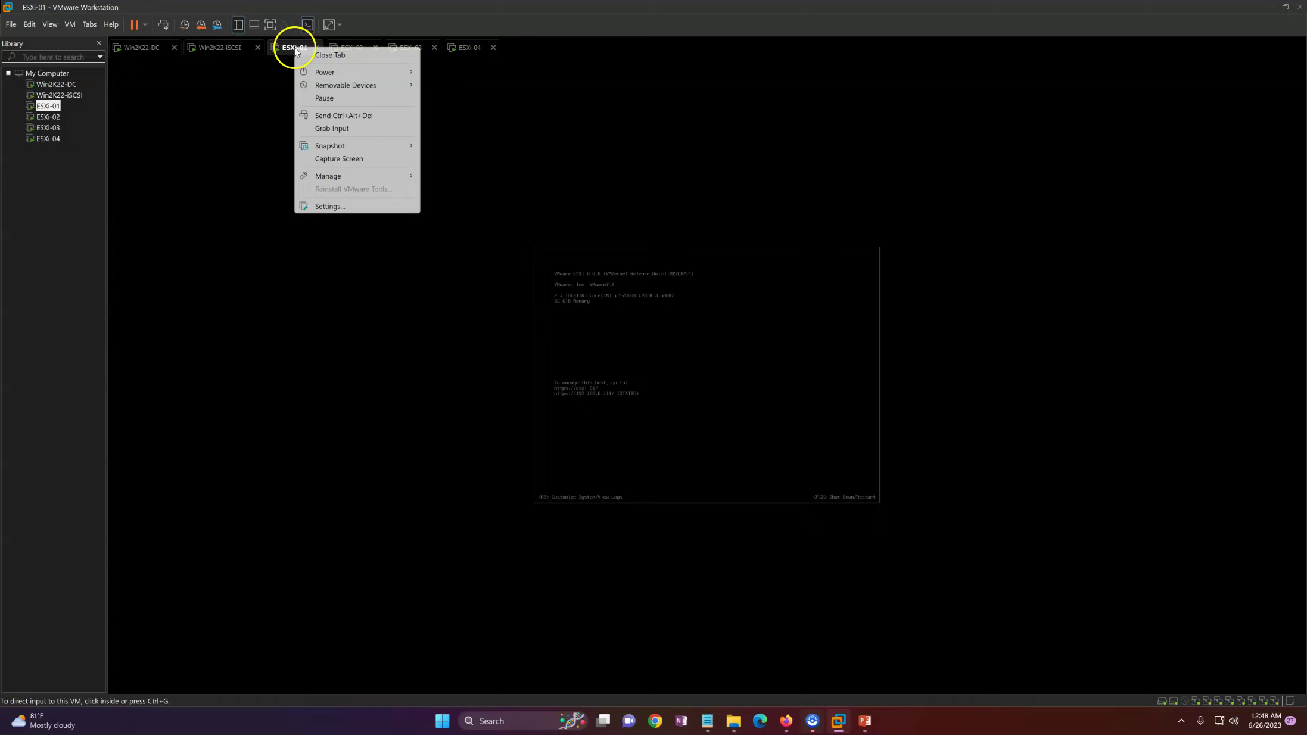
left_click(329, 207)
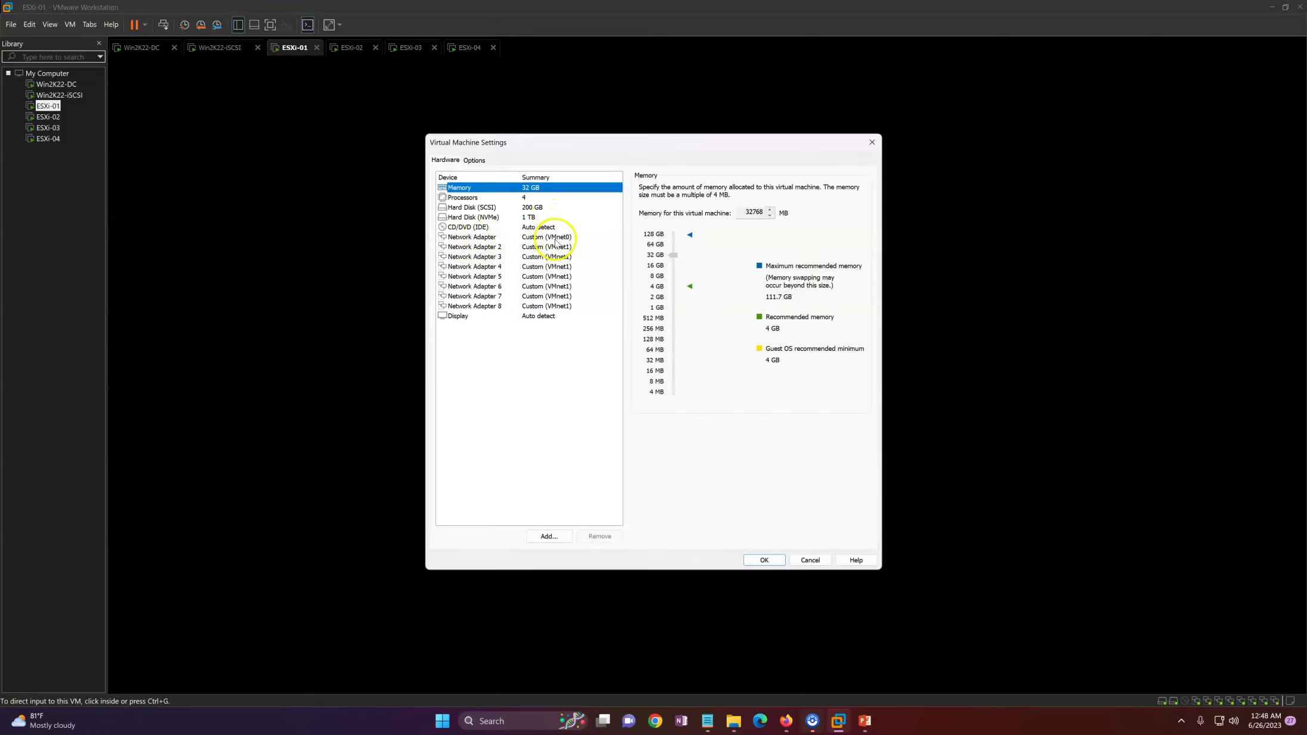
left_click(554, 256)
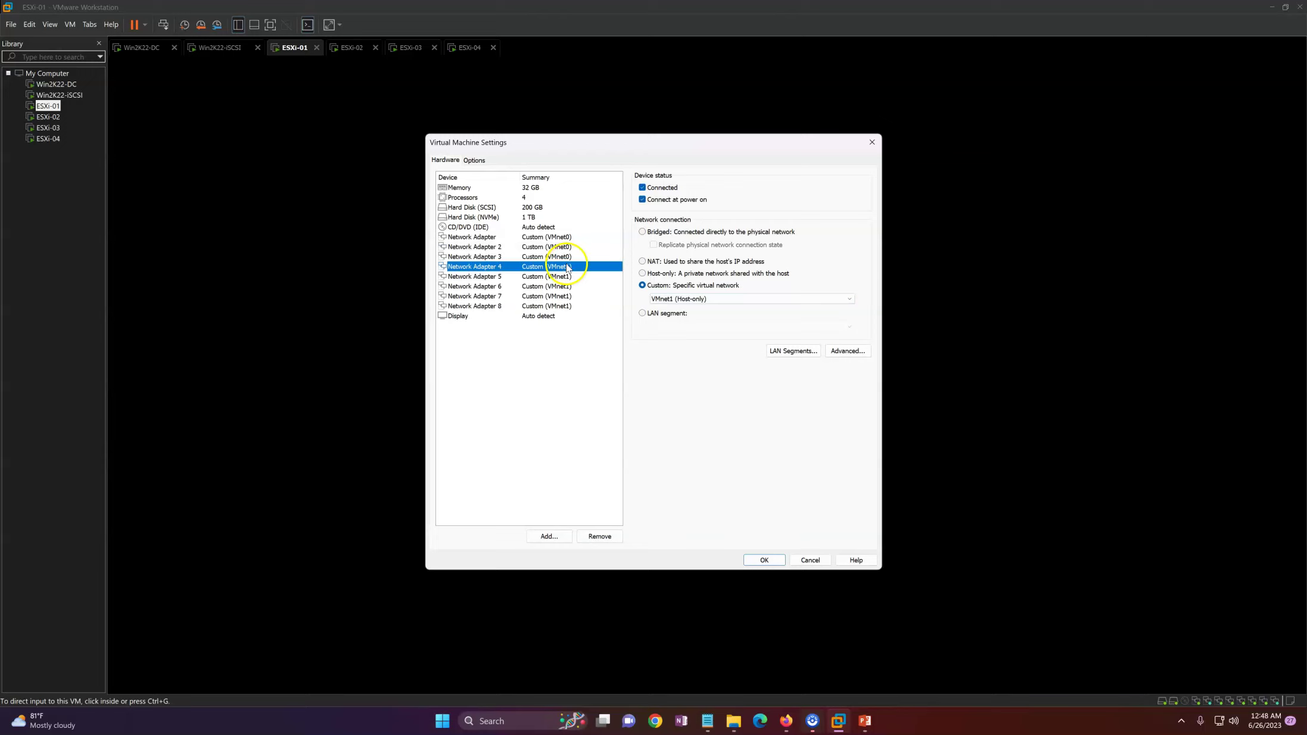
left_click(676, 298)
left_click(683, 307)
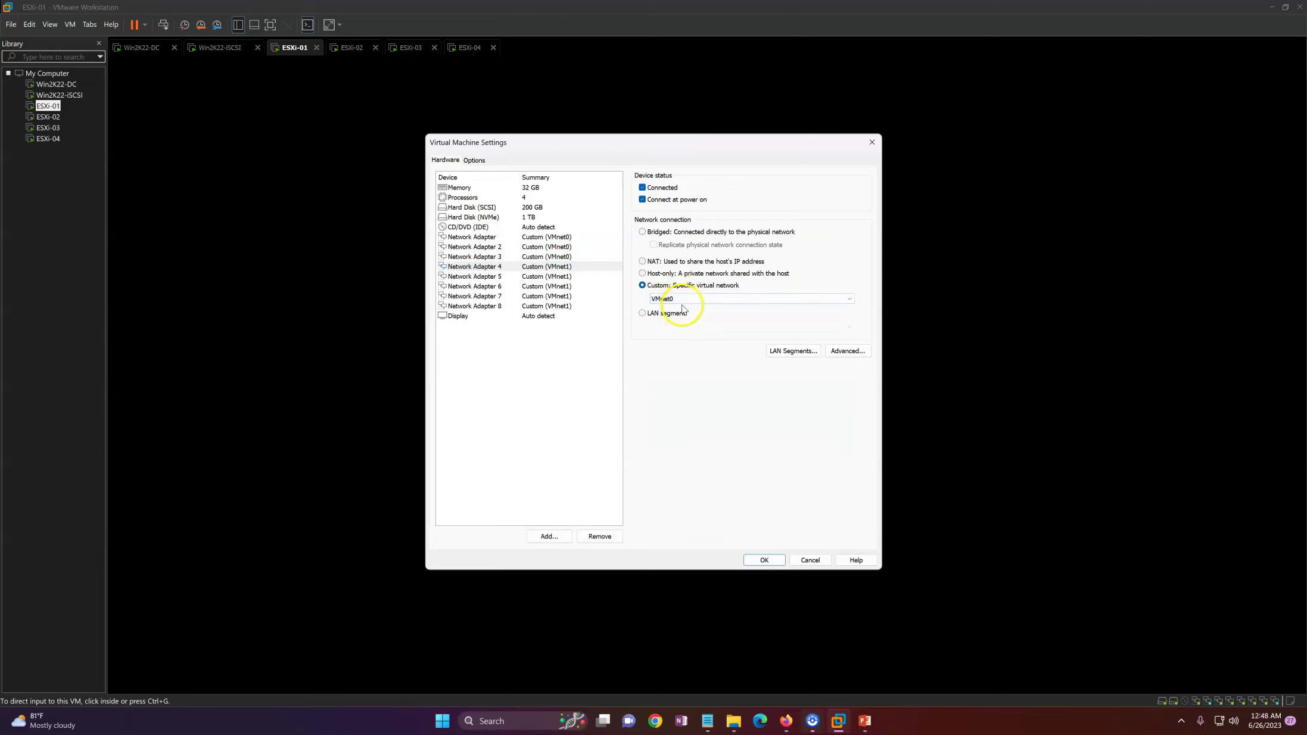
left_click(571, 268)
left_click(571, 256)
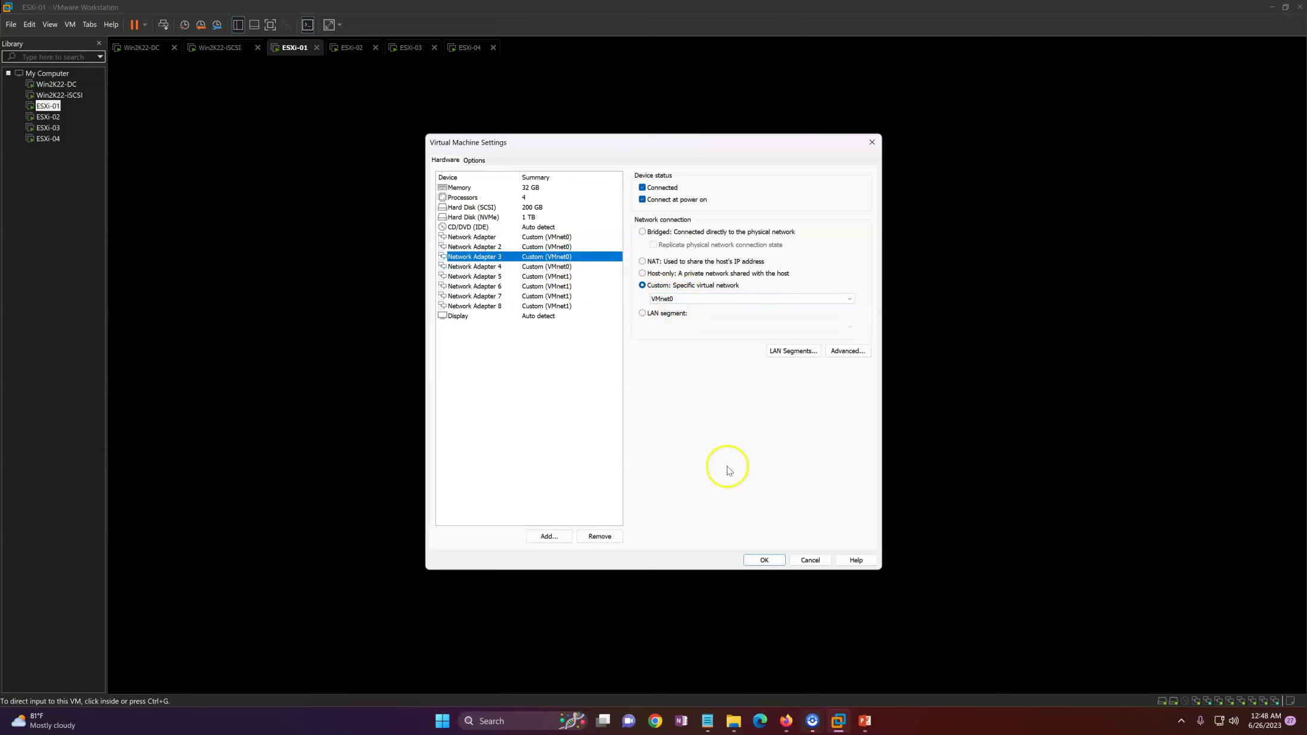
left_click(771, 566)
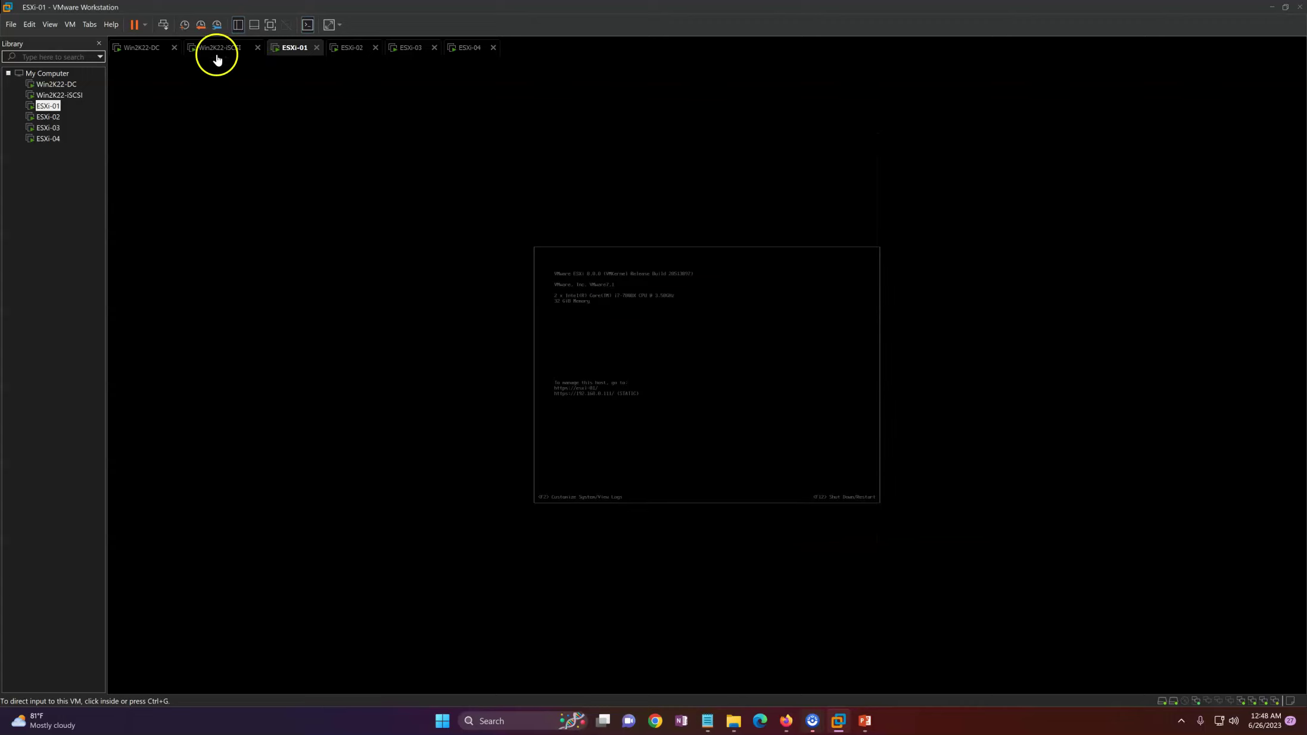
Check the connections of Network Adapters 2 and 4 in the ESXi-01 virtual machine settings, leaving them unchanged
right_click(299, 52)
left_click(345, 205)
left_click(572, 246)
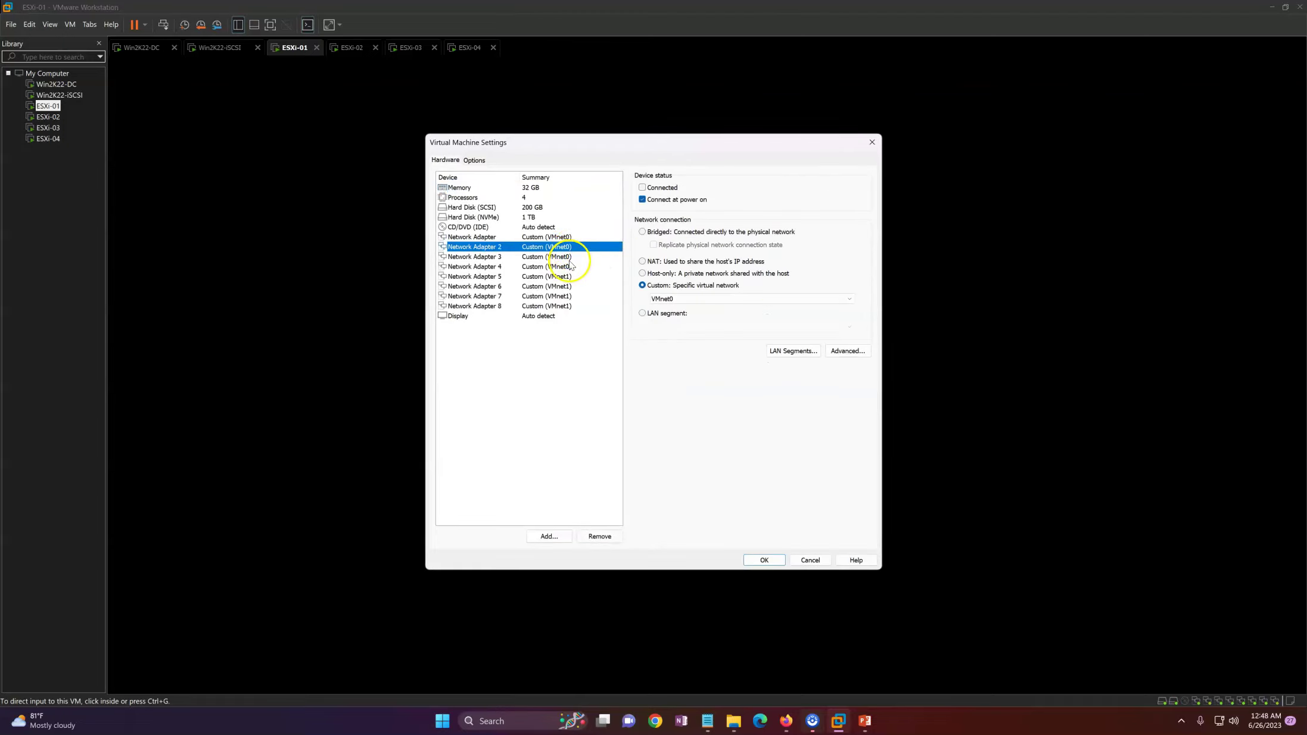
left_click(570, 266)
left_click(808, 560)
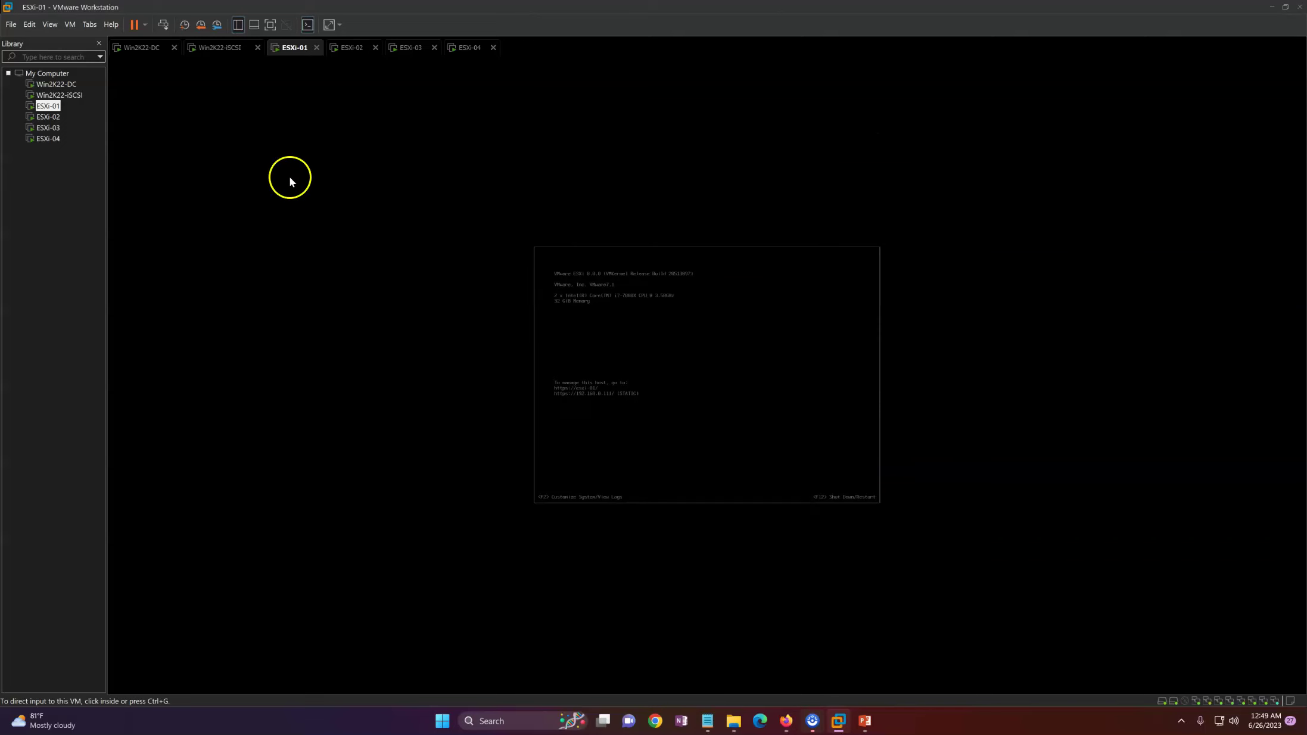
Return to the vSphere Client on Win2K22-DC and check the networks and distributed switches of esxi-01.labshandson.lan
left_click(145, 48)
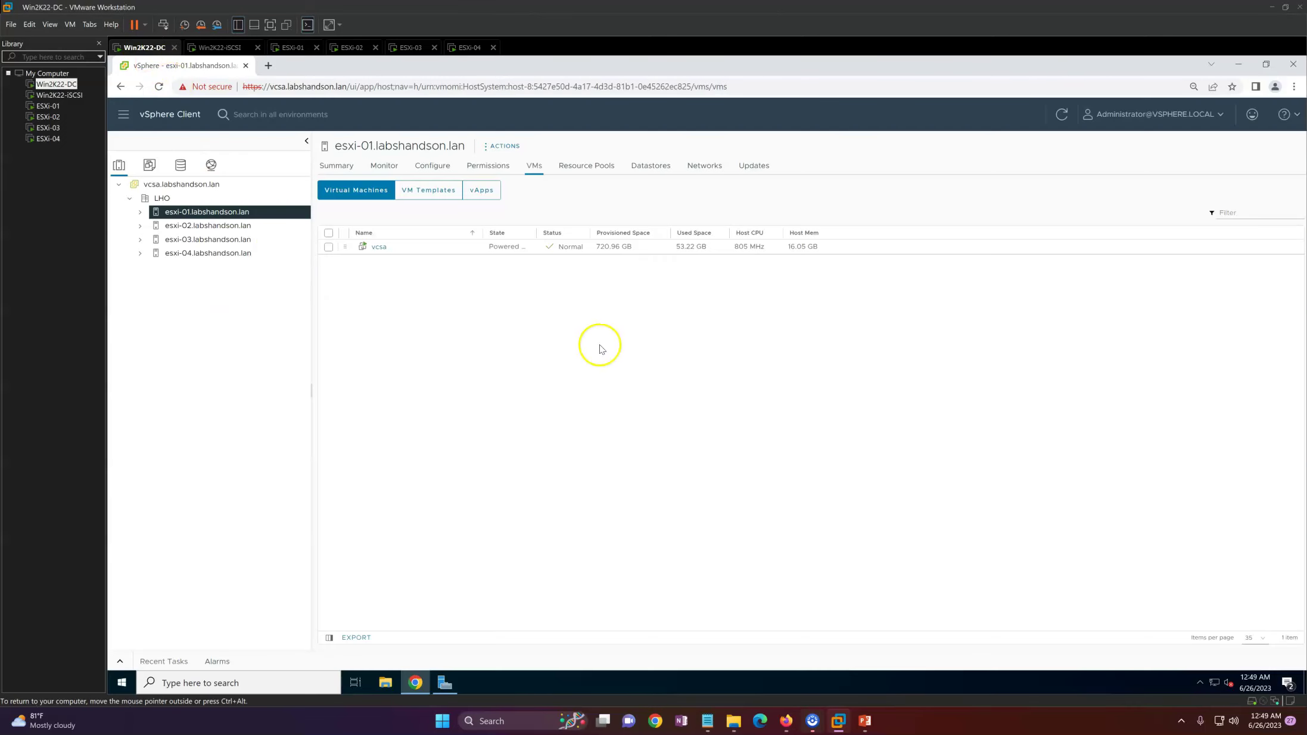
left_click(706, 170)
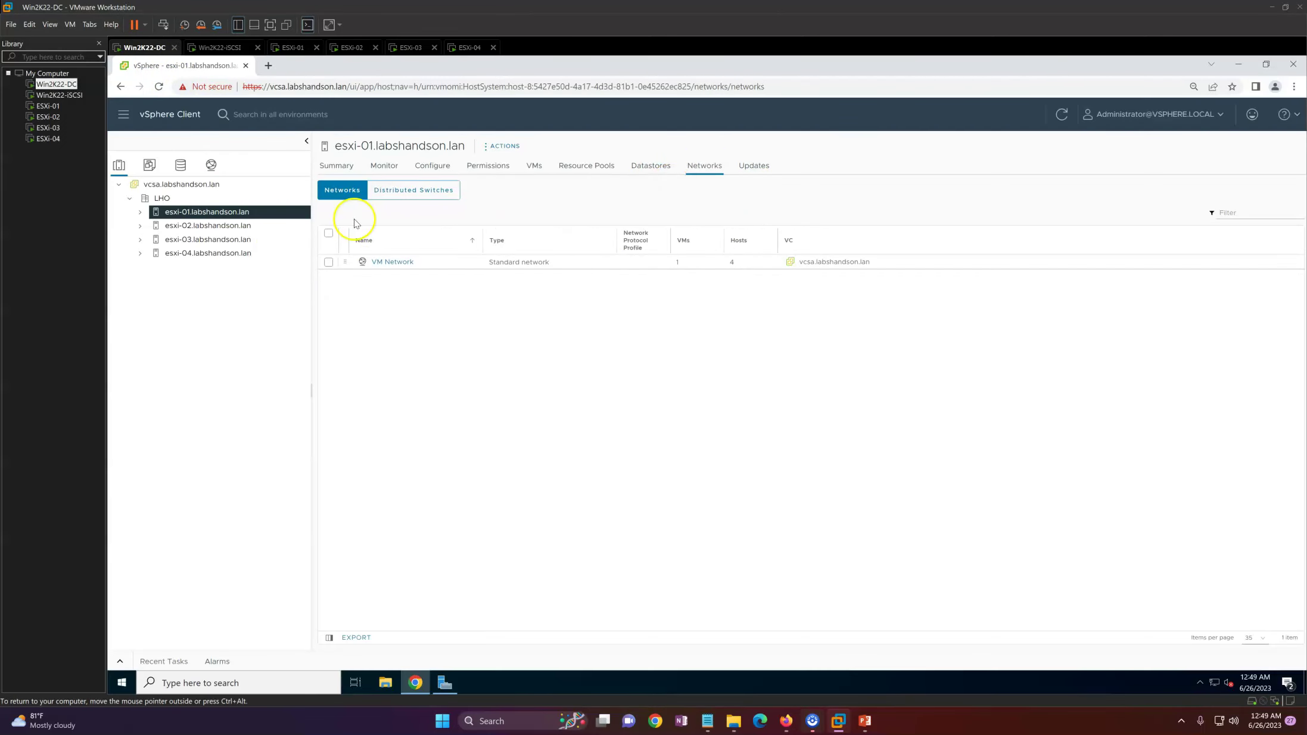
left_click(411, 182)
left_click(337, 186)
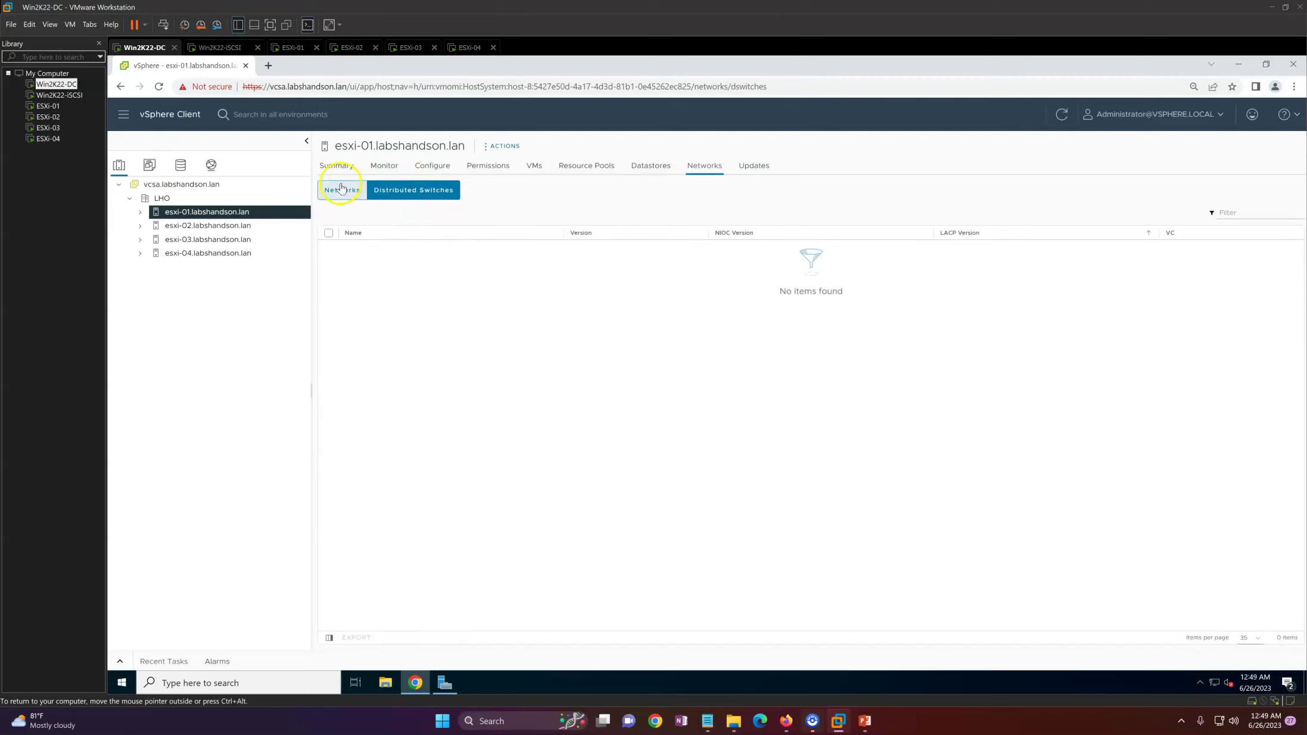
left_click(421, 186)
Start adding hosts to Prod-DSwitch, select esxi-01.labshandson.lan and continue to the physical adapters
left_click(211, 167)
left_click(239, 225)
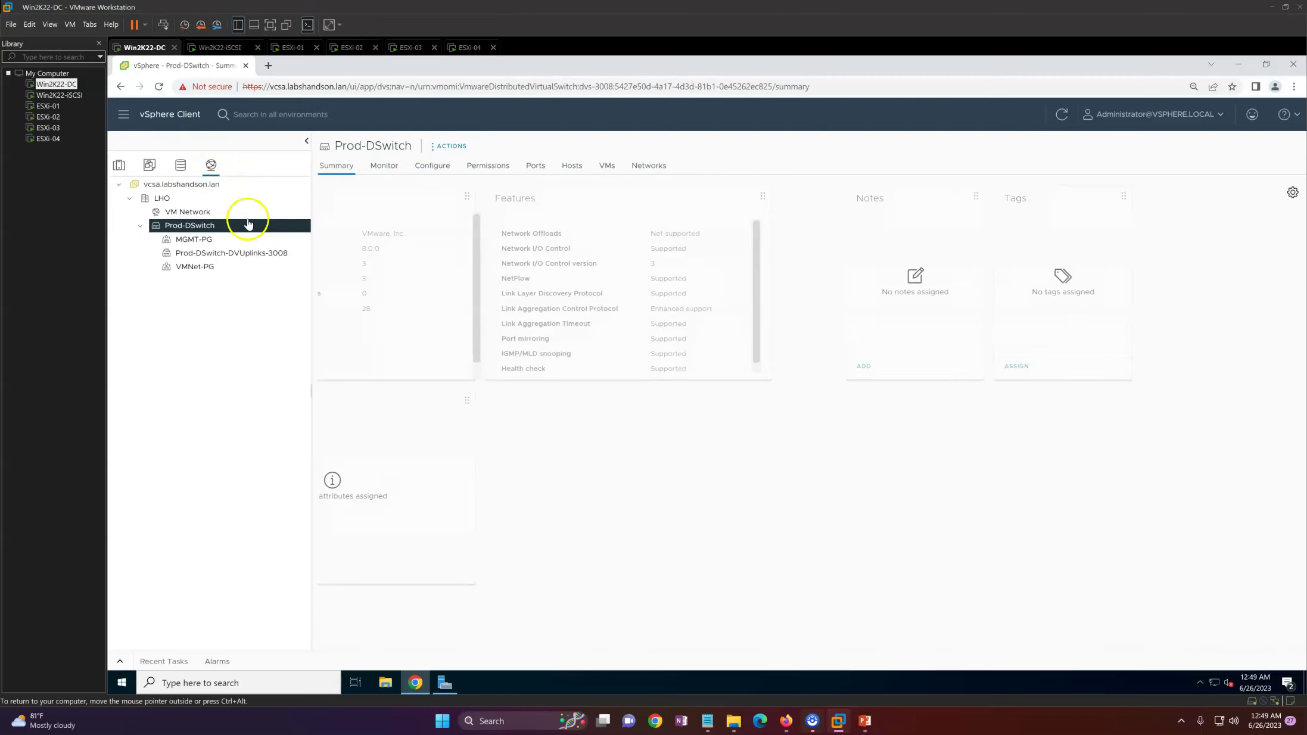
right_click(218, 232)
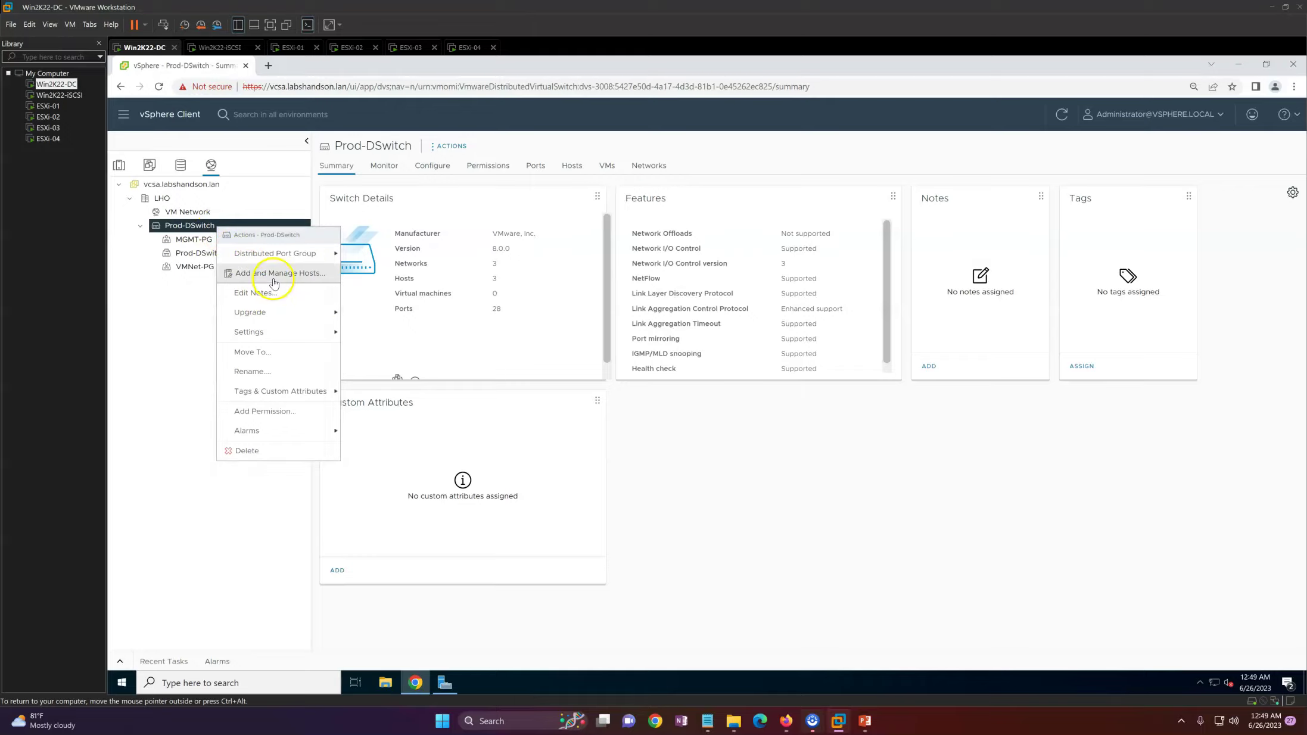
left_click(280, 260)
left_click(979, 576)
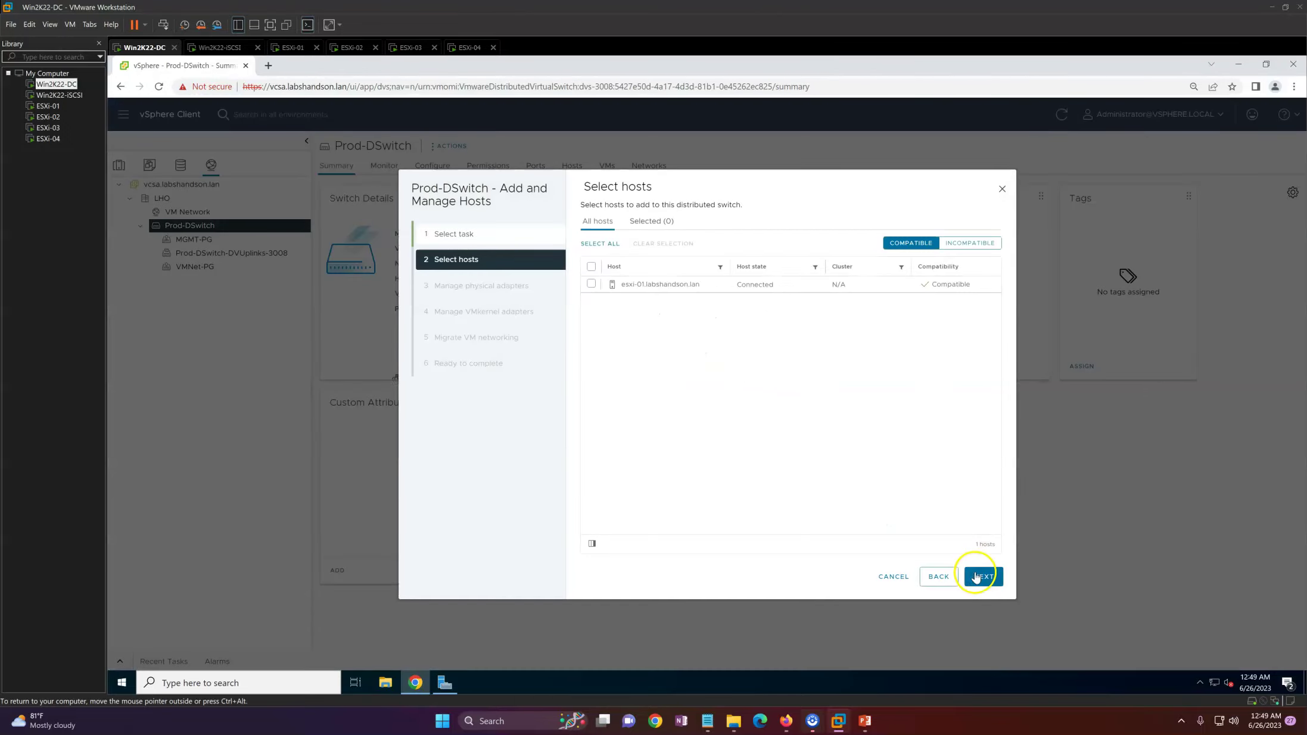
left_click(591, 285)
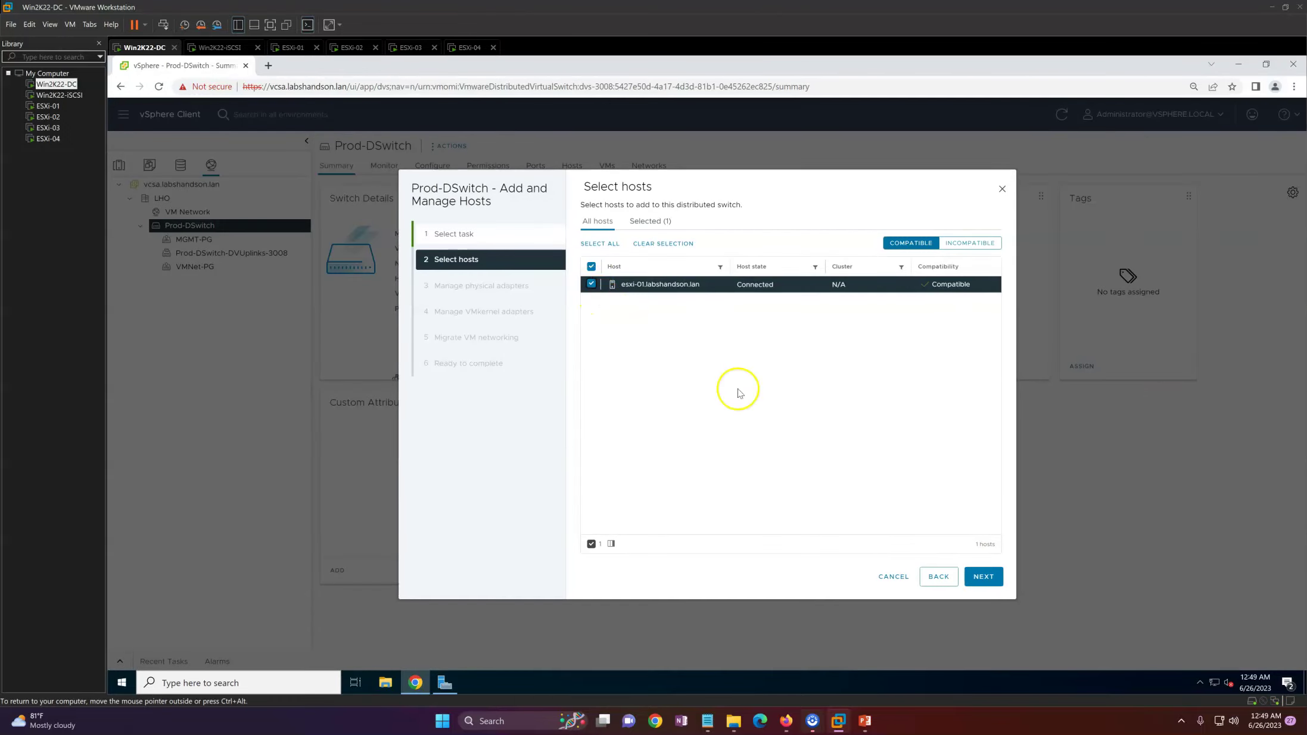
left_click(980, 576)
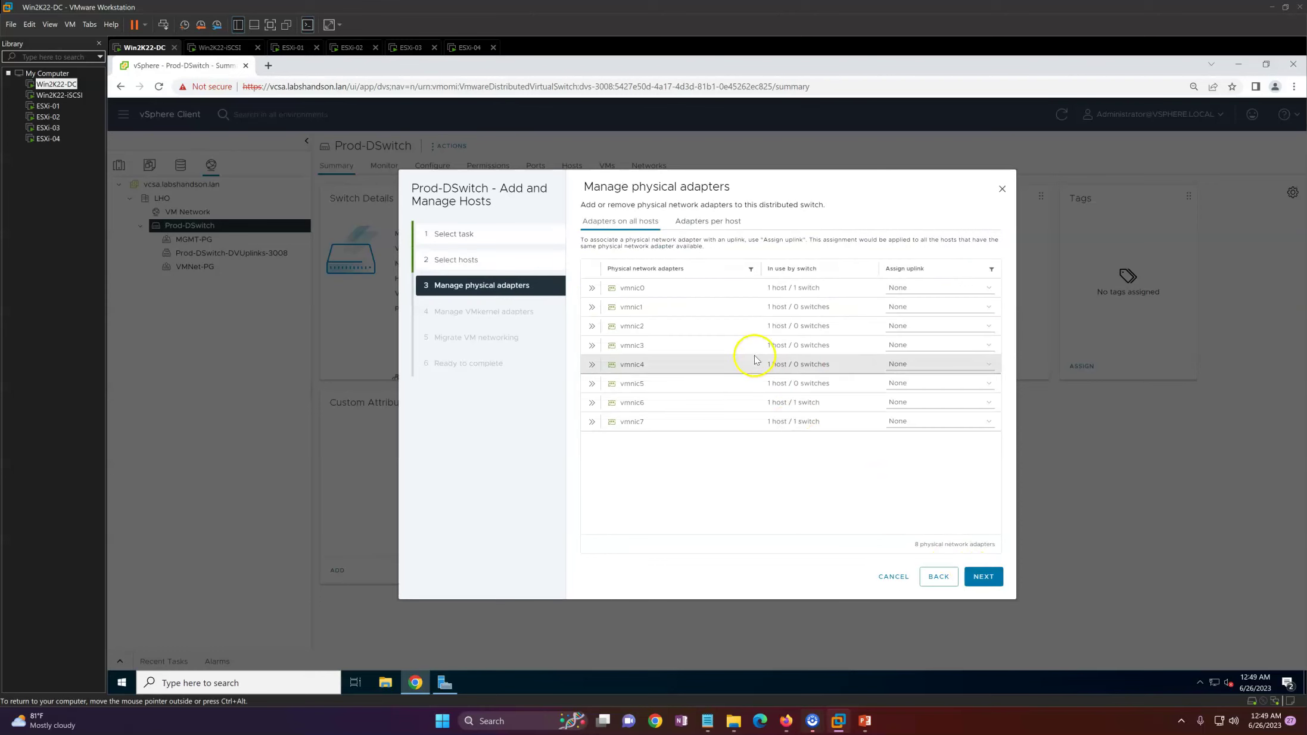
Assign vmnic0 to MGMT-1, vmnic1 to MGMT-2, vmnic2 to VMNet-1 and vmnic3 to VMNet-2, and continue to the VMkernel adapters
left_click(933, 288)
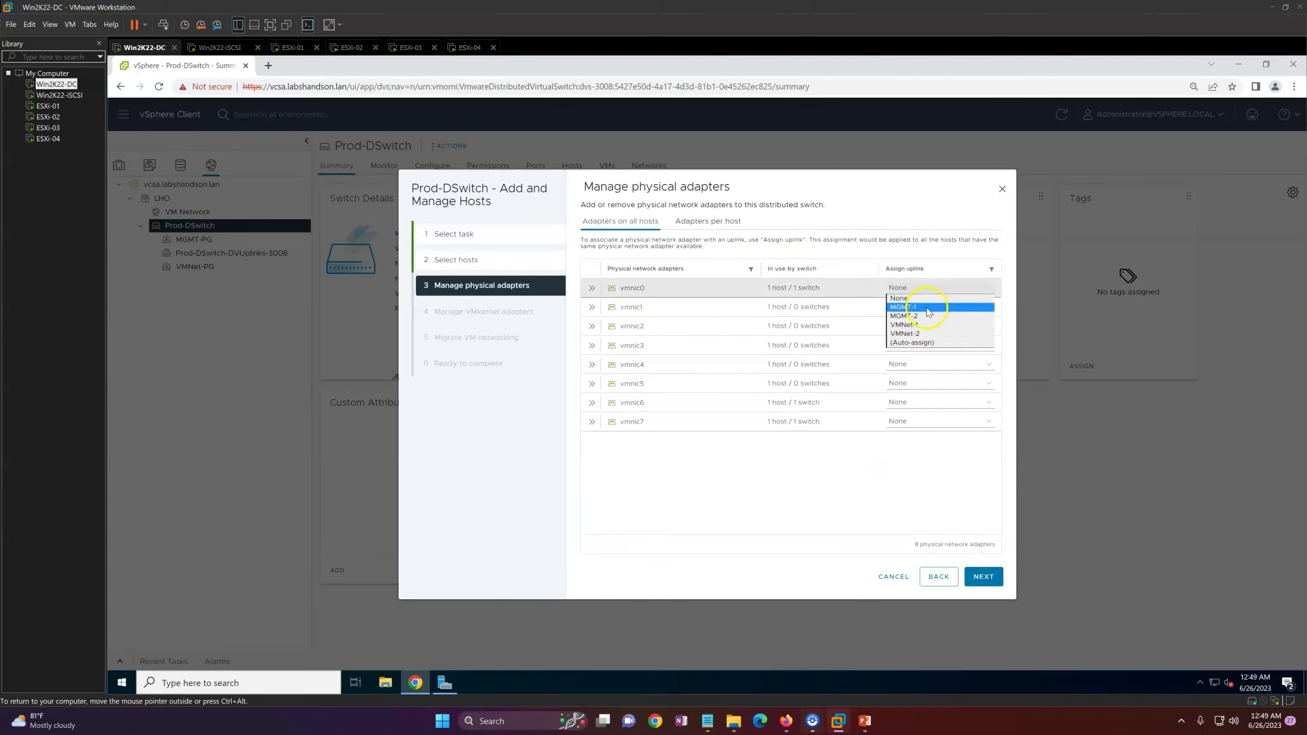
left_click(930, 307)
left_click(929, 307)
left_click(921, 335)
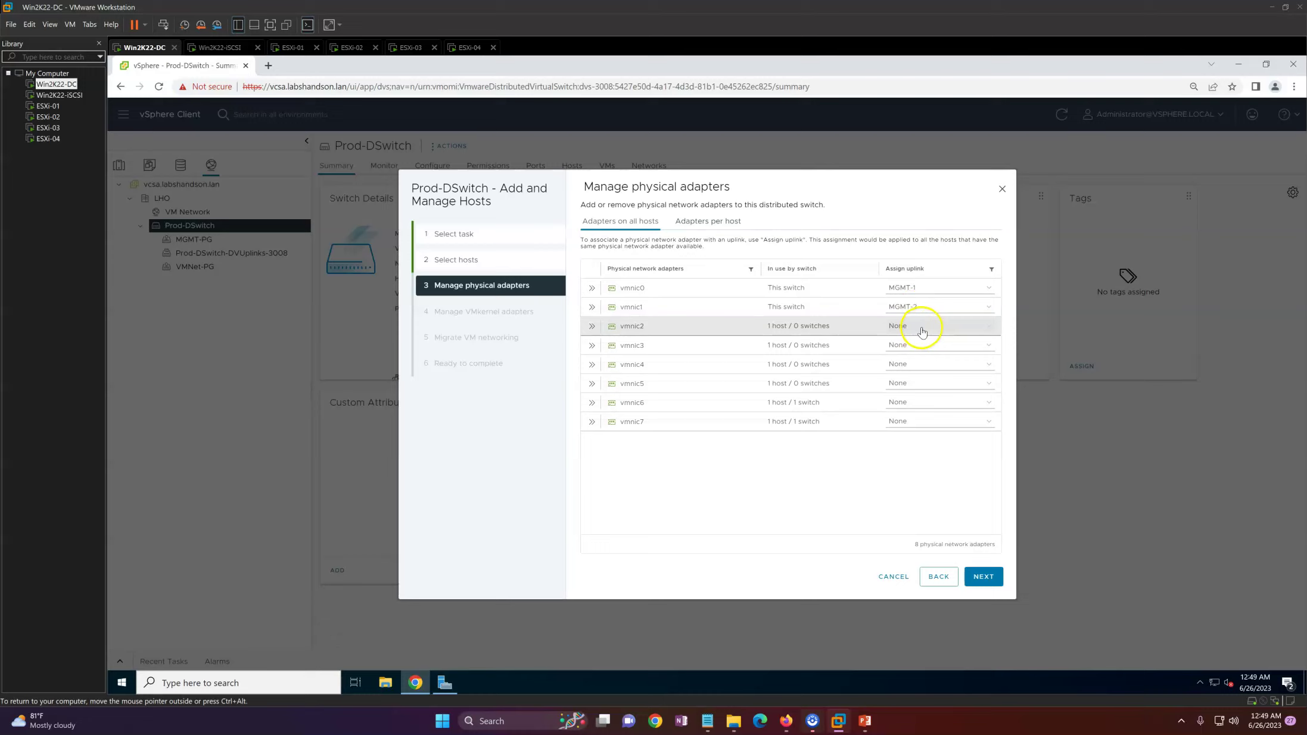
left_click(920, 327)
left_click(922, 362)
left_click(922, 351)
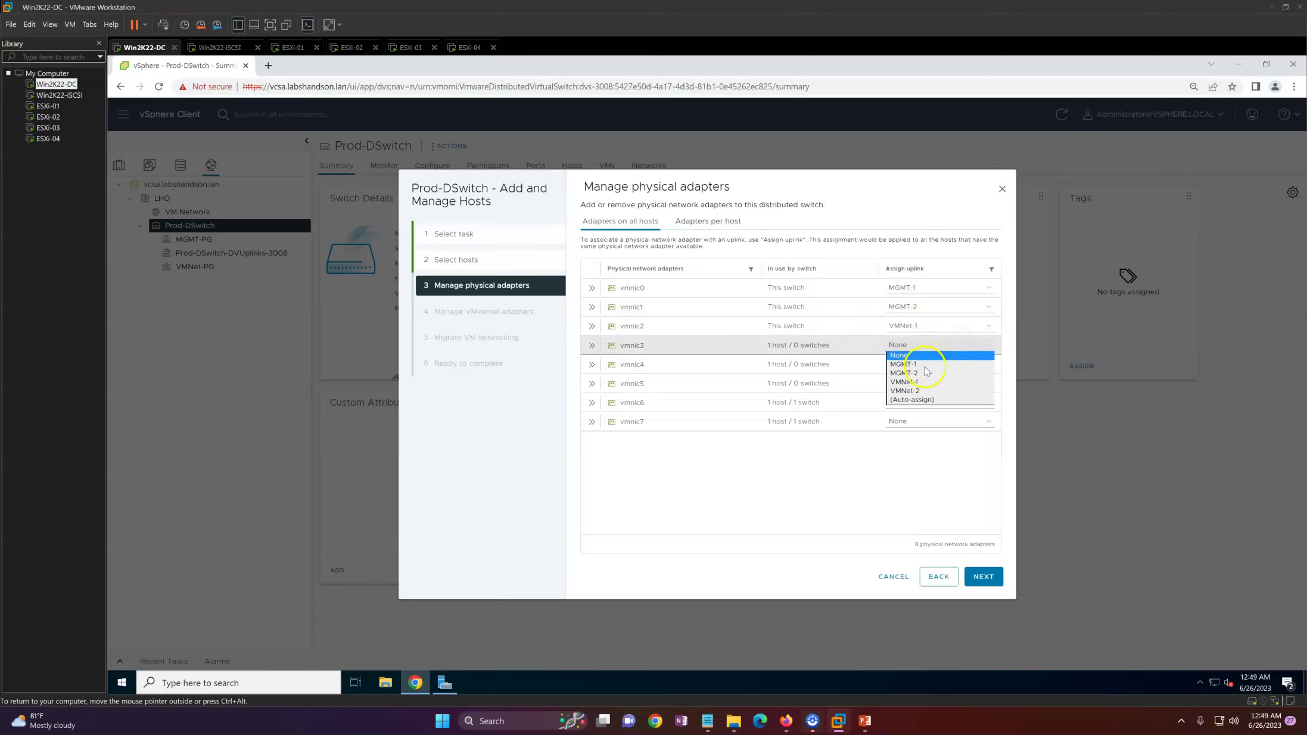
left_click(926, 395)
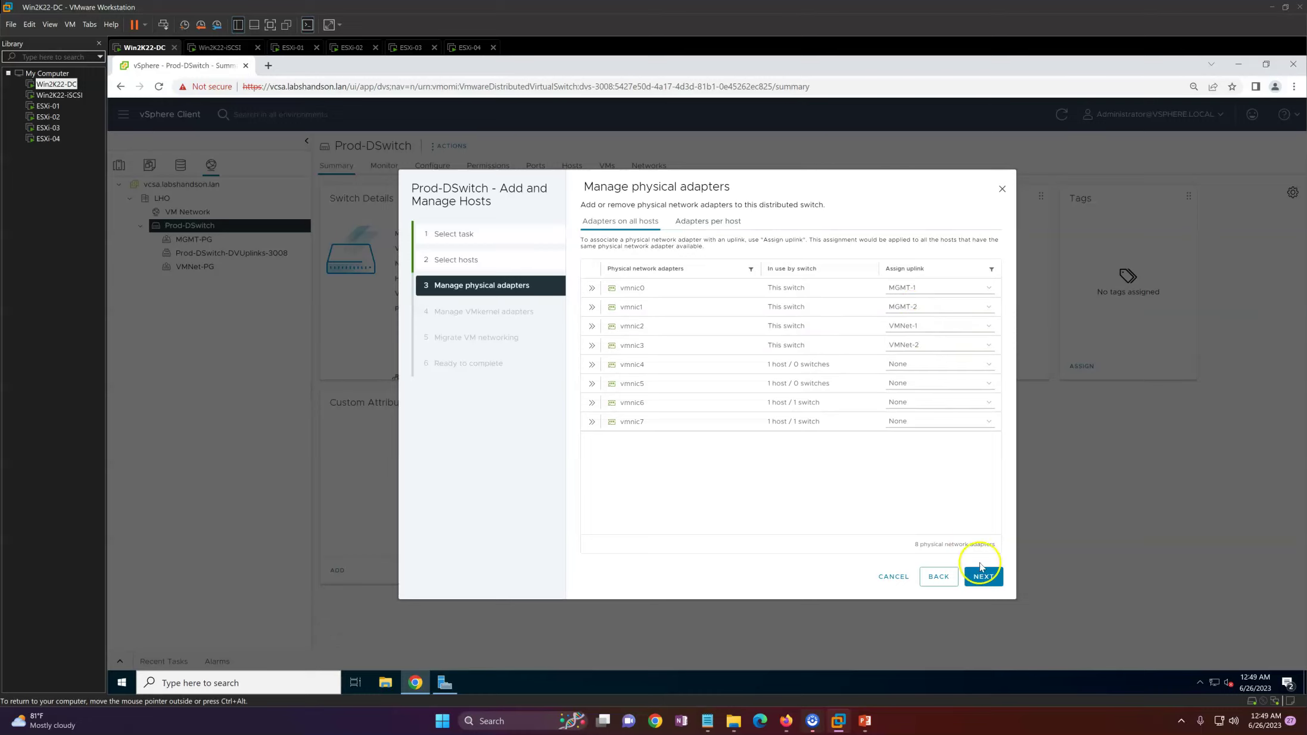
left_click(982, 575)
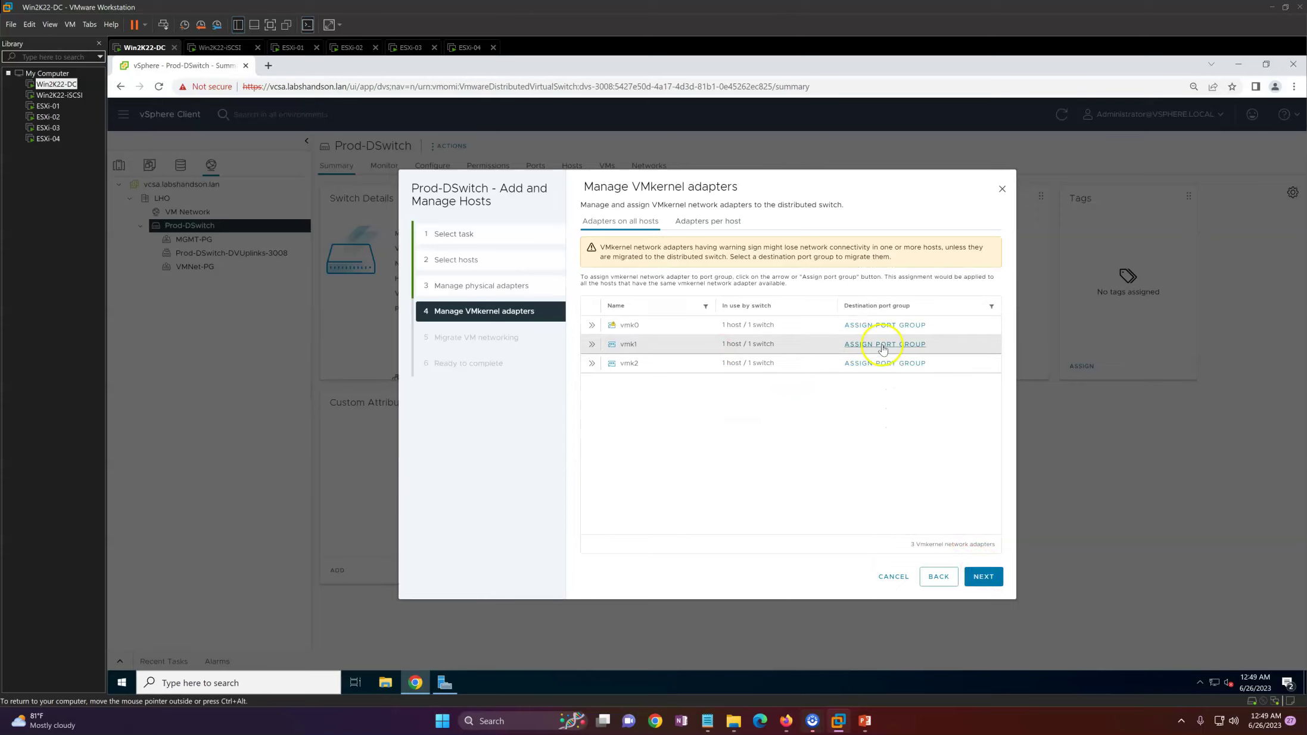
Migrate esxi-01's vmk0 VMkernel adapter to MGMT-PG and proceed to the VM networking migration
left_click(890, 326)
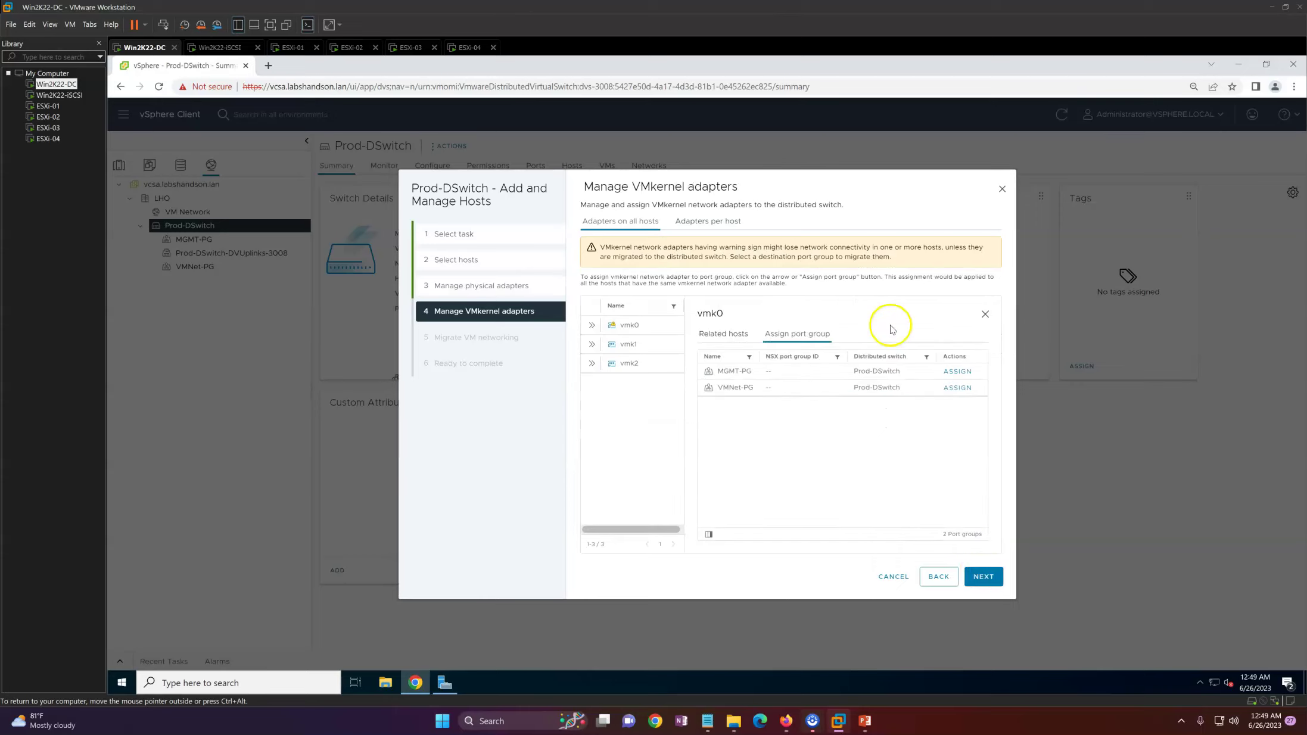
left_click(958, 371)
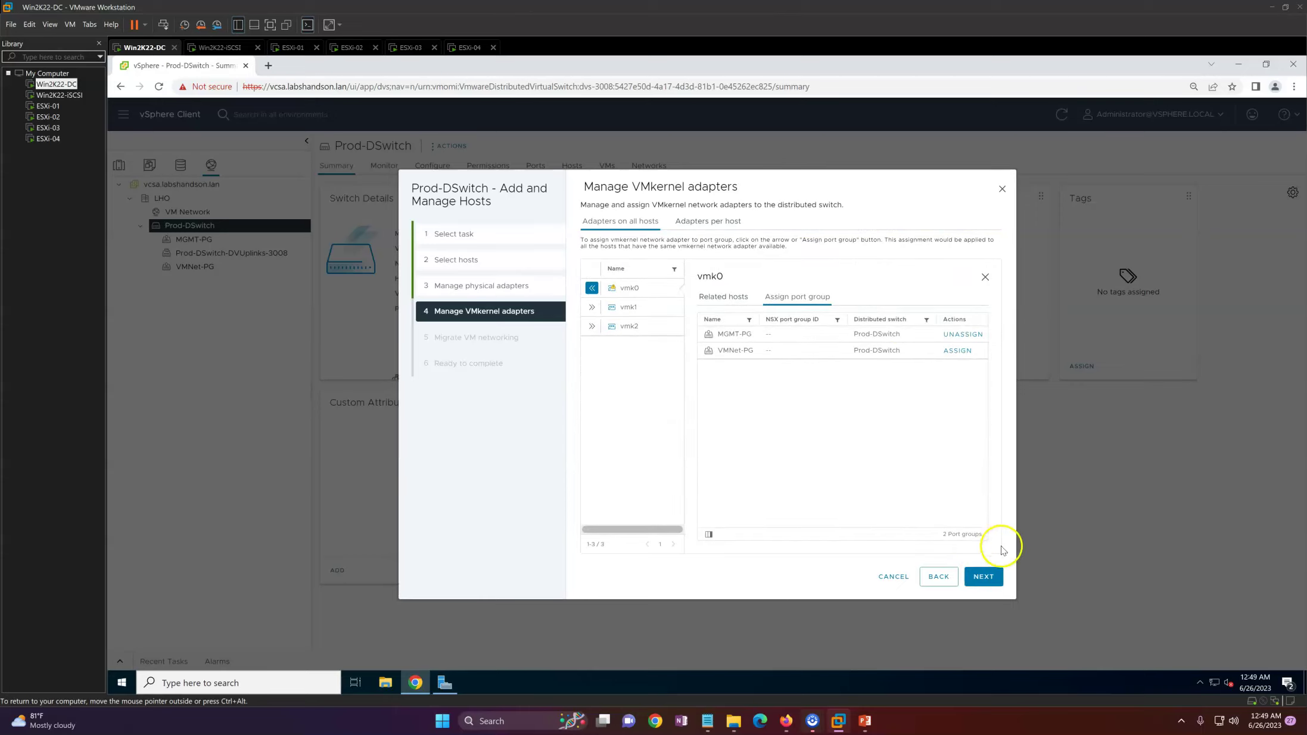
left_click(984, 576)
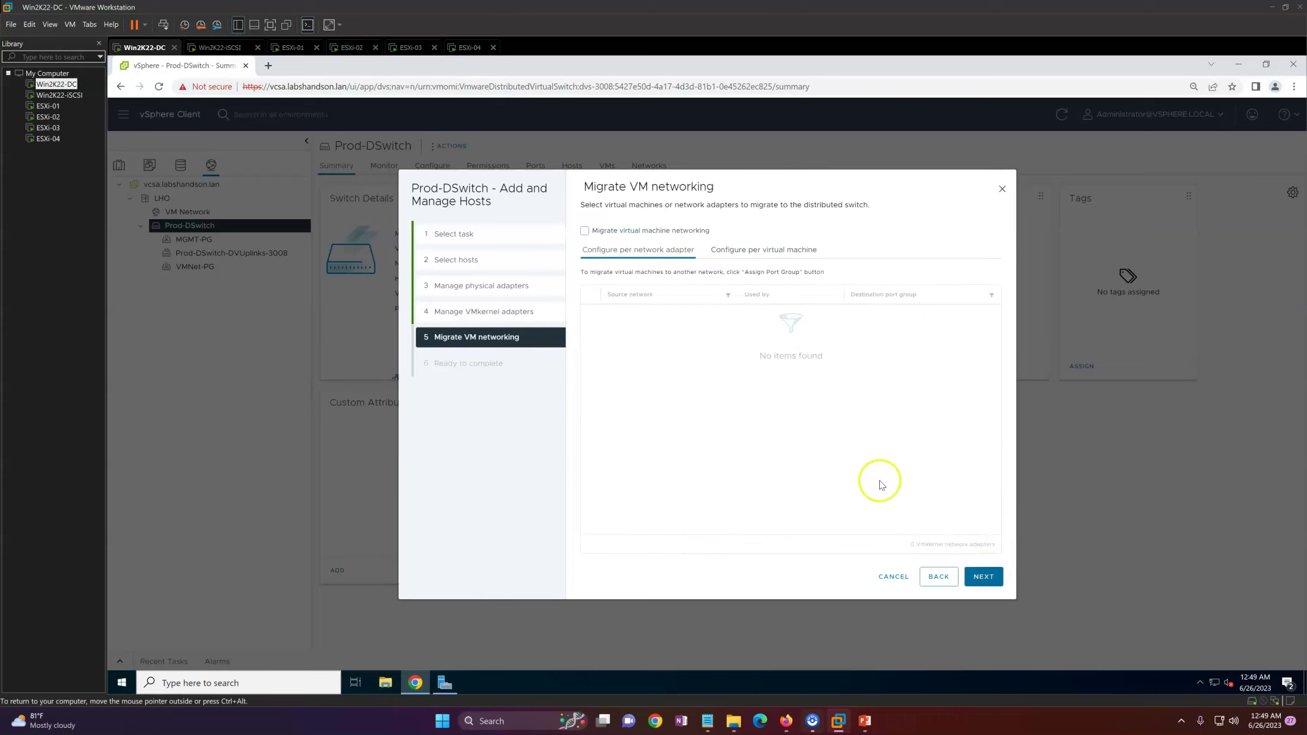
Enable virtual machine networking migration and assign Network adapter 1 to the VMNet-PG port group
left_click(755, 254)
left_click(585, 230)
left_click(767, 254)
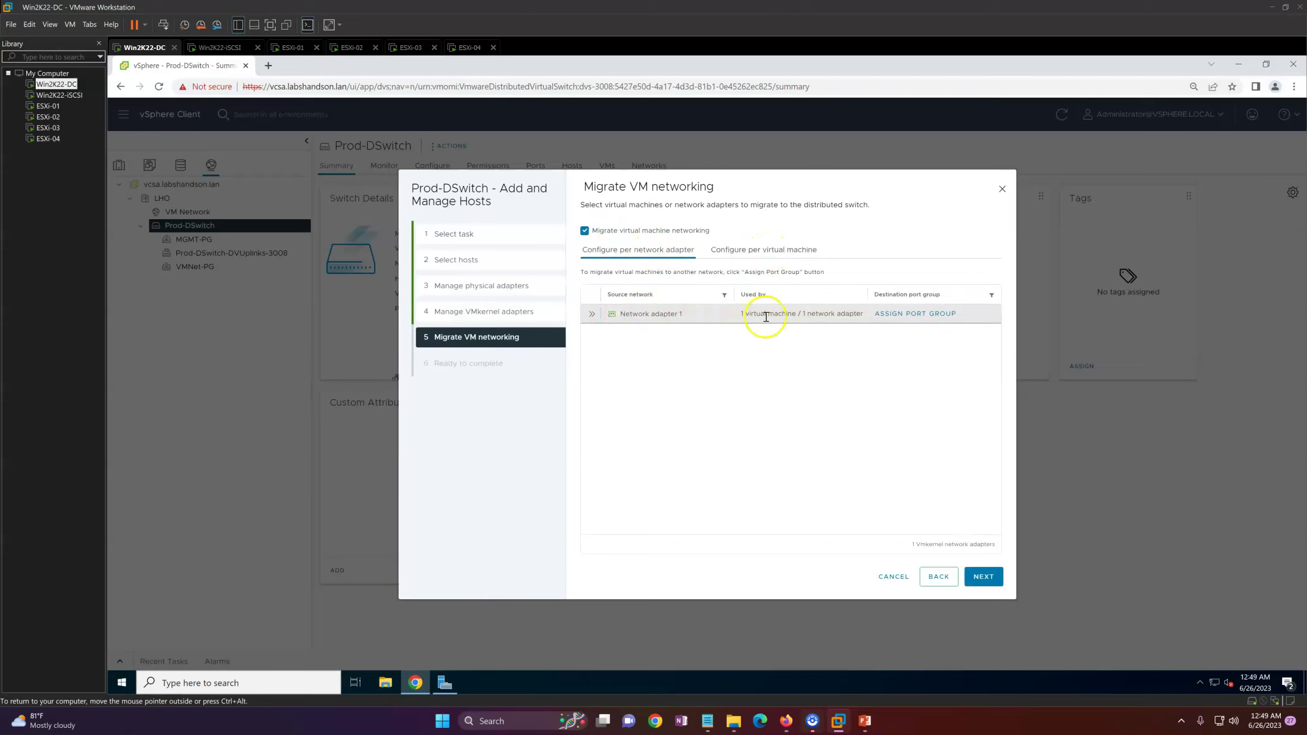
left_click(901, 316)
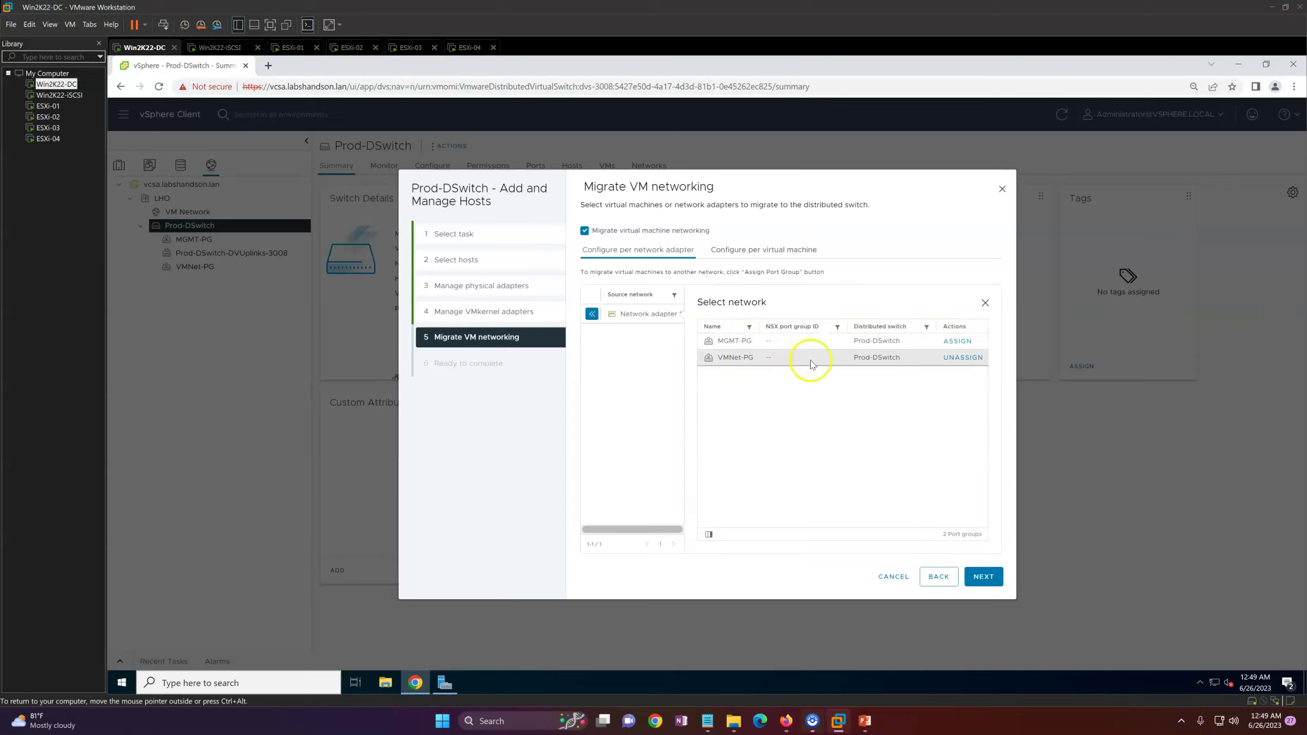
Switch to per-virtual-machine configuration, discarding the per-adapter changes, assign vcsa to VMNet-PG and finish adding the host
left_click(759, 255)
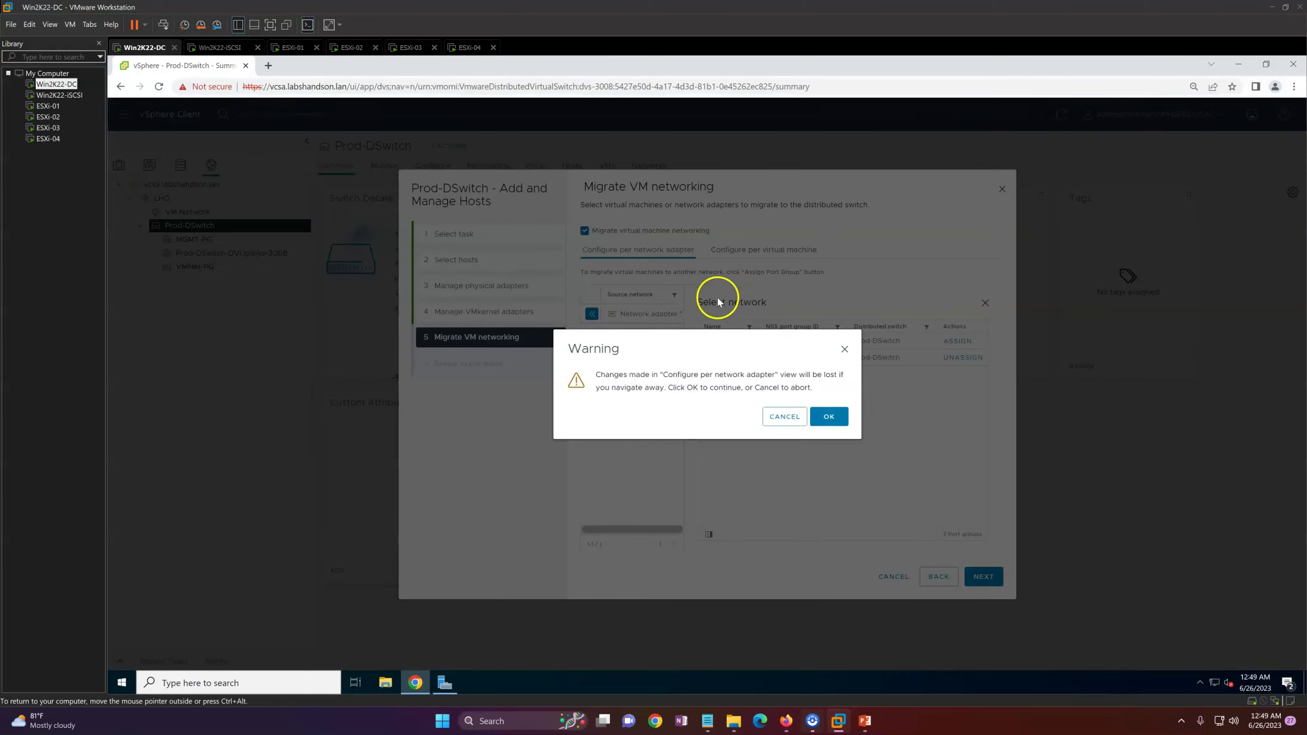
left_click(833, 417)
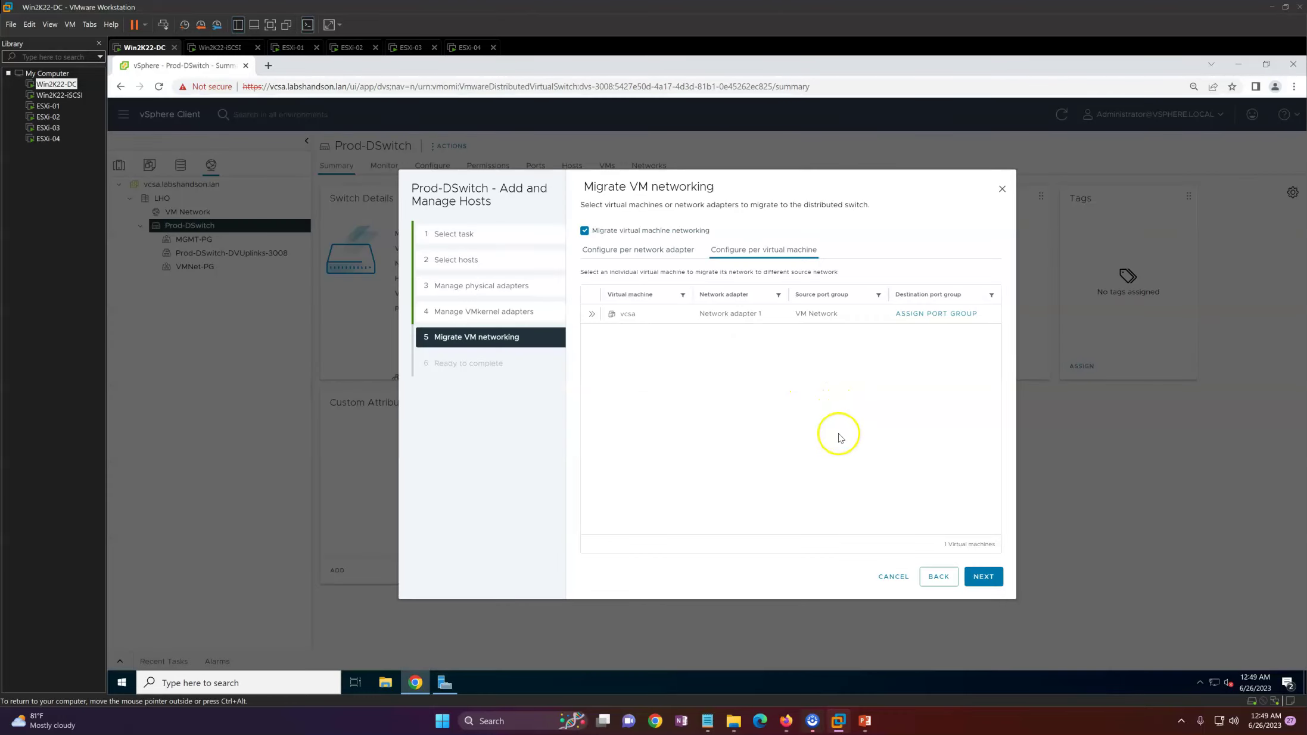
left_click(922, 316)
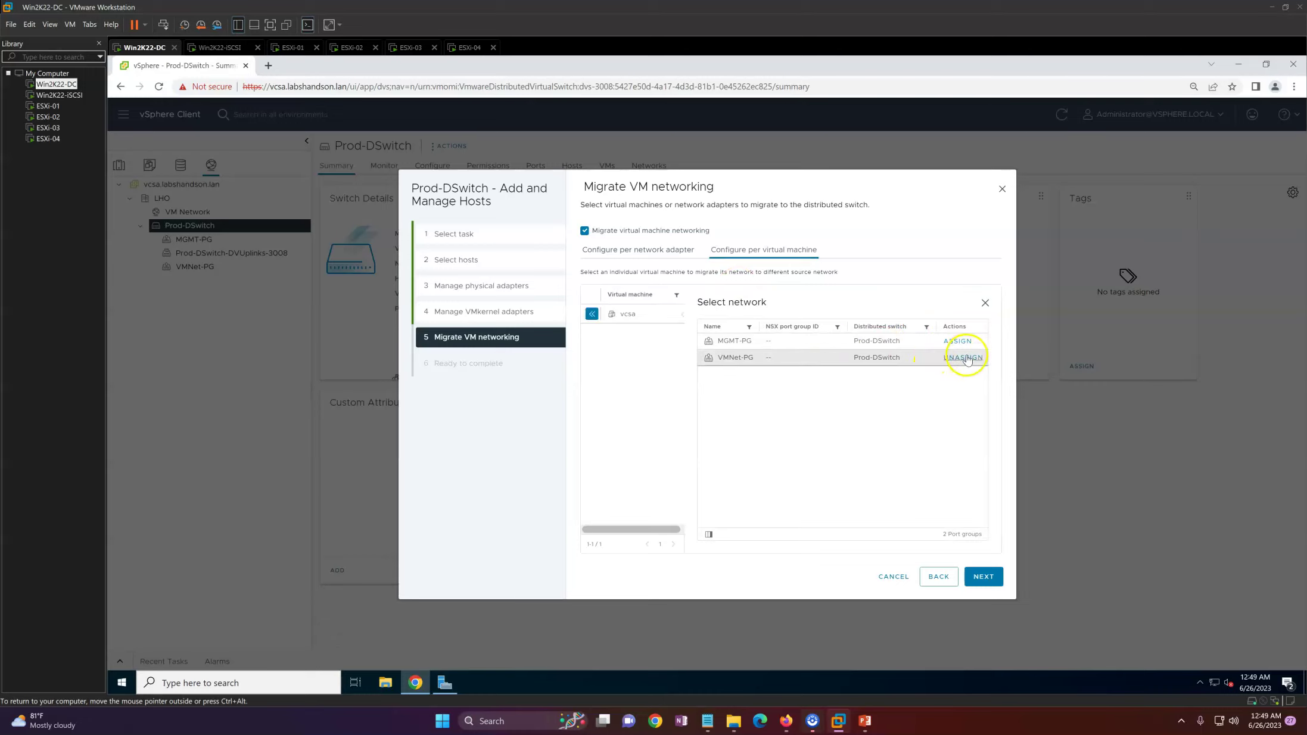
left_click(984, 576)
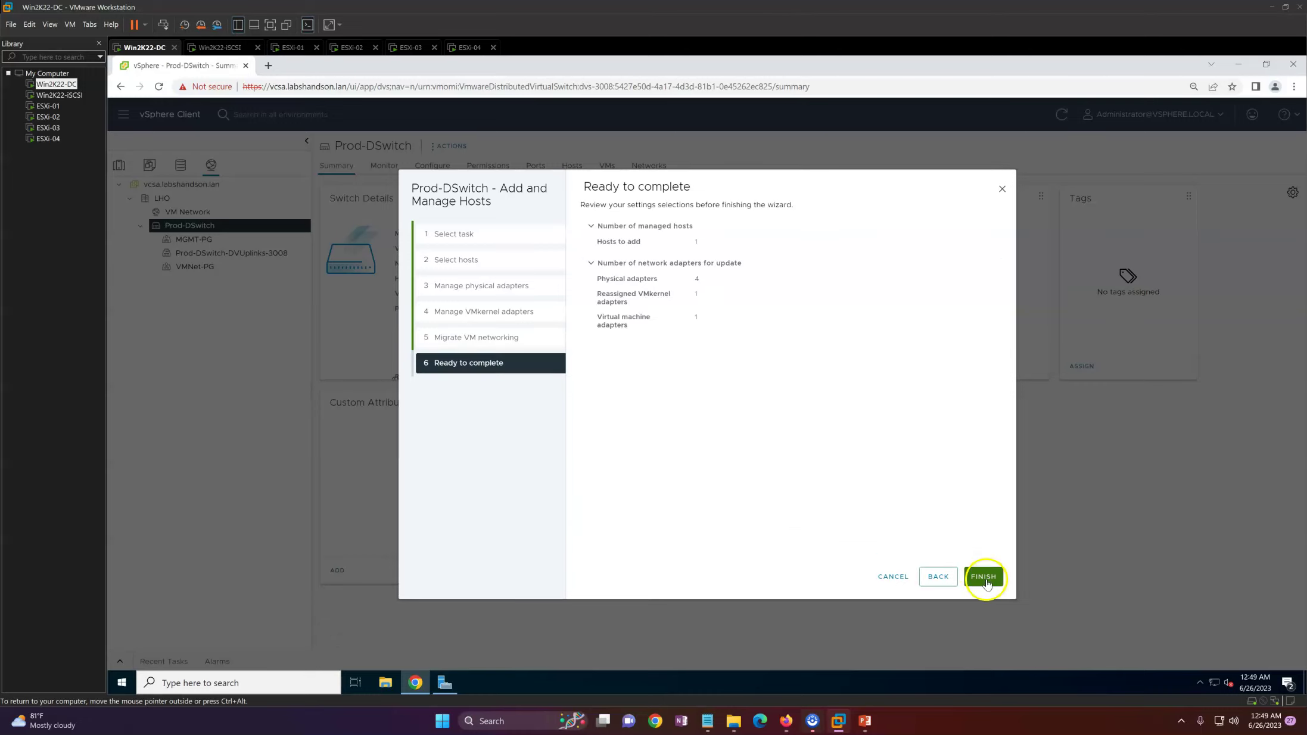
left_click(984, 576)
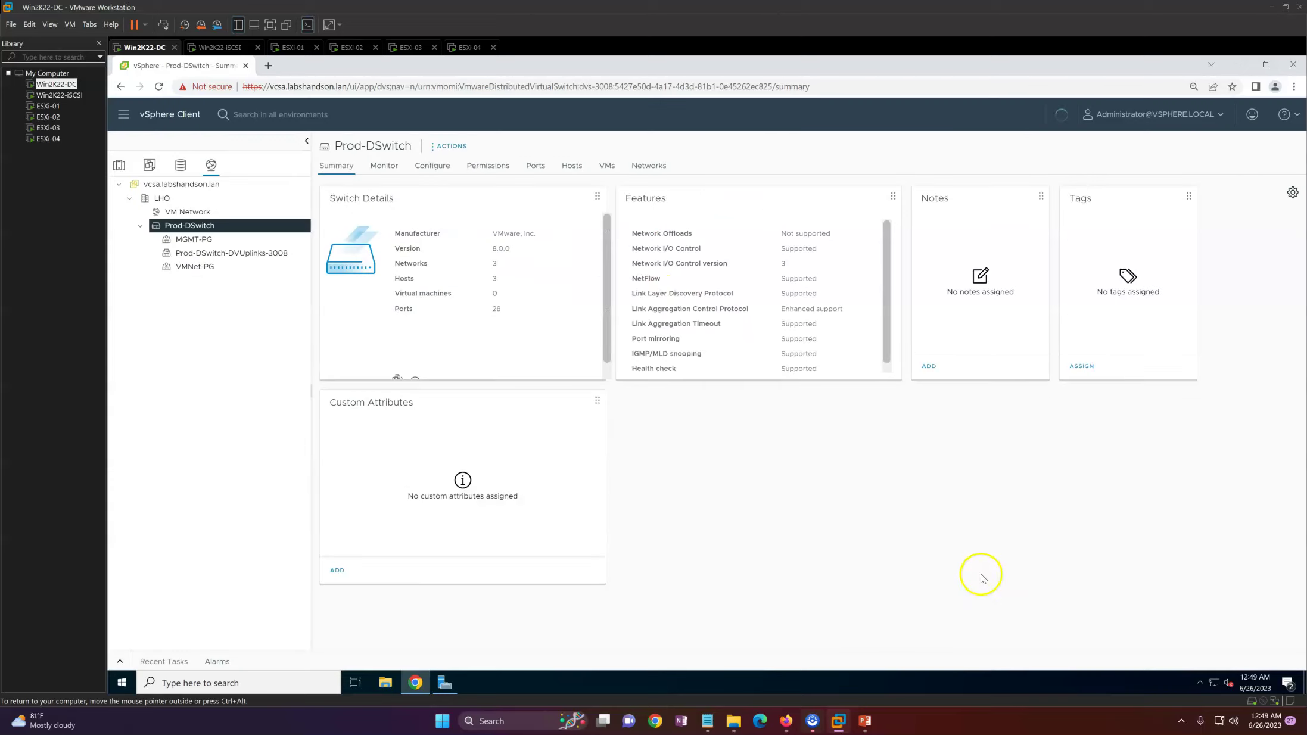
Check the recent tasks, the summary and the list of hosts attached to Prod-DSwitch
left_click(121, 661)
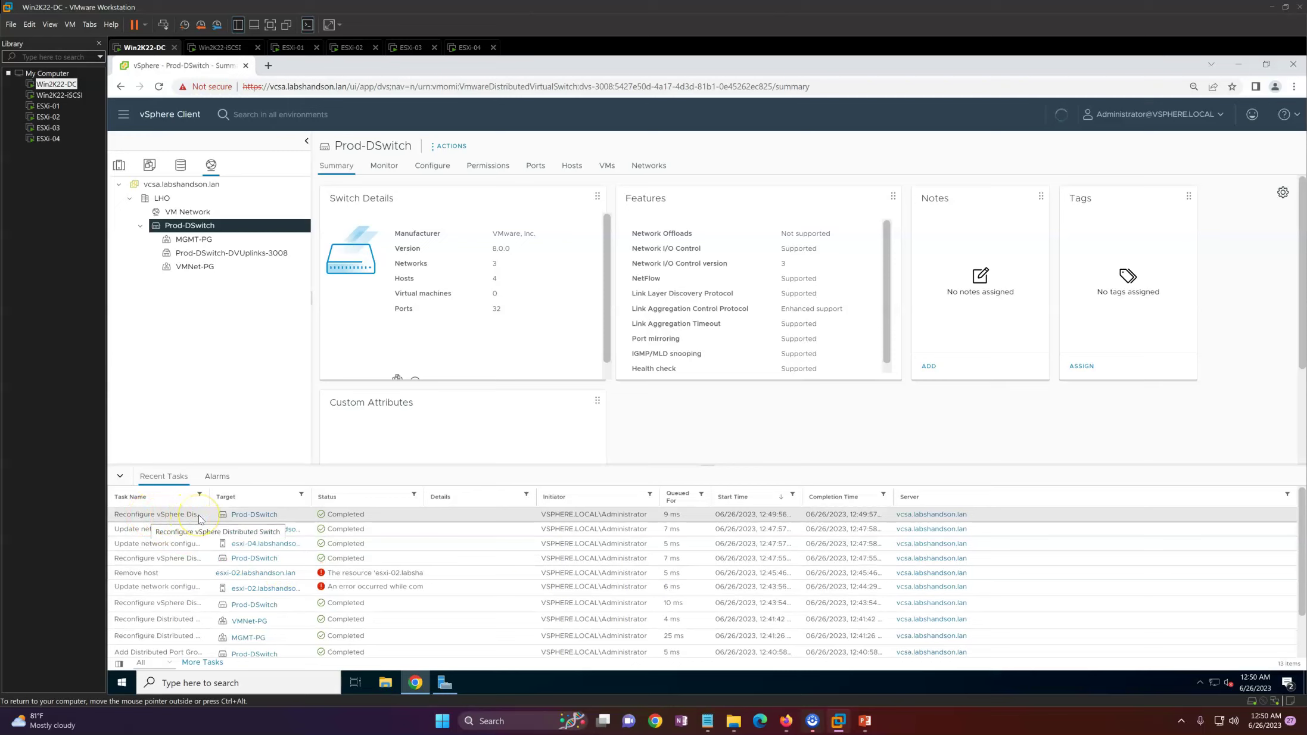
left_click(572, 167)
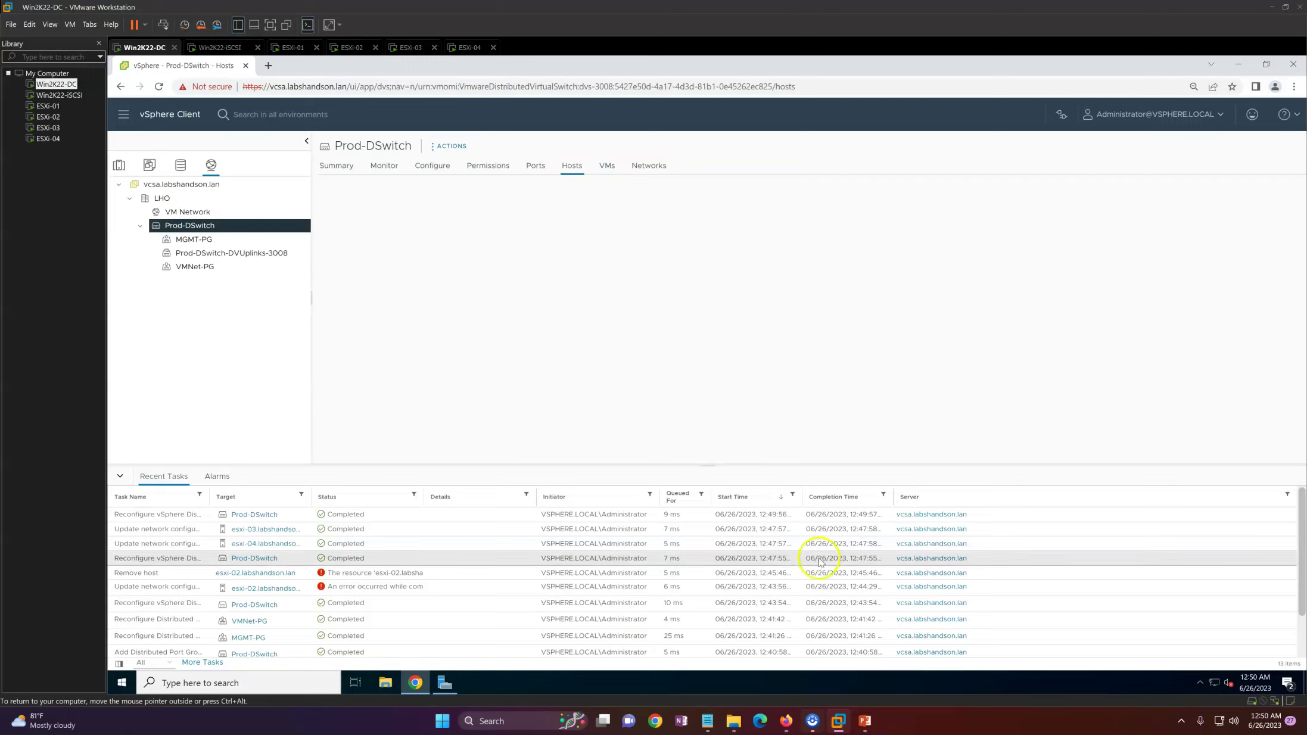
left_click(344, 173)
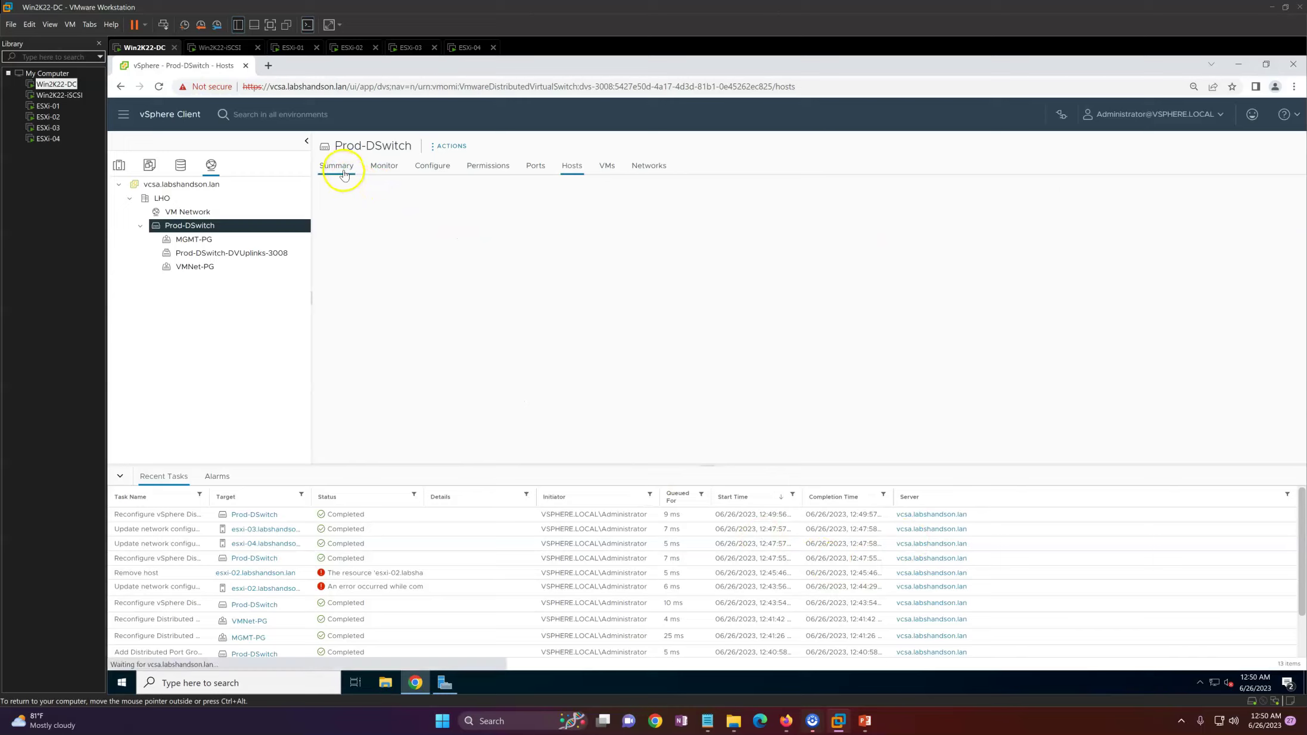
left_click(580, 172)
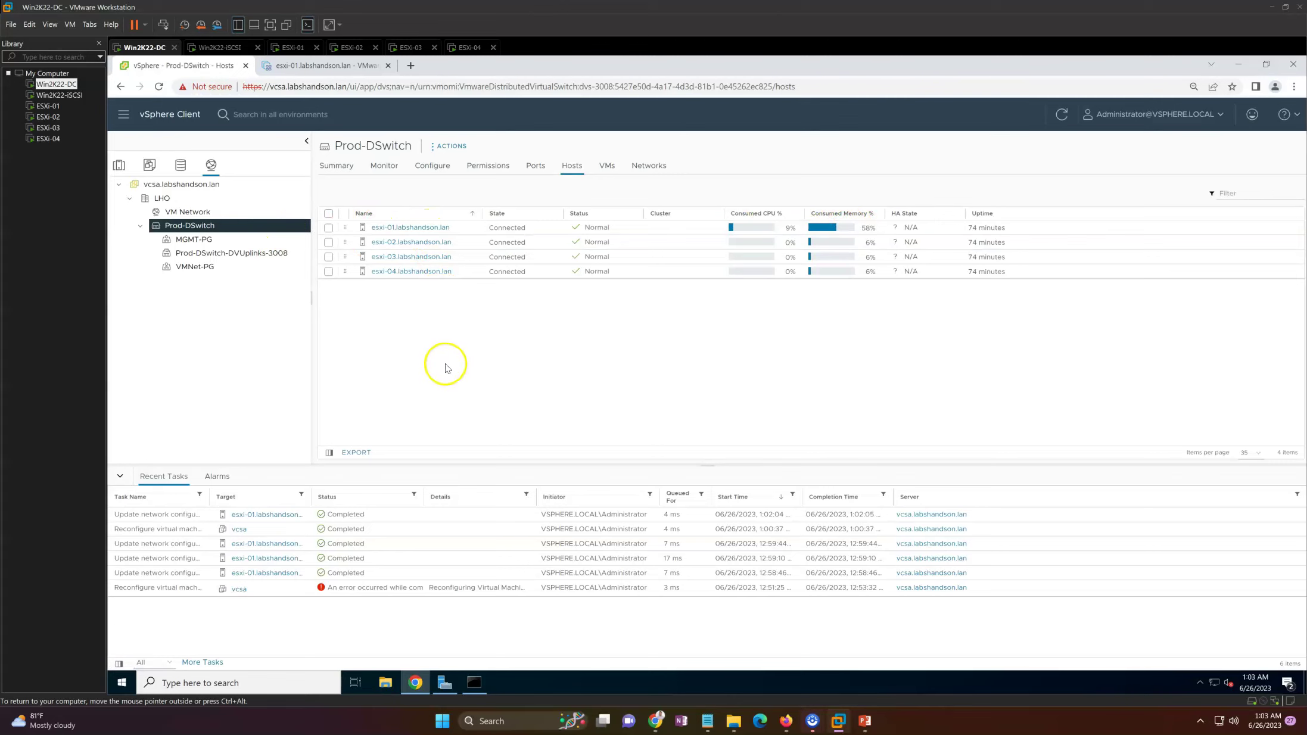
Check esxi-01's virtual switches and physical adapter assignments against the Physical Networks for ESXi slide in PowerPoint
left_click(119, 167)
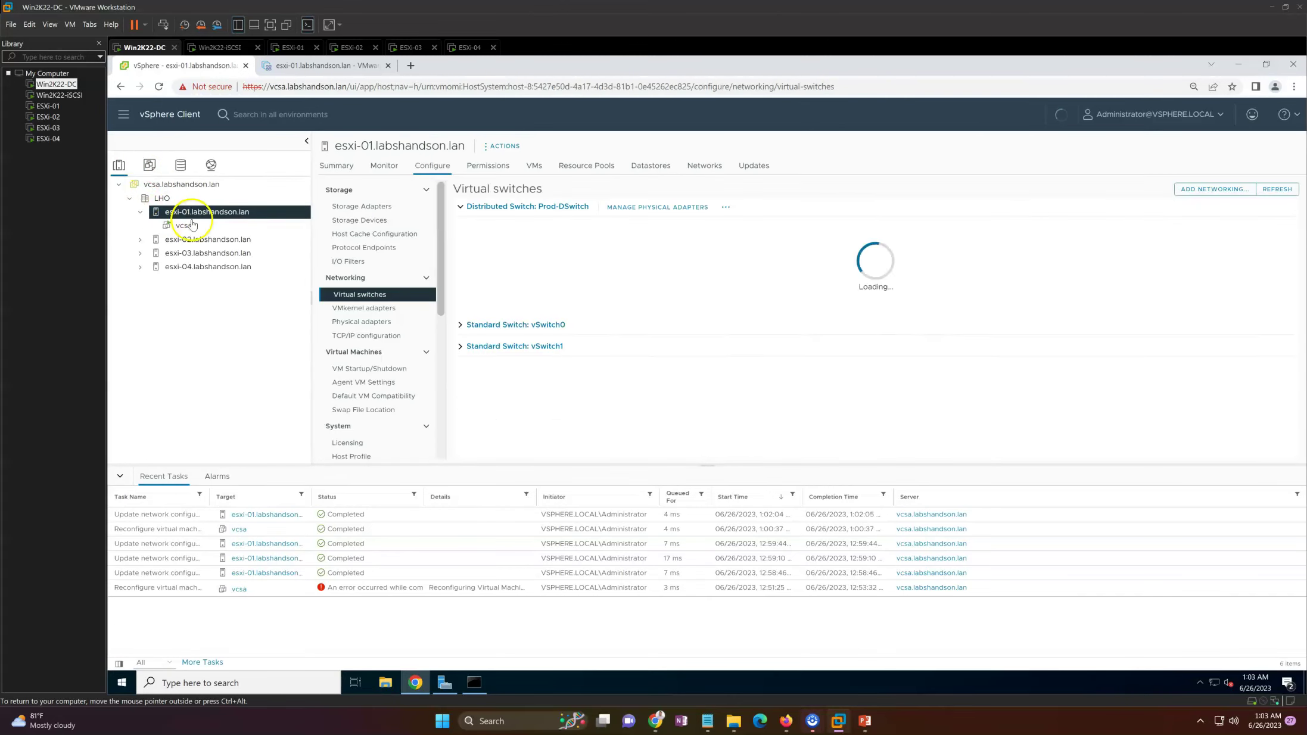
left_click(337, 168)
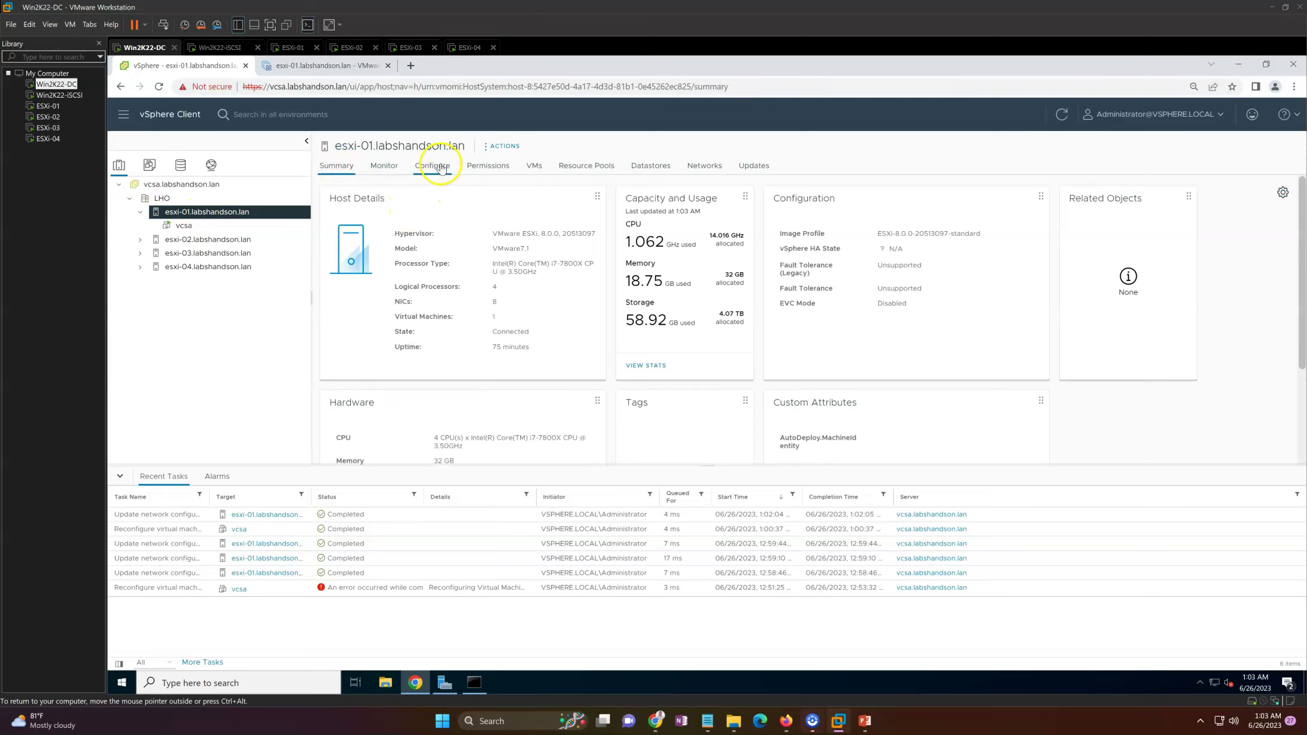
left_click(125, 483)
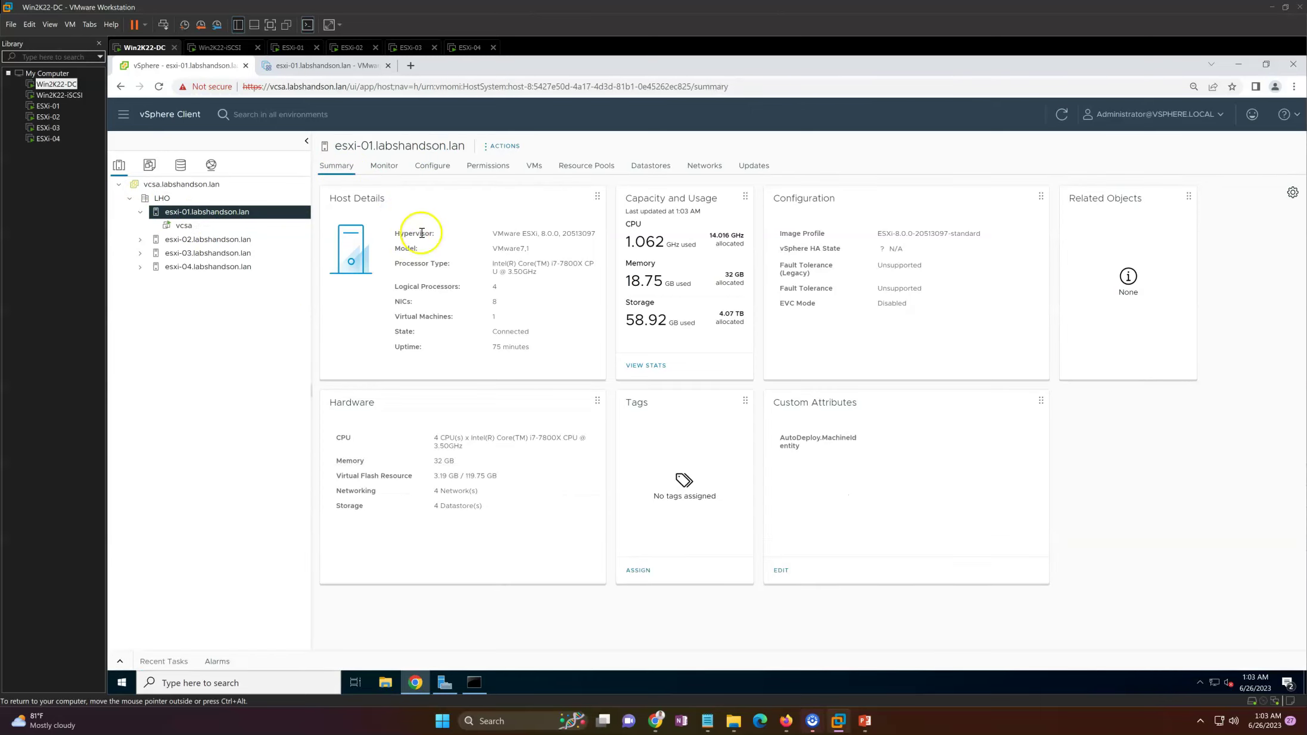
left_click(483, 169)
left_click(432, 166)
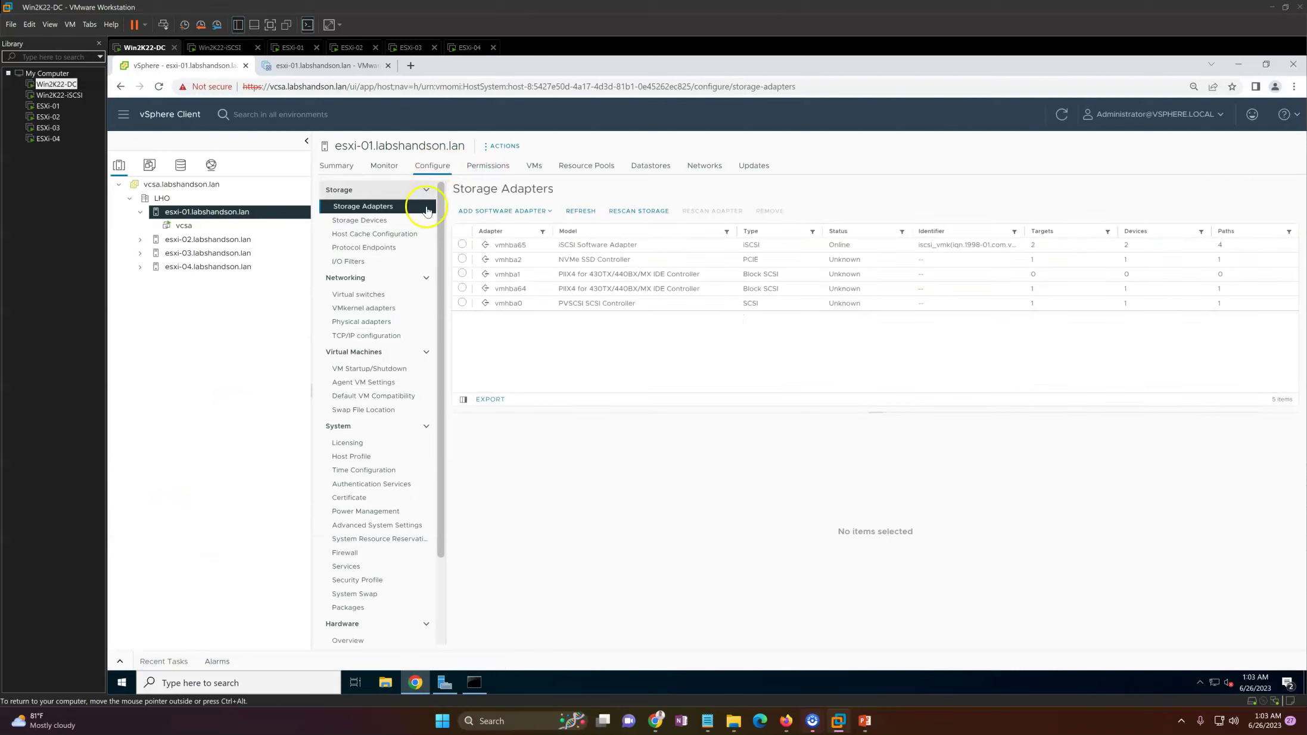
left_click(376, 298)
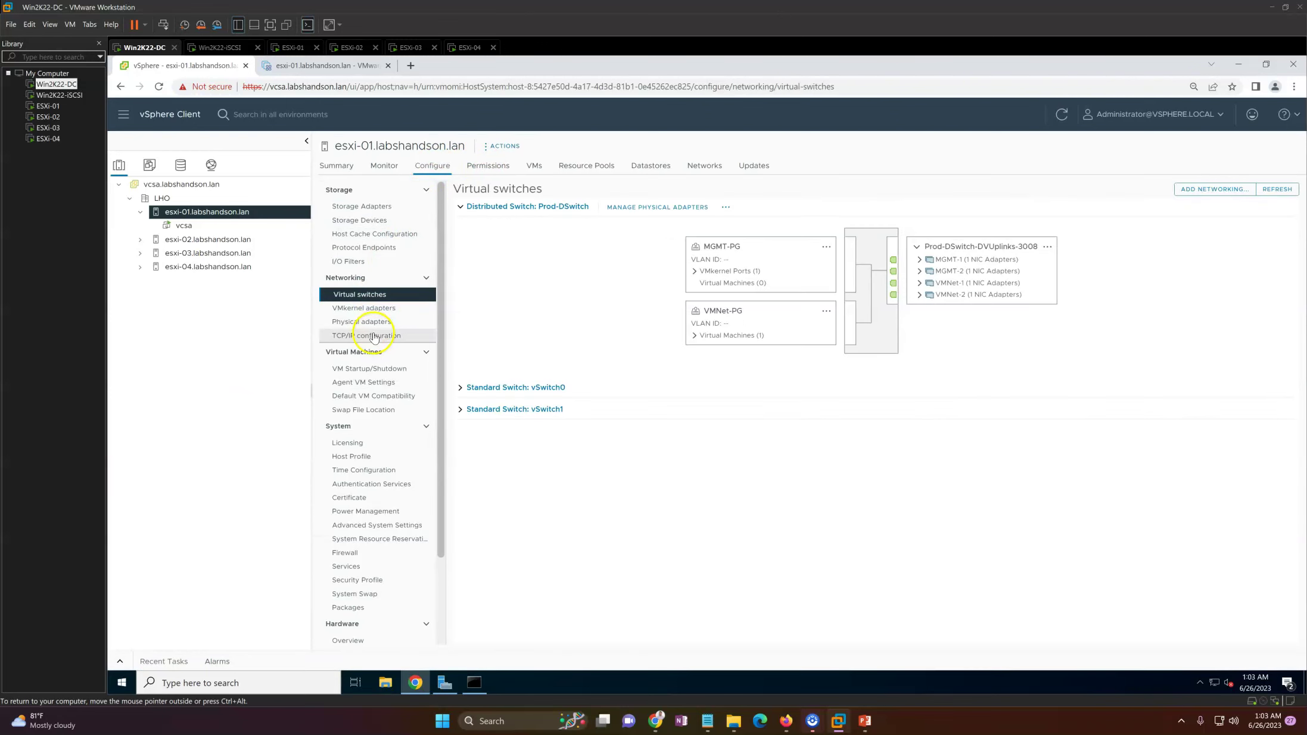
left_click(379, 322)
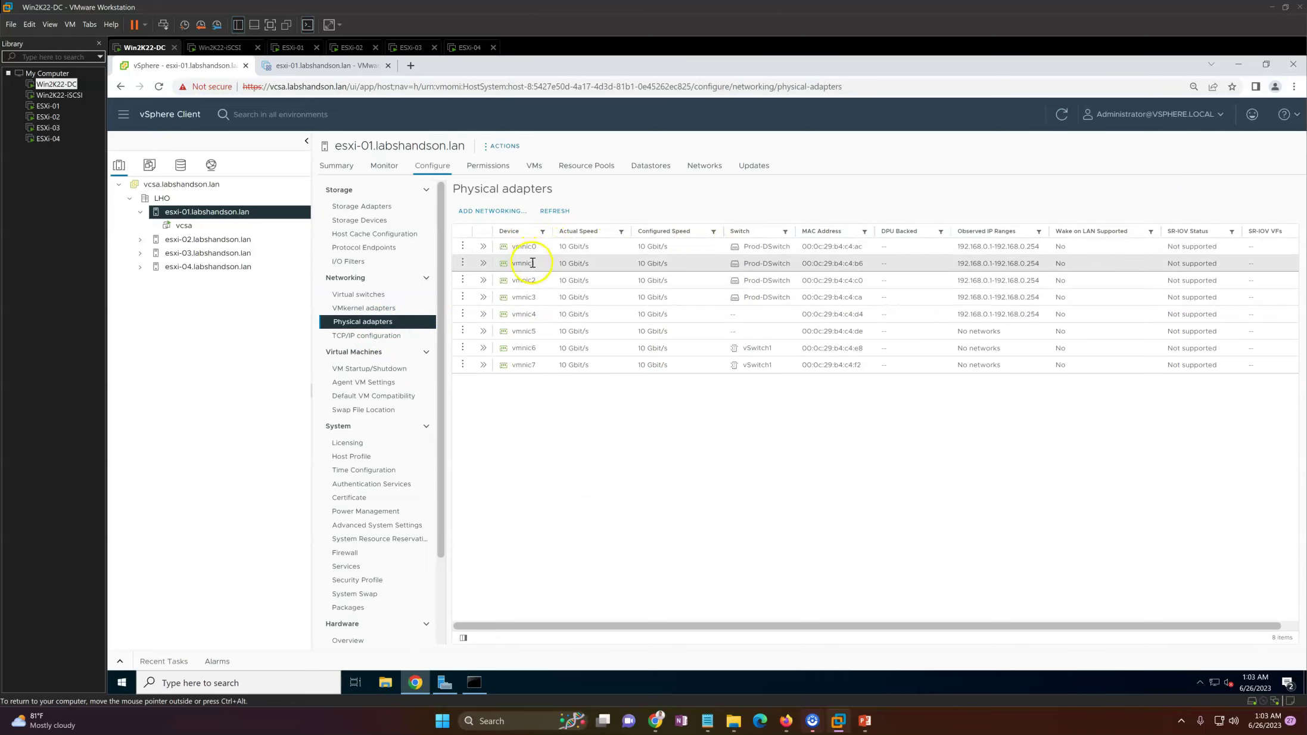
left_click(865, 721)
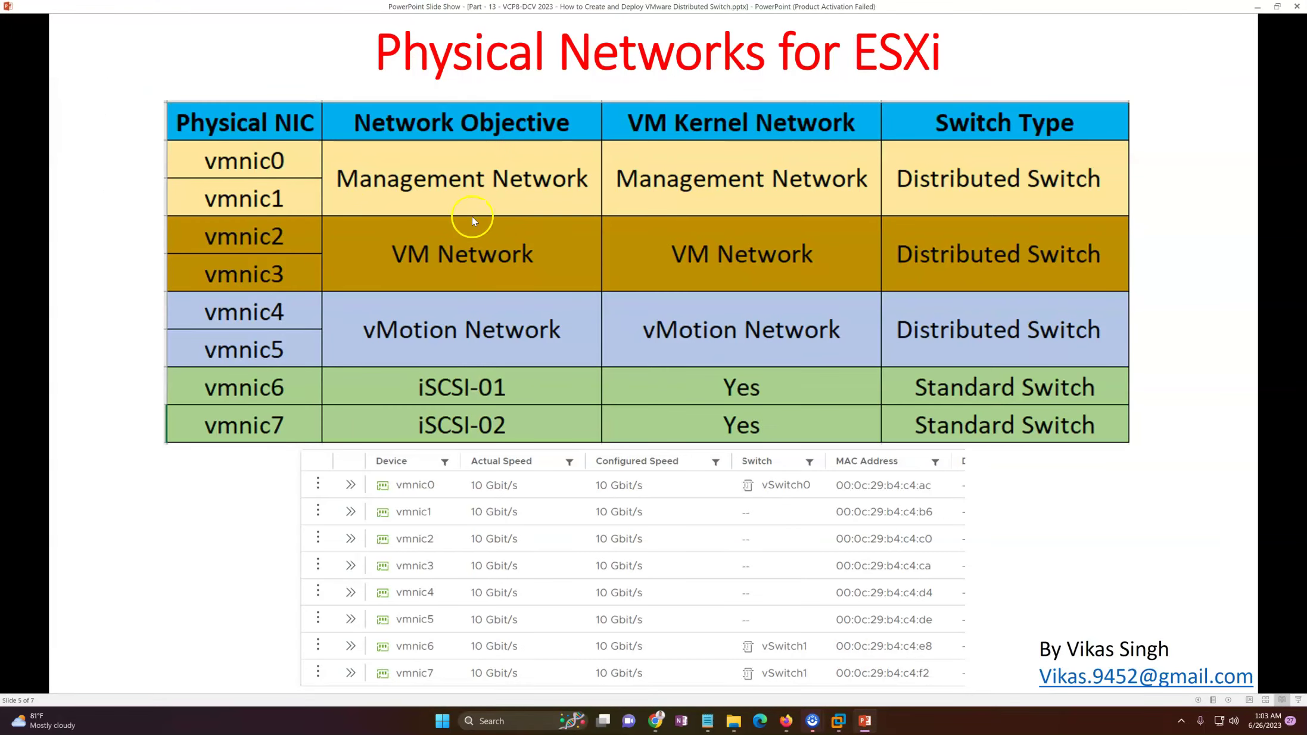
left_click(870, 723)
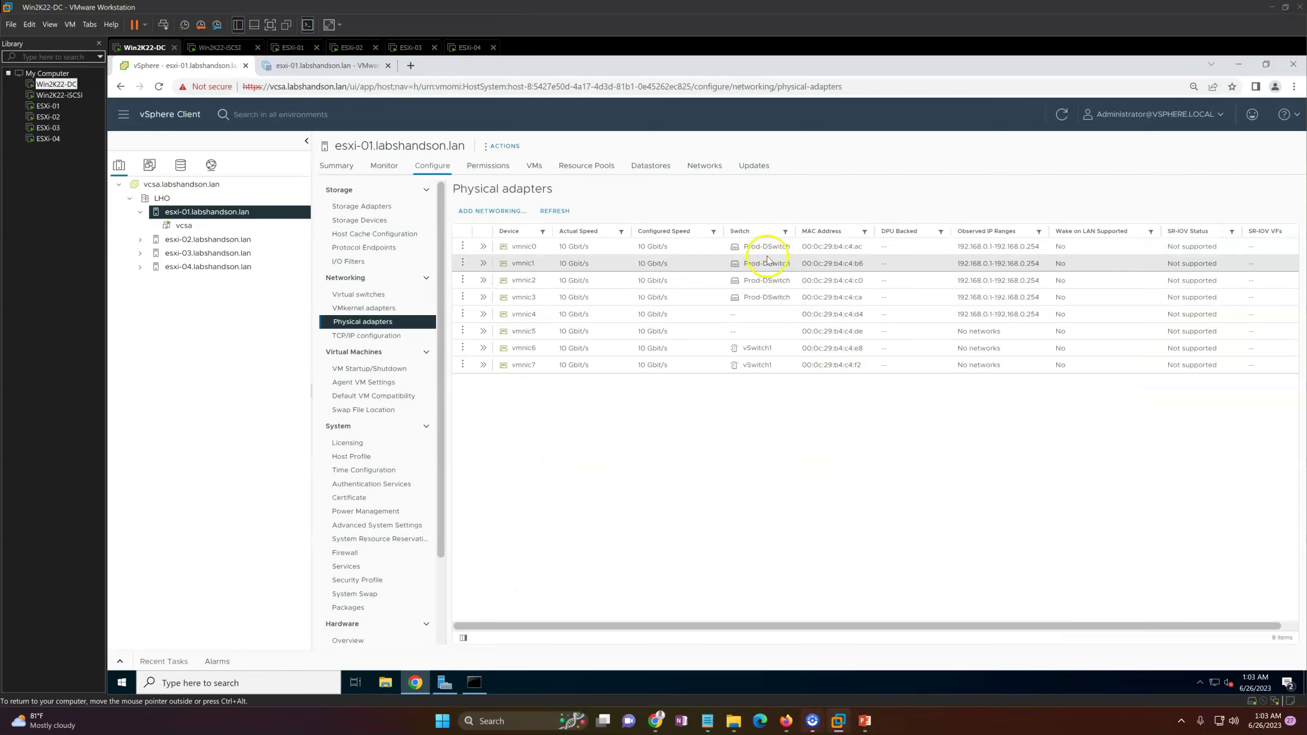
Review esxi-01's VMkernel adapters, examining vmk0's IPv4 settings, network label and assigned switch
left_click(393, 309)
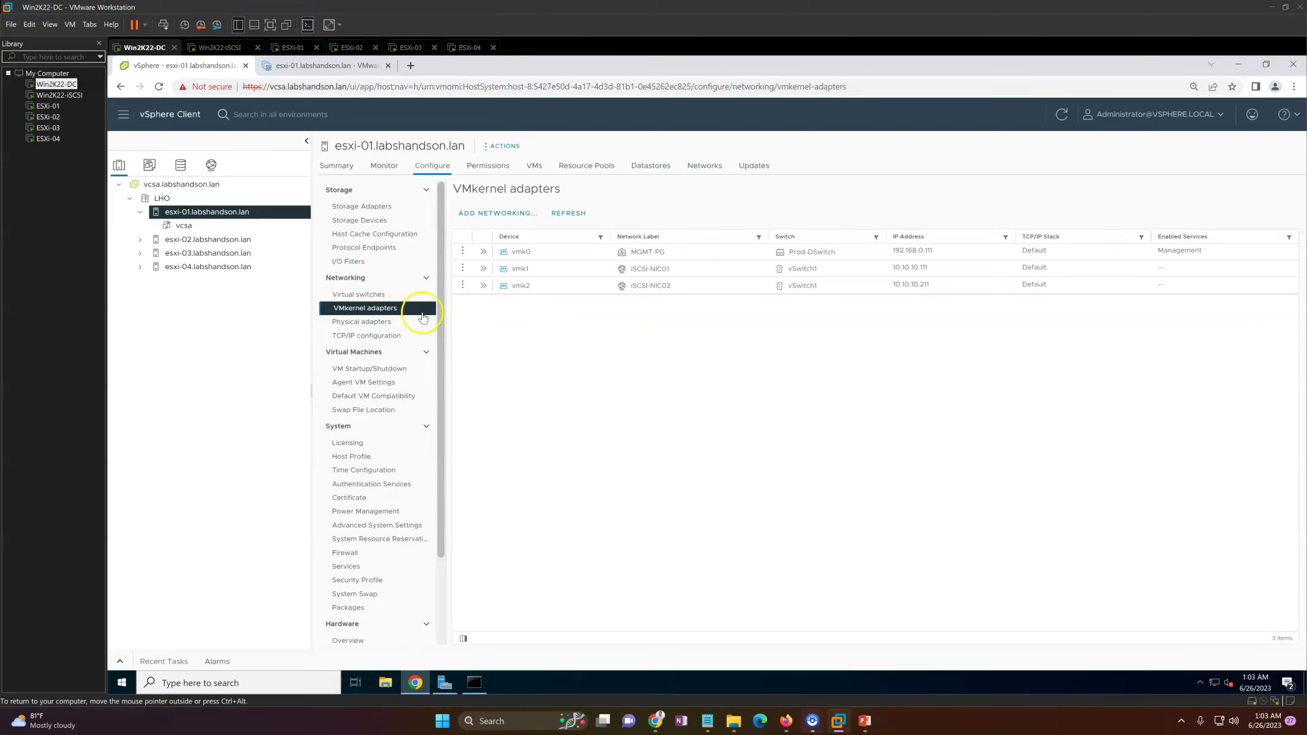
left_click(483, 252)
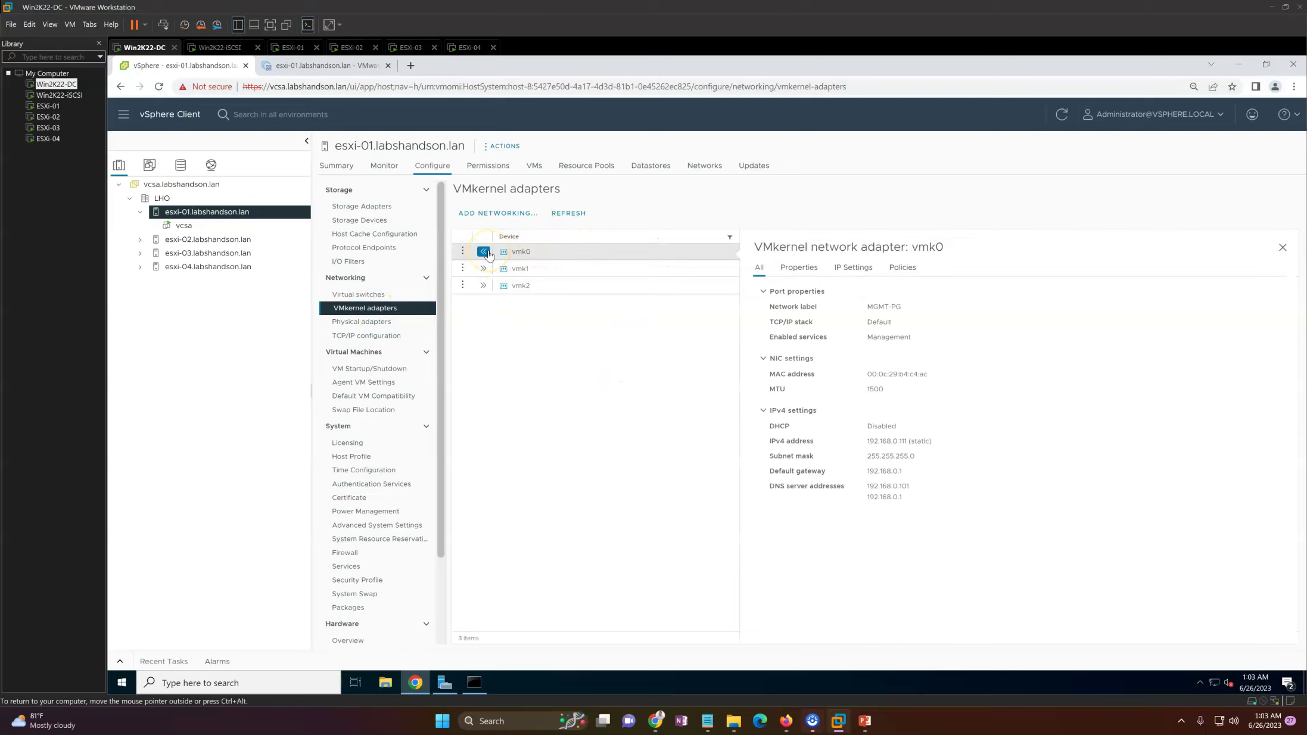
left_click_drag(933, 441, 886, 441)
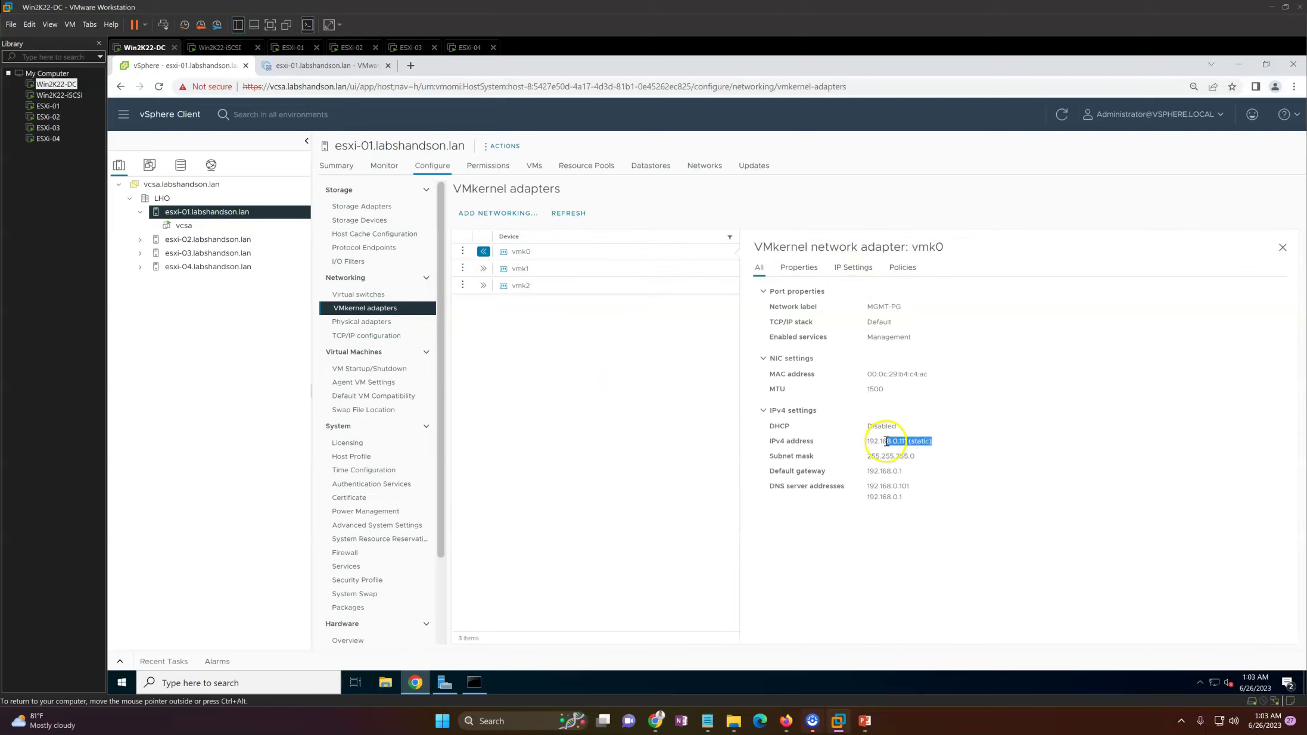
left_click(1283, 248)
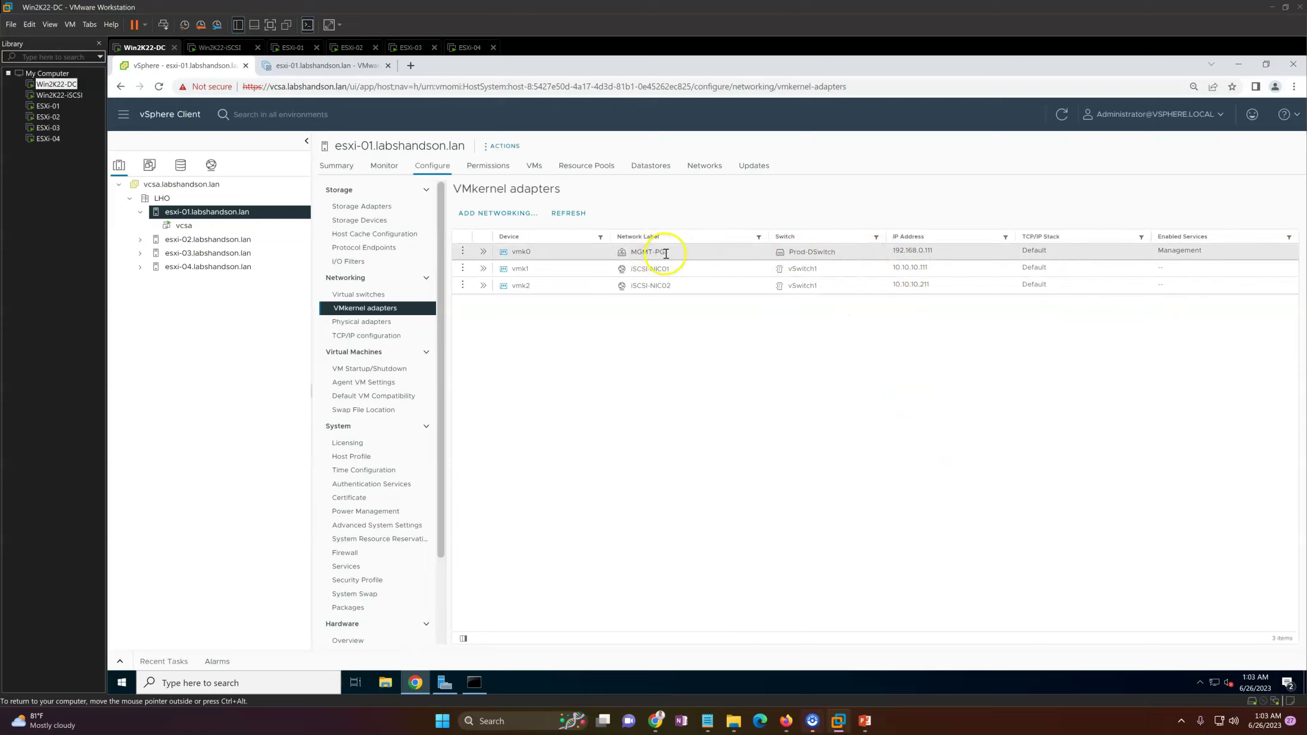
left_click_drag(843, 255, 787, 254)
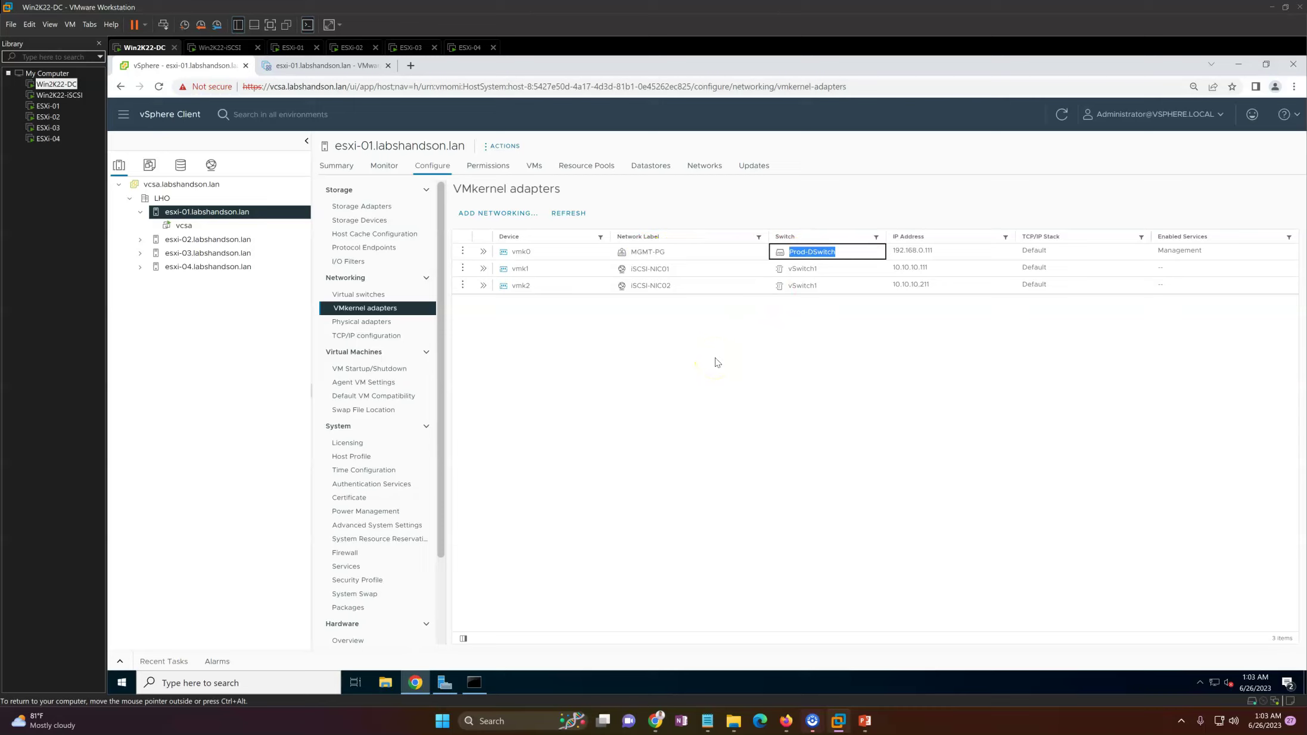
Trace which uplinks MGMT-PG and VMNet-PG use on esxi-01's Prod-DSwitch, and examine the physical adapter behind each uplink
left_click(370, 295)
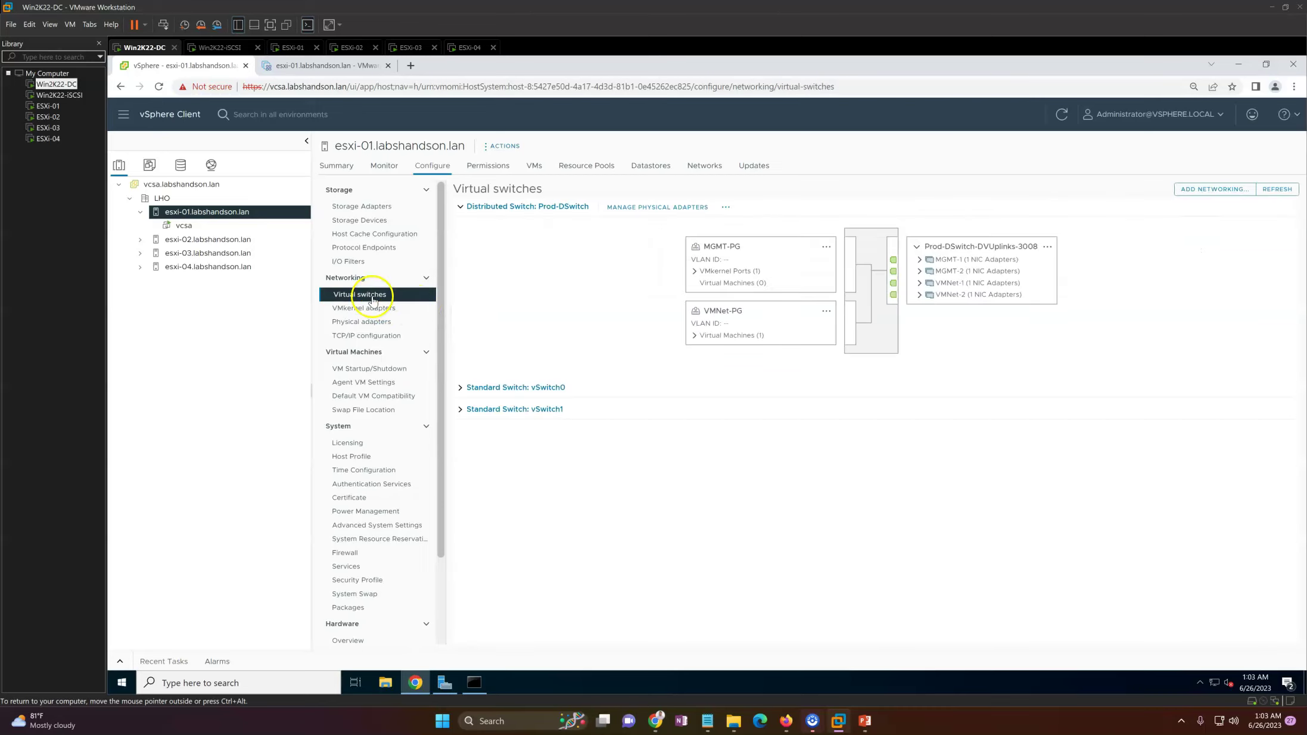
left_click(719, 250)
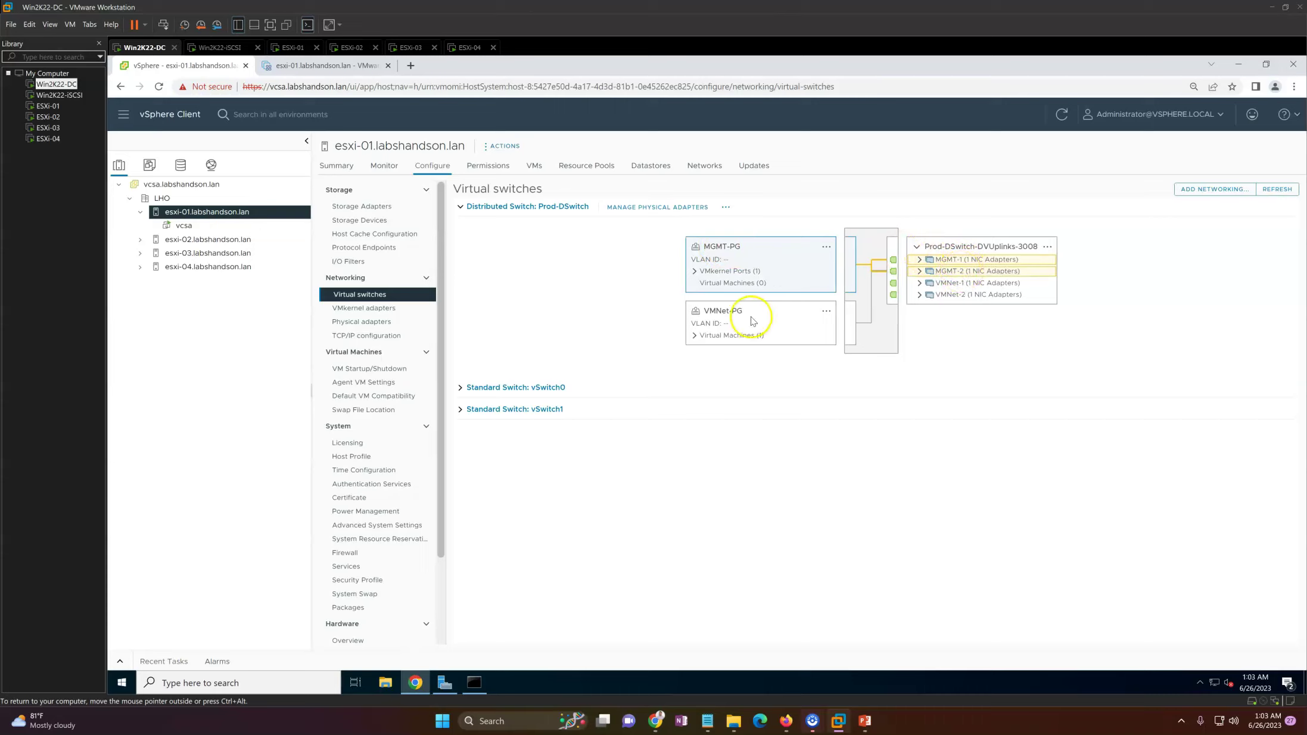
left_click(730, 317)
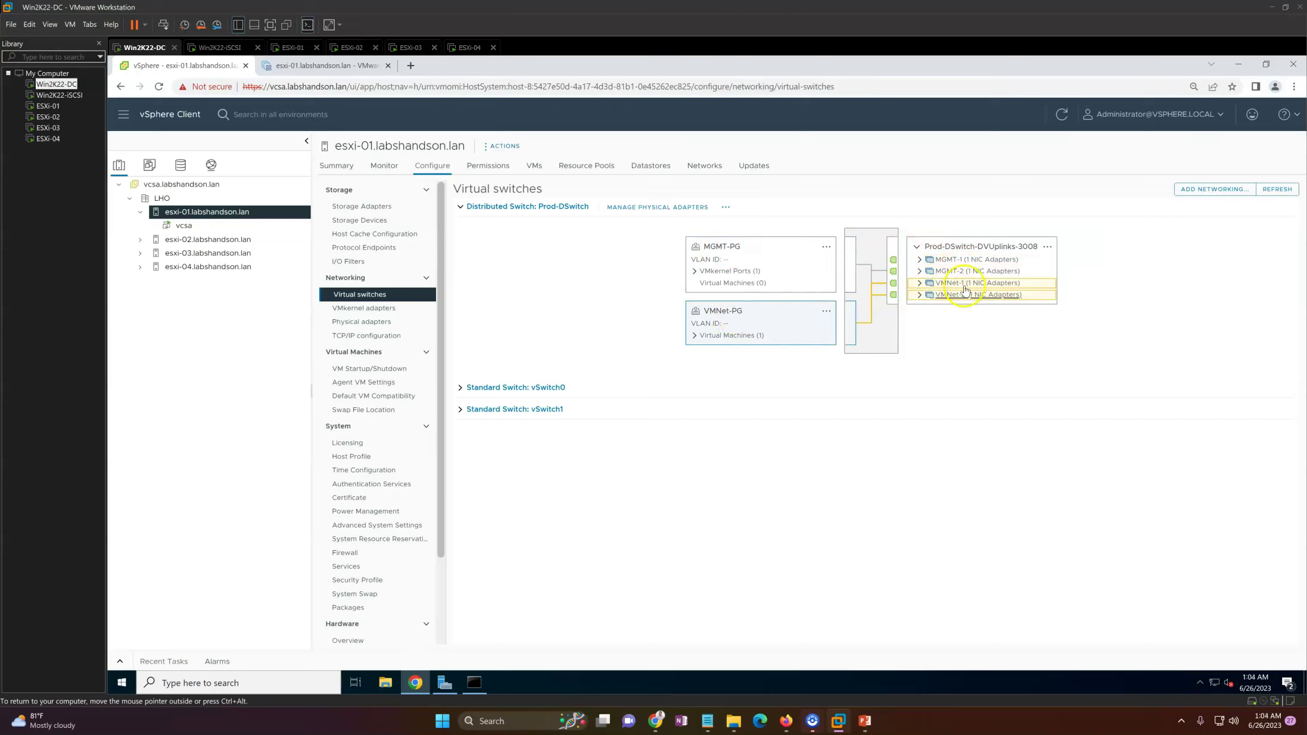
left_click(920, 297)
left_click(919, 284)
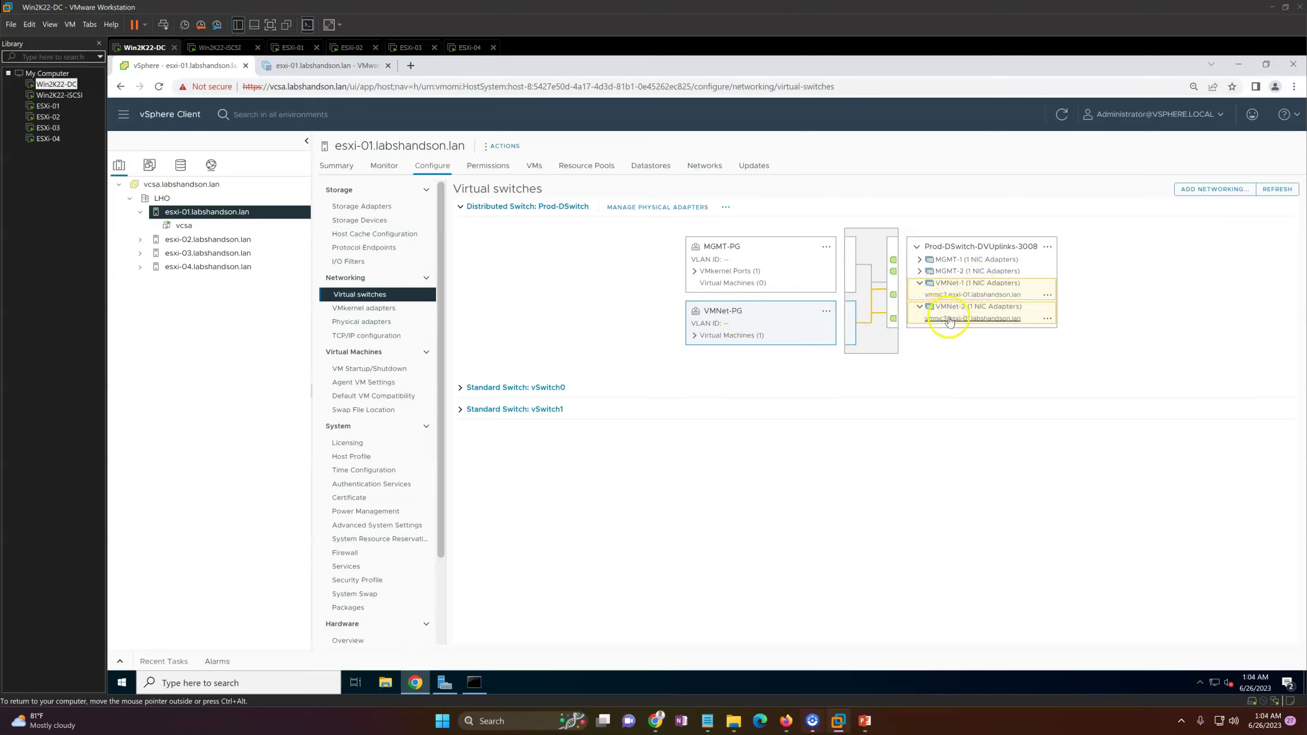
left_click(921, 273)
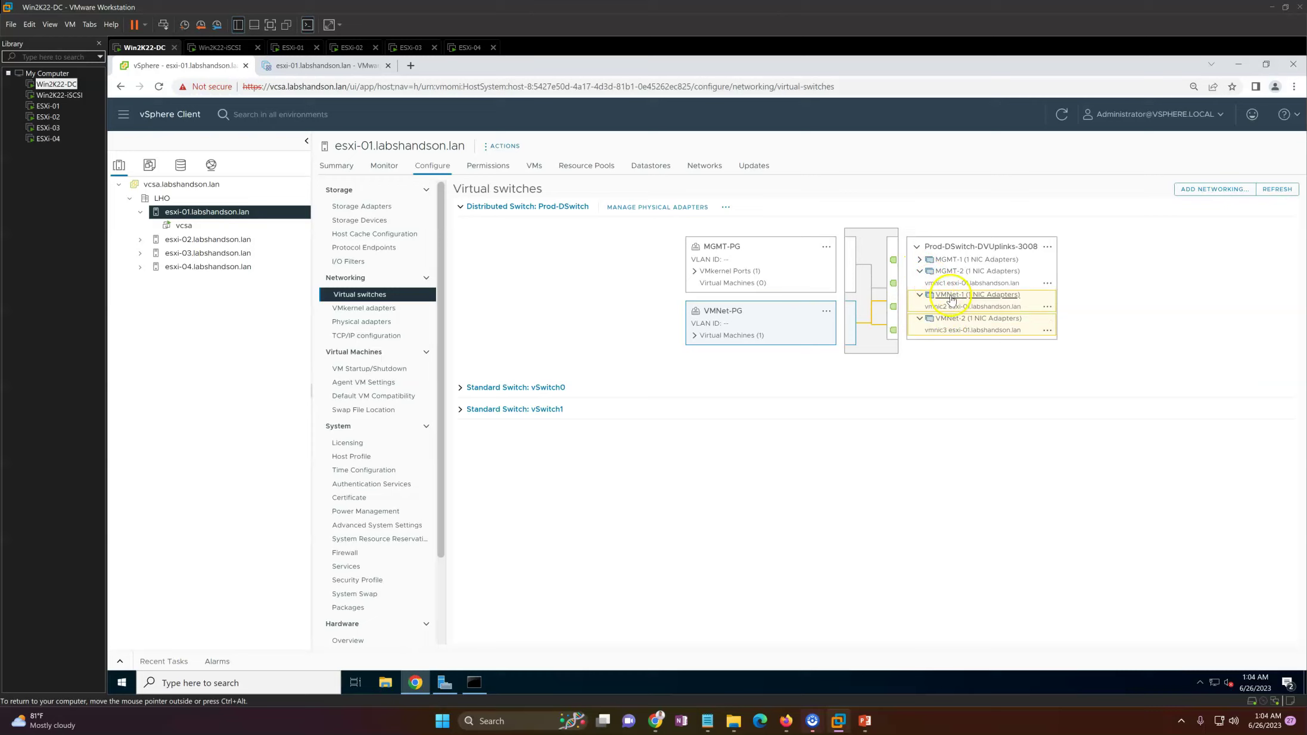
left_click(920, 259)
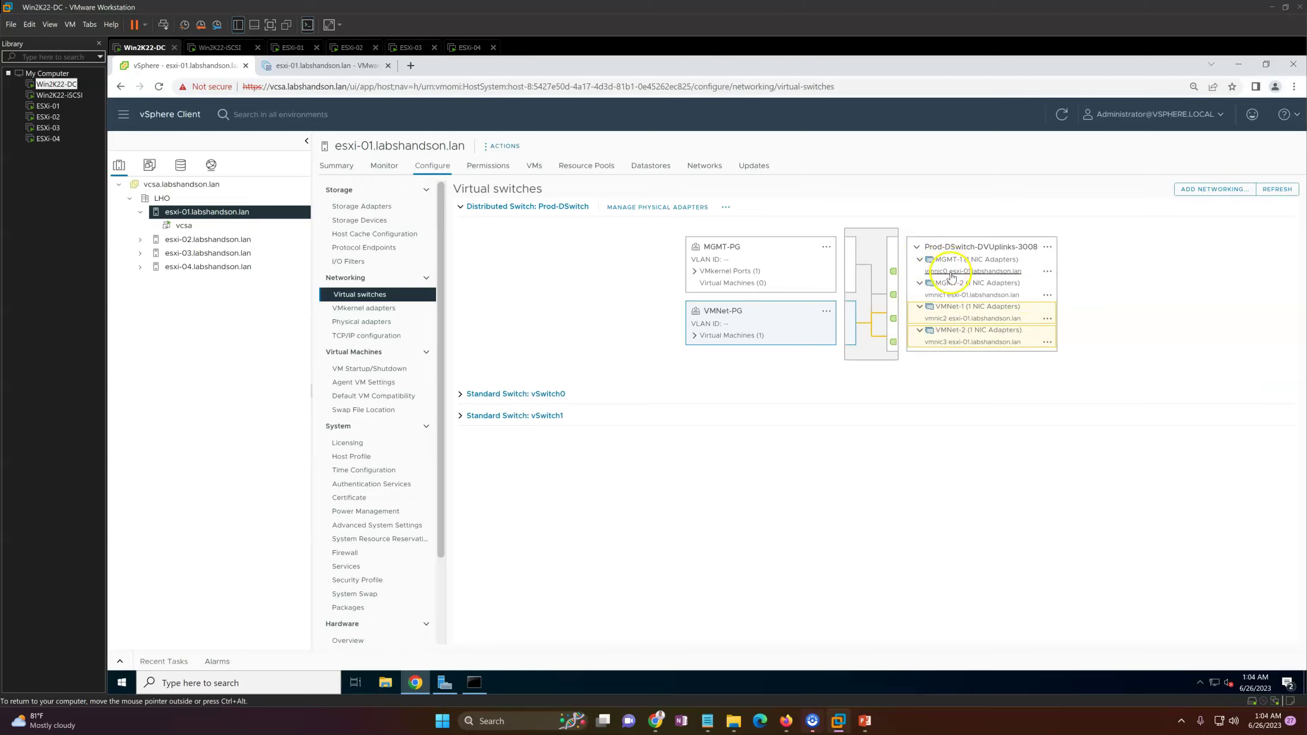
left_click(864, 722)
left_click(865, 722)
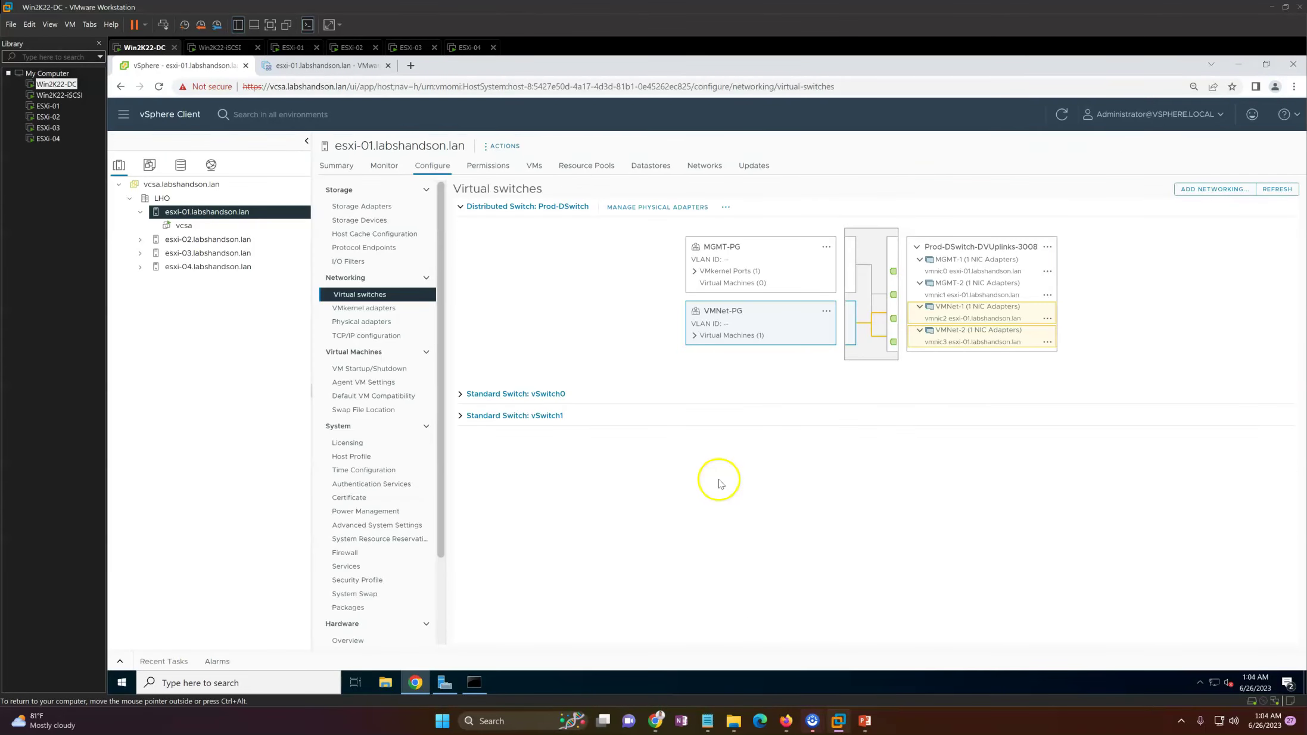
Remove the standard switch vSwitch0 from esxi-01 and check the port groups and adapters of vSwitch1
left_click(461, 396)
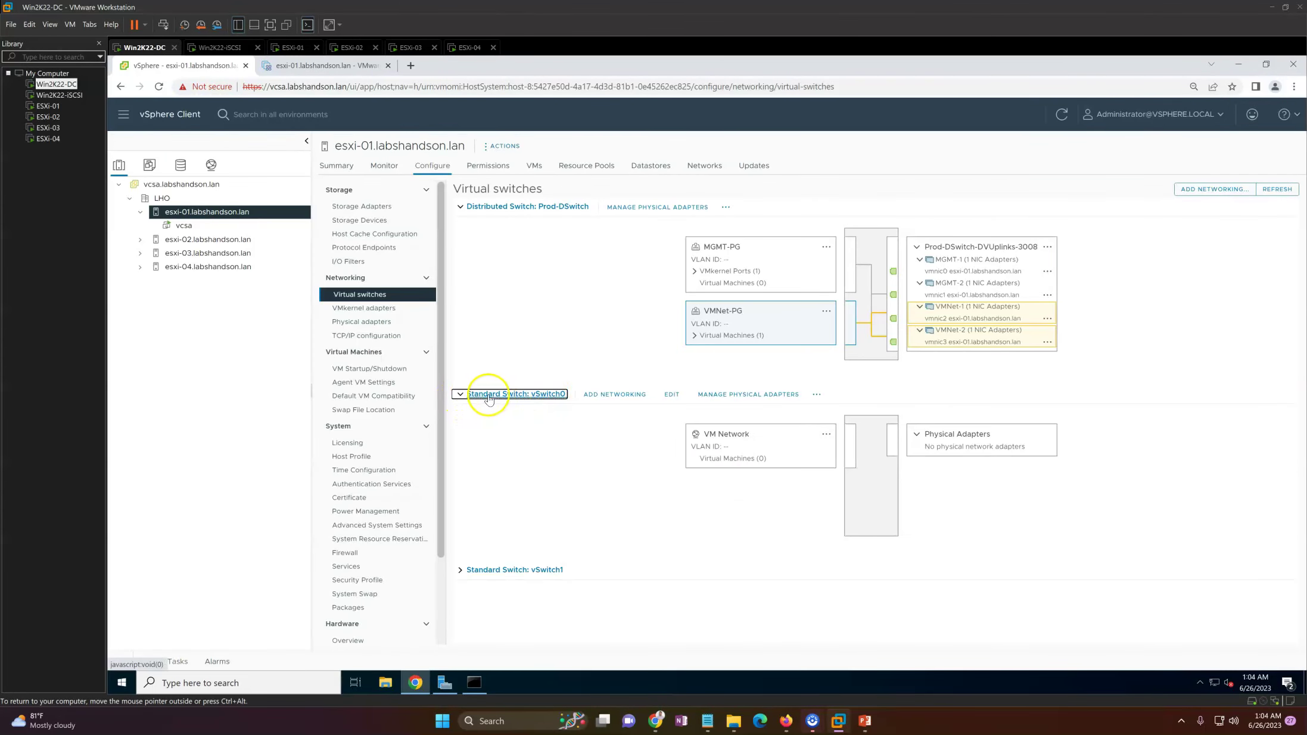
left_click(812, 397)
left_click(751, 449)
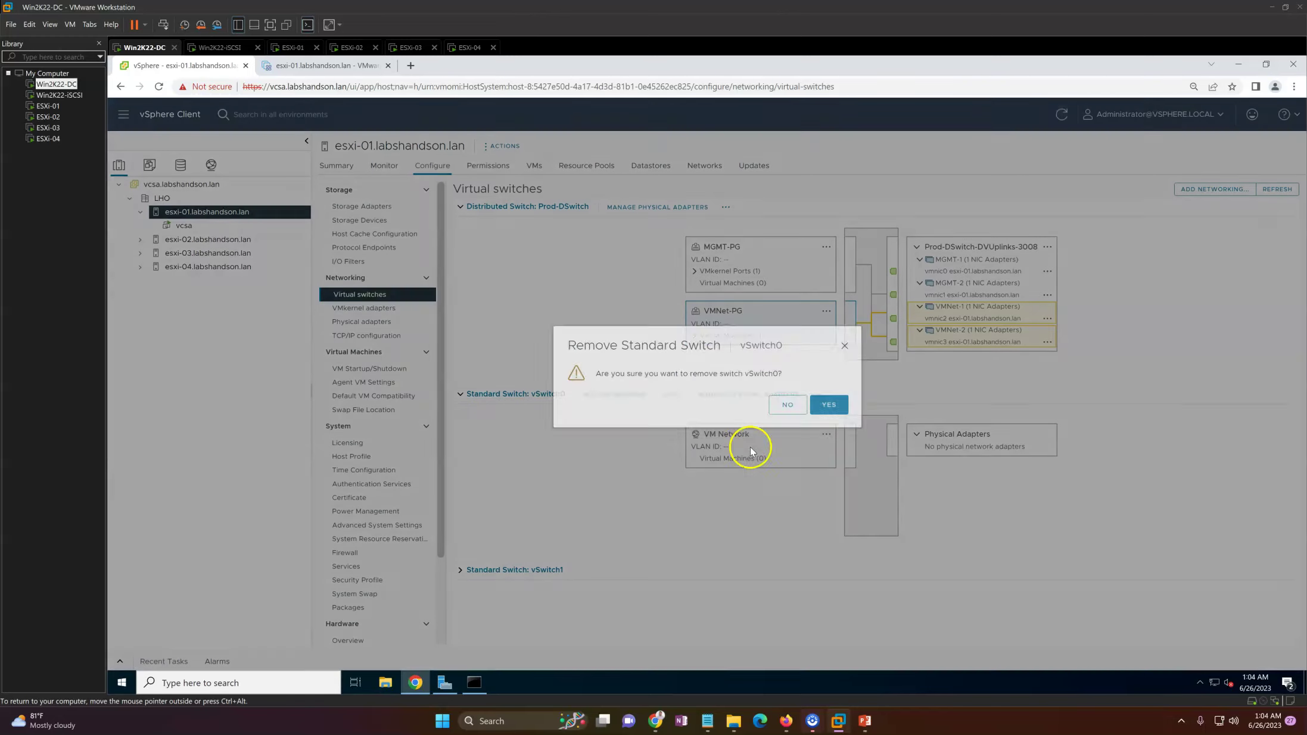
left_click(829, 404)
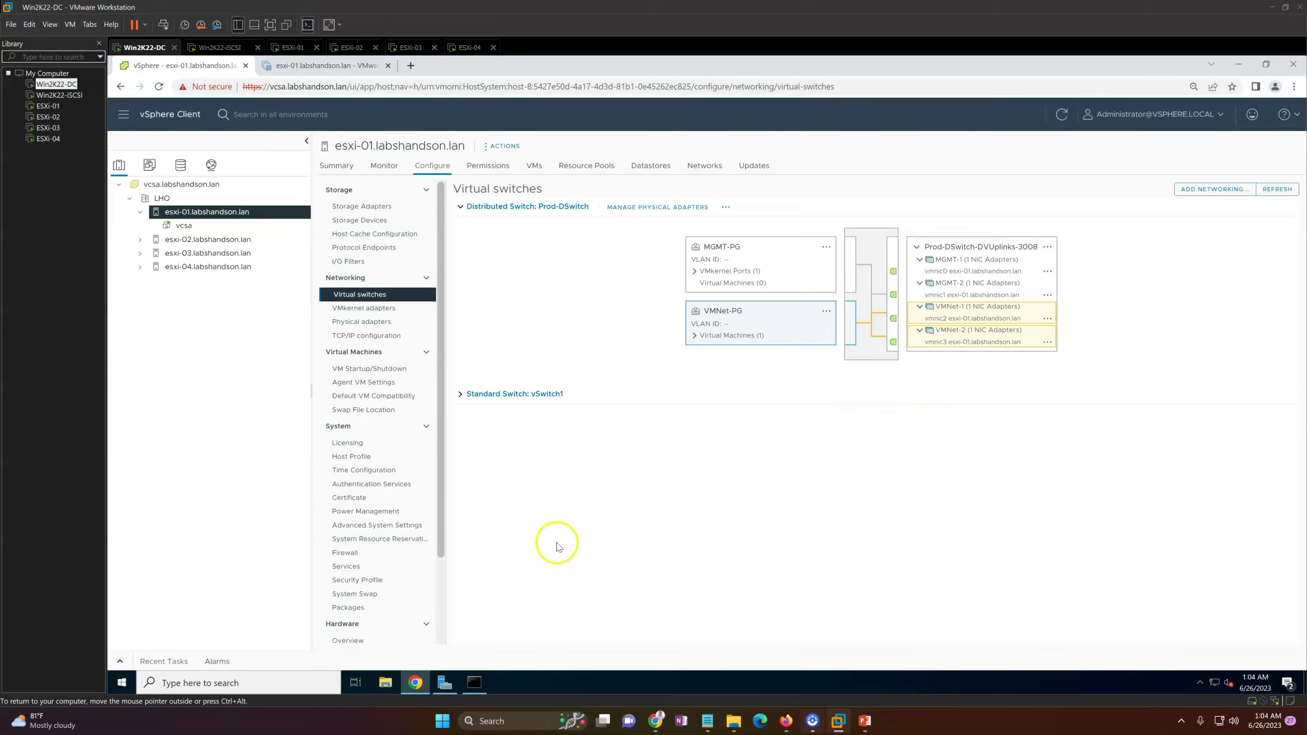
left_click(462, 396)
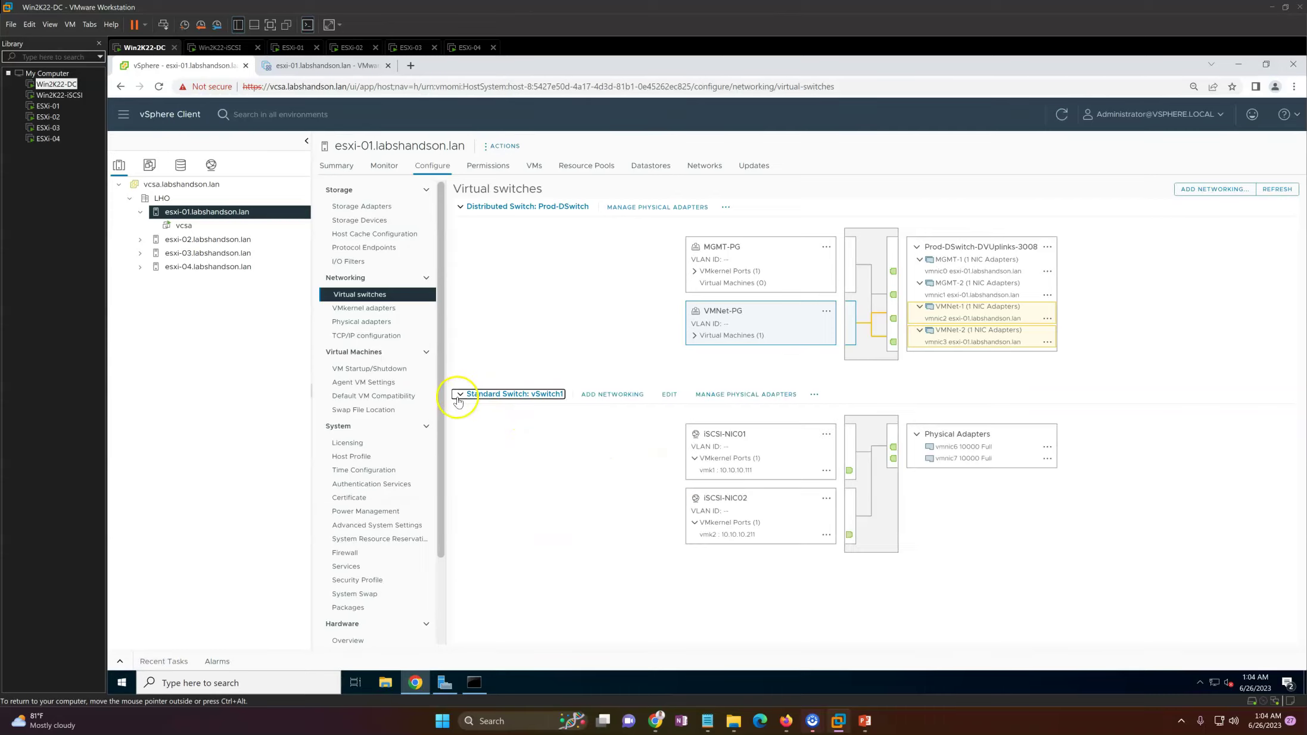
left_click(460, 397)
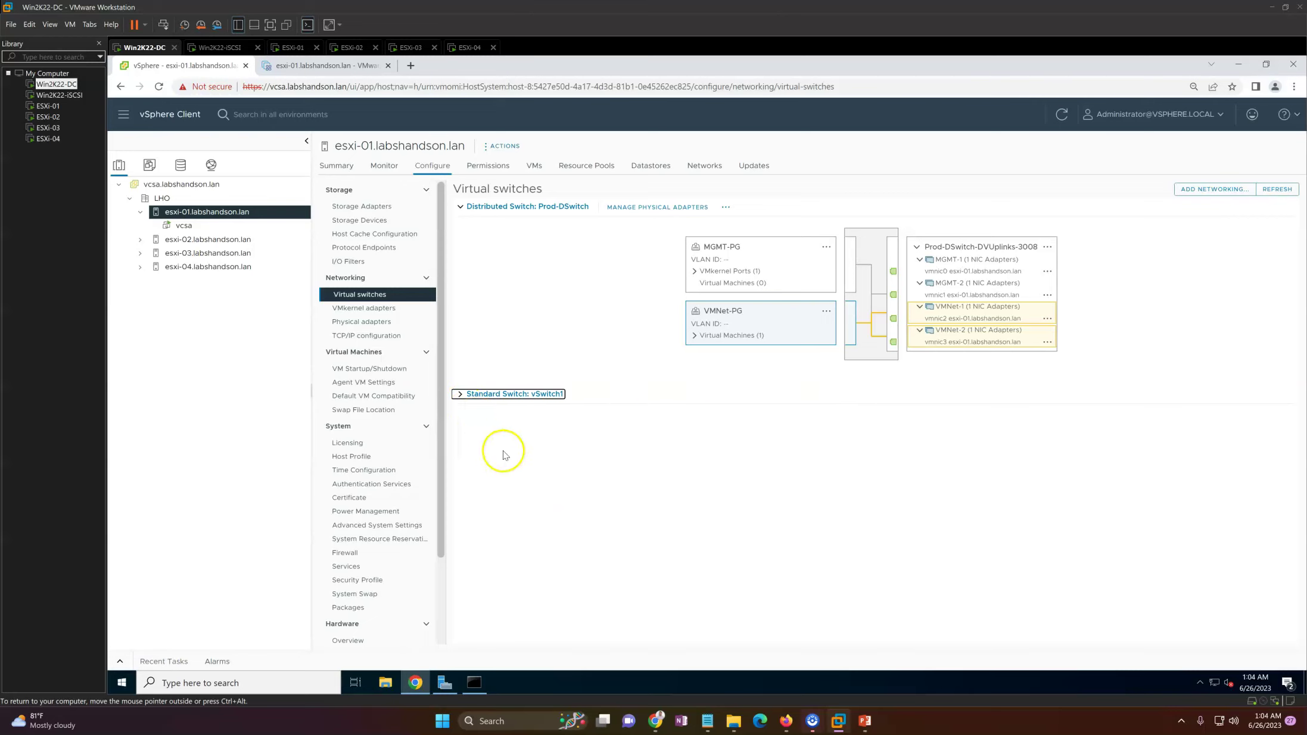
Inspect esxi-02's virtual switches, its physical adapters available for Prod-DSwitch, and its vmk0 VMkernel adapter
left_click(234, 240)
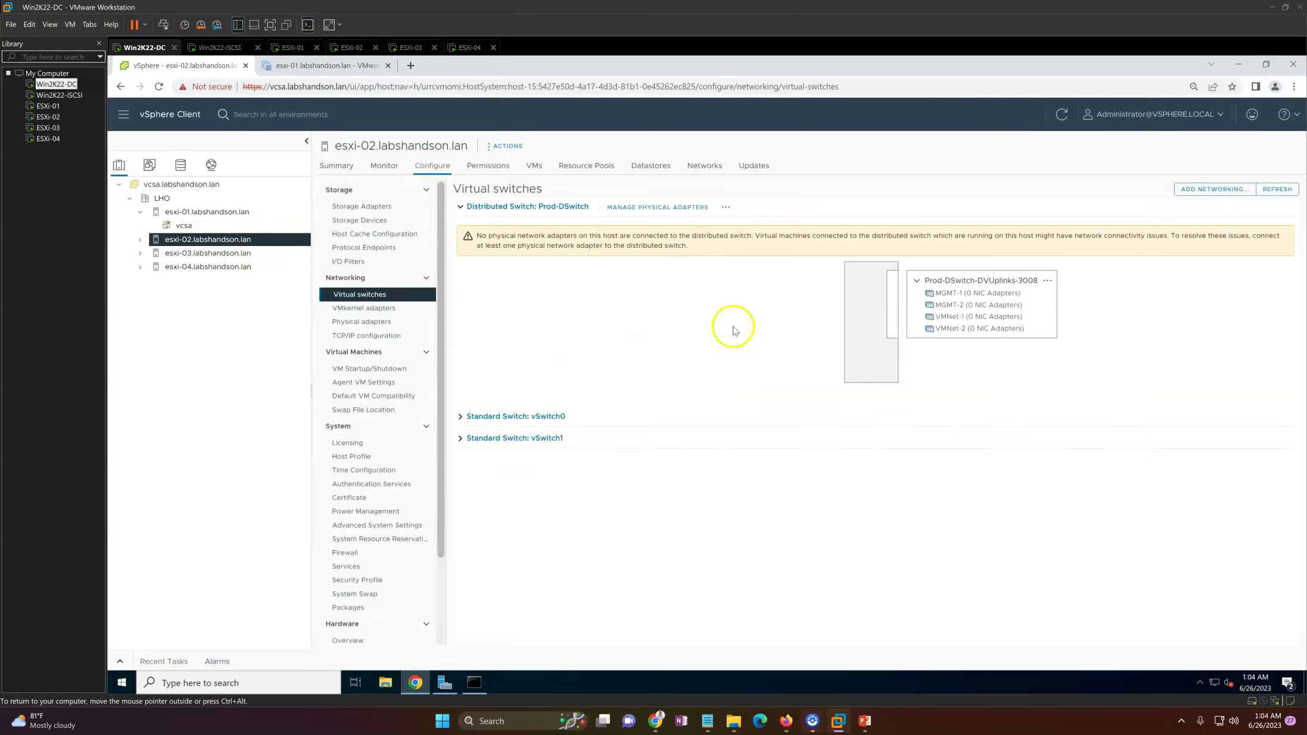
left_click(675, 208)
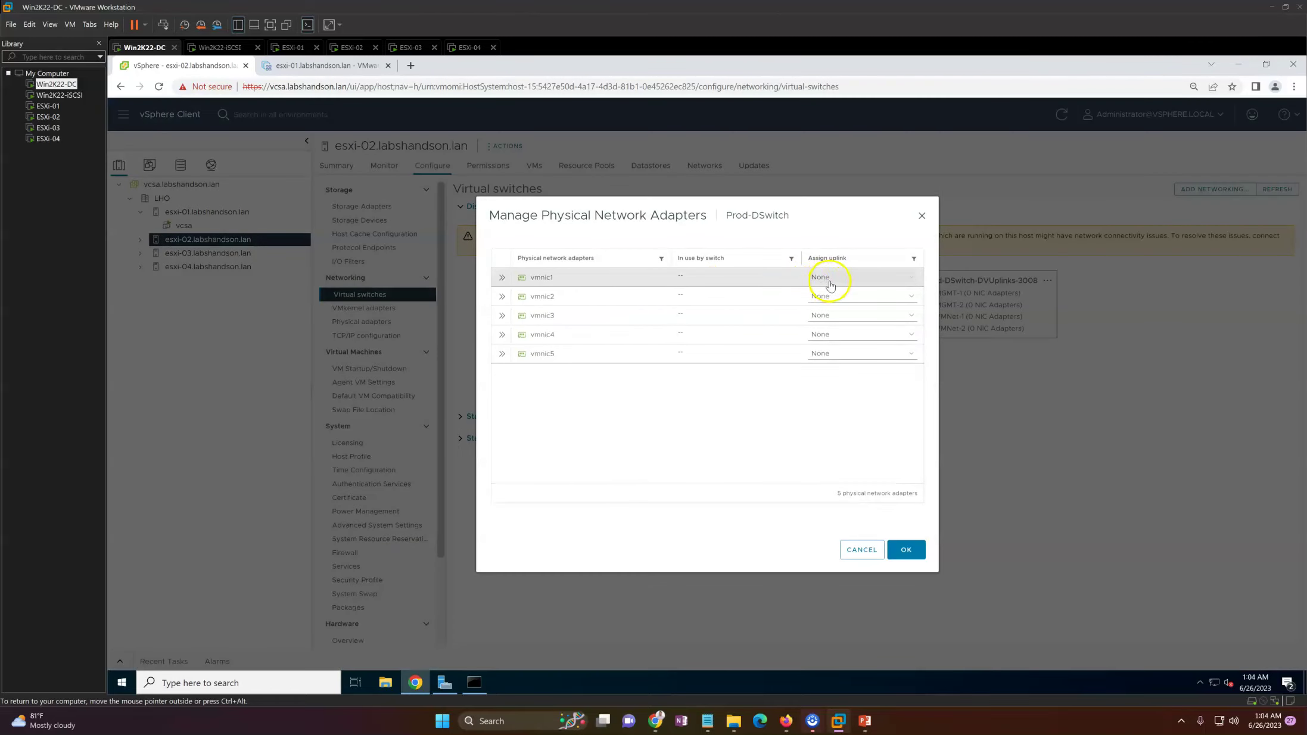
left_click(857, 549)
left_click(388, 307)
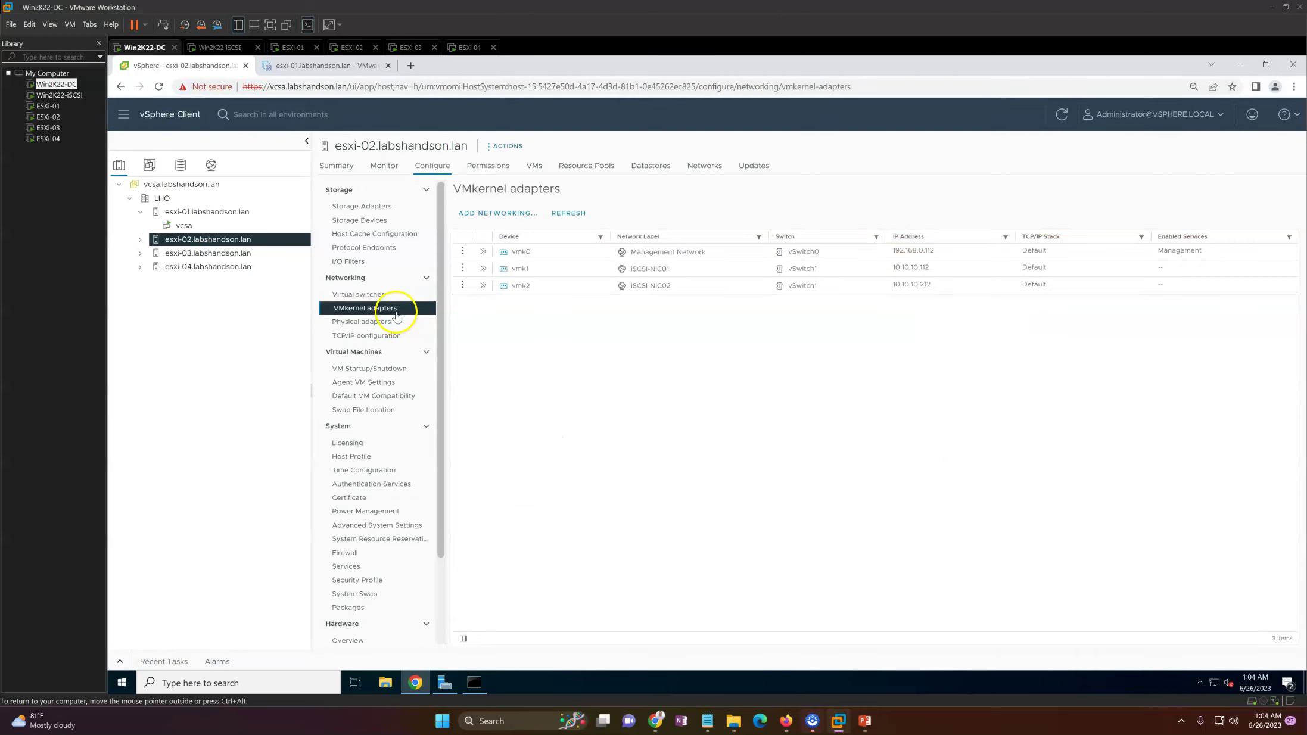
left_click(483, 253)
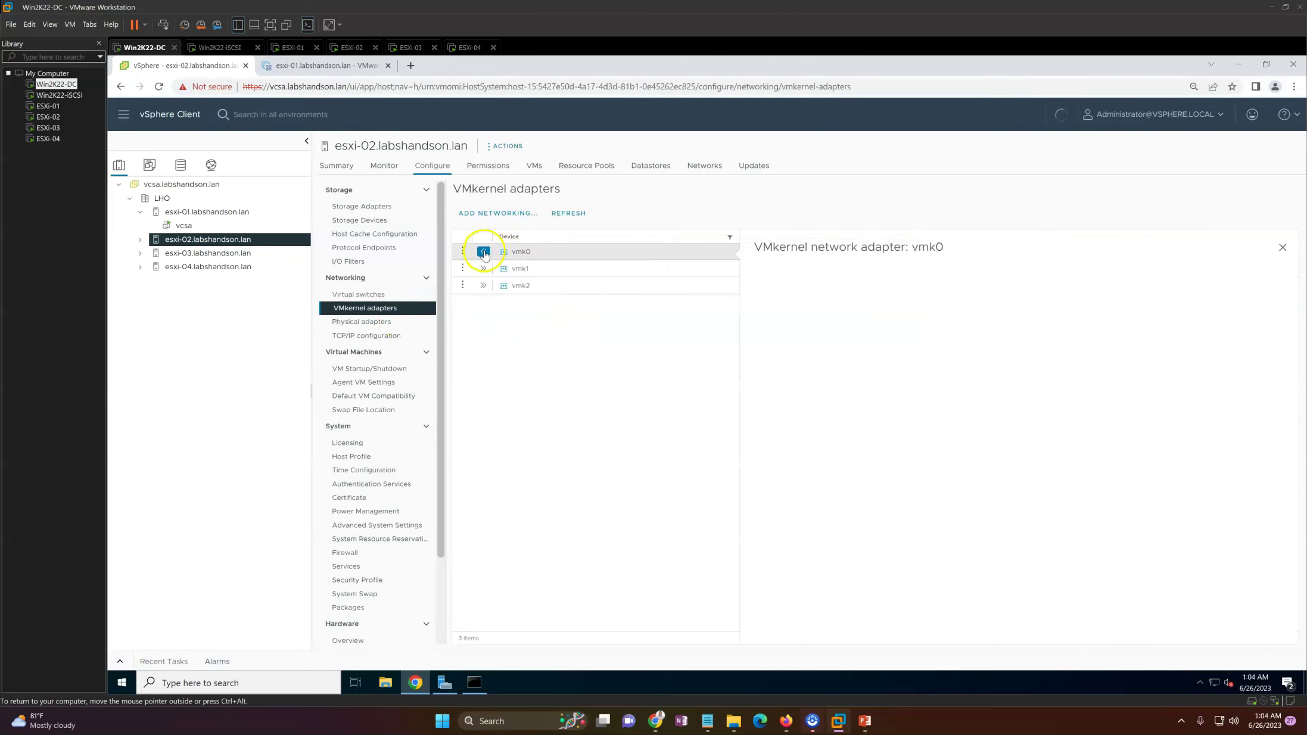
left_click(1281, 247)
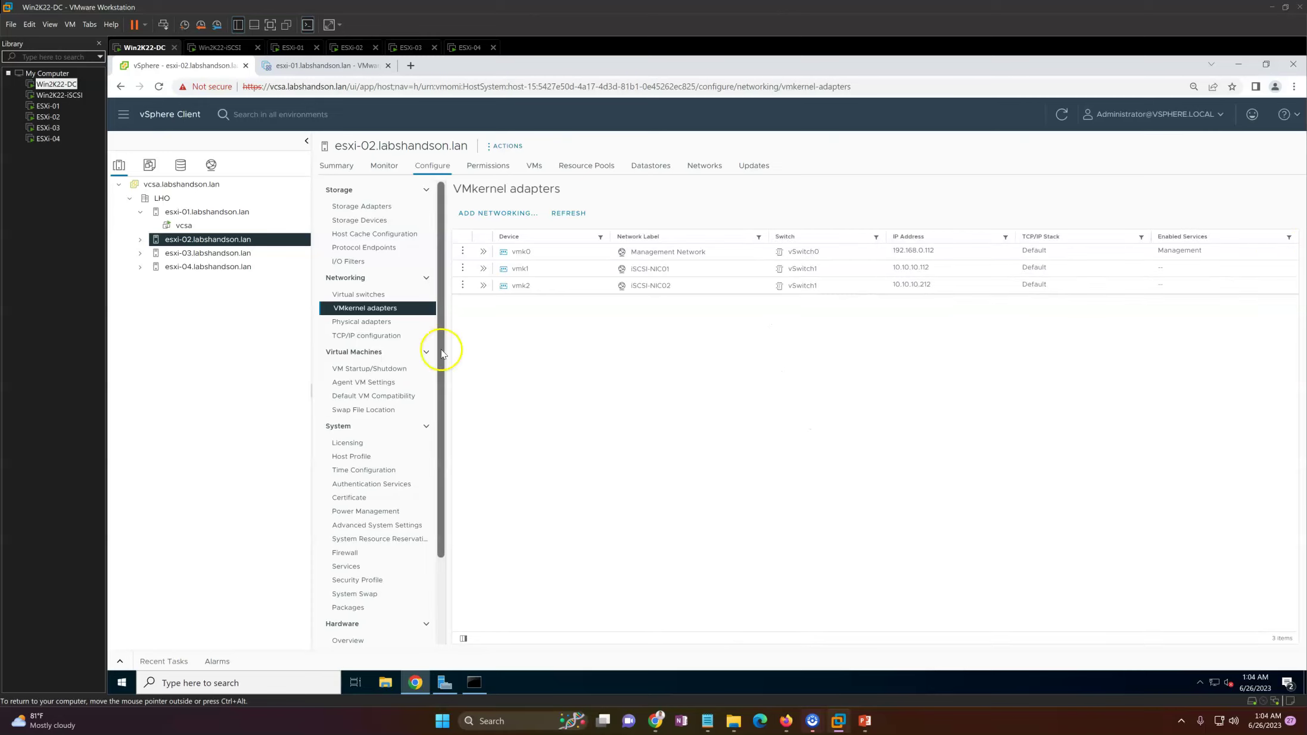
Assign esxi-02's vmnic1 to MGMT-2, vmnic2 to VMNet-1 and vmnic3 to VMNet-2 on Prod-DSwitch
left_click(381, 303)
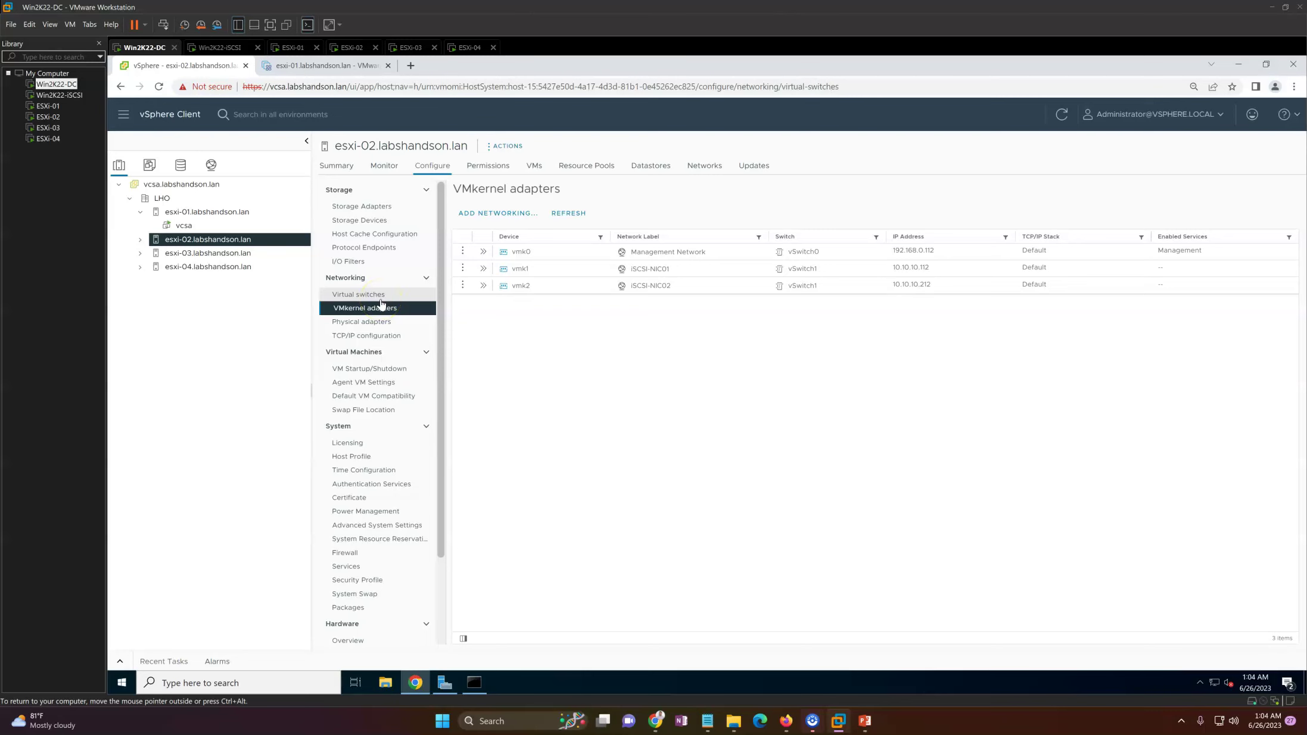
left_click(658, 209)
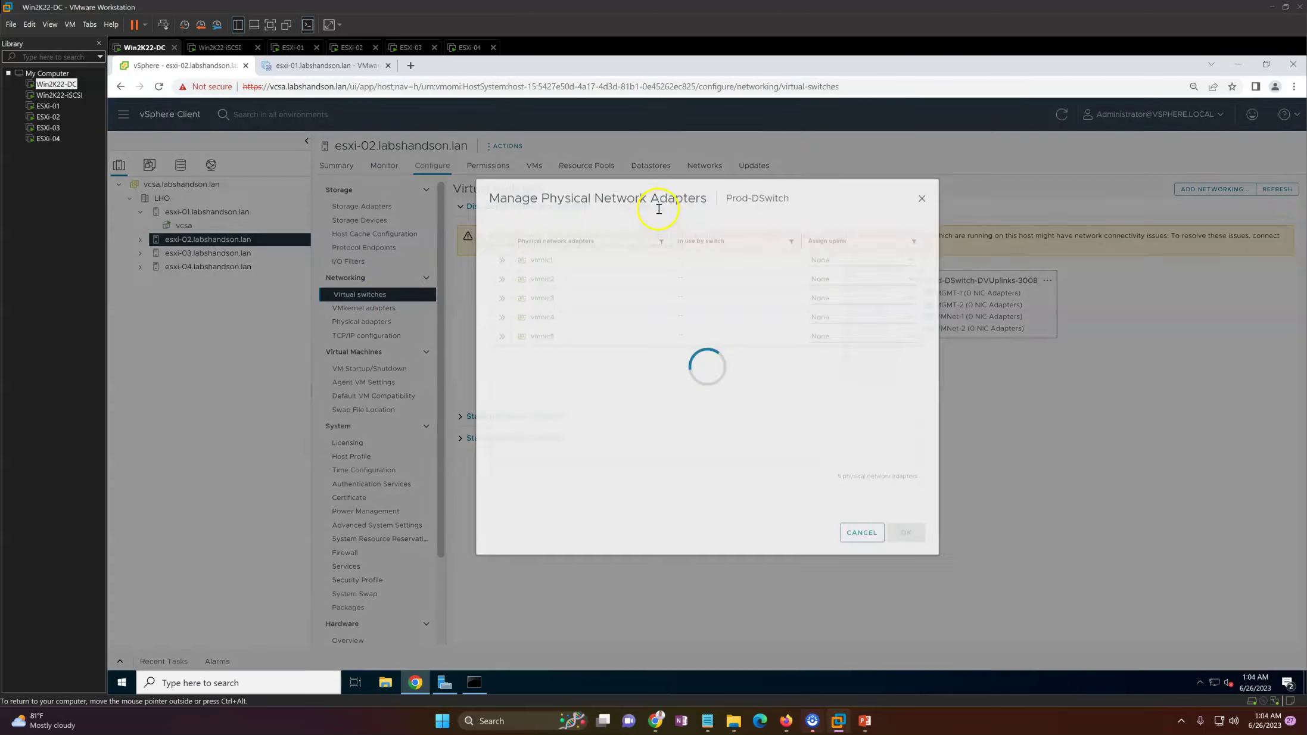
left_click(845, 285)
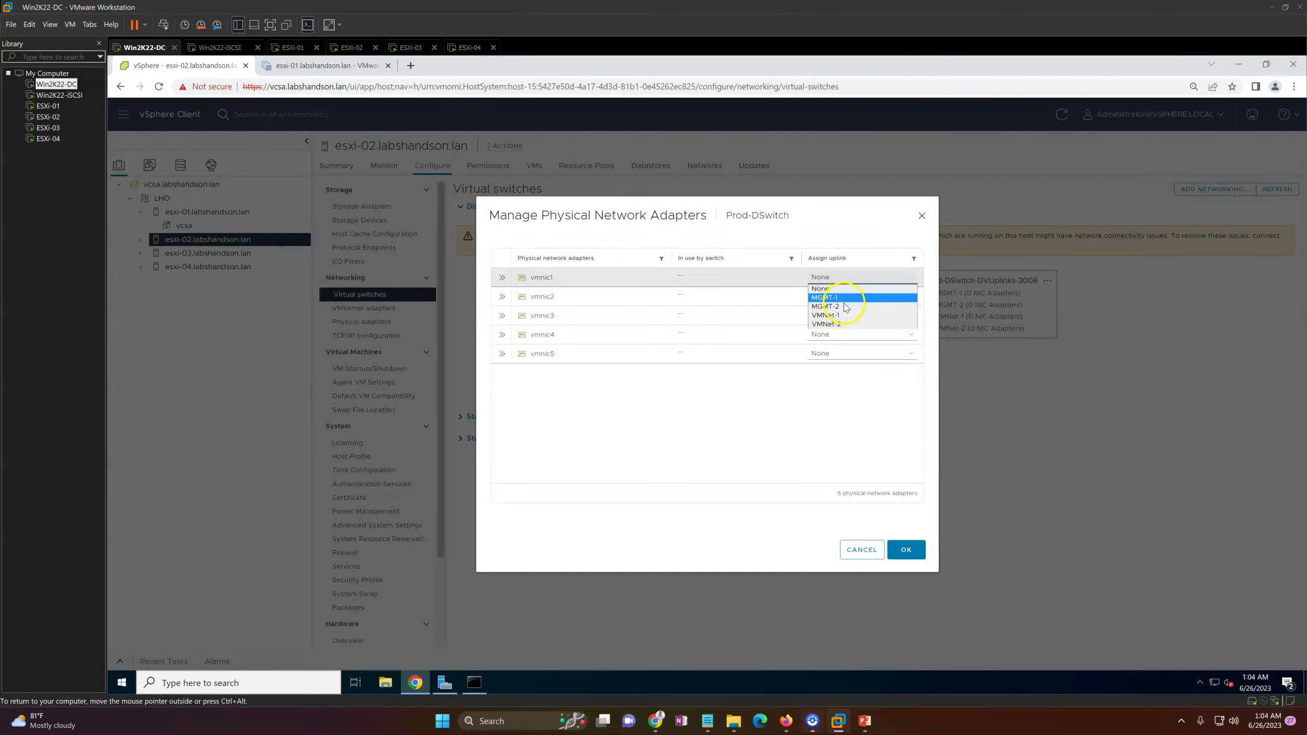
left_click(843, 307)
left_click(843, 296)
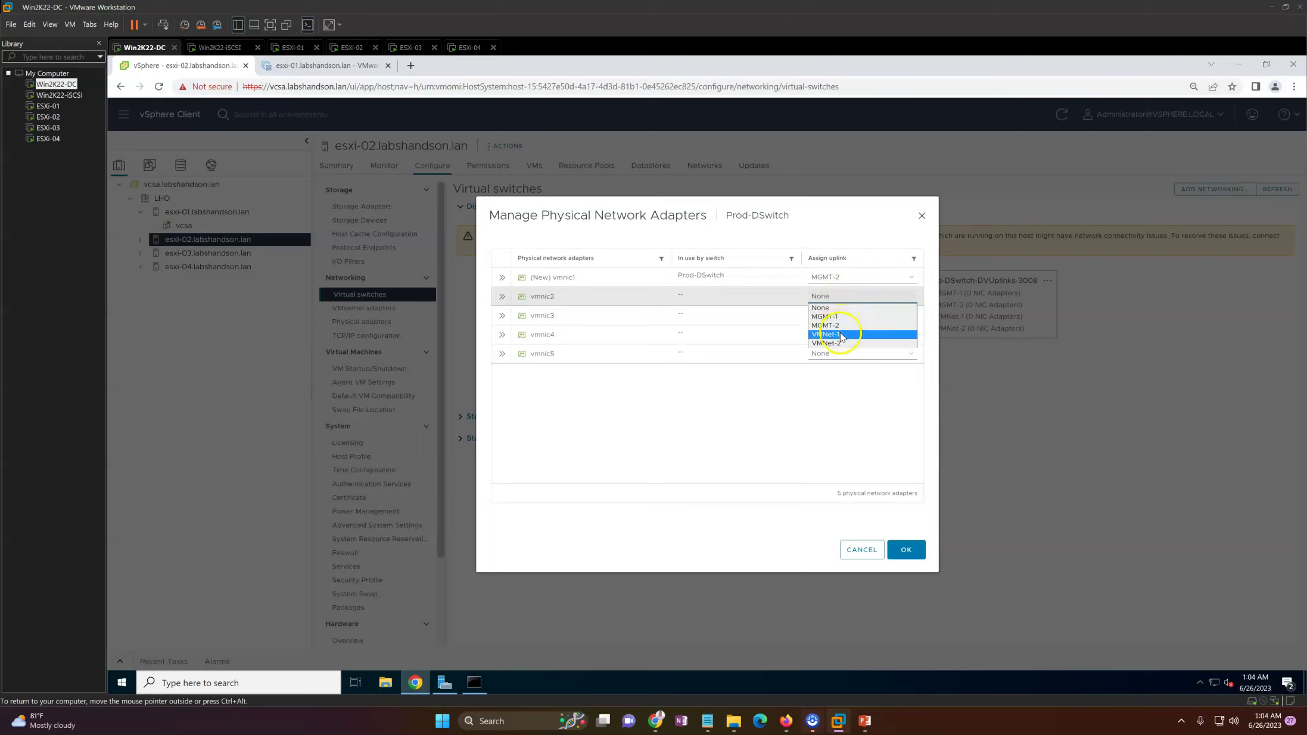
left_click(834, 334)
left_click(846, 316)
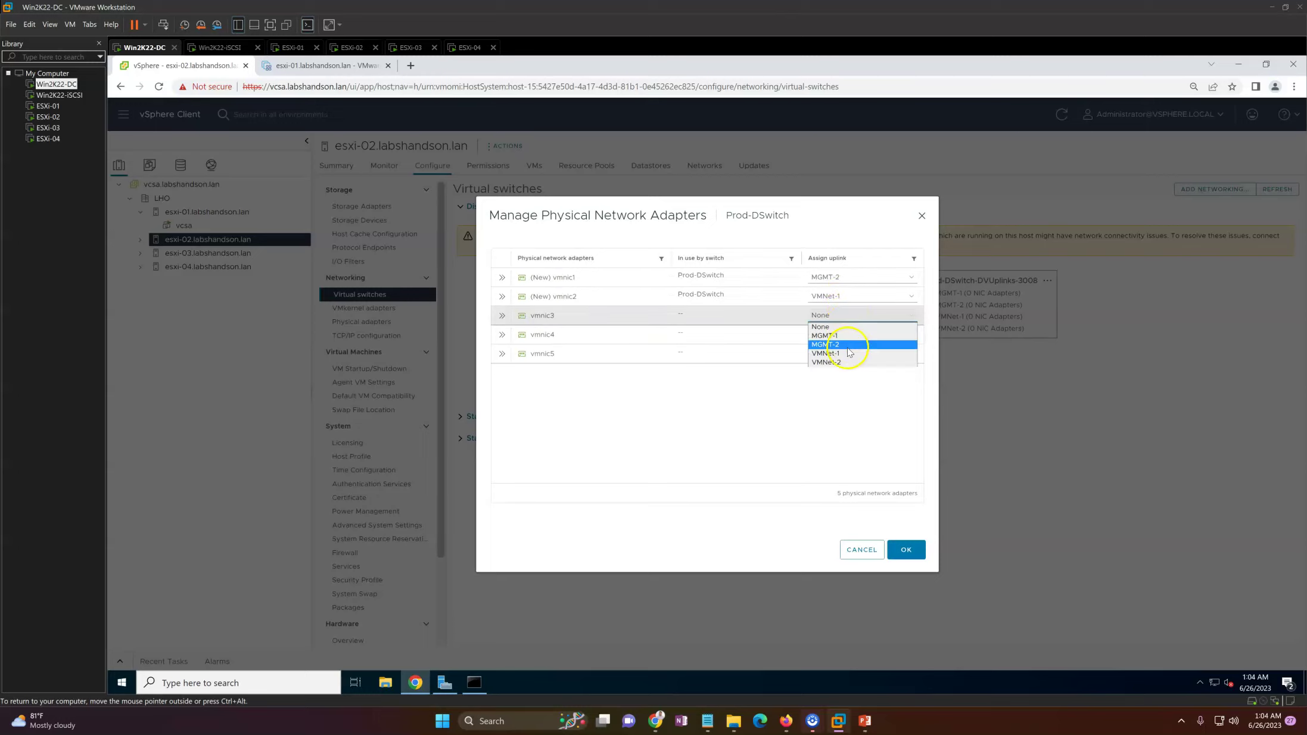
left_click(845, 370)
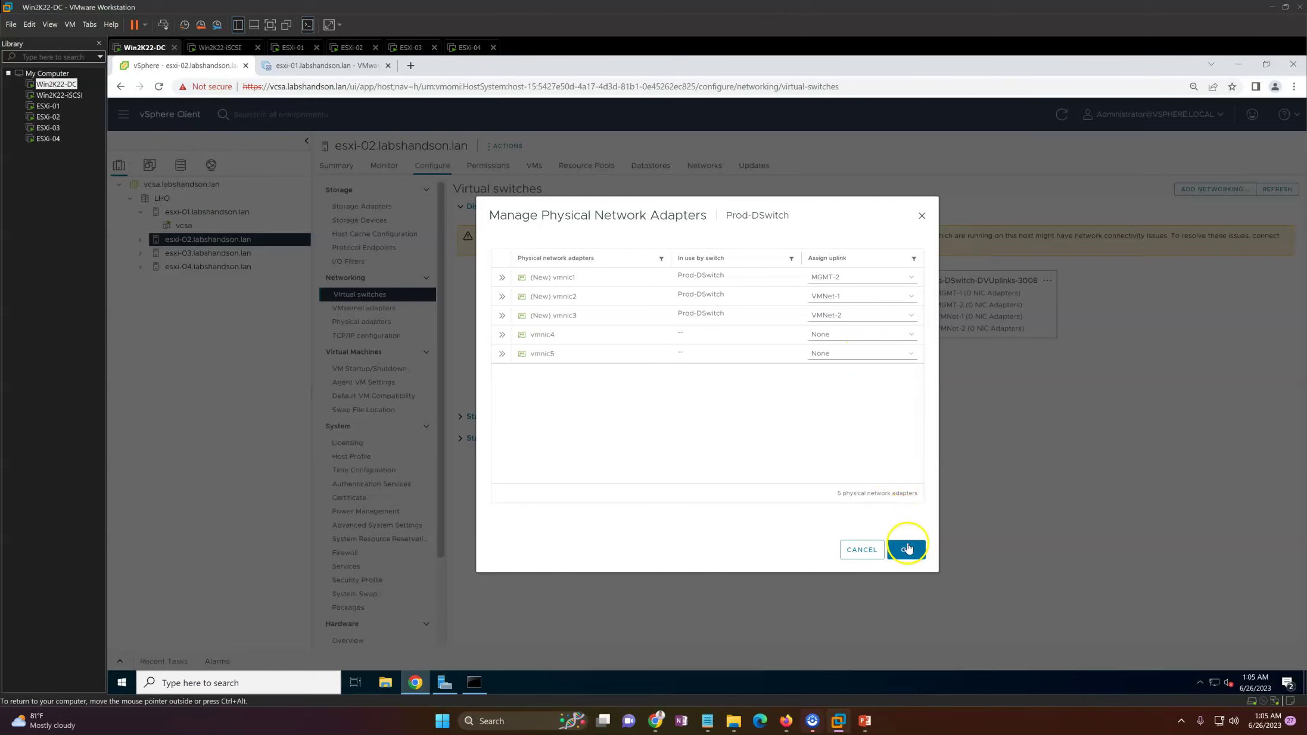
left_click(906, 548)
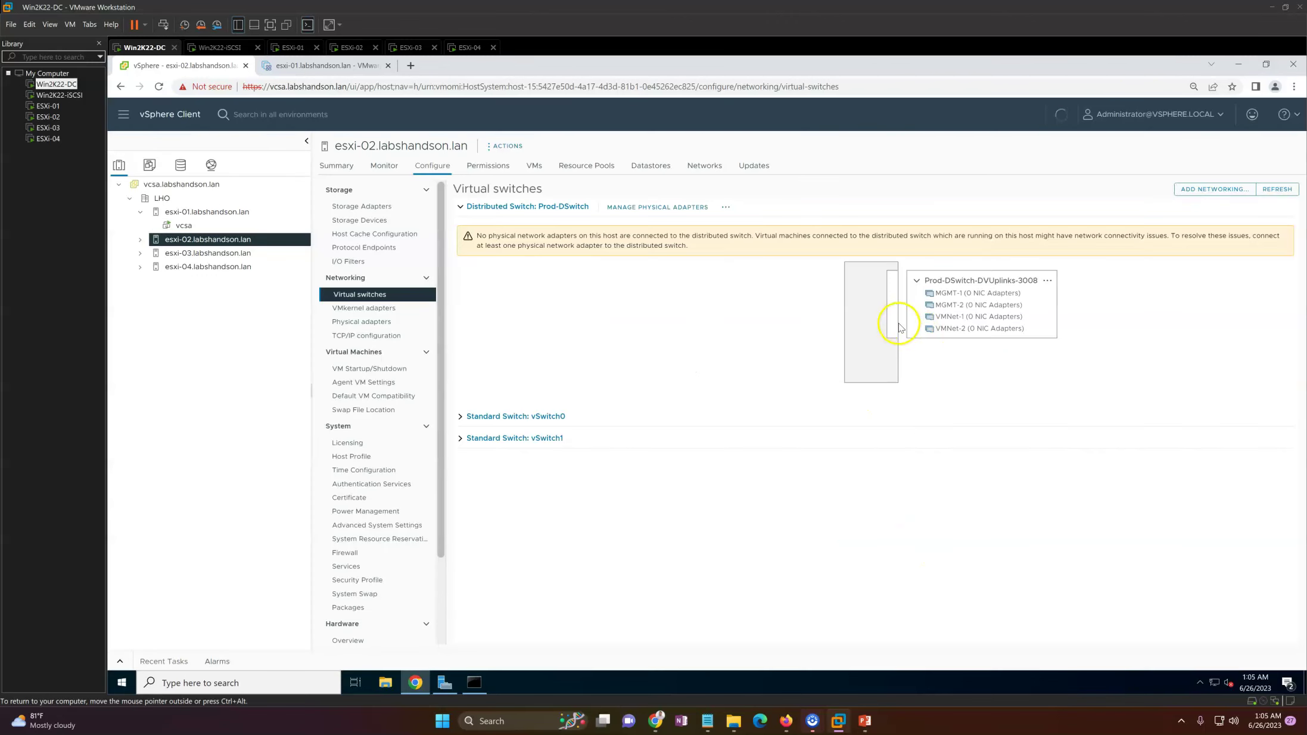
Check esxi-02's Prod-DSwitch uplinks, vSwitch0 contents, VMkernel adapters and the switch assigned to each physical adapter
left_click(918, 295)
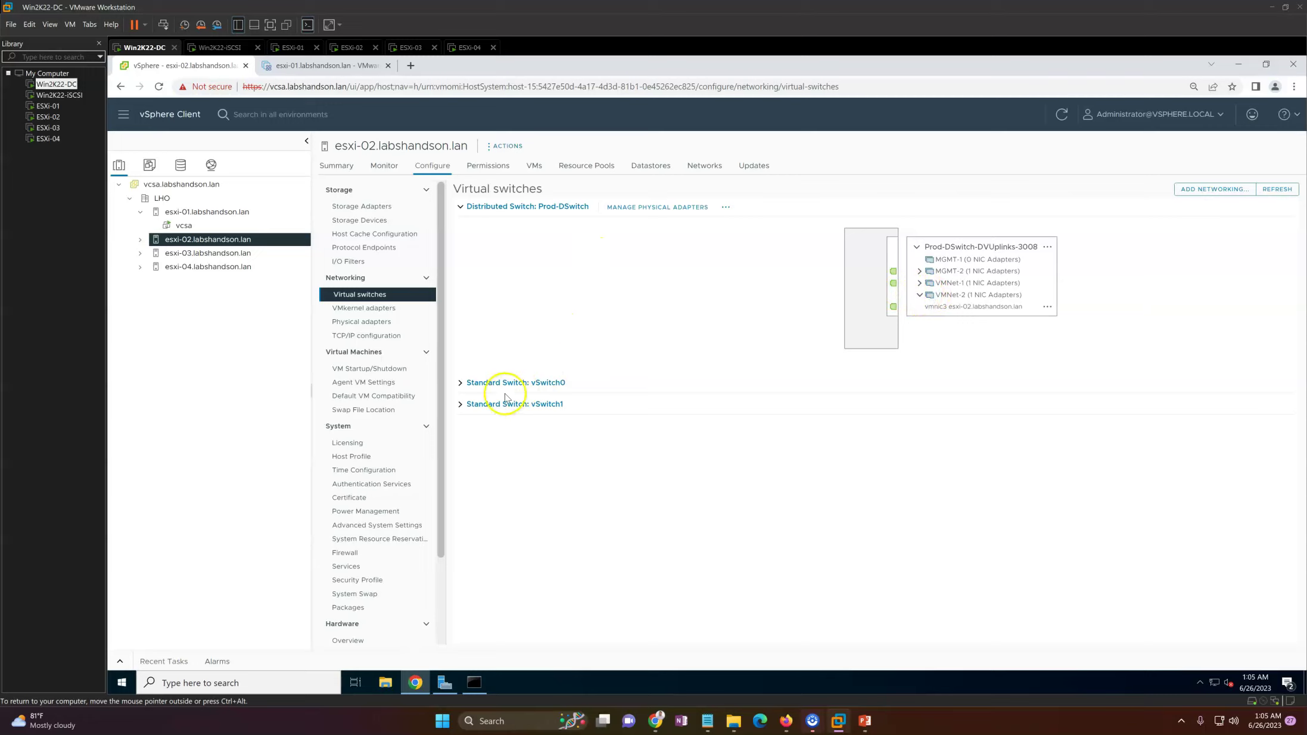
left_click(464, 386)
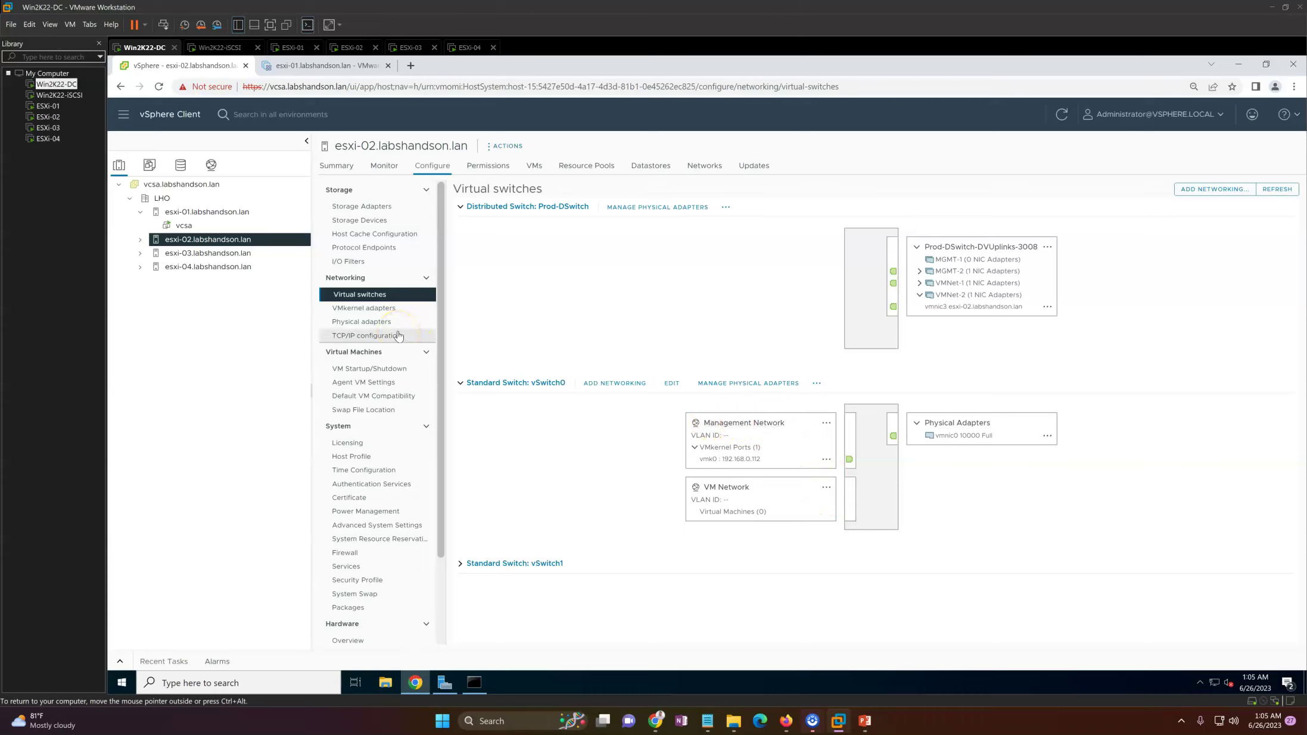
left_click(390, 308)
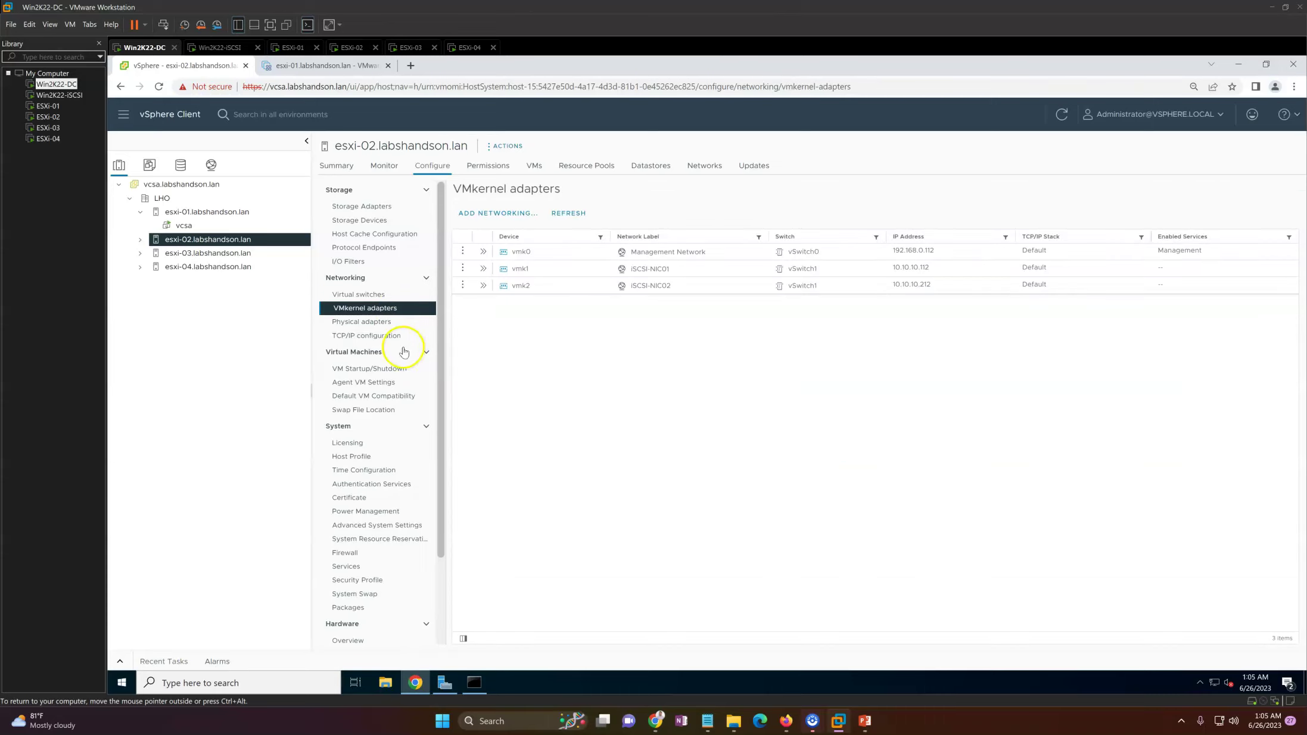
left_click(379, 321)
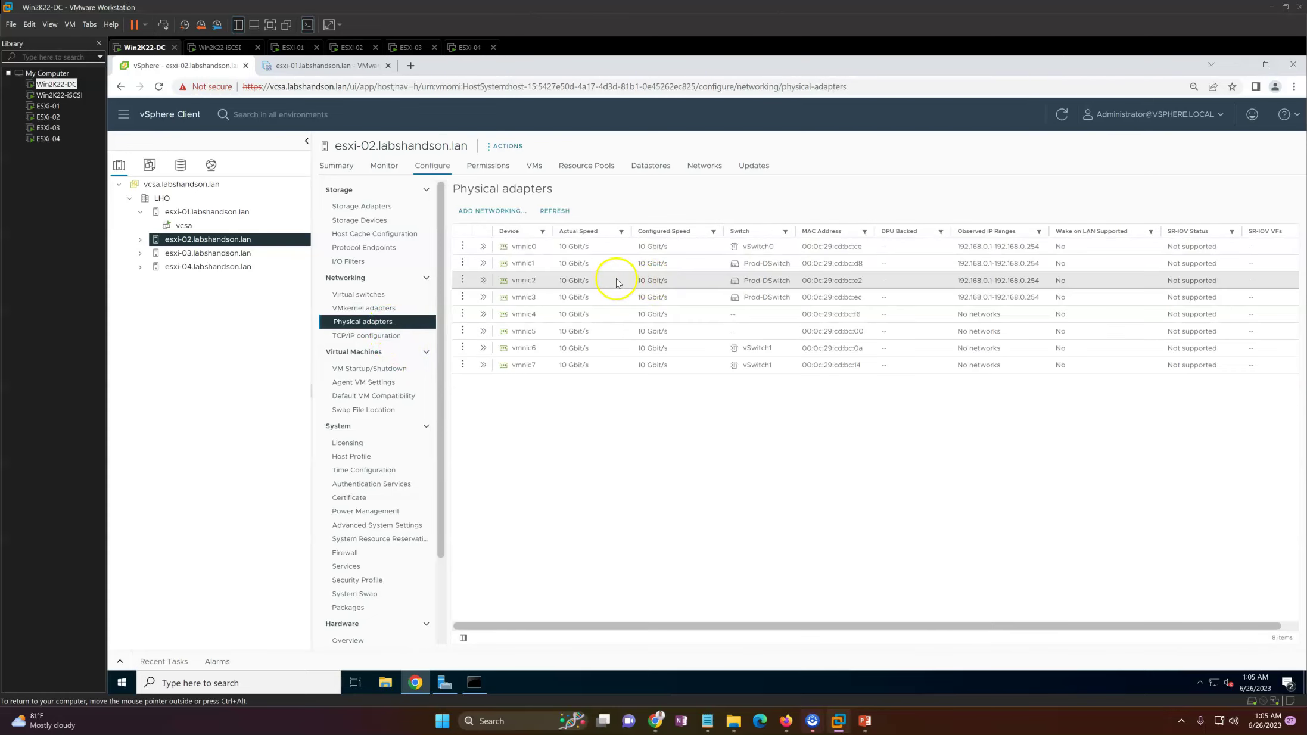
left_click_drag(726, 270, 795, 303)
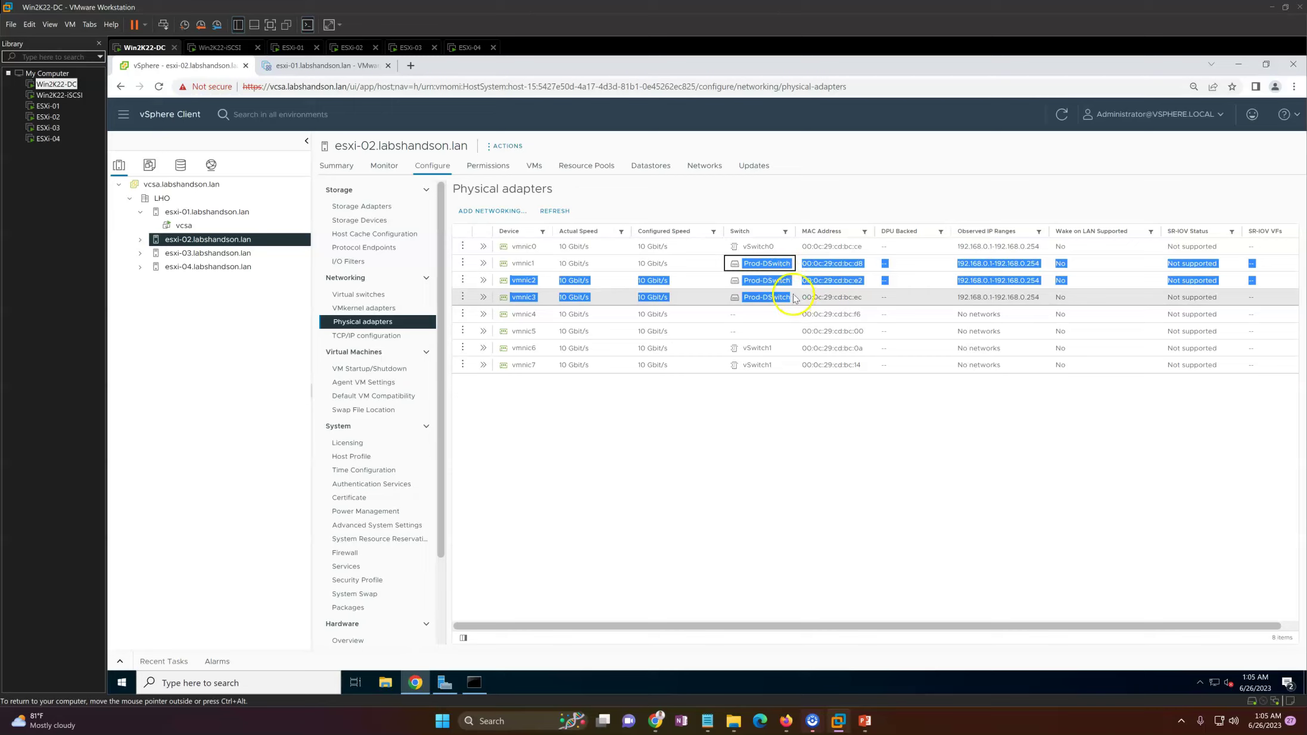
left_click(780, 250)
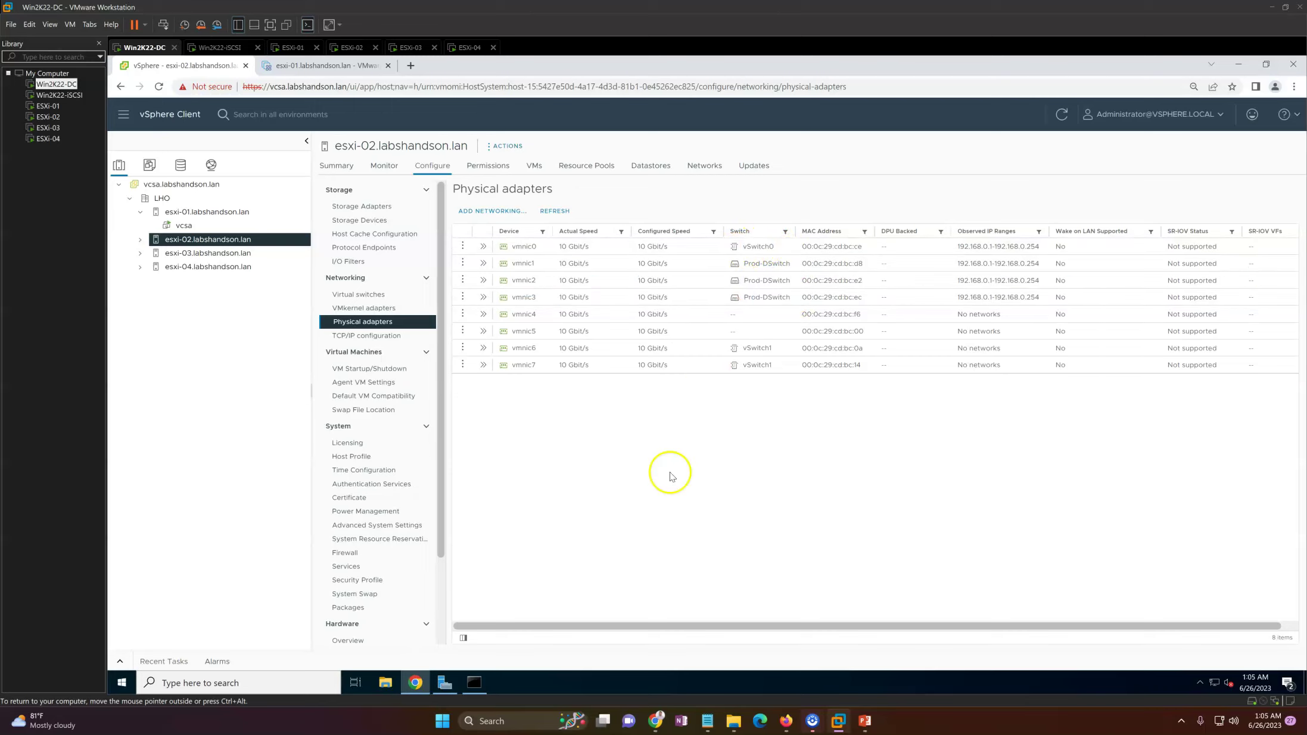
Manage Prod-DSwitch host networking for esxi-02 only and assign vmnic0 to uplink MGMT-1
left_click(211, 165)
right_click(219, 226)
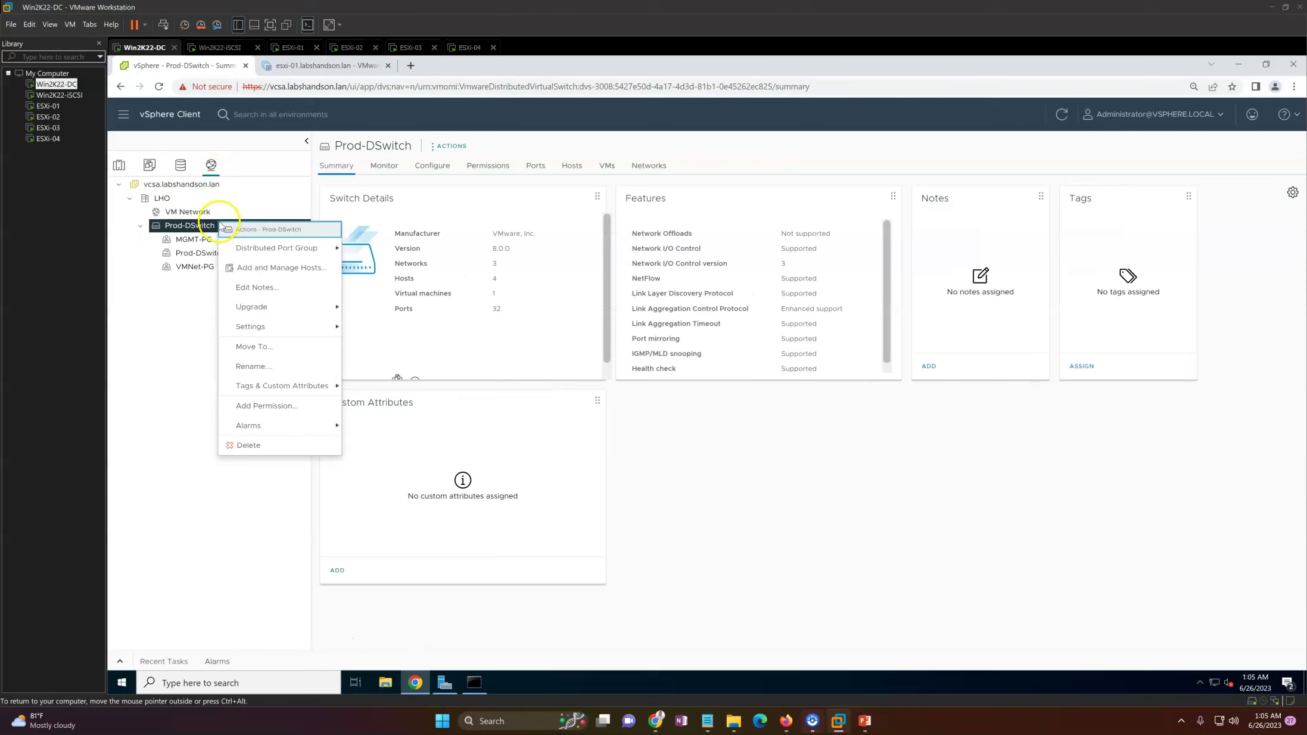
left_click(281, 267)
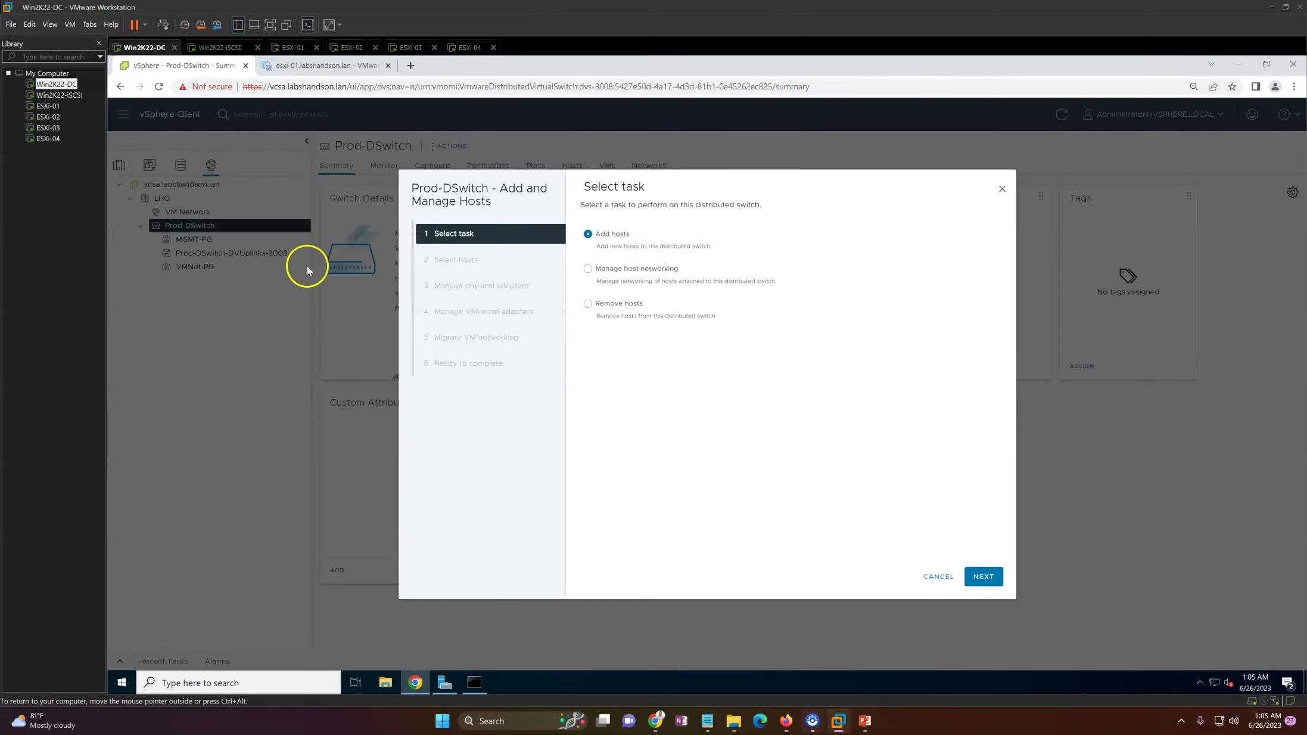
left_click(653, 273)
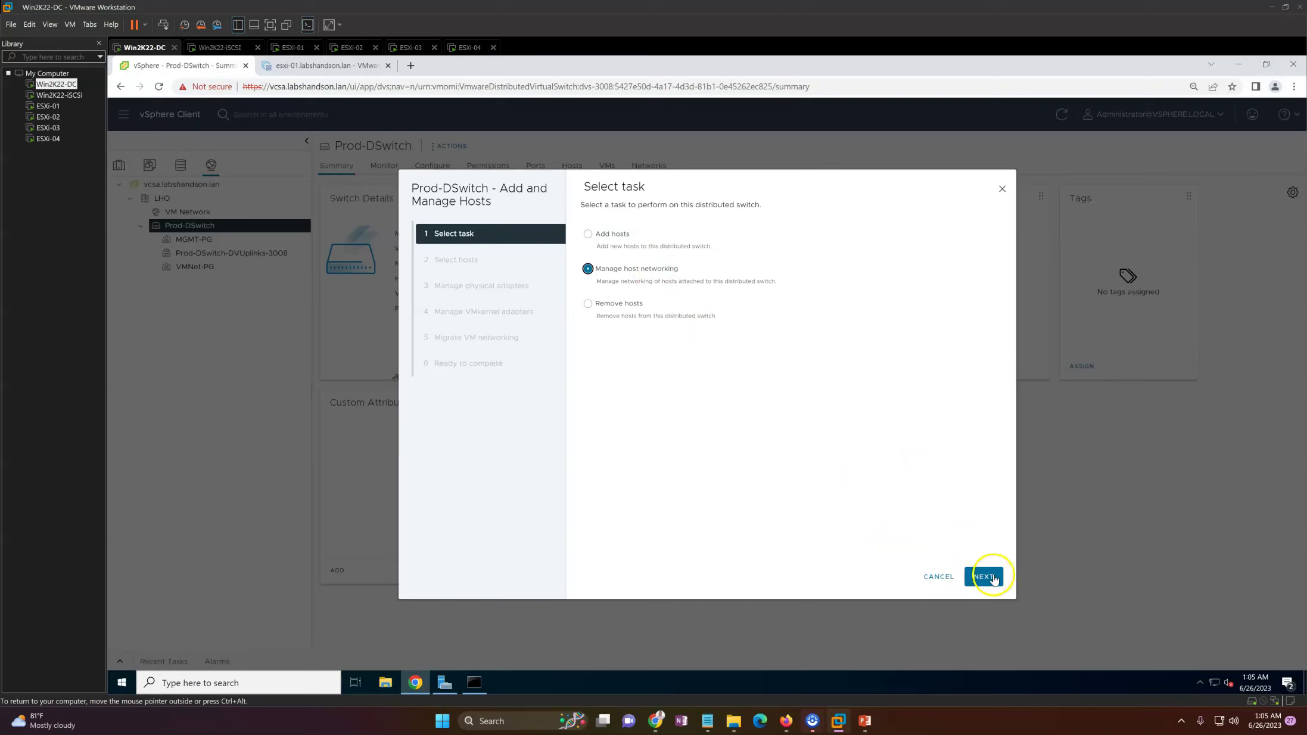
left_click(983, 576)
left_click(591, 300)
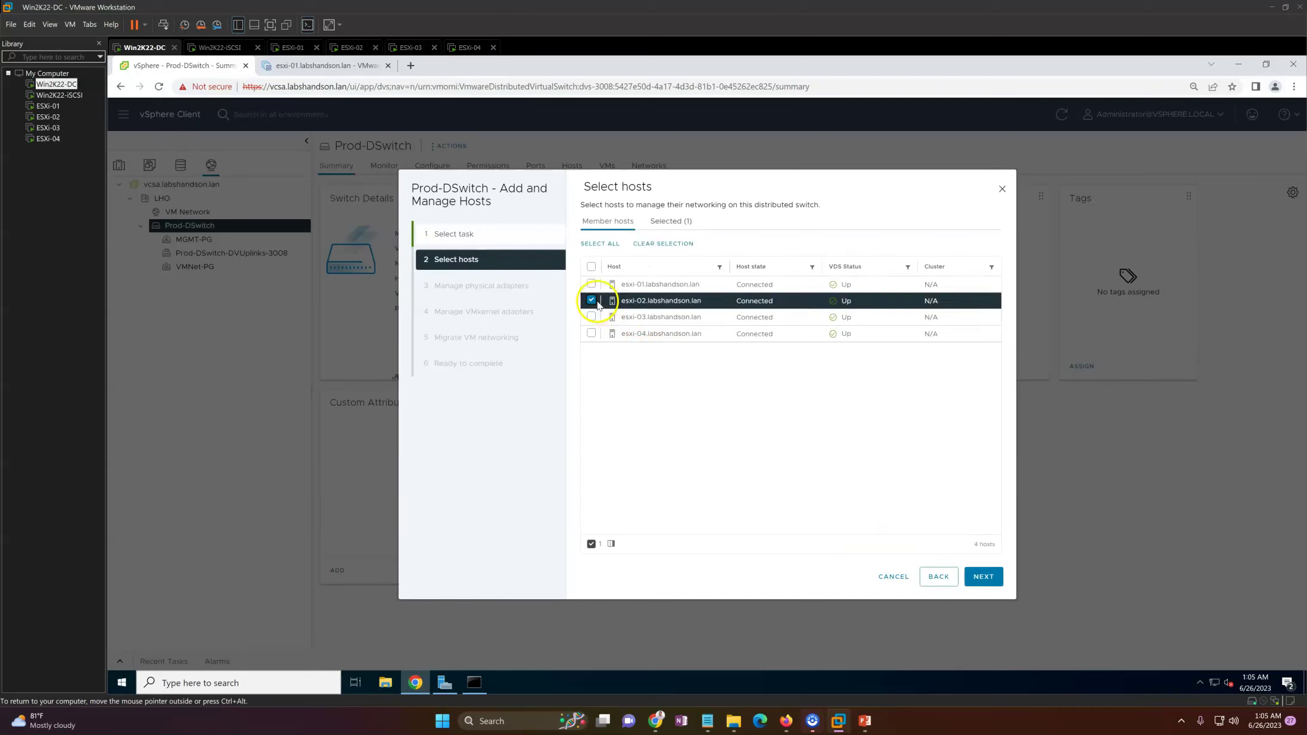
left_click(984, 577)
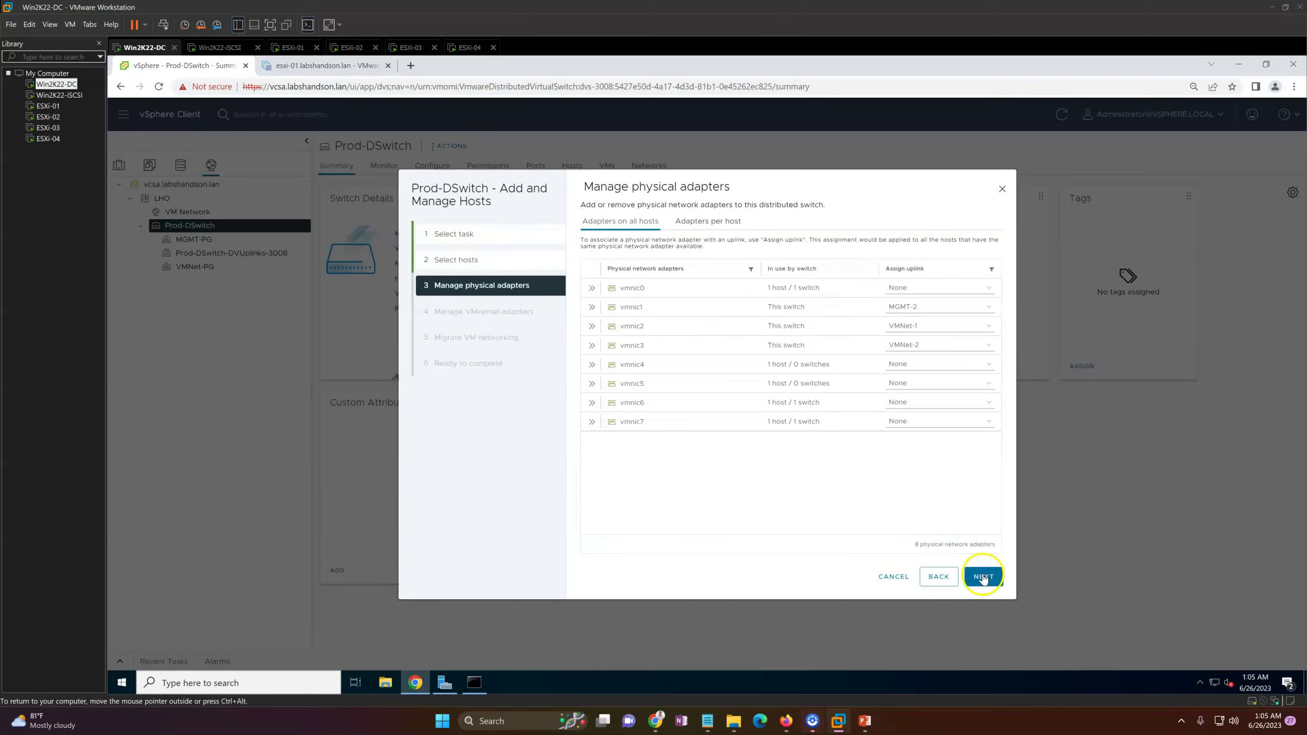
left_click(930, 289)
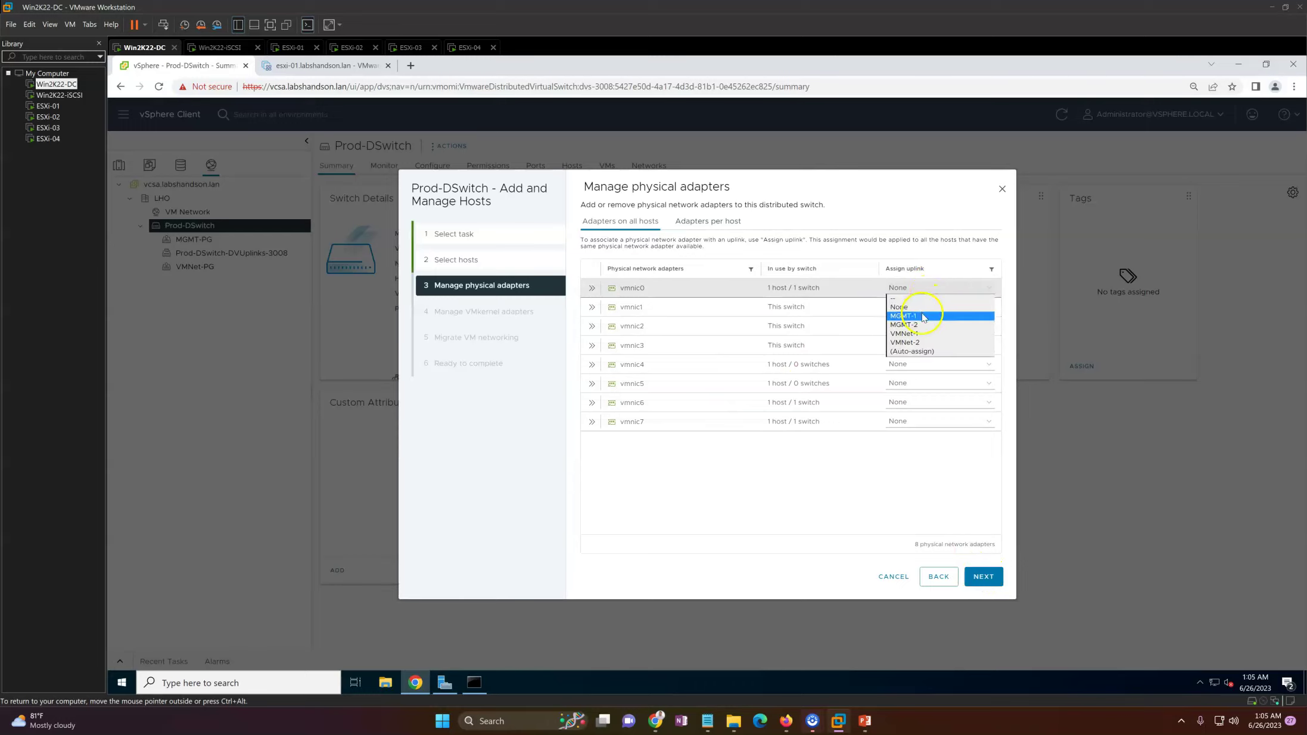
left_click(927, 316)
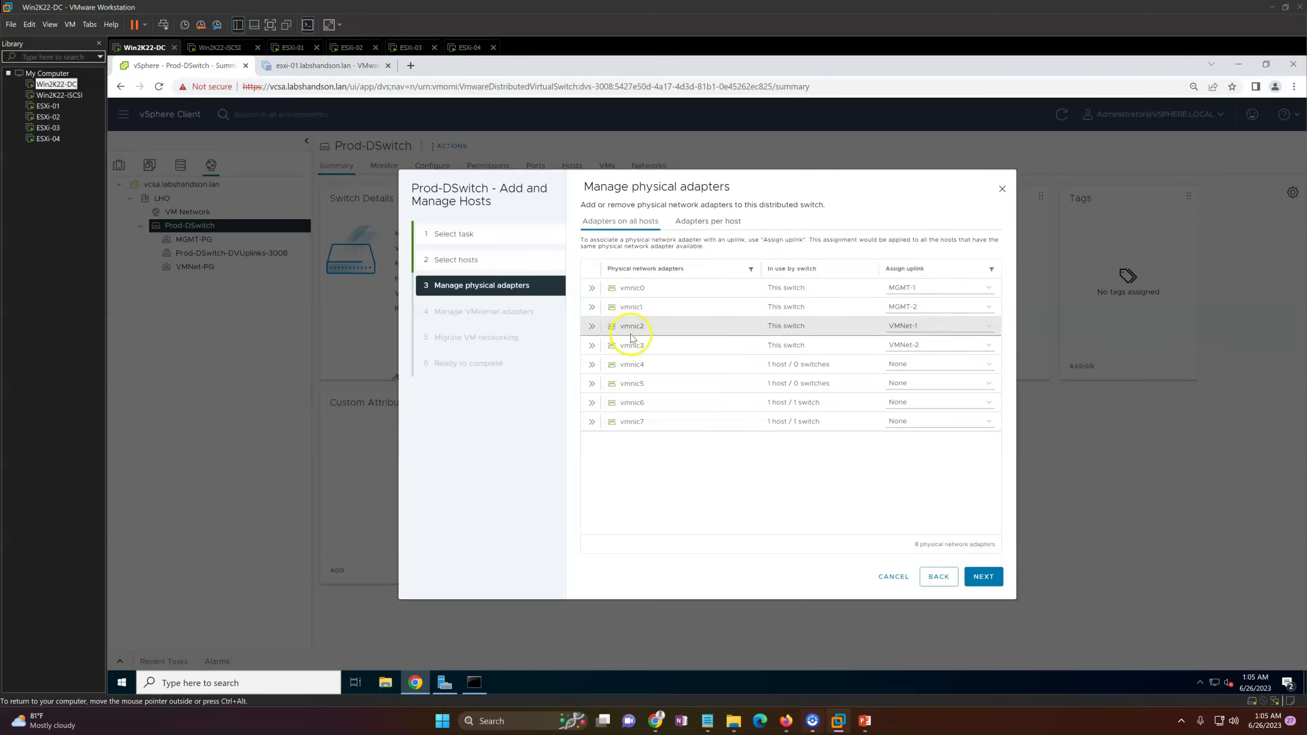
left_click(982, 579)
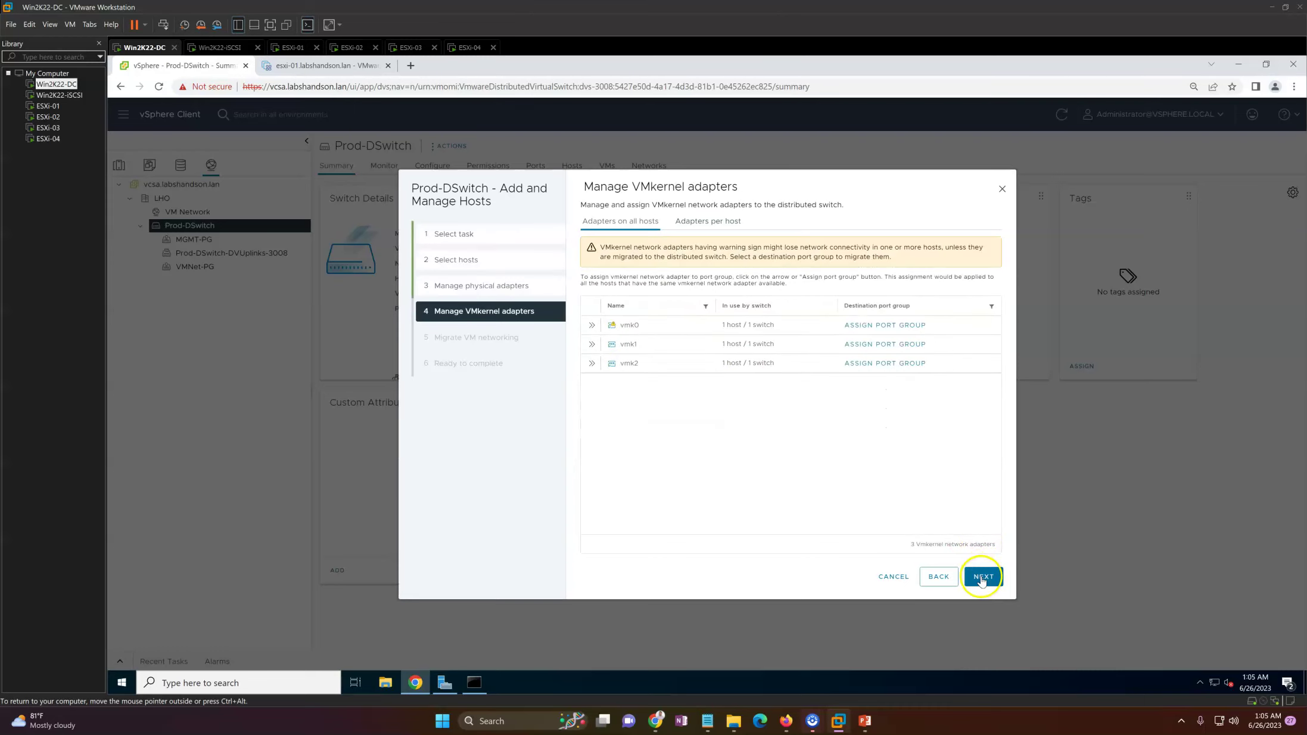
Migrate esxi-02's vmk0 to port group MGMT-PG and complete the host networking update without migrating any VM networking
left_click(888, 325)
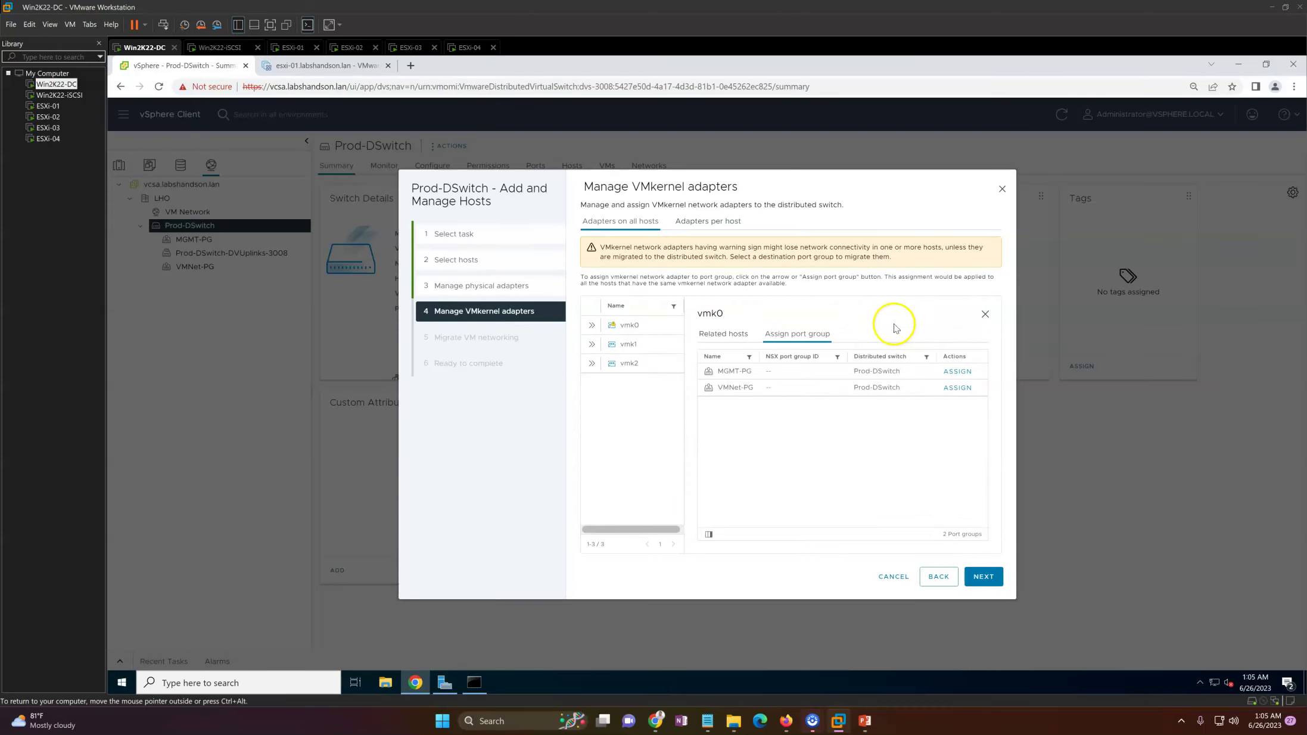
left_click(958, 371)
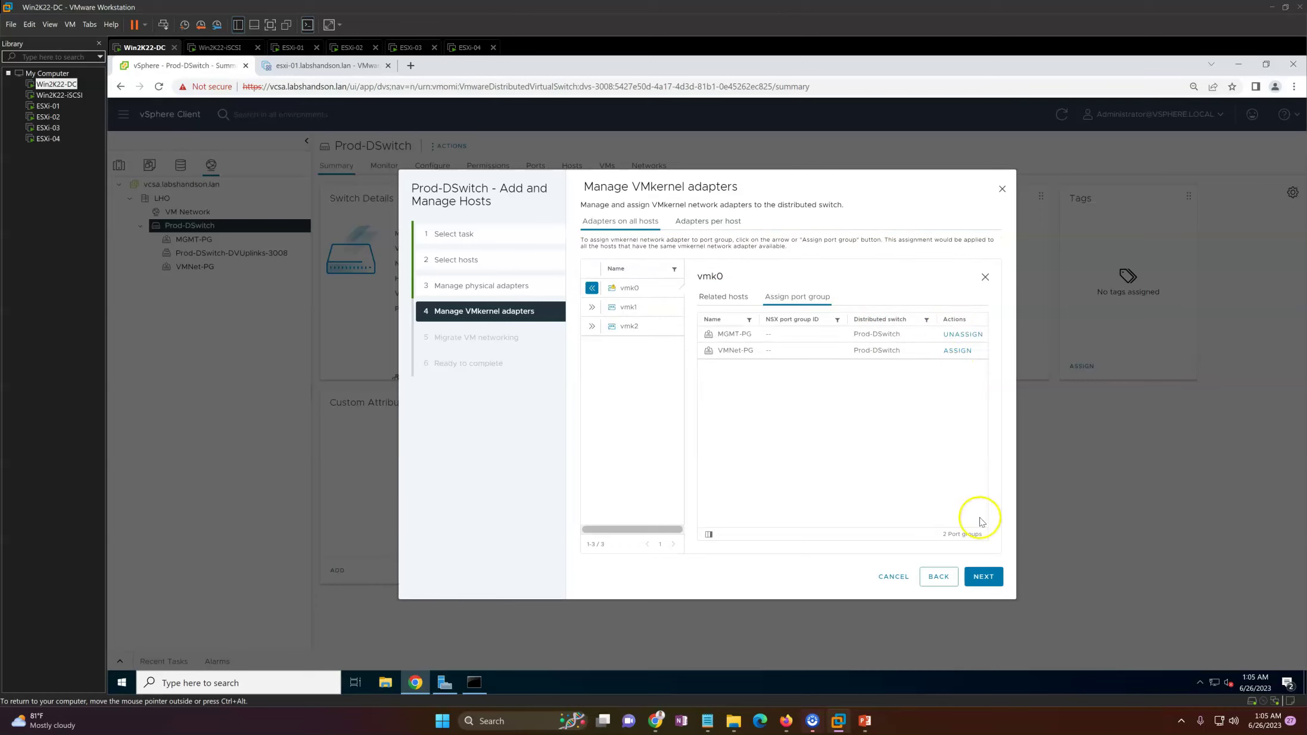
left_click(984, 578)
left_click(983, 577)
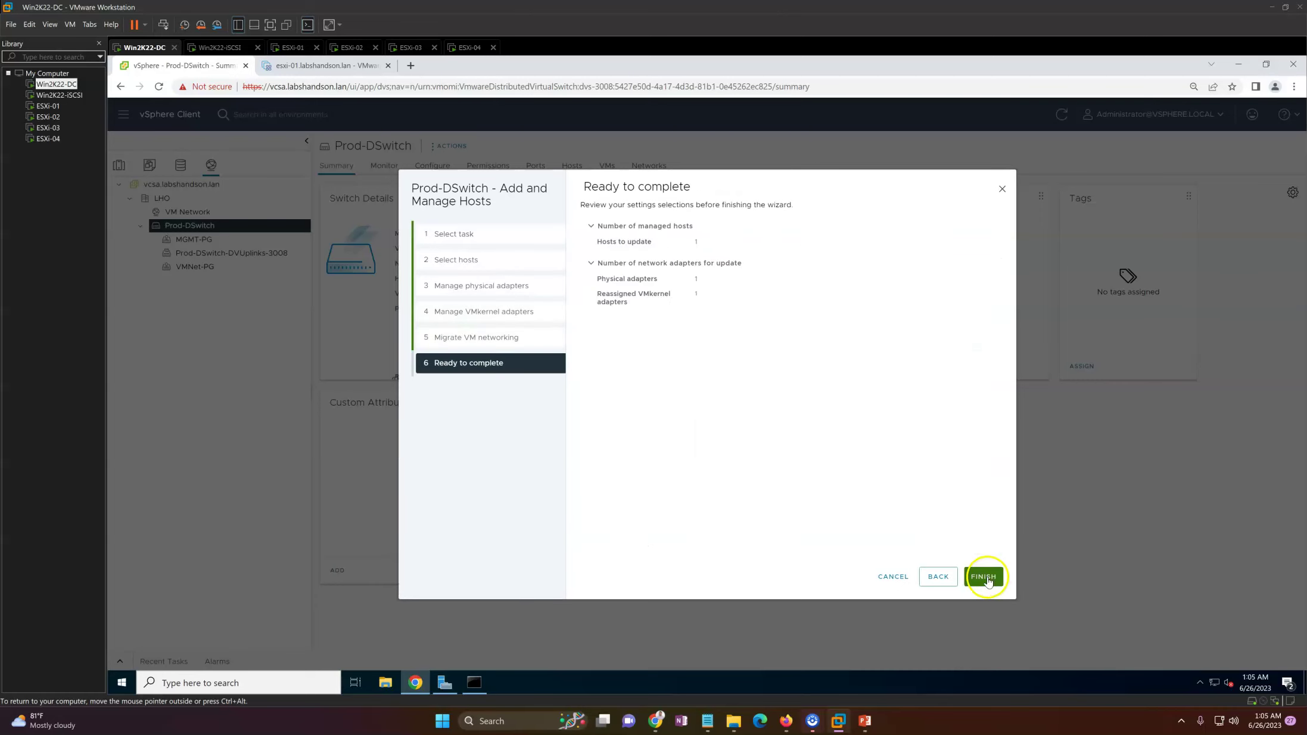
left_click(984, 576)
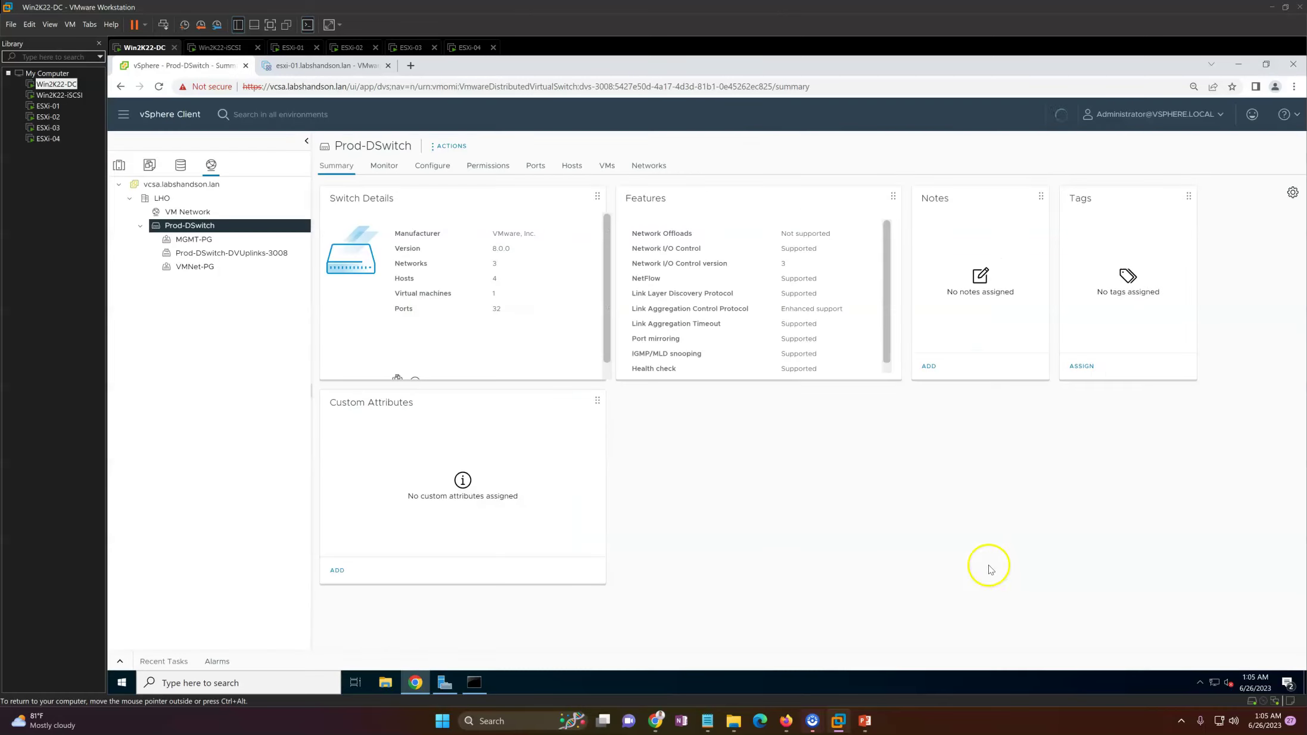
Check the recent tasks, then verify esxi-02's physical adapters, VMkernel adapters and MGMT-PG uplinks on Prod-DSwitch
left_click(121, 663)
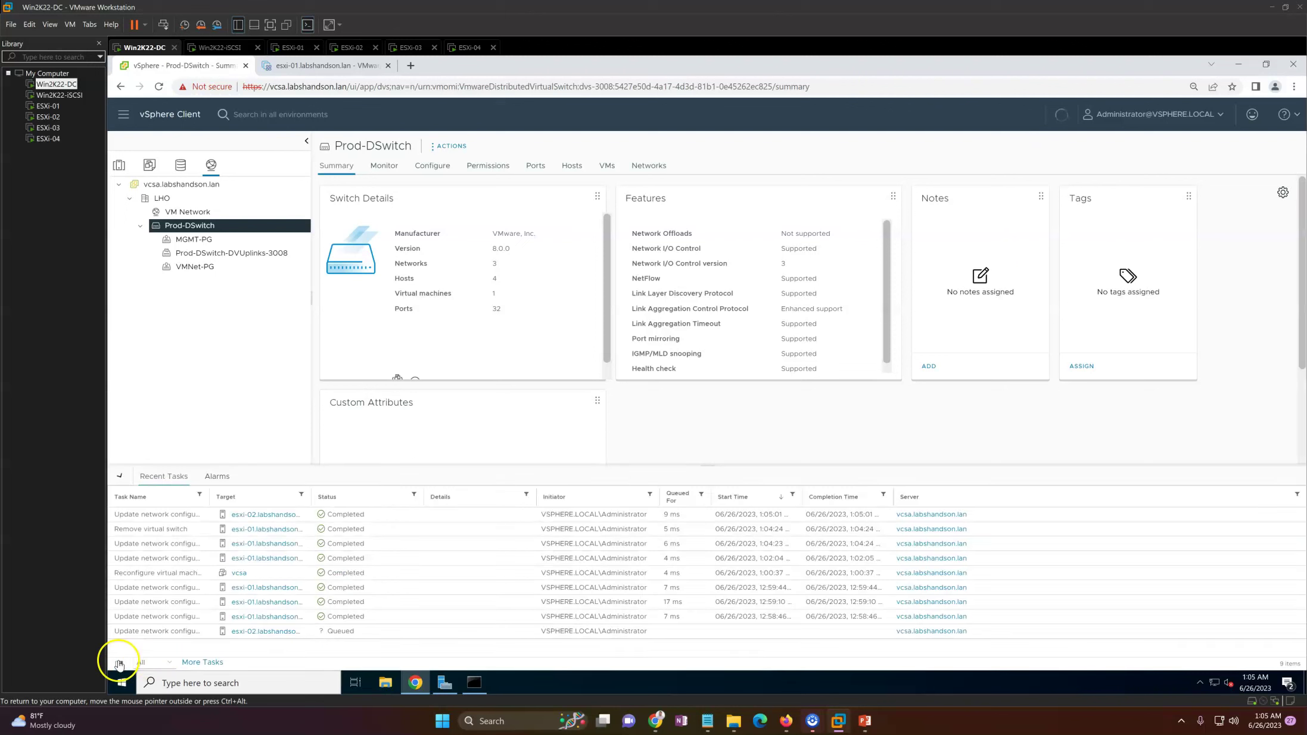
left_click(120, 476)
left_click(119, 165)
left_click(184, 239)
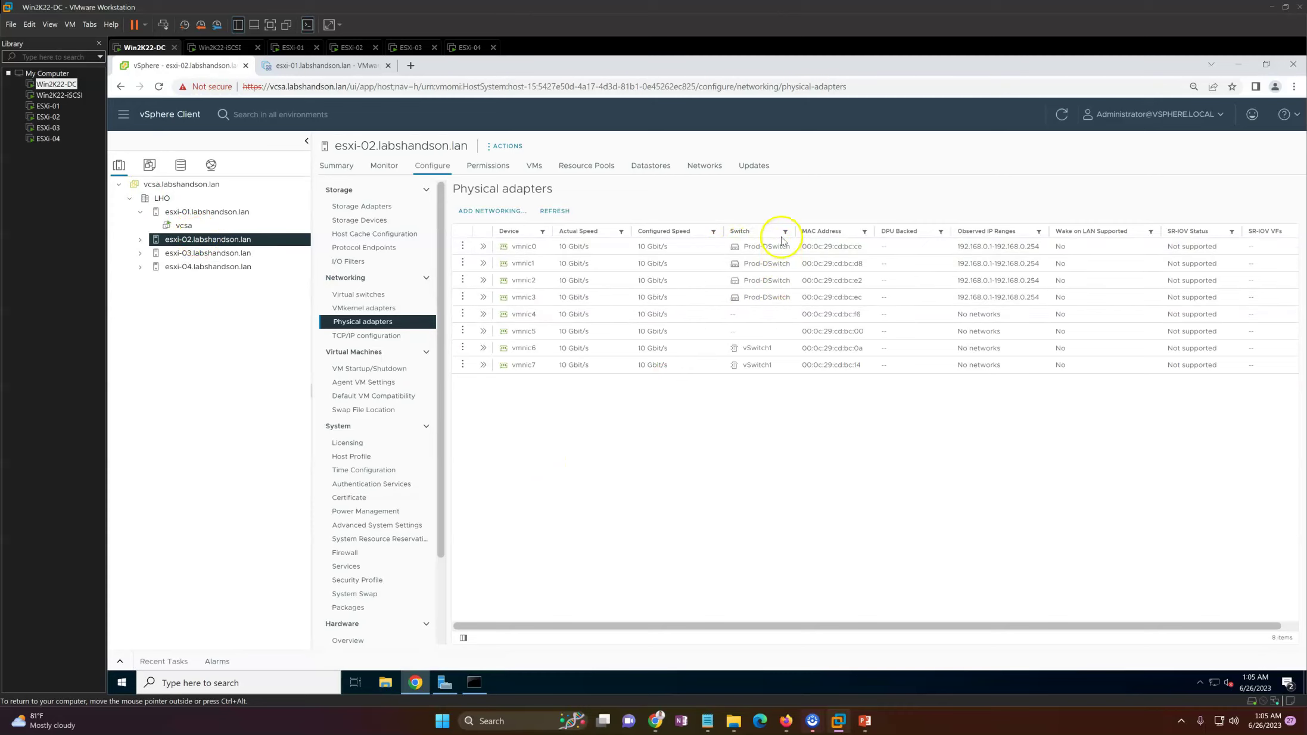
left_click(353, 309)
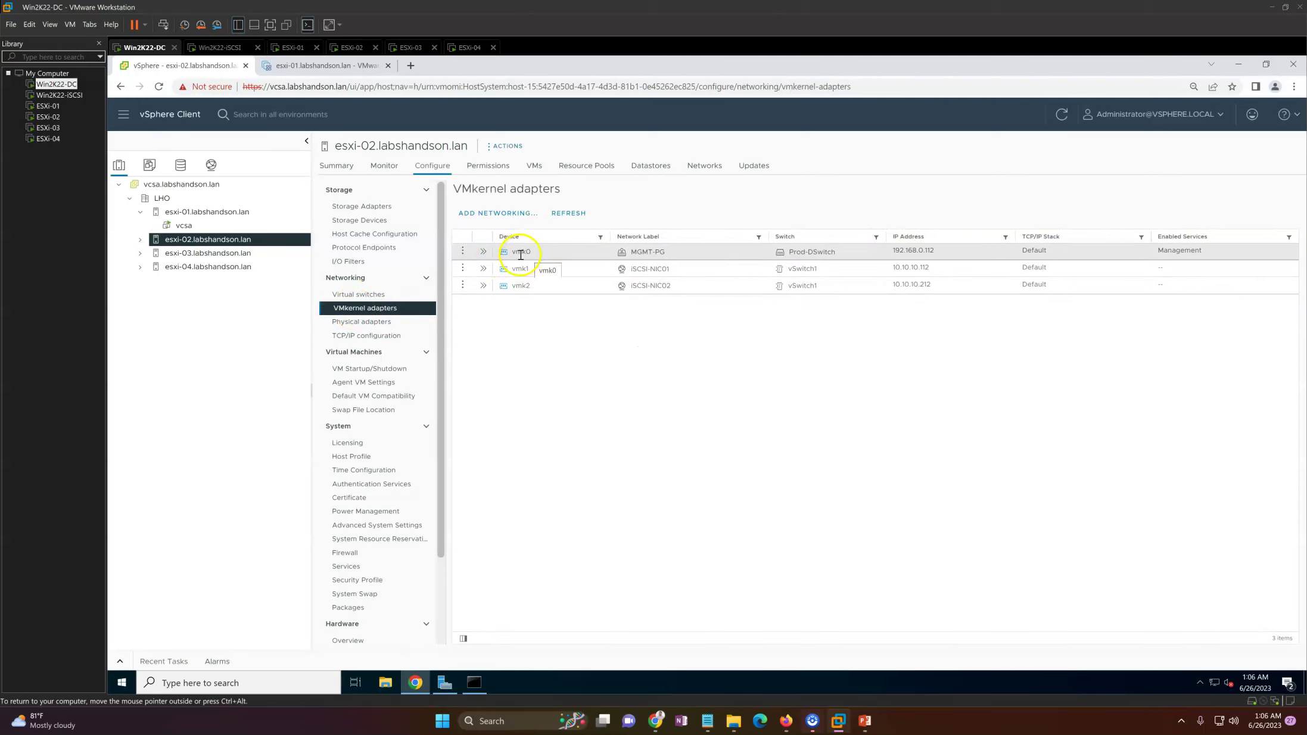
left_click(346, 296)
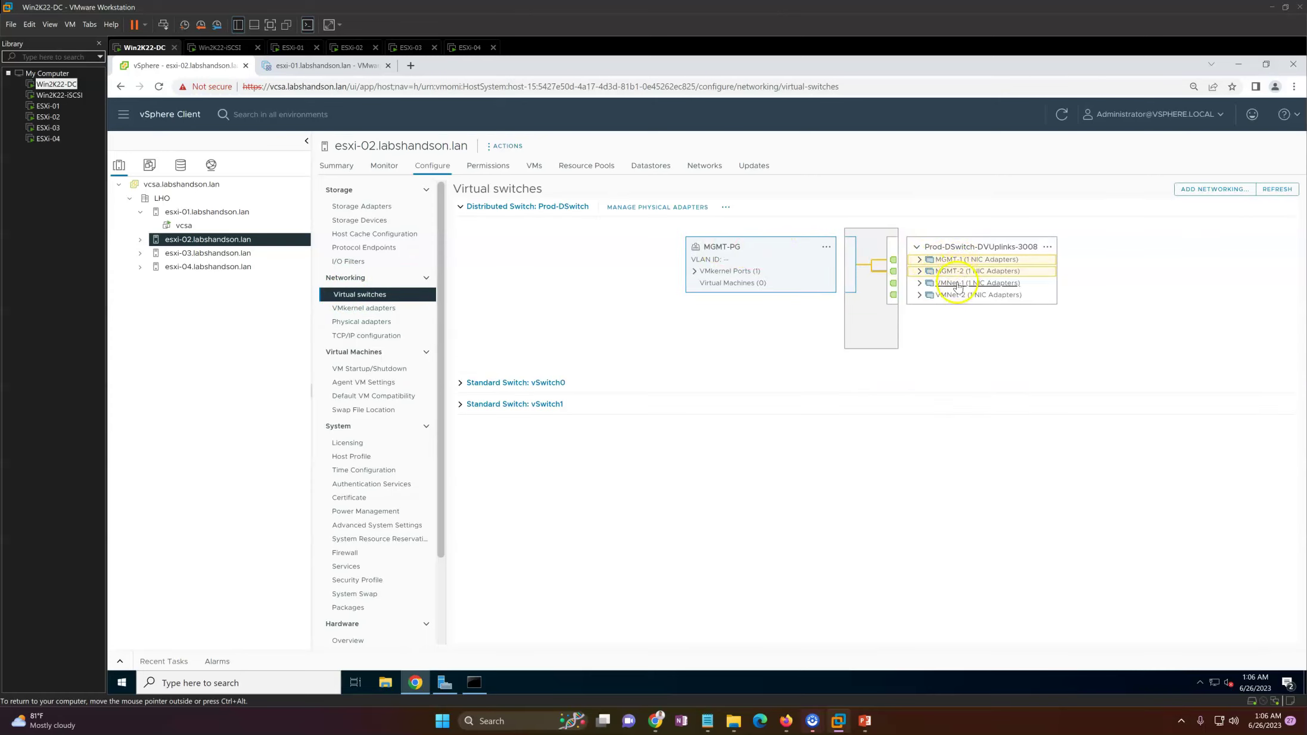
Remove the standard switch vSwitch0 from esxi-02 after checking its contents, and glance at vSwitch1
left_click(462, 384)
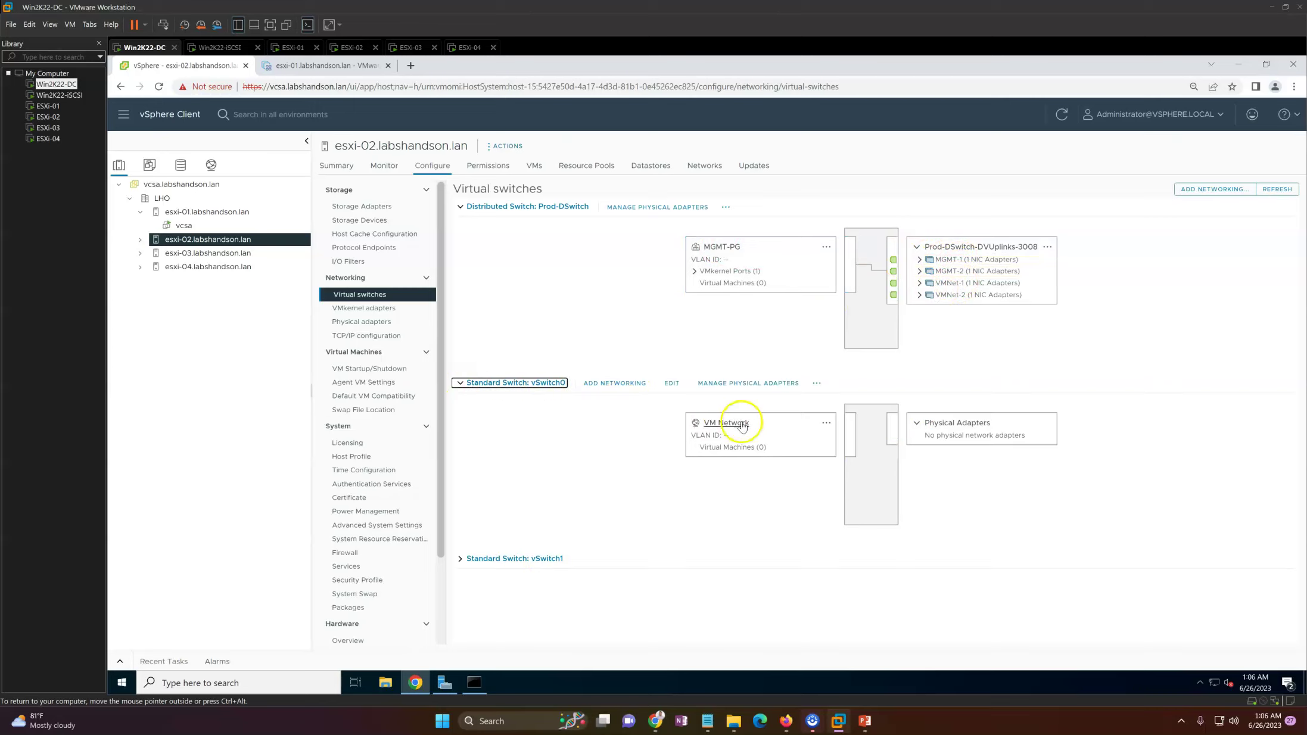
left_click(817, 384)
left_click(796, 438)
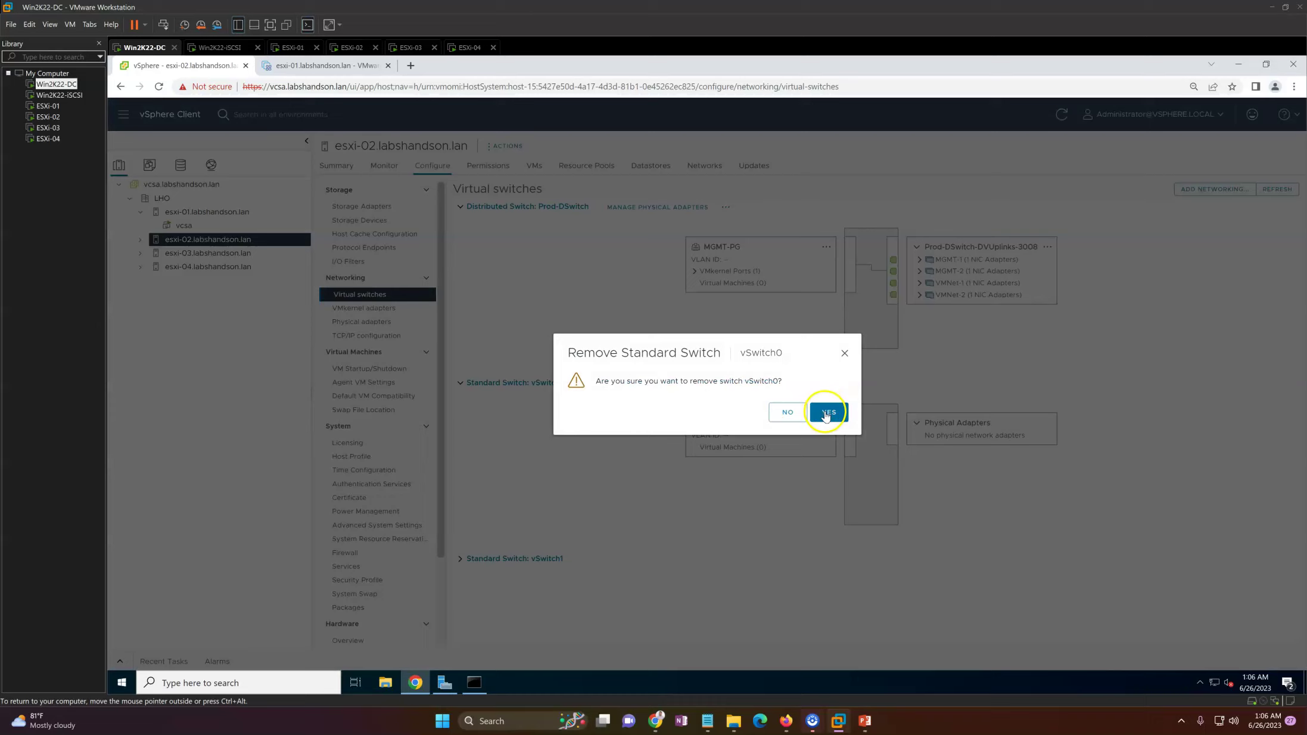
left_click(825, 411)
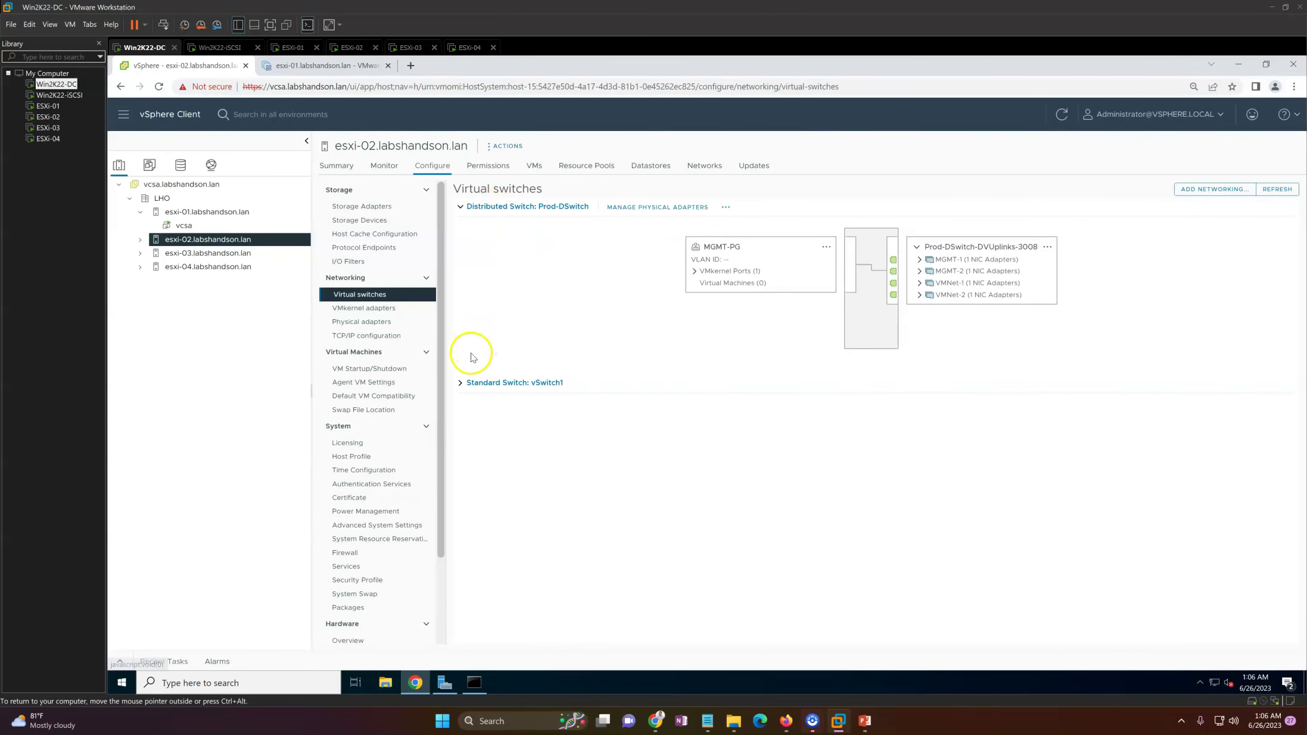
left_click(460, 385)
left_click(460, 385)
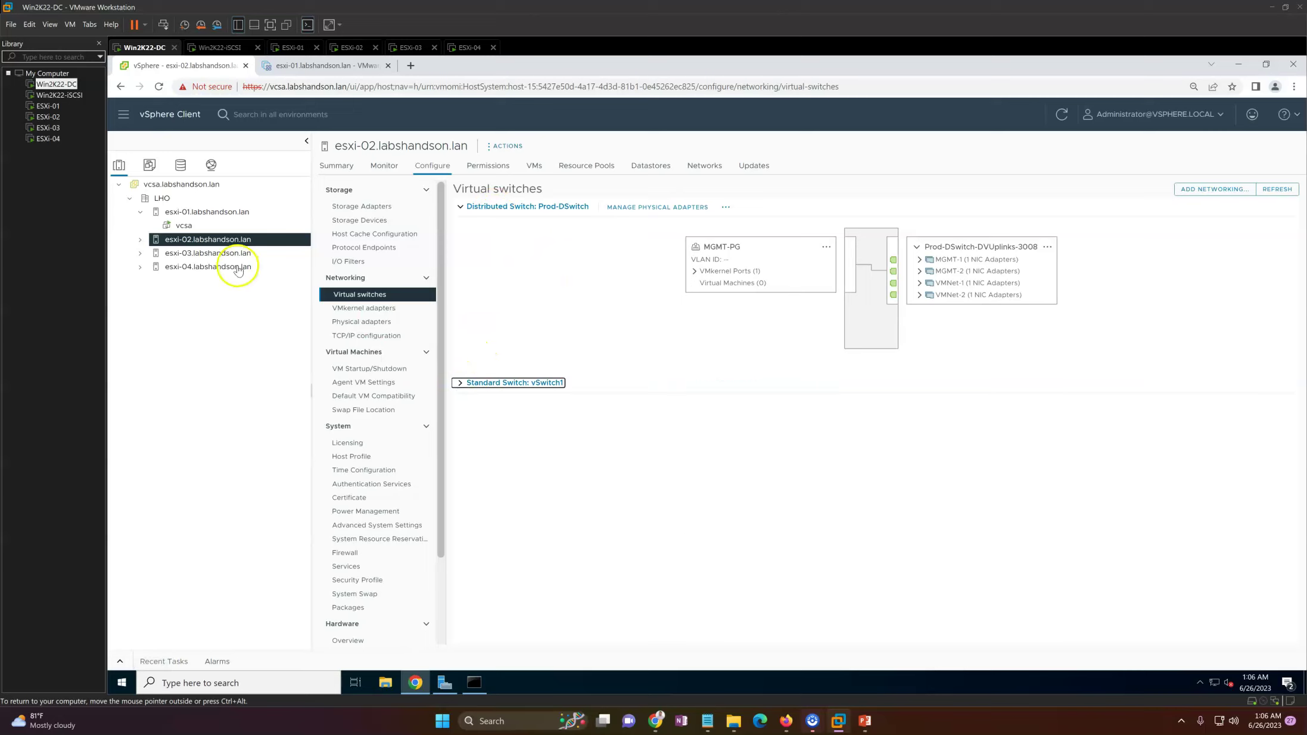
Check MGMT-PG's uplinks and VMkernel port on Prod-DSwitch for host esxi-03
left_click(218, 253)
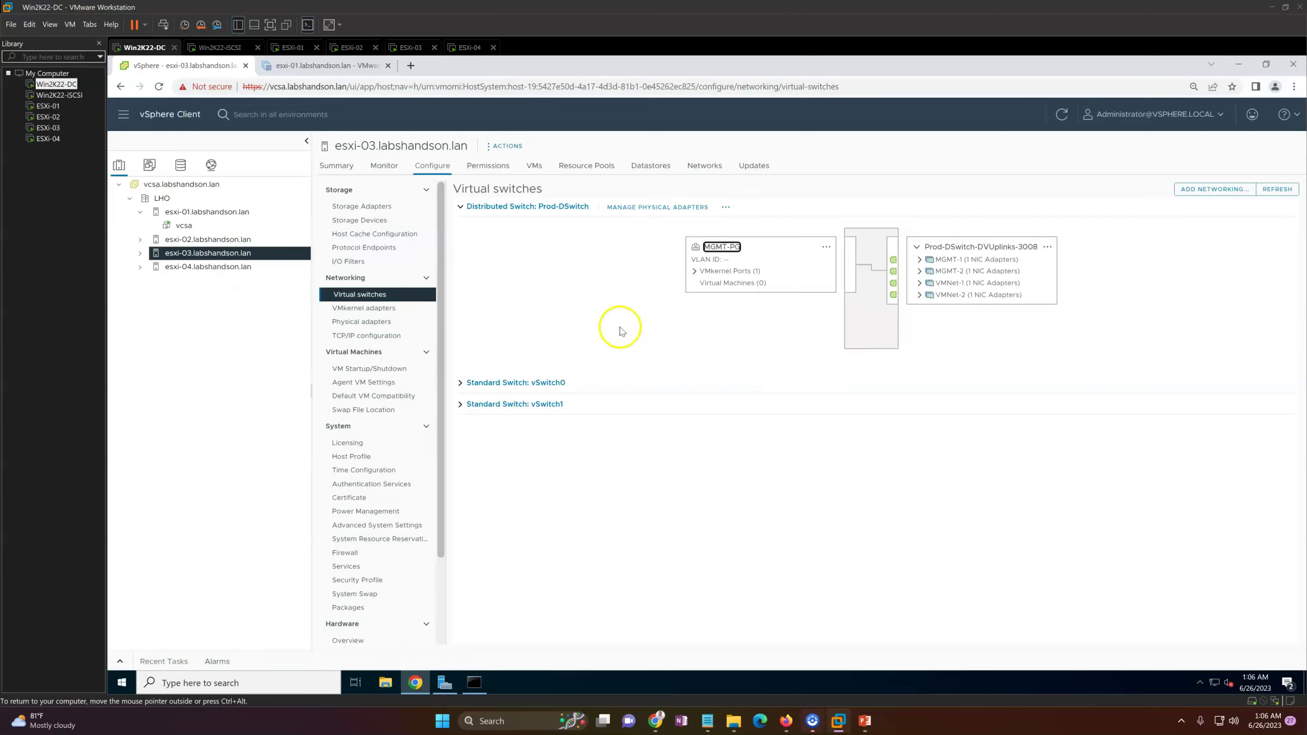
left_click(724, 251)
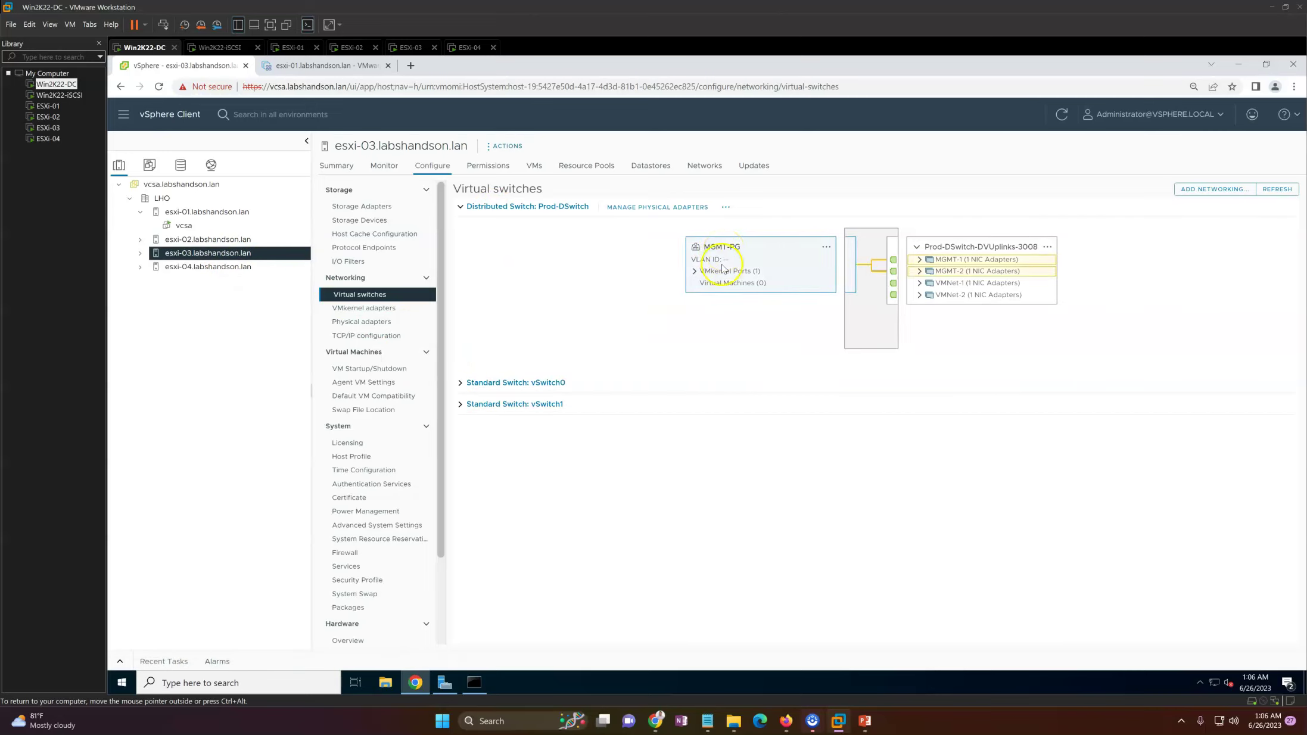
left_click(695, 272)
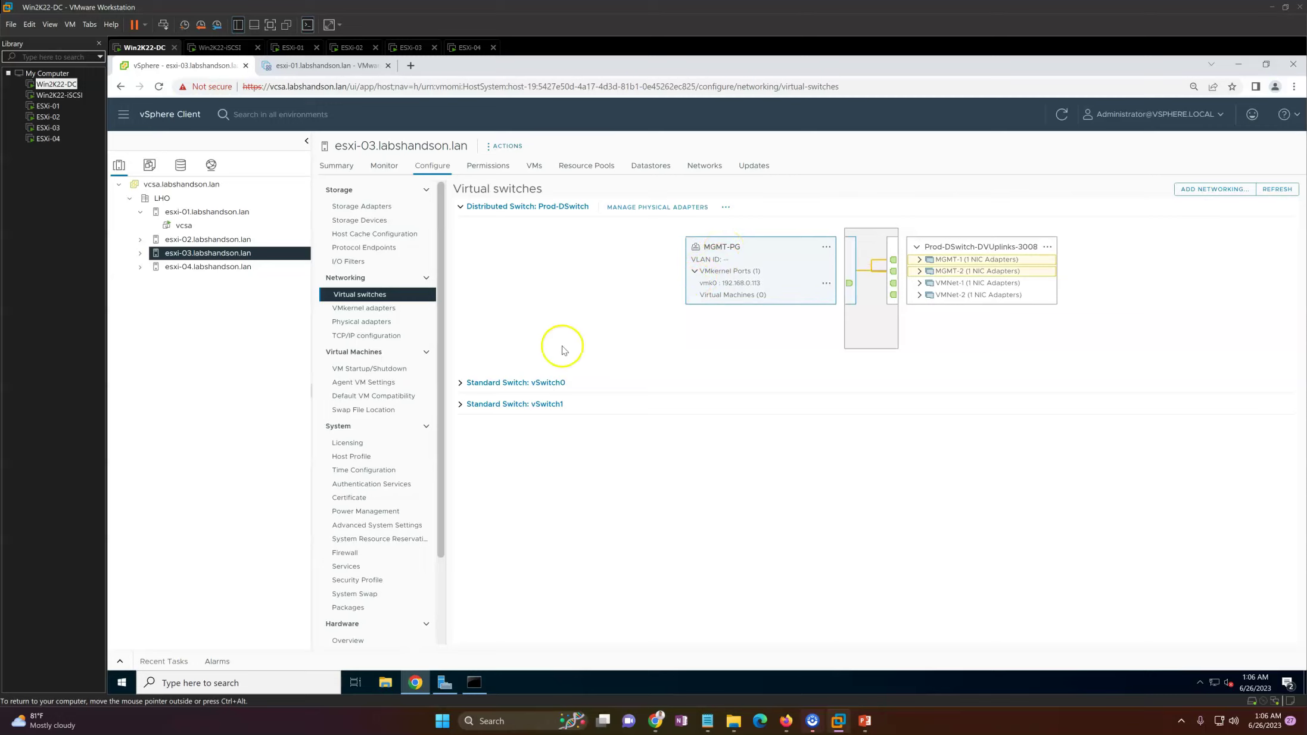
Remove the standard switch vSwitch0 from esxi-03 after checking its port group and physical adapters
left_click(460, 385)
left_click(817, 383)
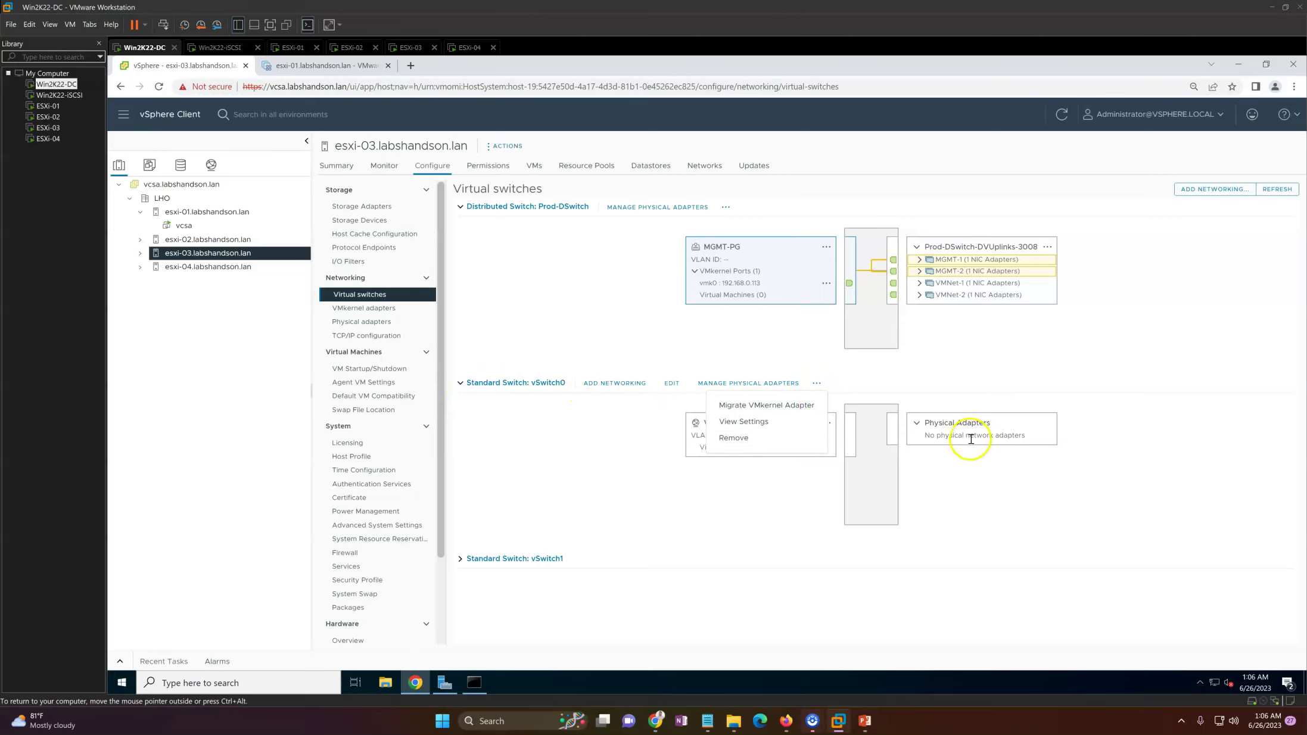
left_click_drag(1020, 435, 875, 439)
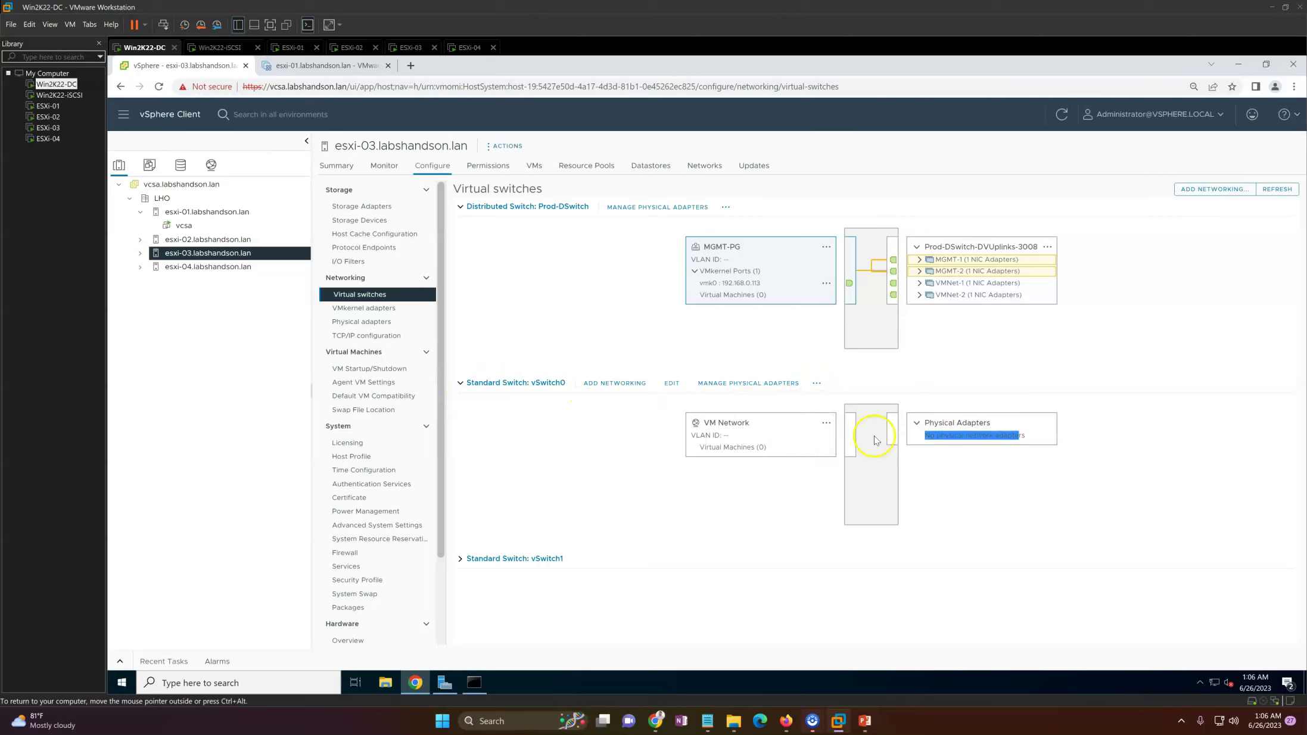
left_click(816, 383)
left_click(798, 446)
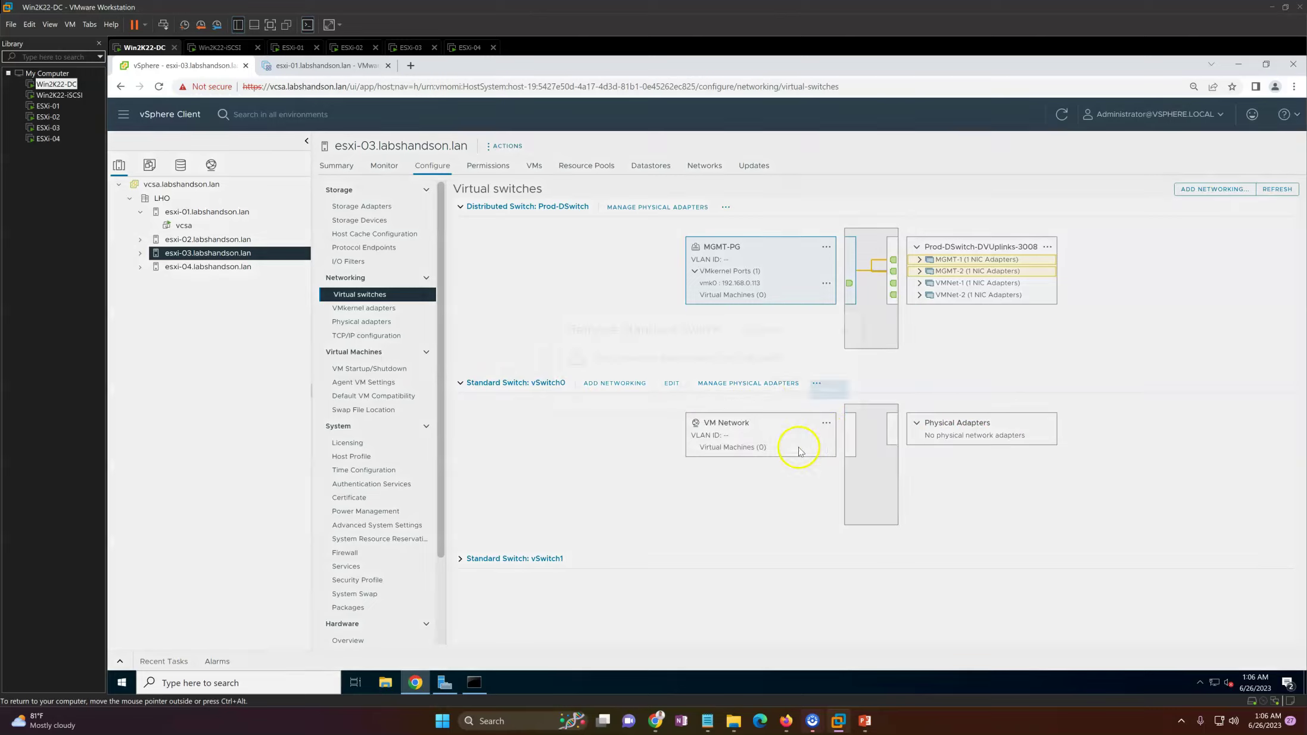
left_click(830, 412)
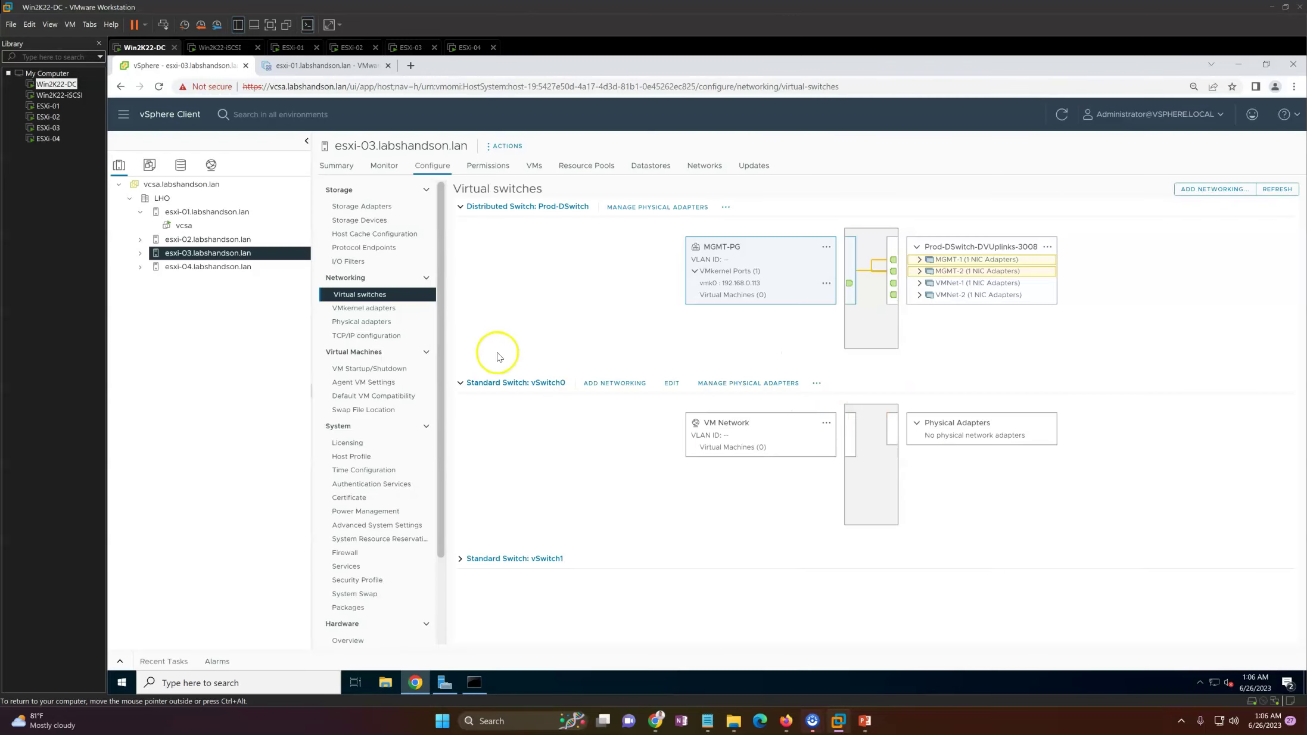
Review esxi-03's remaining virtual switches, including vSwitch1, and verify the switch assignments of its VMkernel and physical adapters
left_click(392, 310)
left_click(382, 295)
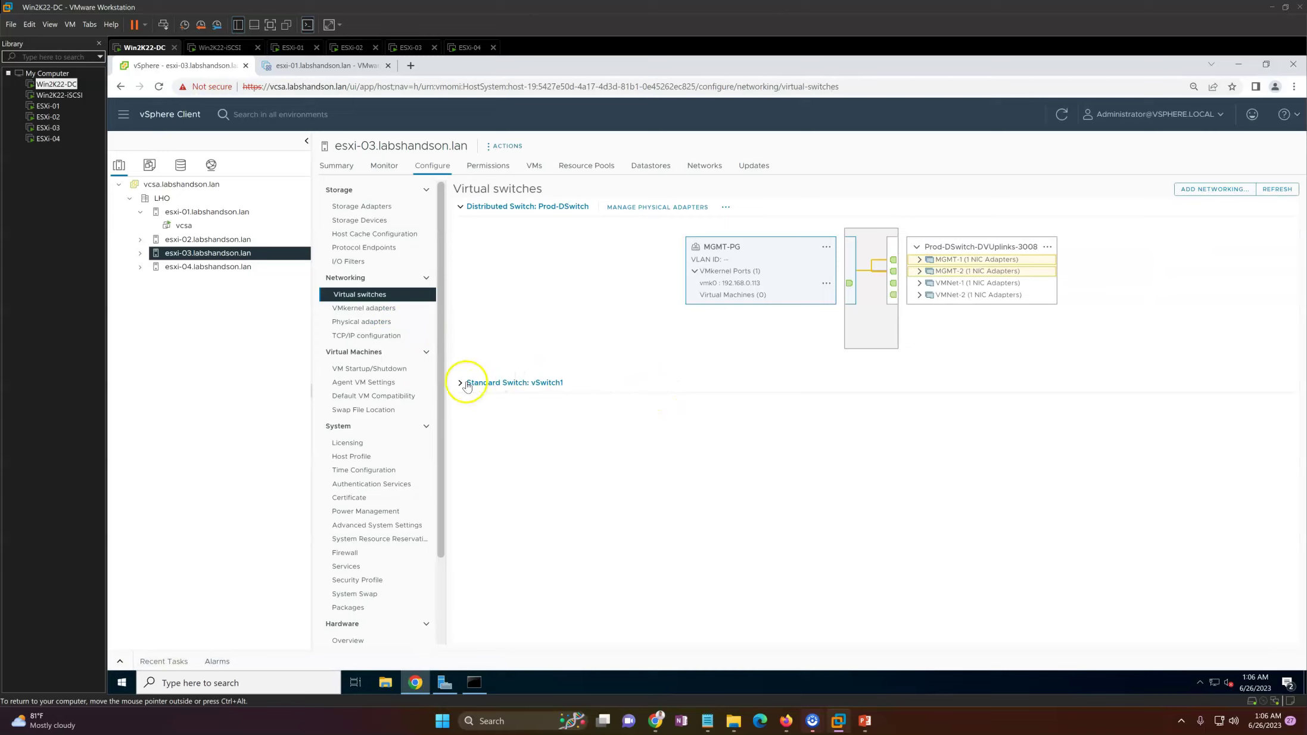
left_click(468, 386)
left_click(390, 311)
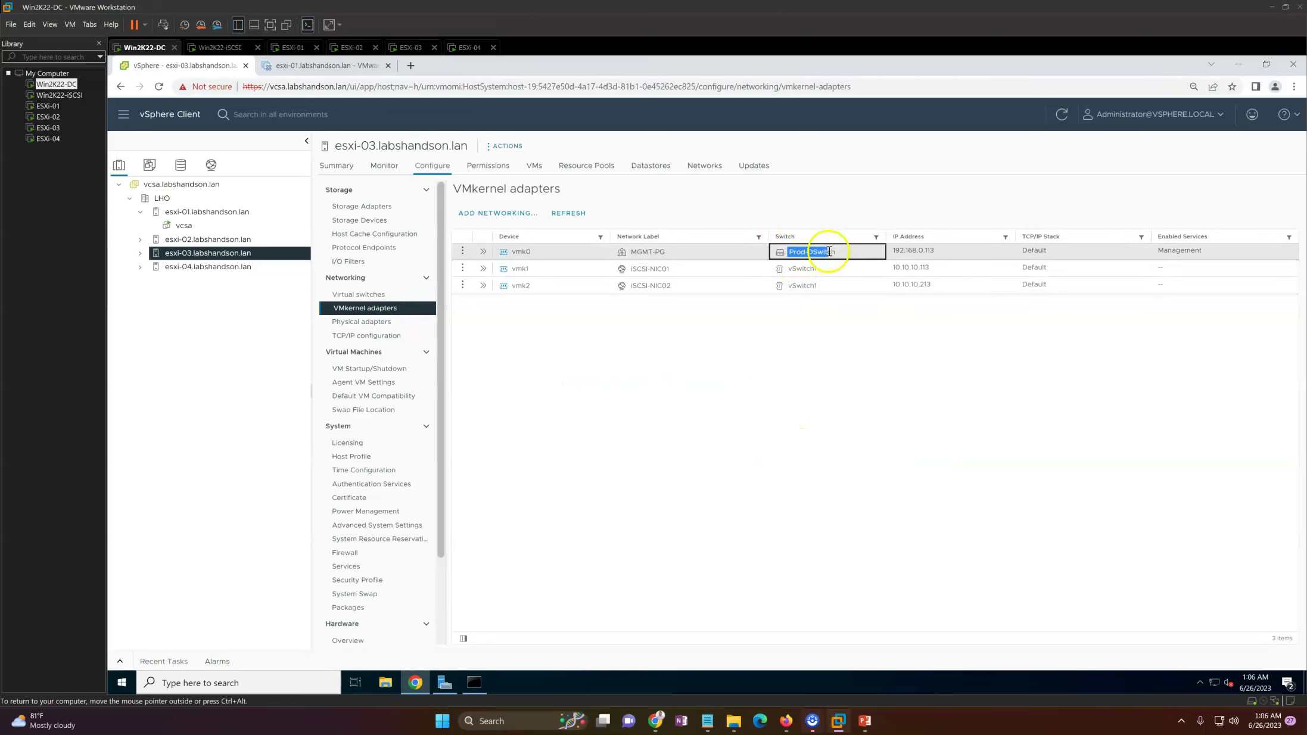
left_click(370, 322)
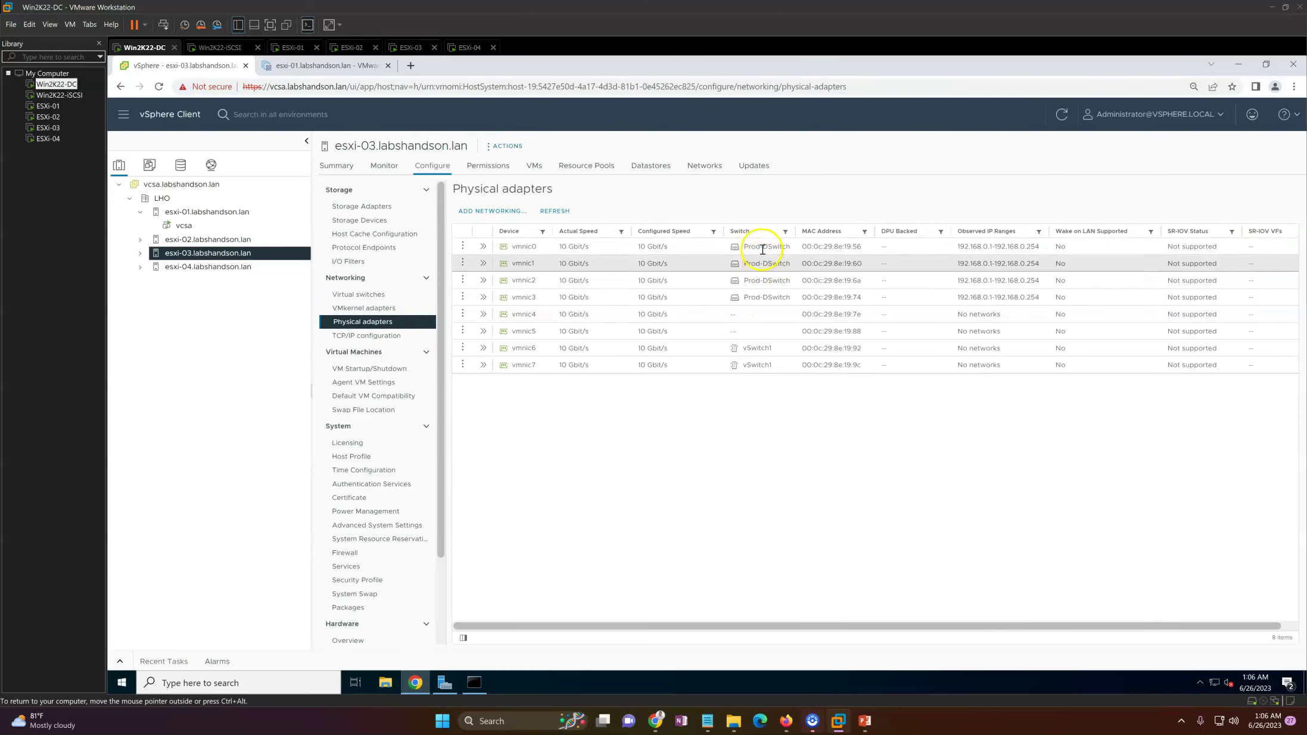
Verify which switches esxi-04's physical adapters and VMkernel adapters are assigned to
left_click(222, 268)
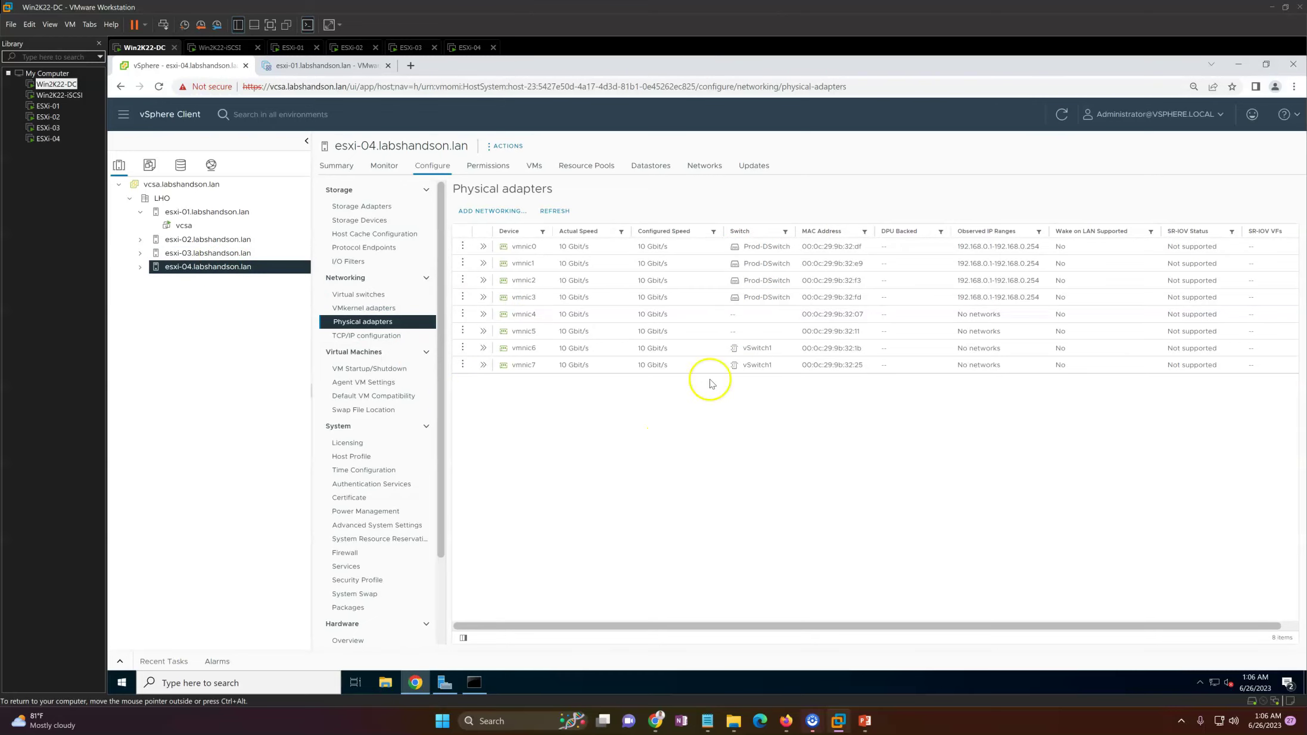
left_click_drag(765, 292, 774, 233)
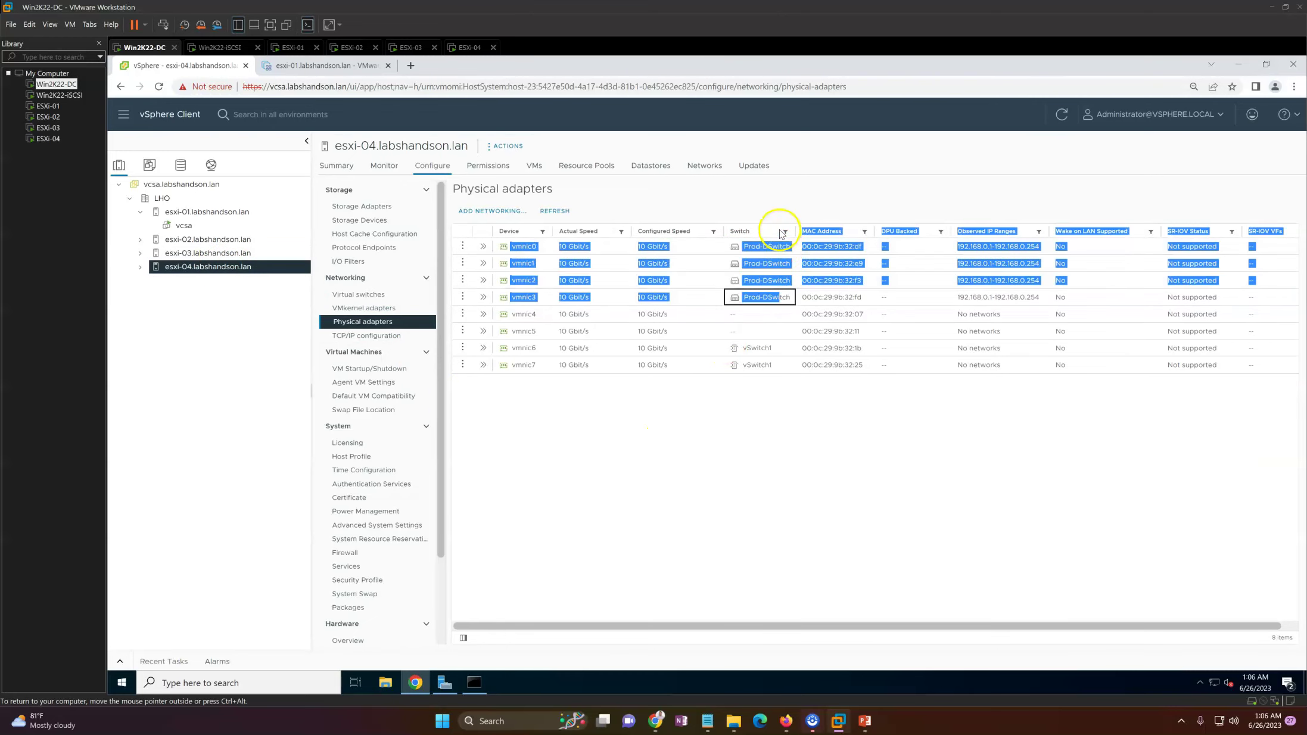
left_click(612, 507)
left_click(363, 307)
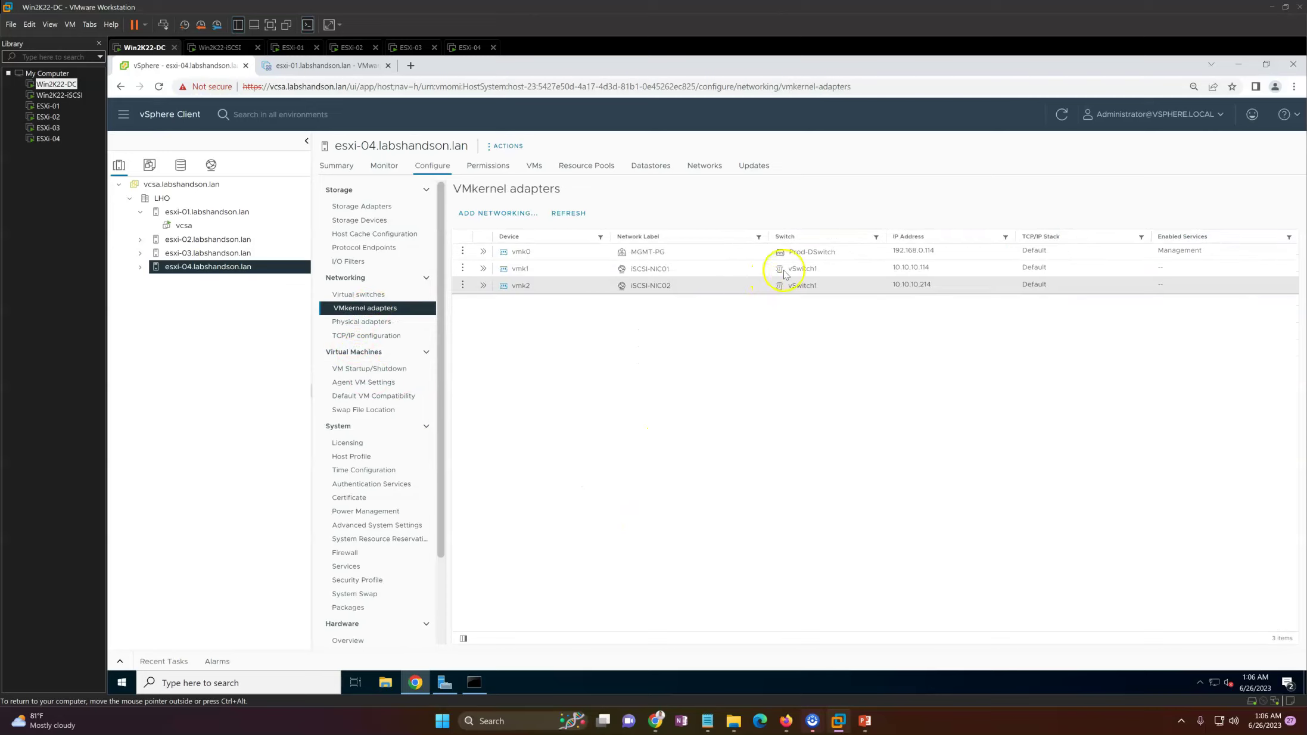
Check MGMT-PG on esxi-04, remove its standard switch vSwitch0, and switch to the PowerPoint slide on ESXi physical networks
left_click(364, 296)
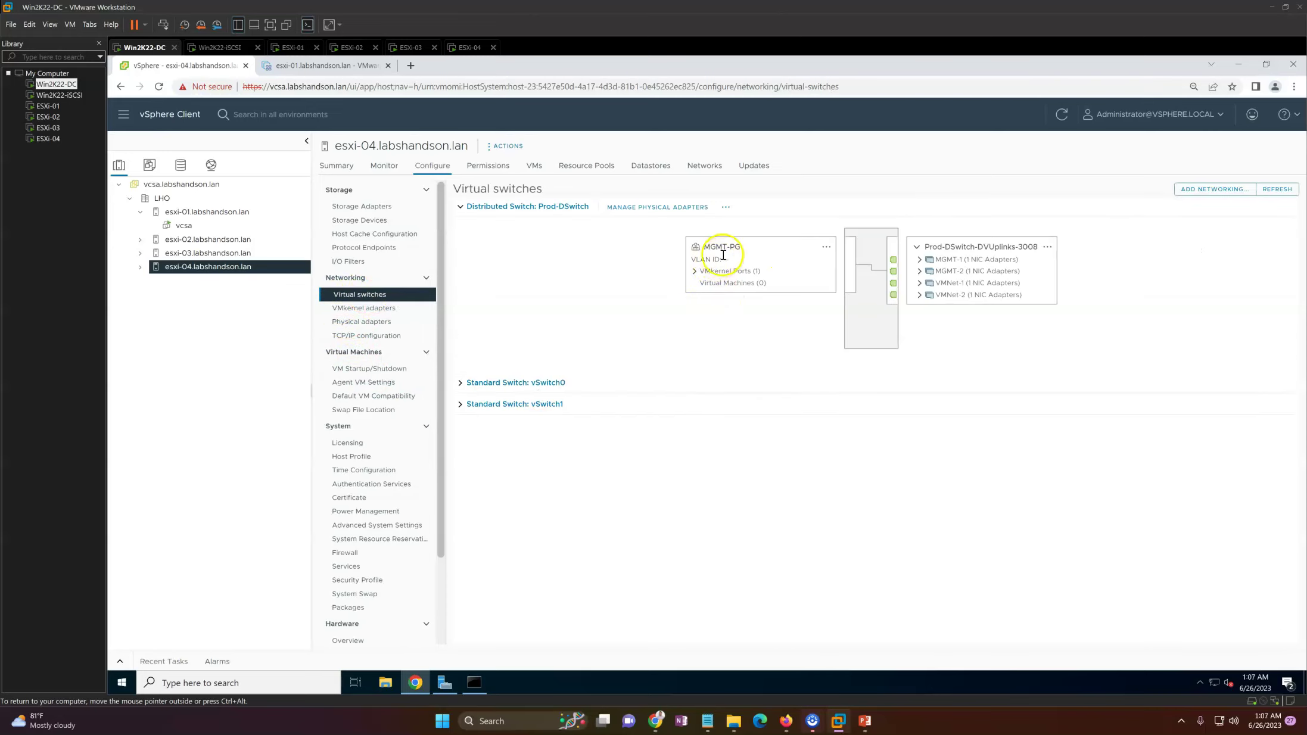
left_click(460, 384)
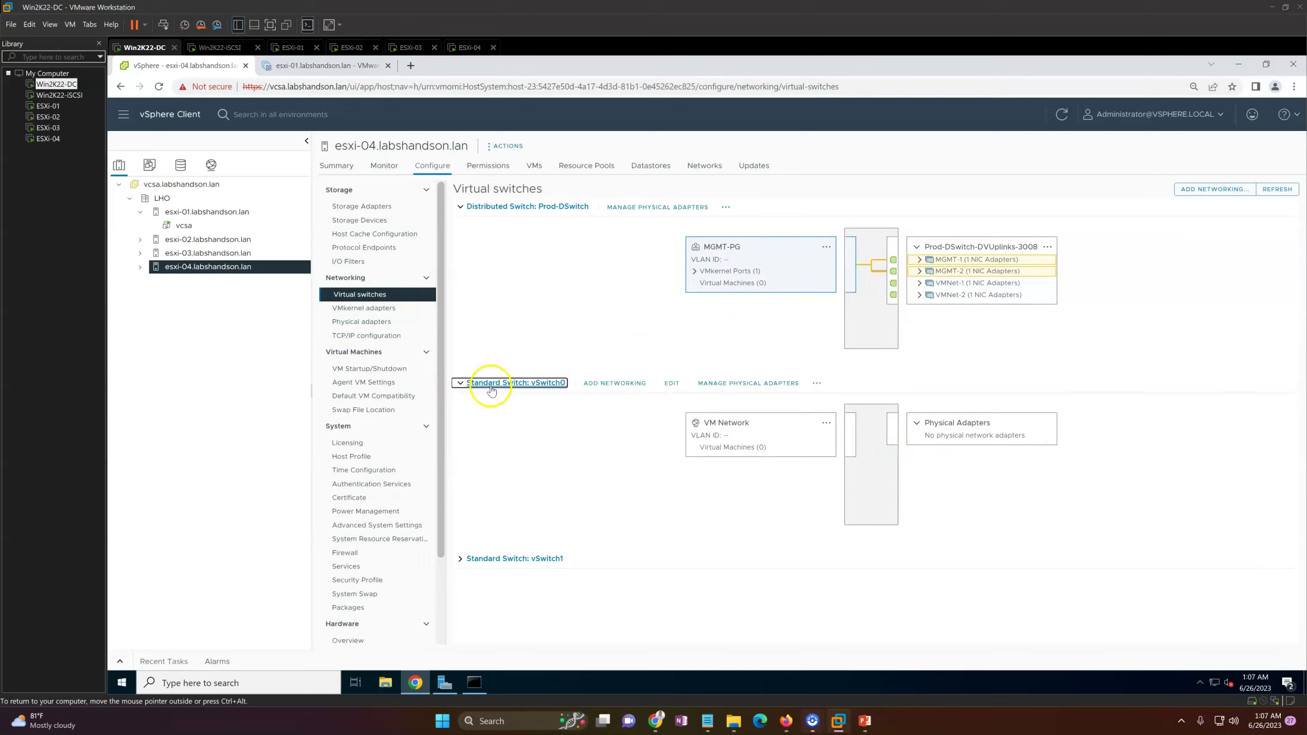
left_click(824, 388)
left_click(786, 437)
left_click(829, 412)
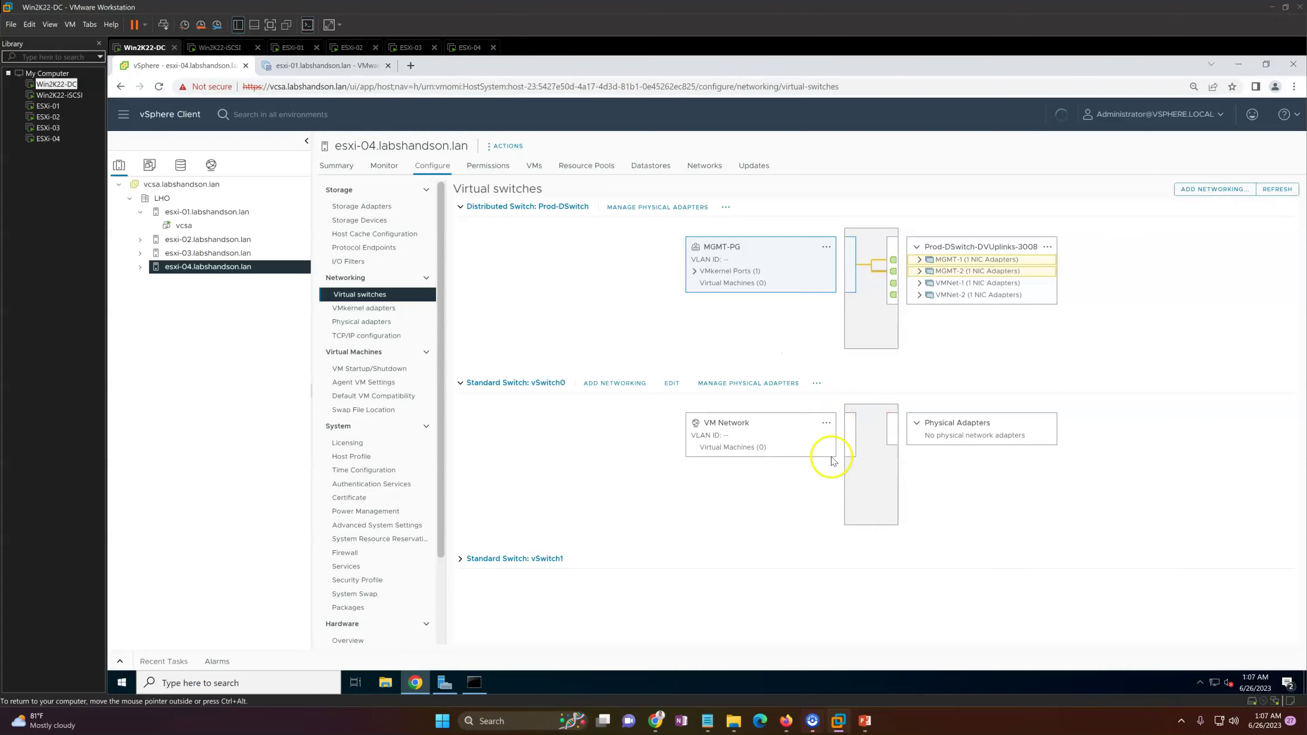
left_click(867, 722)
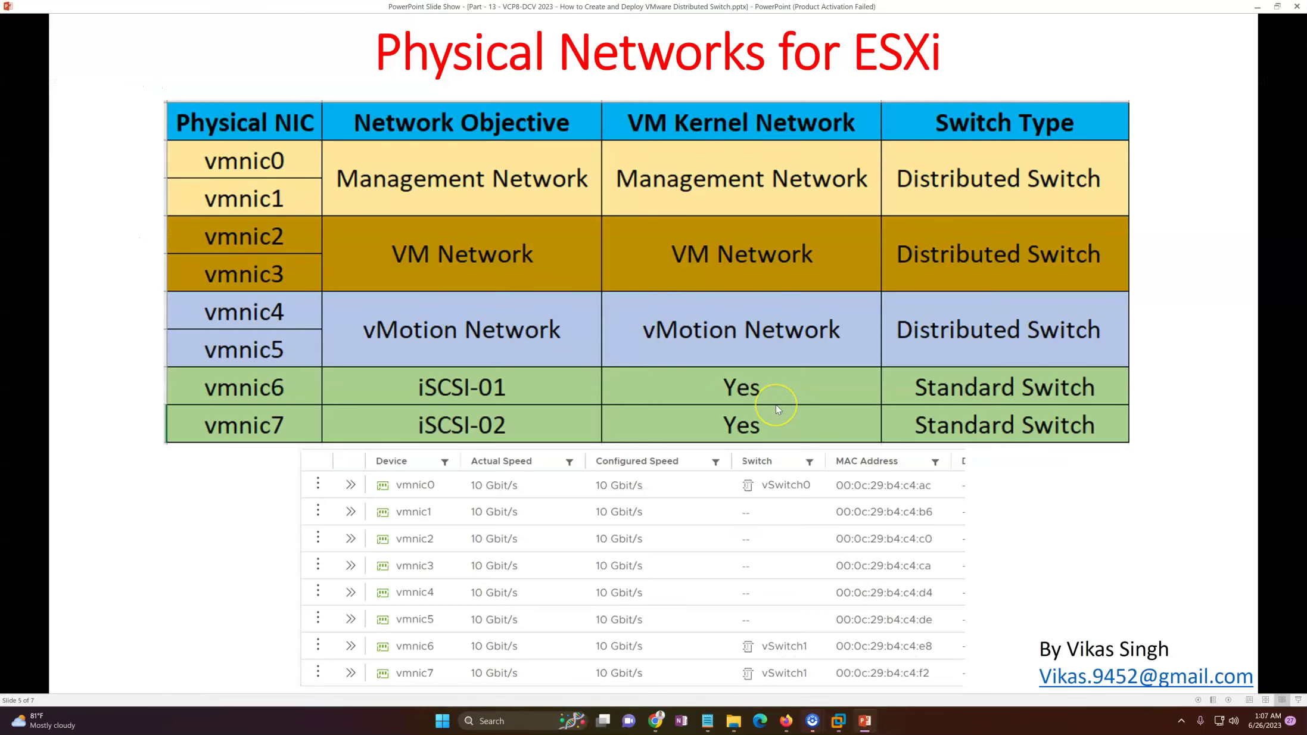